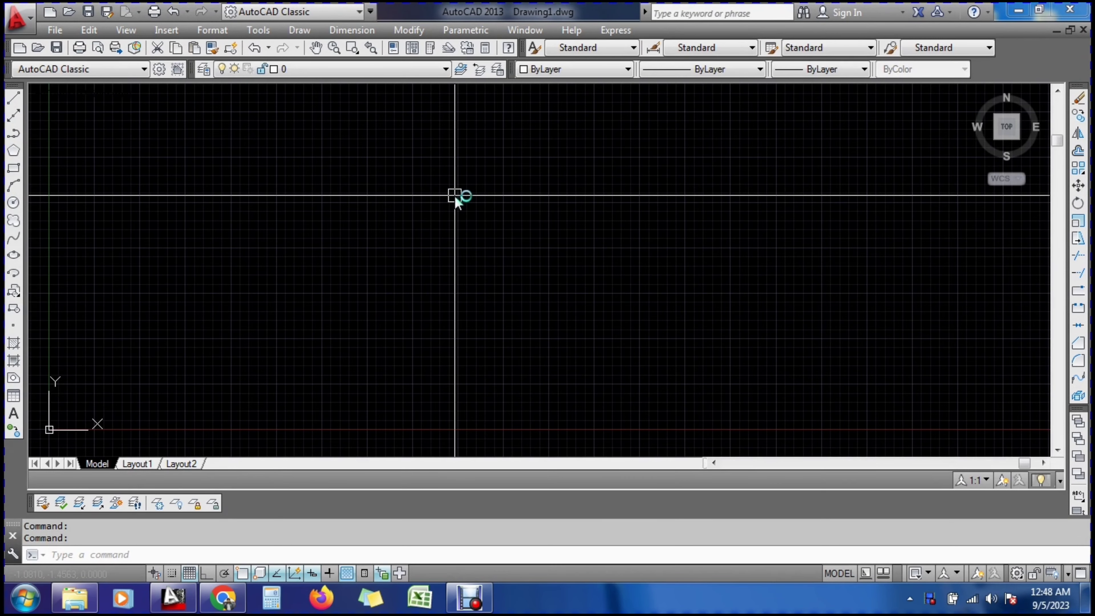
Close the blank drawing and the Welcome window
click(1083, 30)
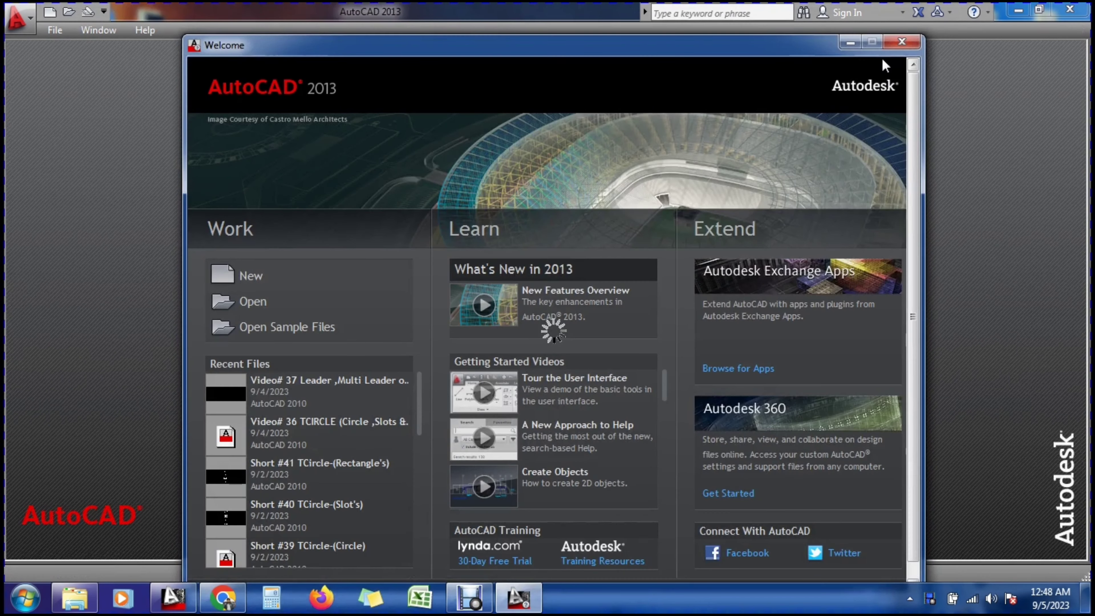
click(903, 43)
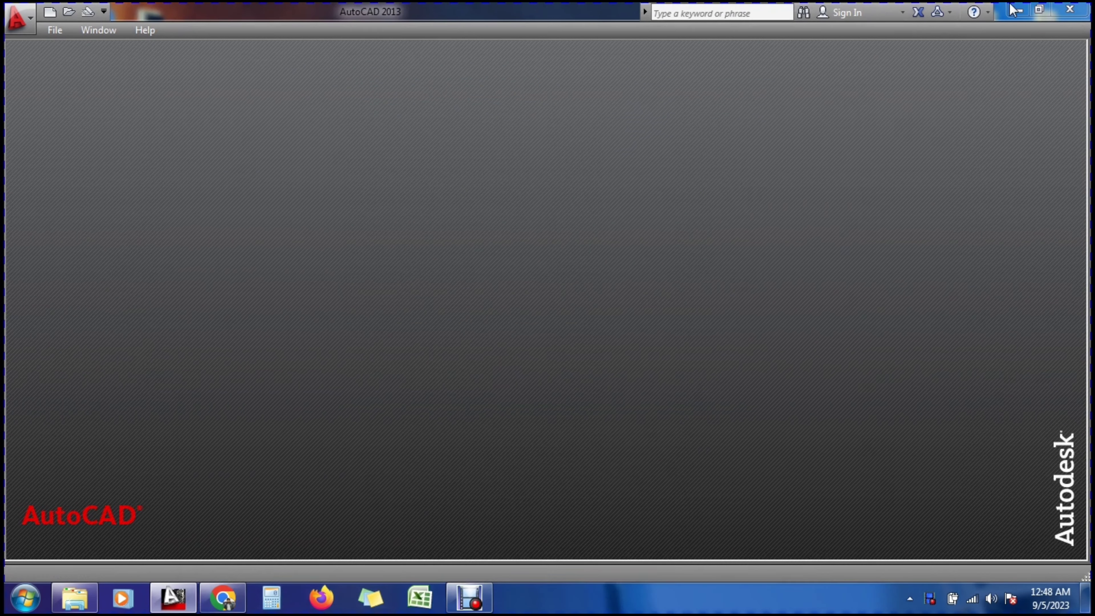
Switch to Windows Explorer and open the drawing "Video# 37 Leader ,Multi Leader or Quick Leader" from the Lesson-37 folder
click(1016, 9)
click(75, 598)
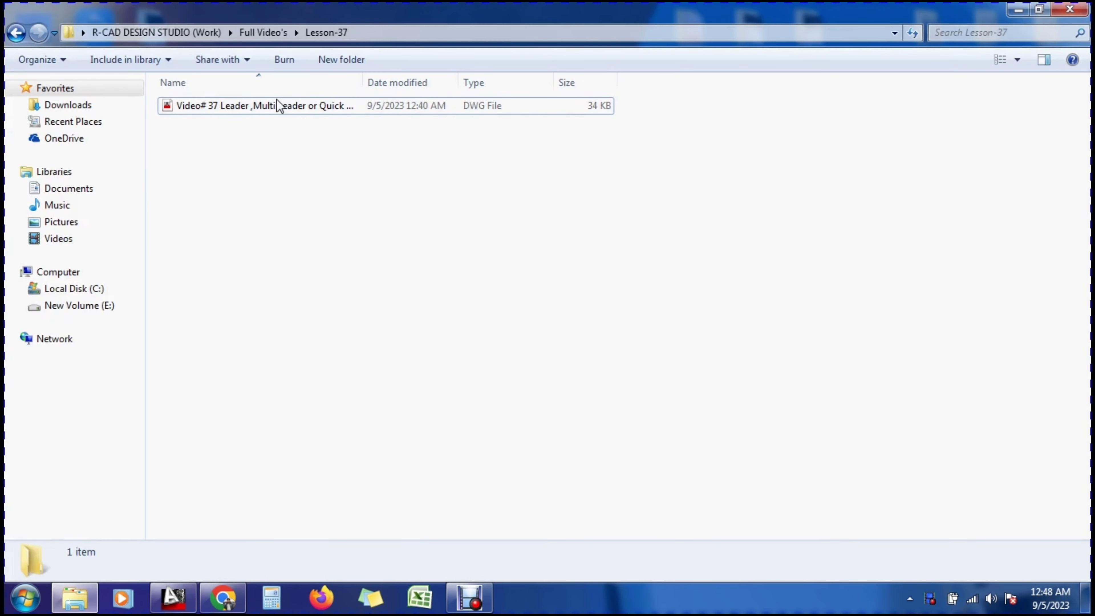
click(262, 107)
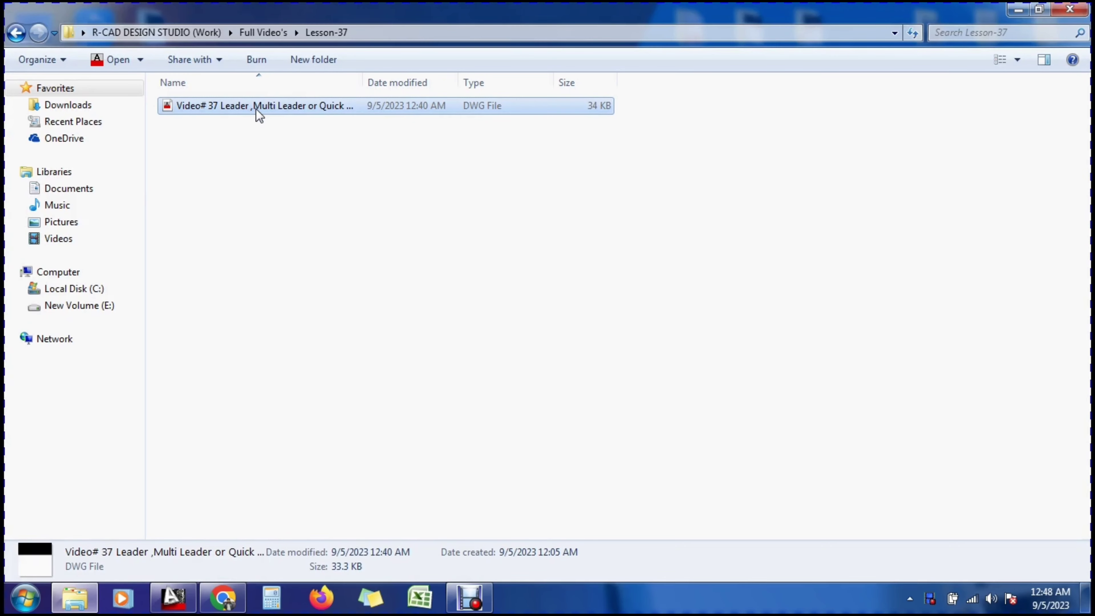
double_click(256, 109)
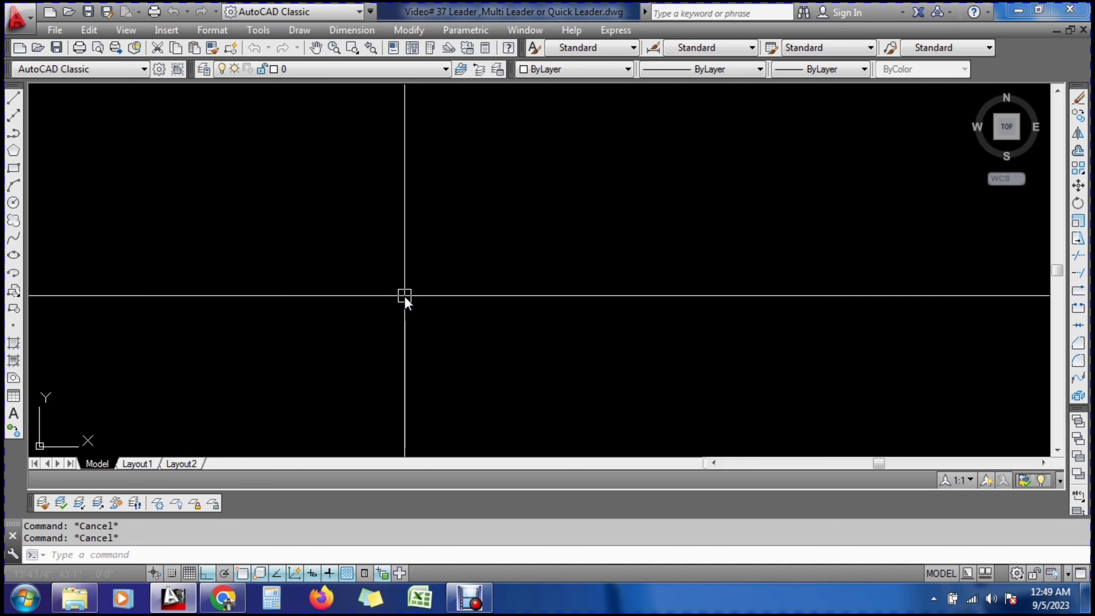
Draw a circle with a radius of about 5'-2" in the empty model space
text(c)
key(Return)
click(387, 225)
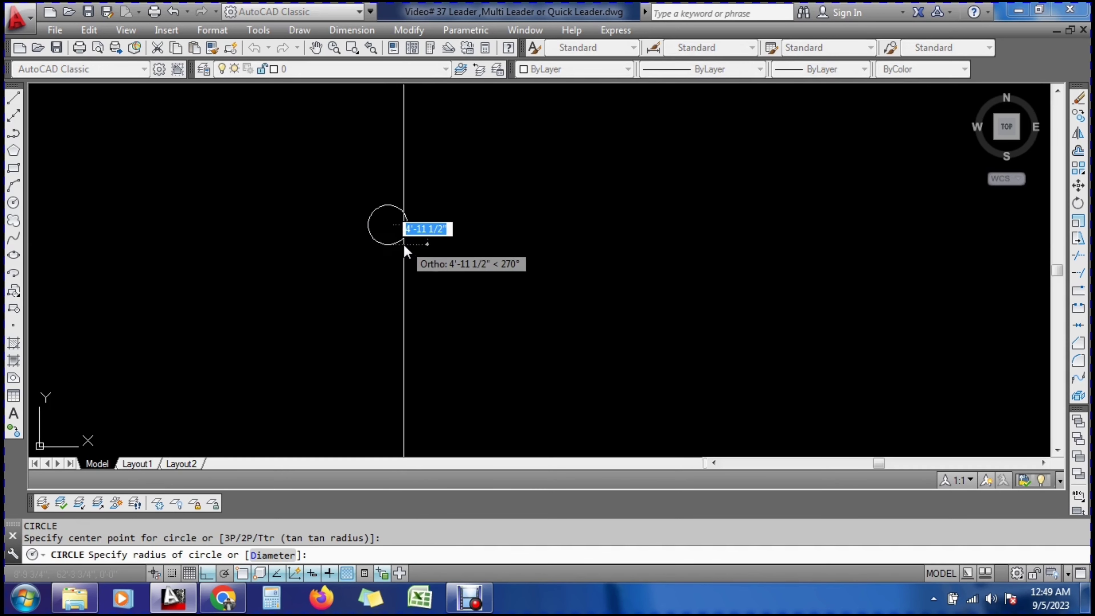
click(401, 238)
Draw a small upright rectangle below and to the right of the circle
text(r)
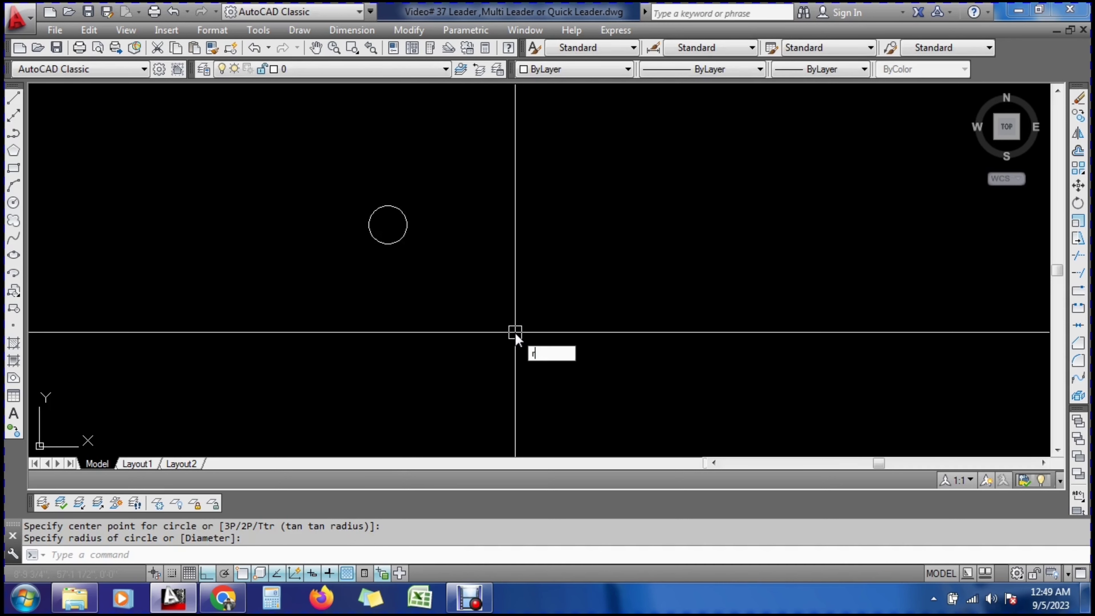
text(ec)
key(Return)
click(483, 287)
click(507, 331)
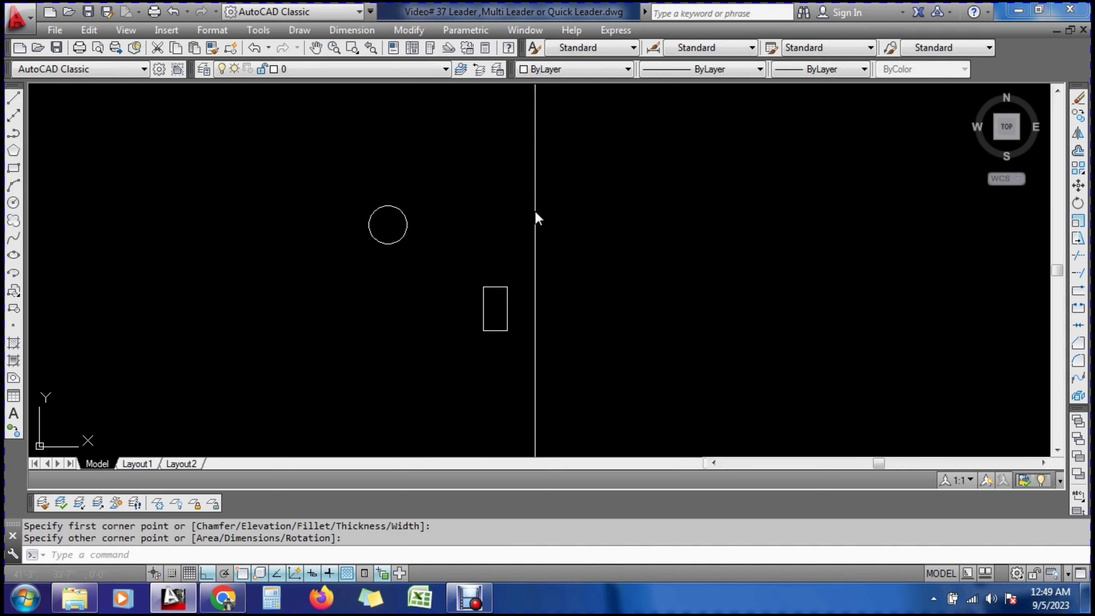
key(Escape)
key(Escape)
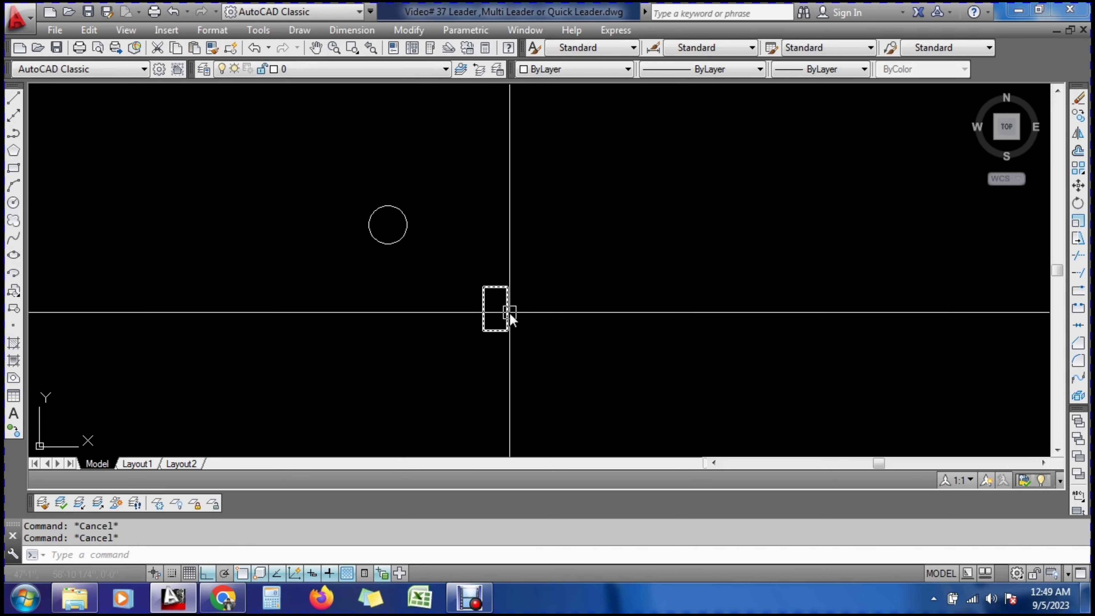
Draw a horizontal line extending rightward from the rectangle's right edge
scroll(510, 313, up, 2)
scroll(510, 315, up, 2)
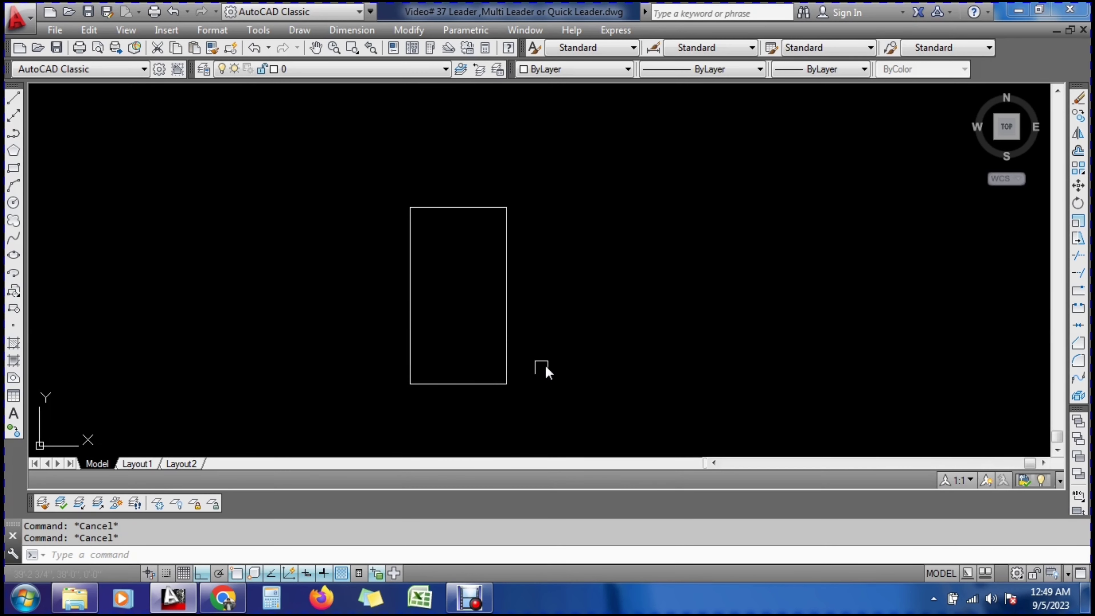
key(l)
key(Return)
click(507, 277)
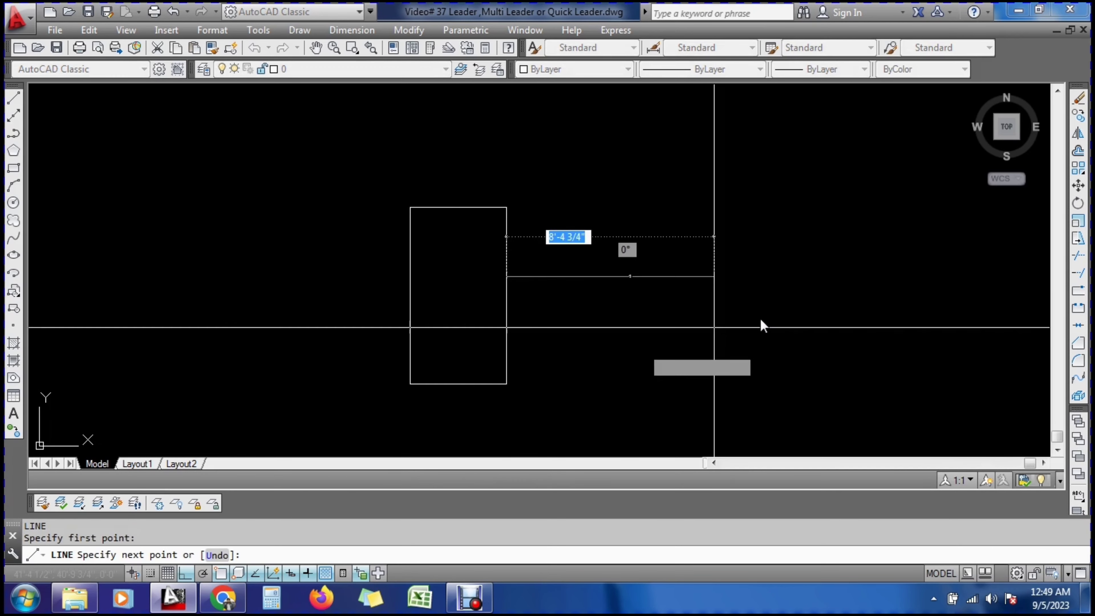
click(841, 300)
key(Escape)
Draw an open arrowhead with a polyline where the horizontal line meets the rectangle
scroll(535, 280, up, 3)
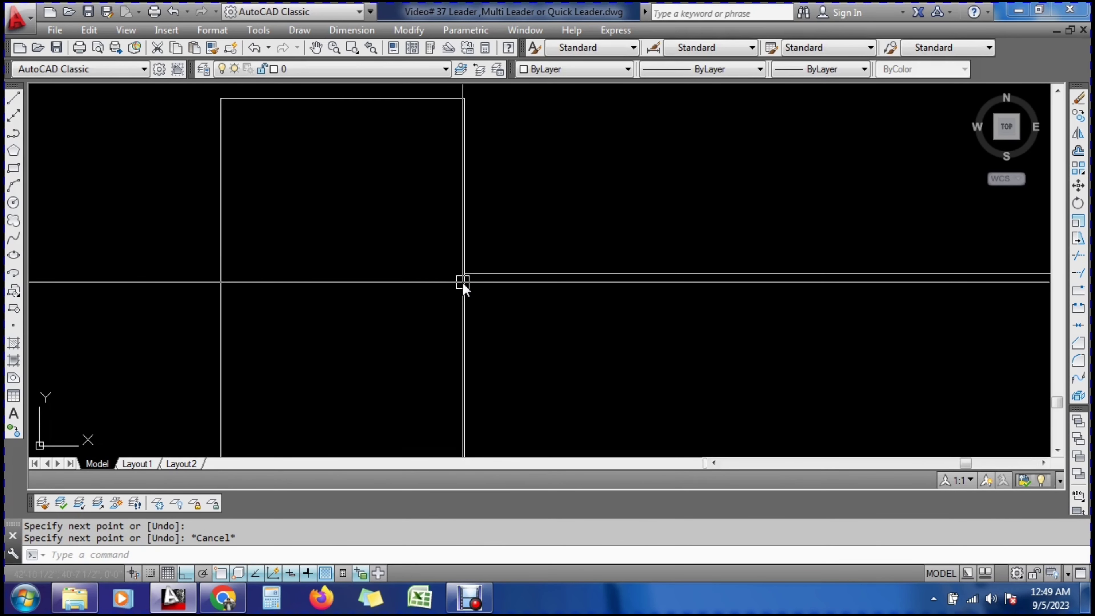
key(Escape)
text(pl)
key(Return)
click(462, 274)
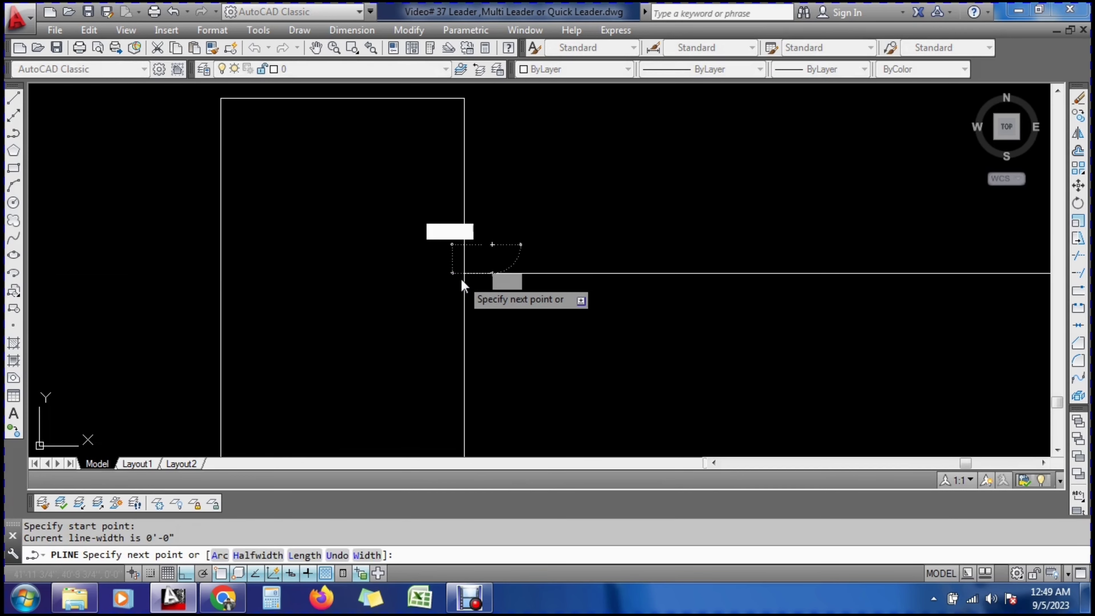
shift+click(490, 299)
scroll(340, 323, down, 3)
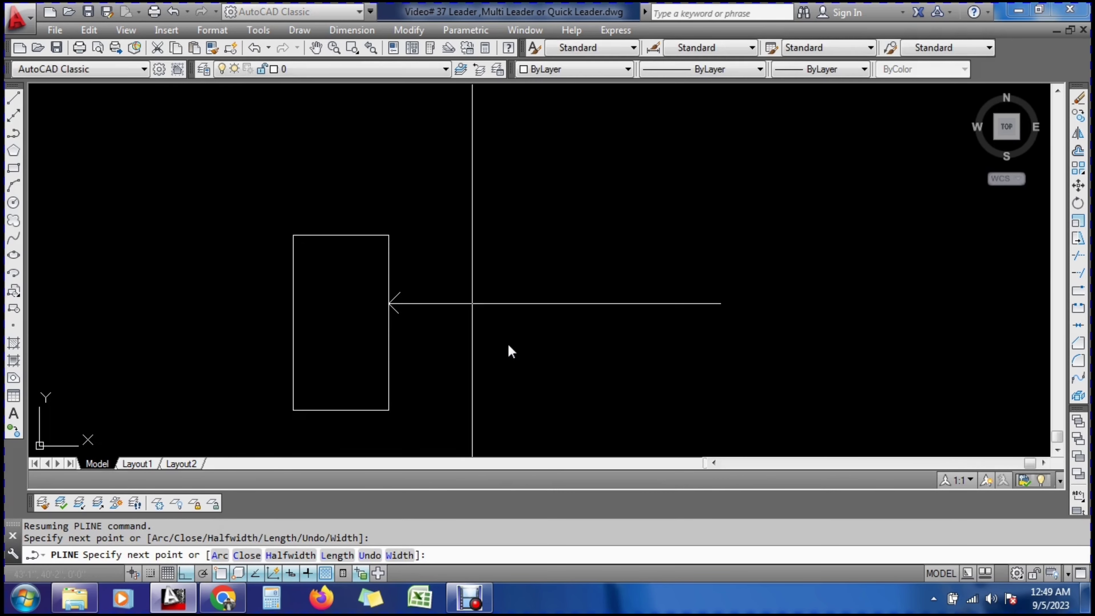
key(Escape)
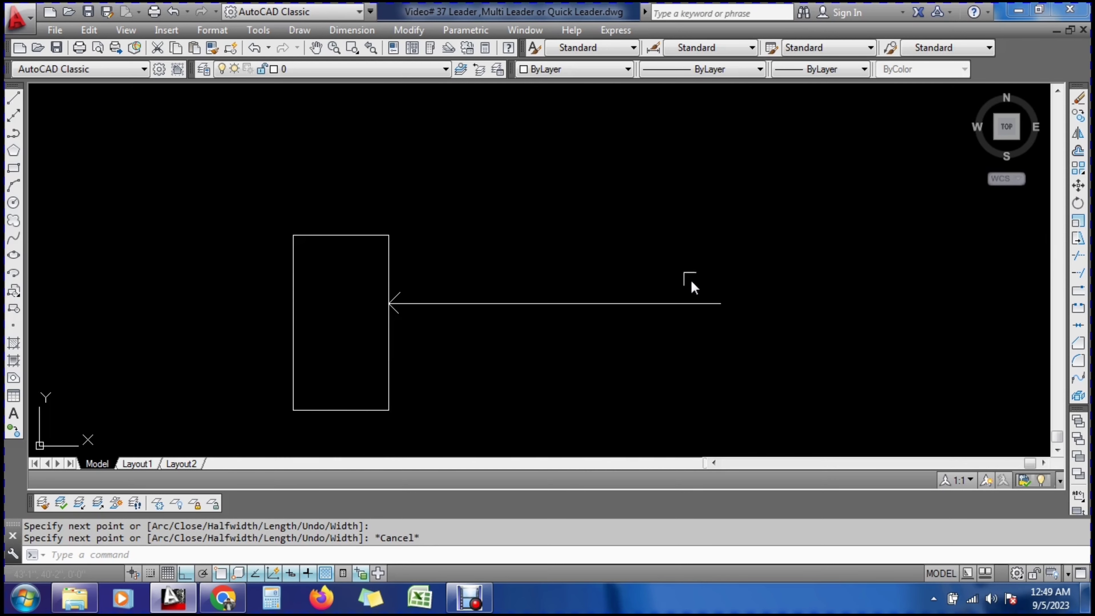
Erase the circle, the rectangle and the hand-drawn arrow together
scroll(603, 332, down, 4)
scroll(464, 244, down, 2)
scroll(464, 244, up, 3)
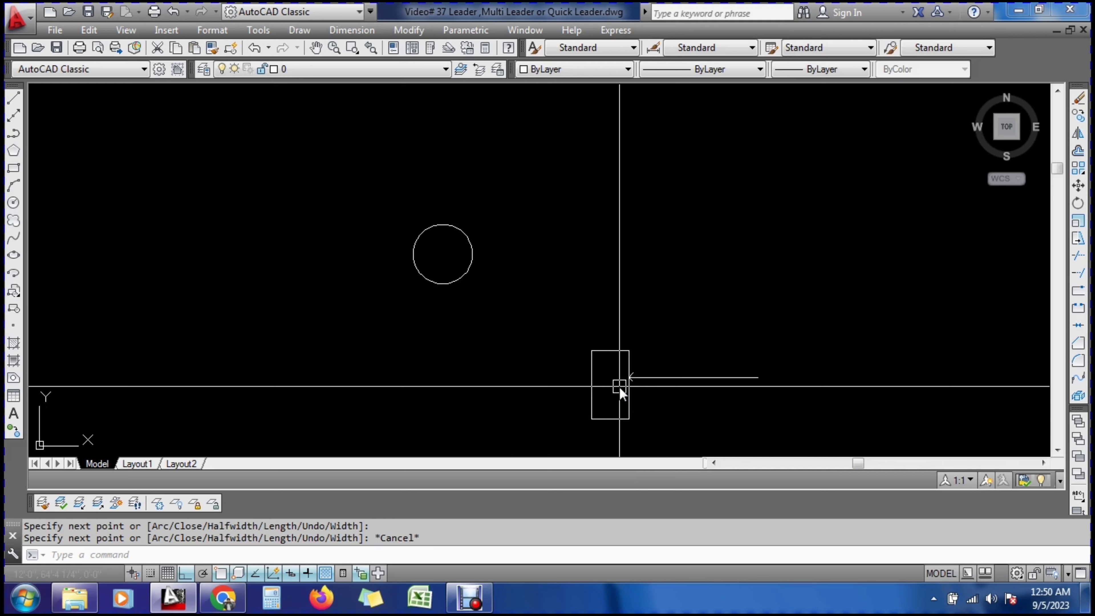
key(Escape)
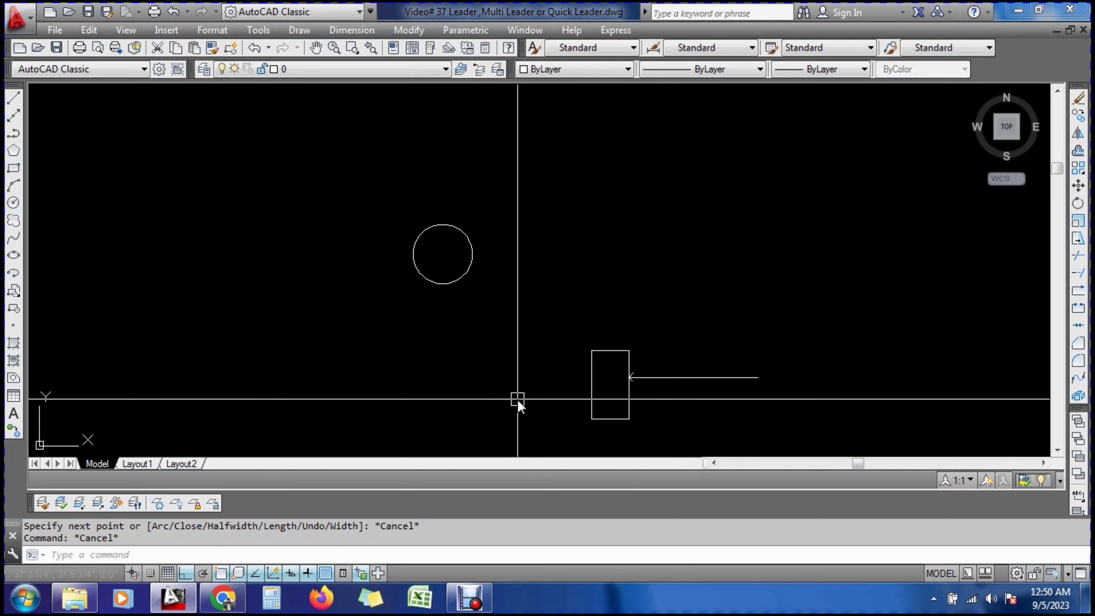
key(Escape)
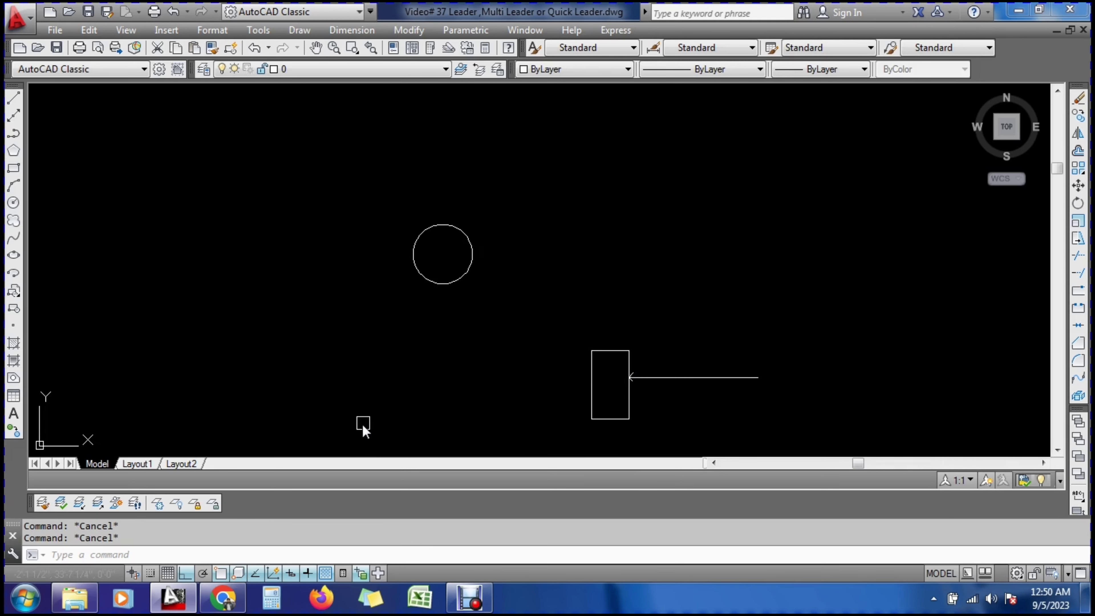
text(e)
key(Return)
click(323, 429)
click(841, 206)
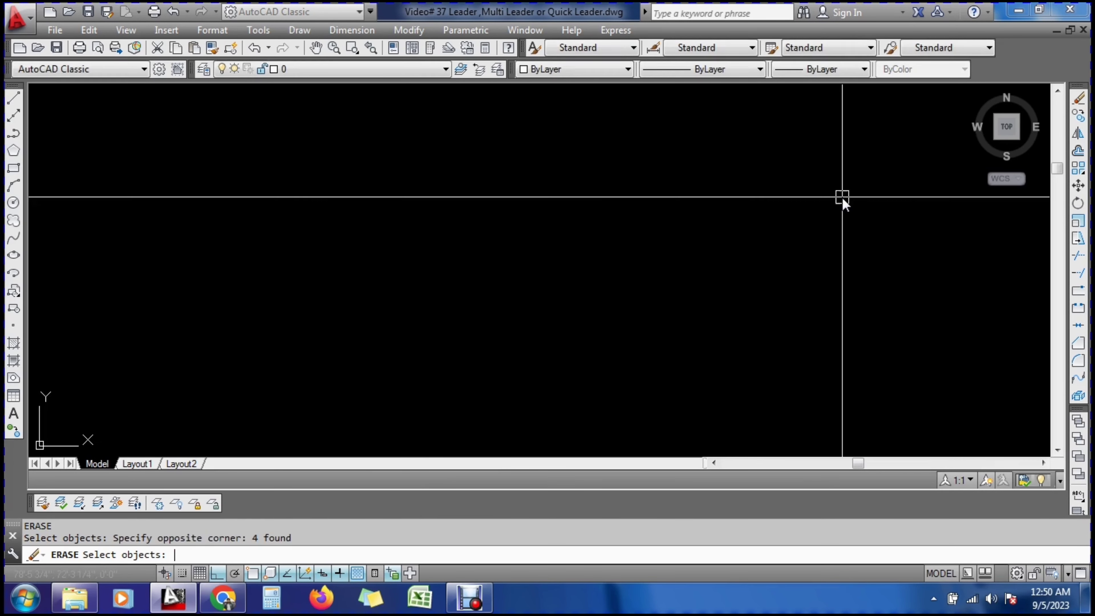
key(Return)
key(Escape)
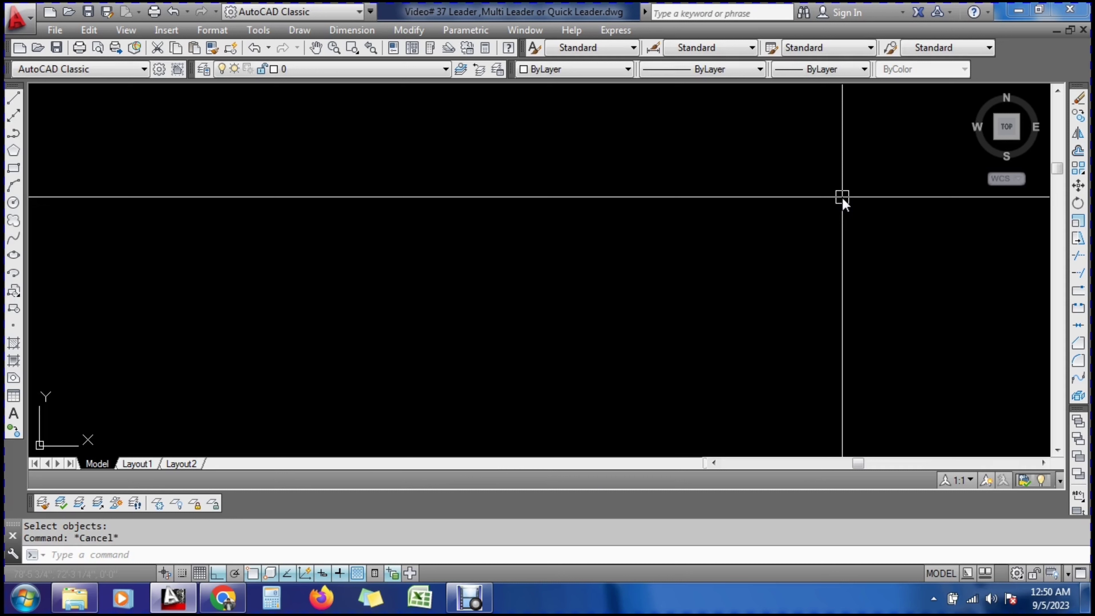
key(Escape)
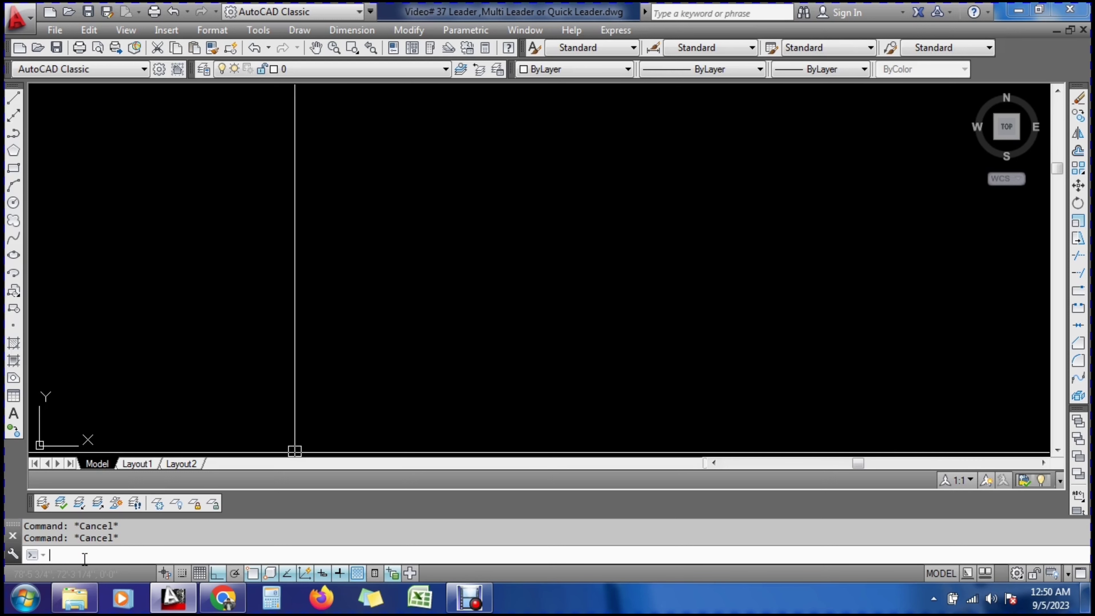
Draw a circle with a radius of 10' near the middle of the drawing area
click(566, 201)
key(Escape)
text(c)
key(Return)
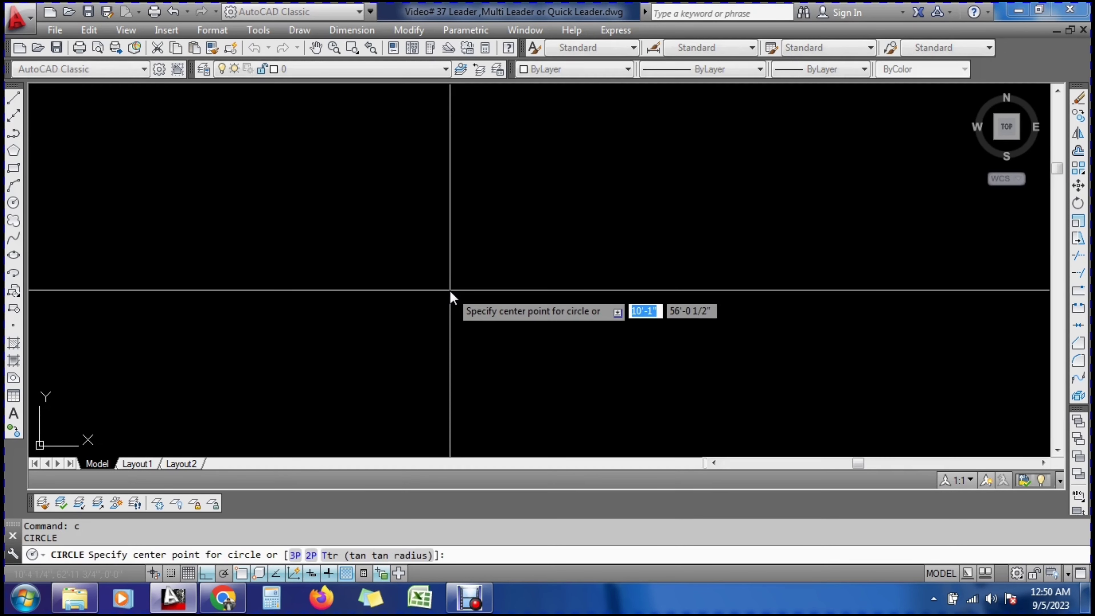
click(450, 290)
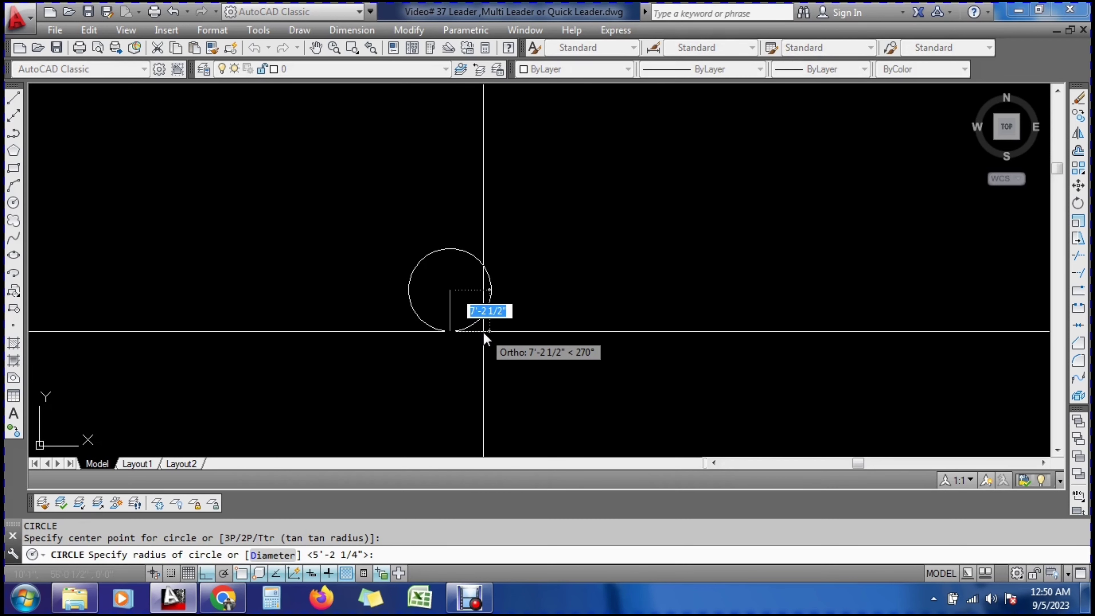
text(1)
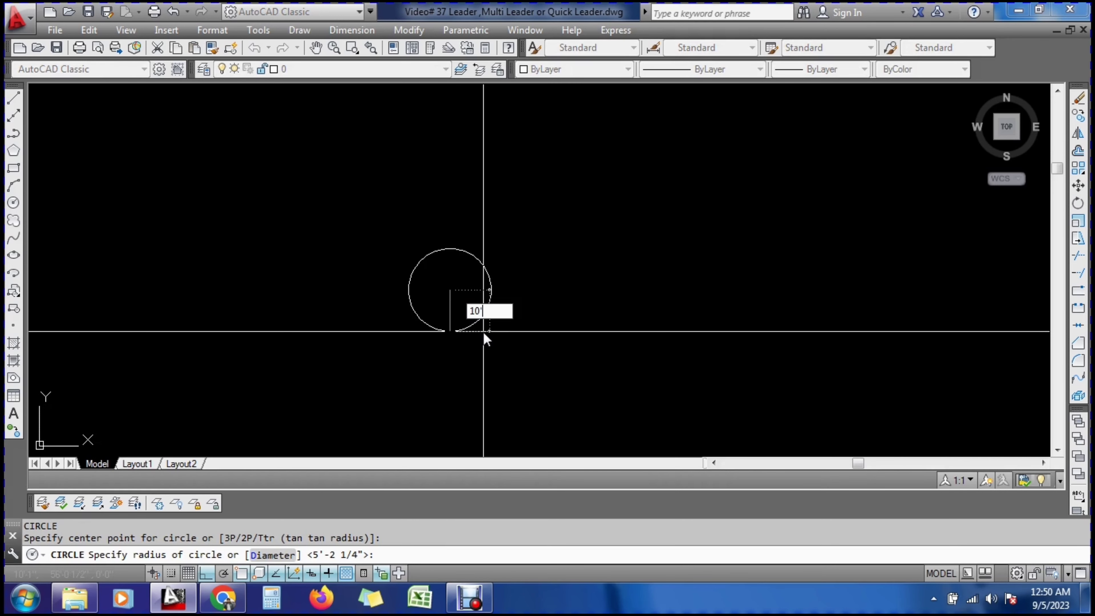
text(0')
key(Return)
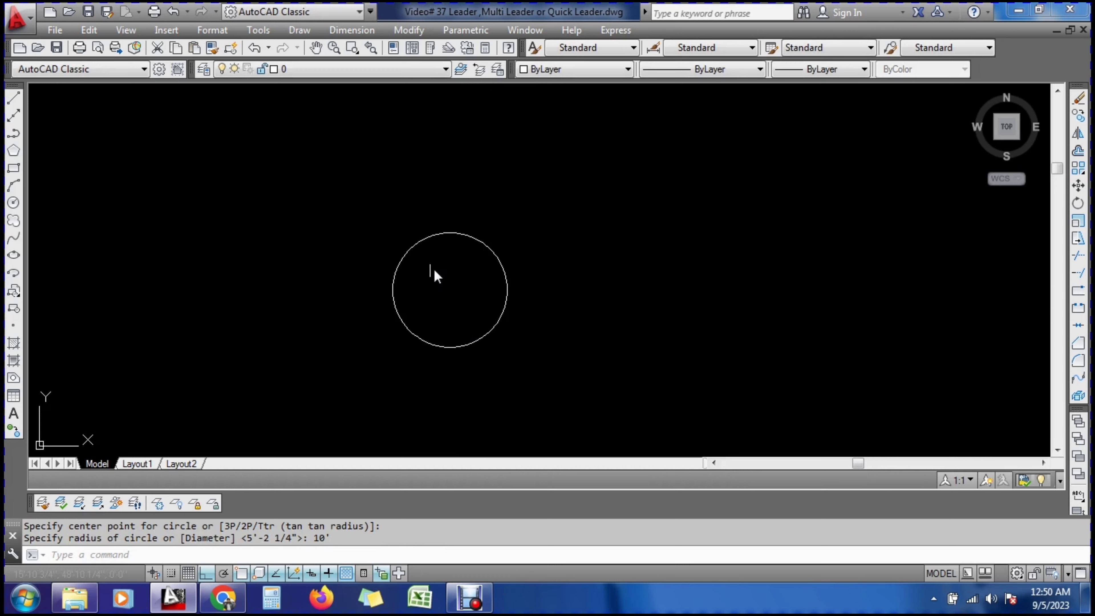
click(352, 30)
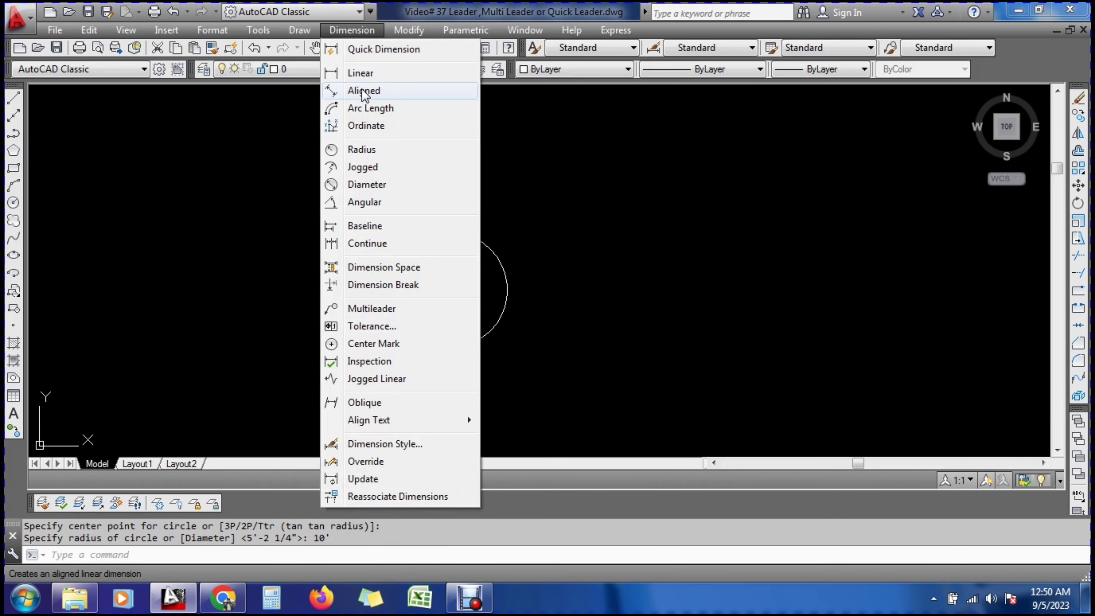
click(367, 184)
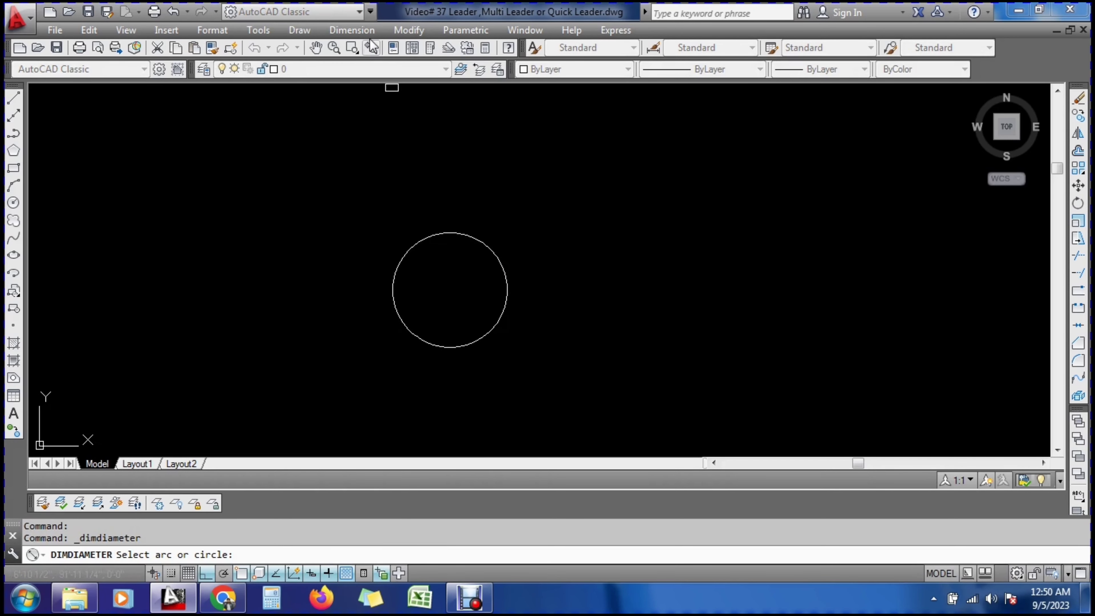
key(Escape)
Add a radius dimension to the circle, placing its text outside the upper-left edge
click(351, 30)
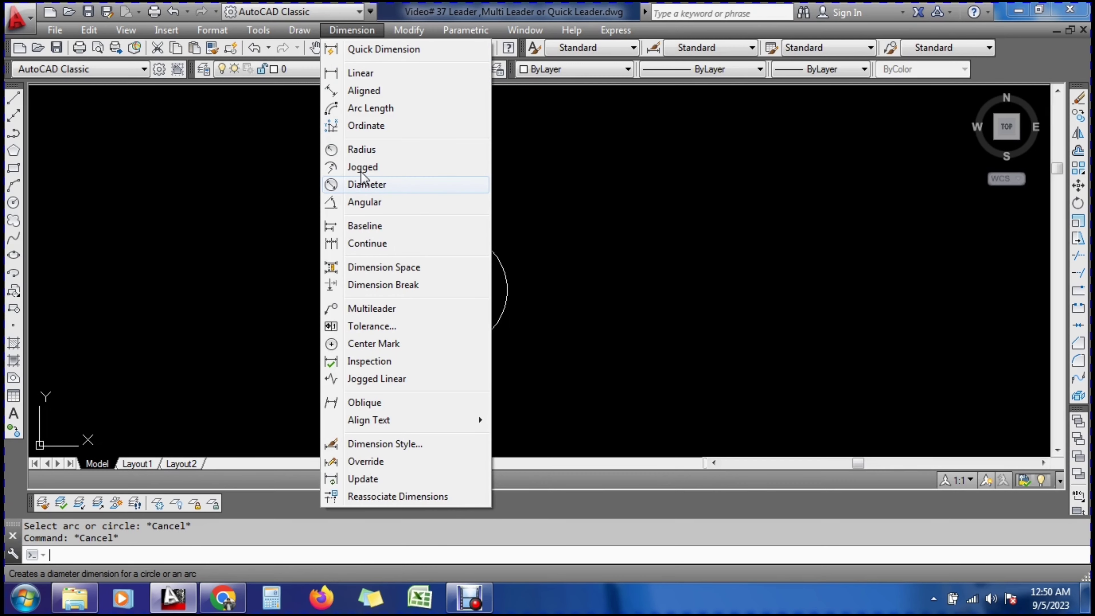
click(361, 149)
click(415, 245)
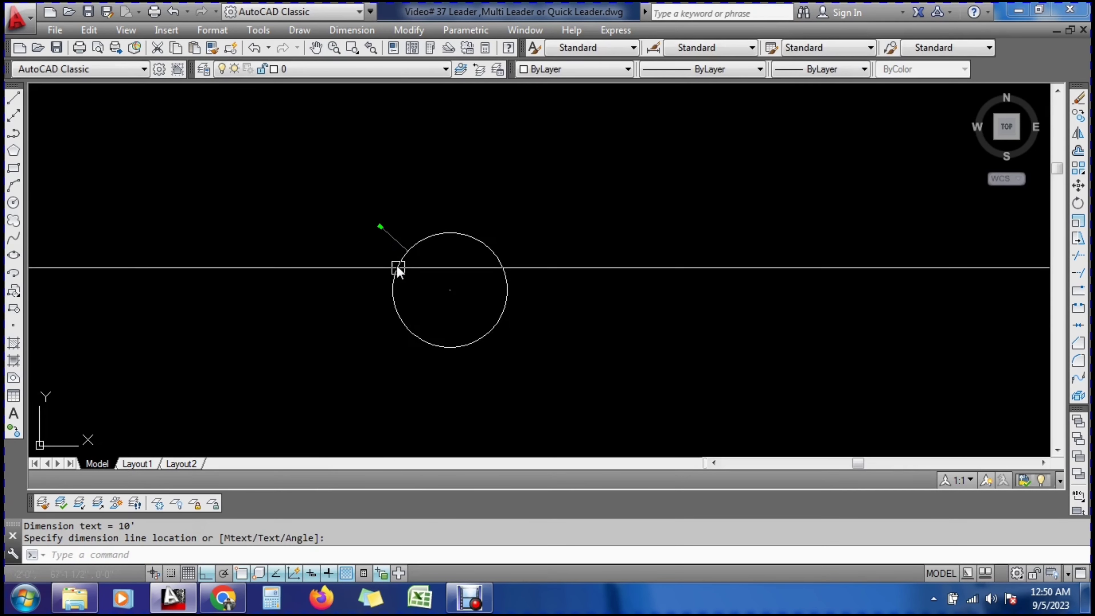
scroll(374, 229, up, 6)
scroll(358, 264, down, 6)
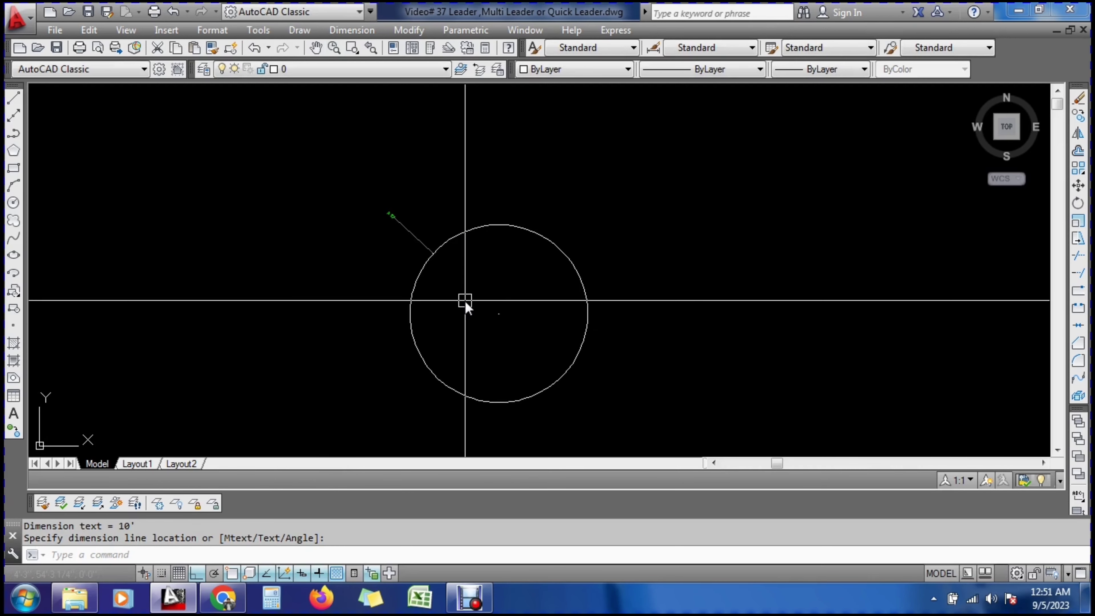
key(Escape)
key(Escape)
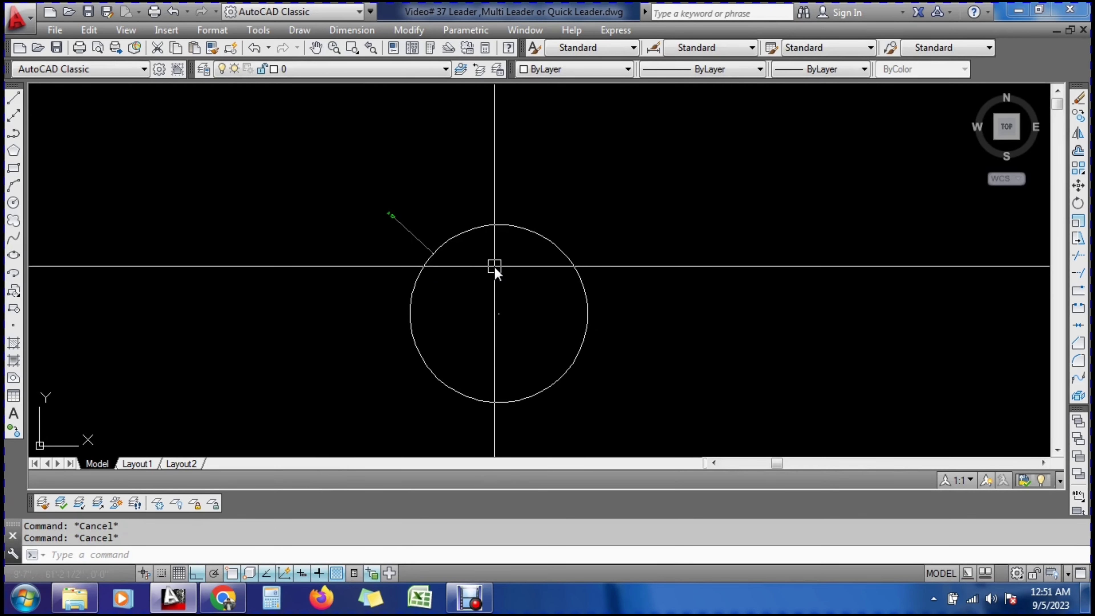
Start a LEADER at the circle's upper-right edge, with a diagonal segment about 8'-5" long at 43° and a horizontal segment extending right
click(159, 552)
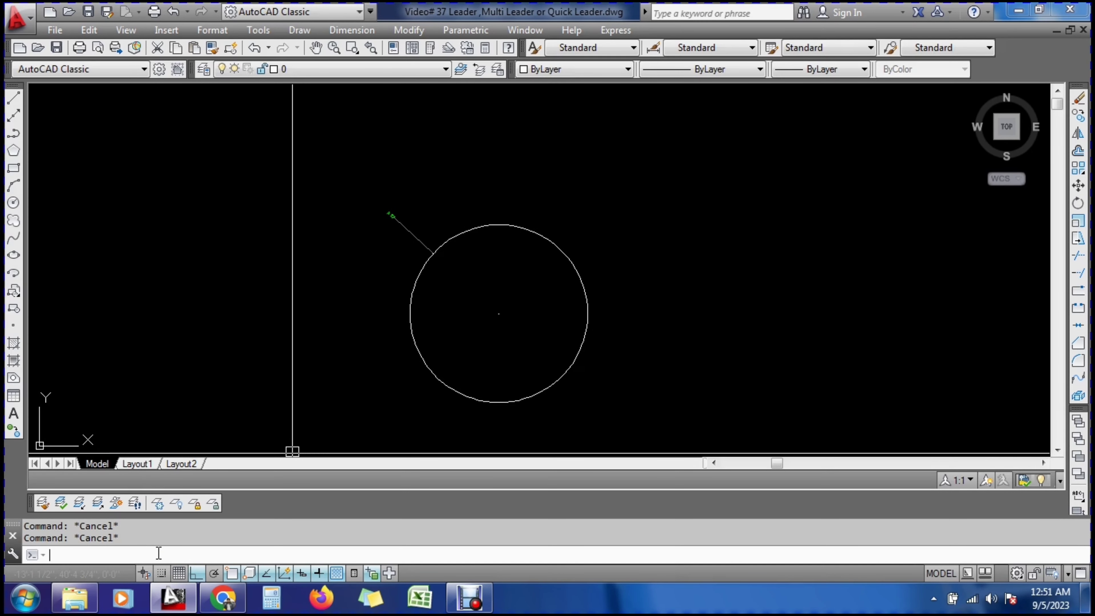
text(1)
text(ea)
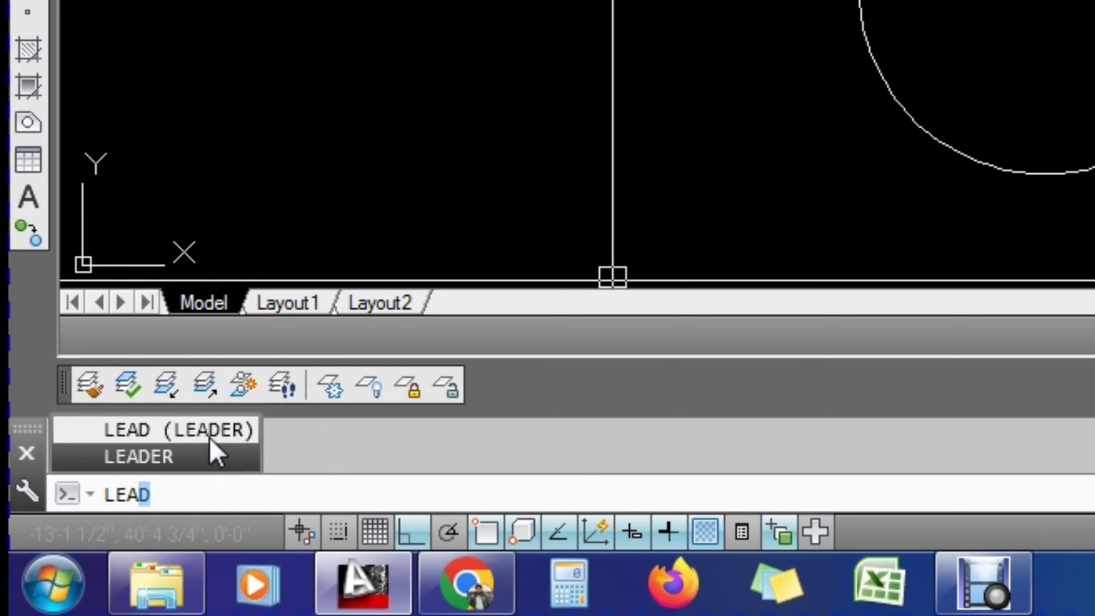
click(211, 448)
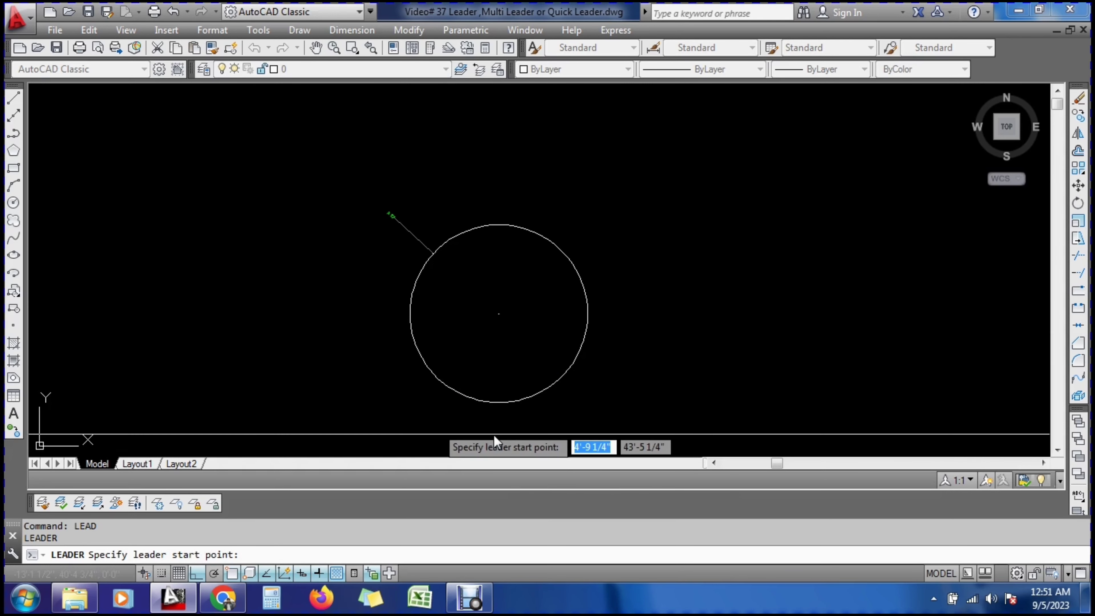
click(539, 238)
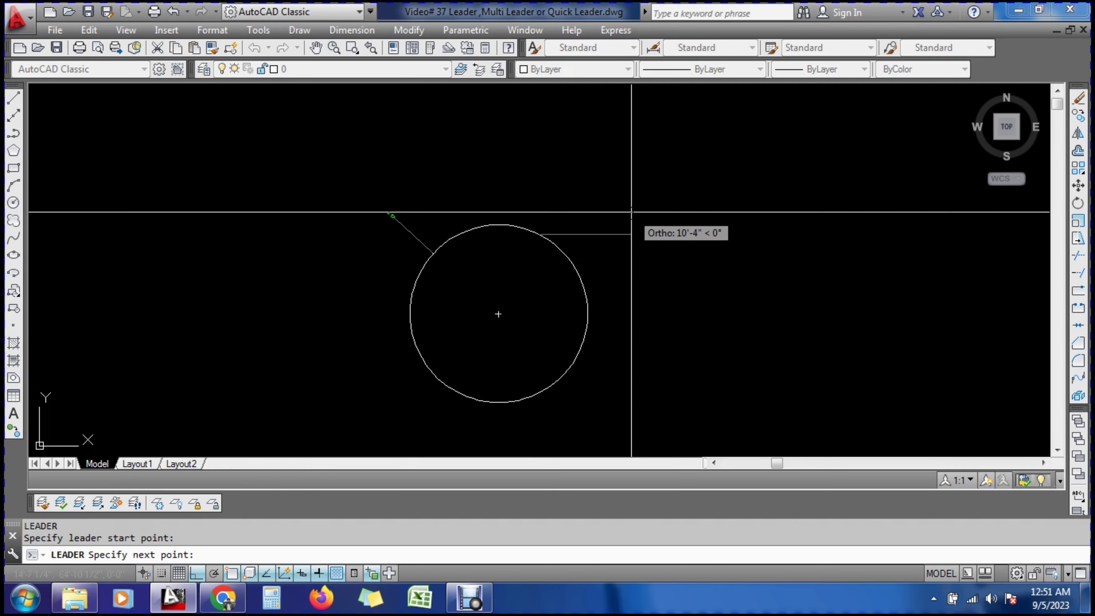
key(F8)
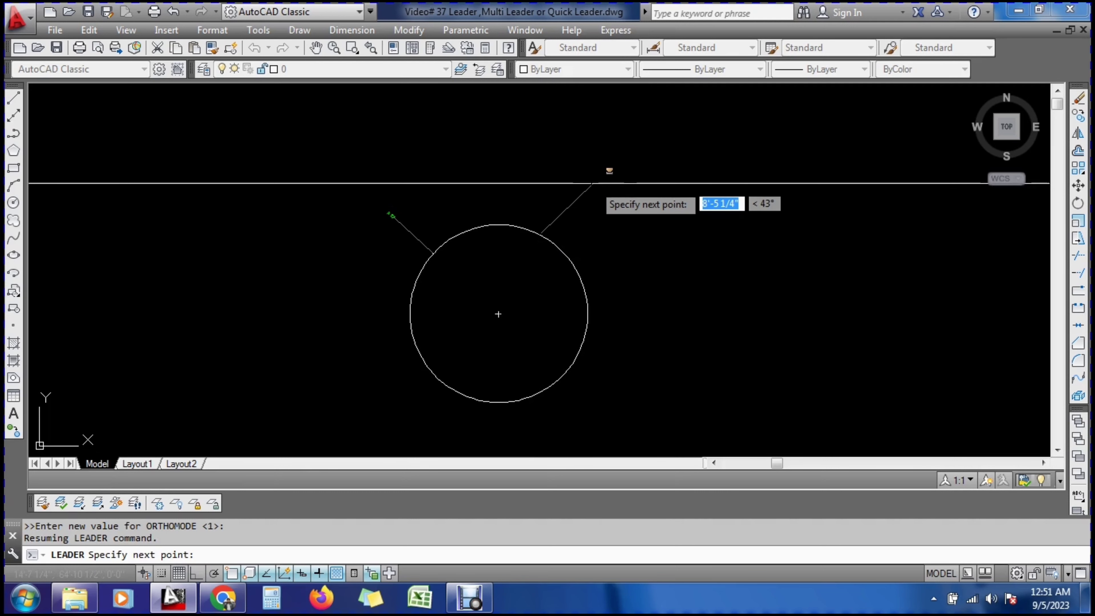
click(593, 183)
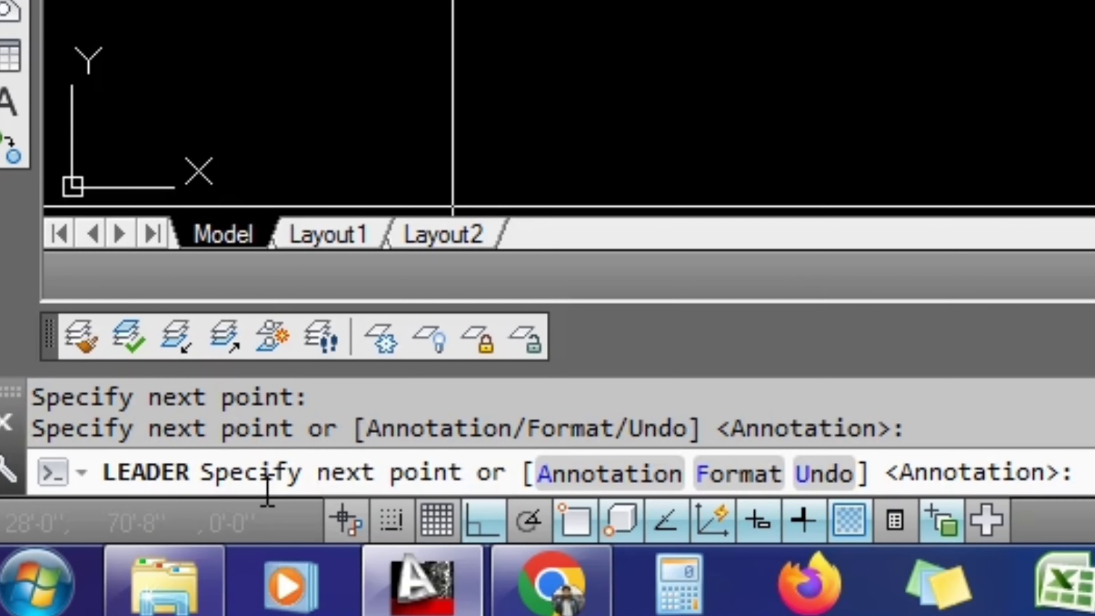
click(517, 502)
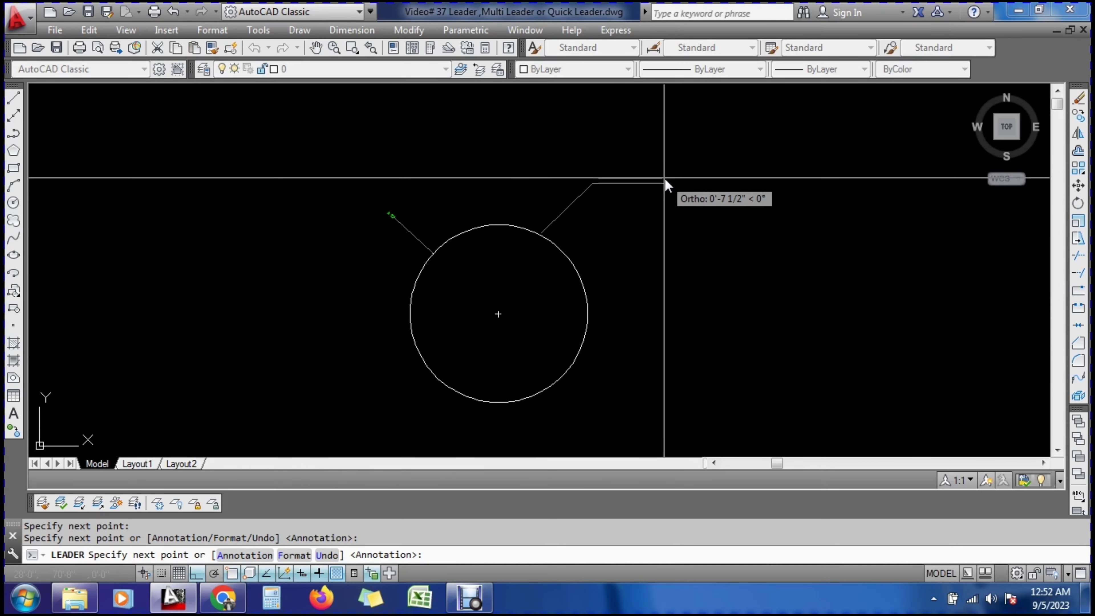
Annotate the leader with two lines of text, "Circle" and "R10'", and finish the command
click(244, 555)
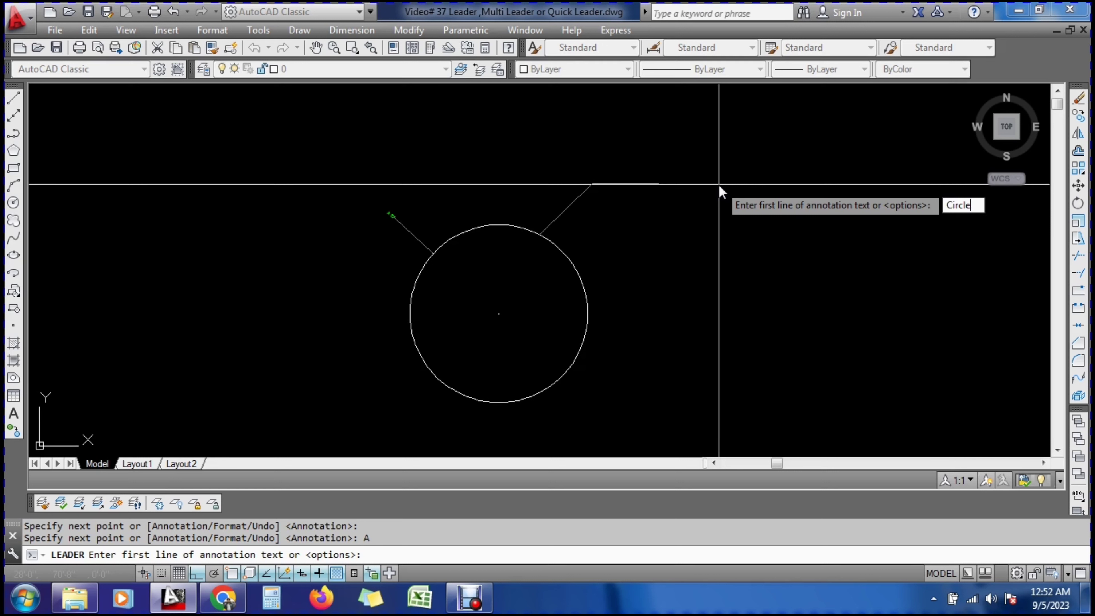
key(Return)
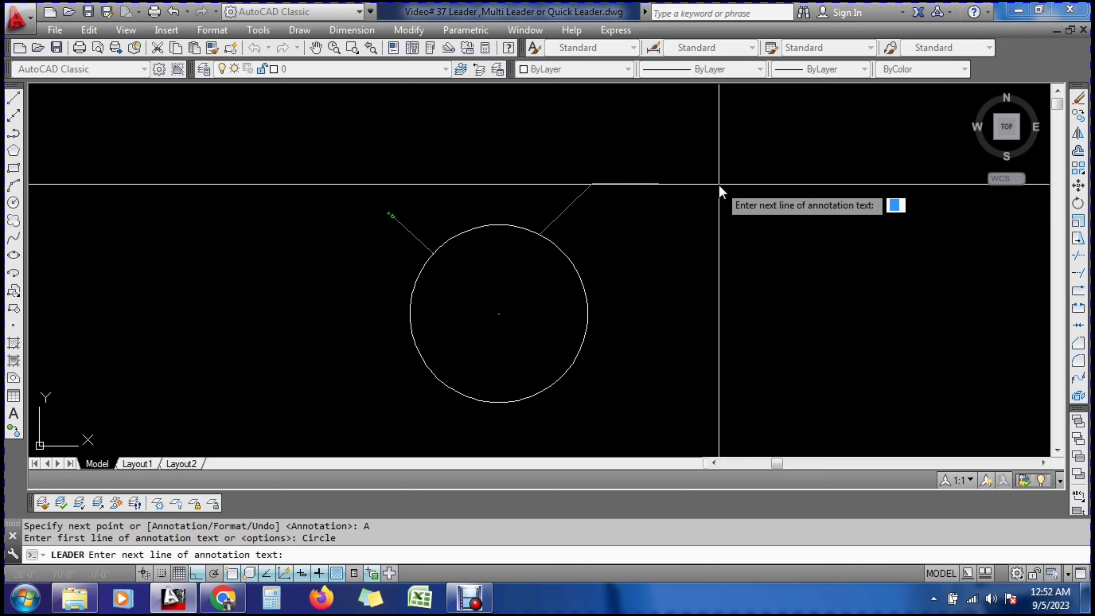
text(R10')
key(Return)
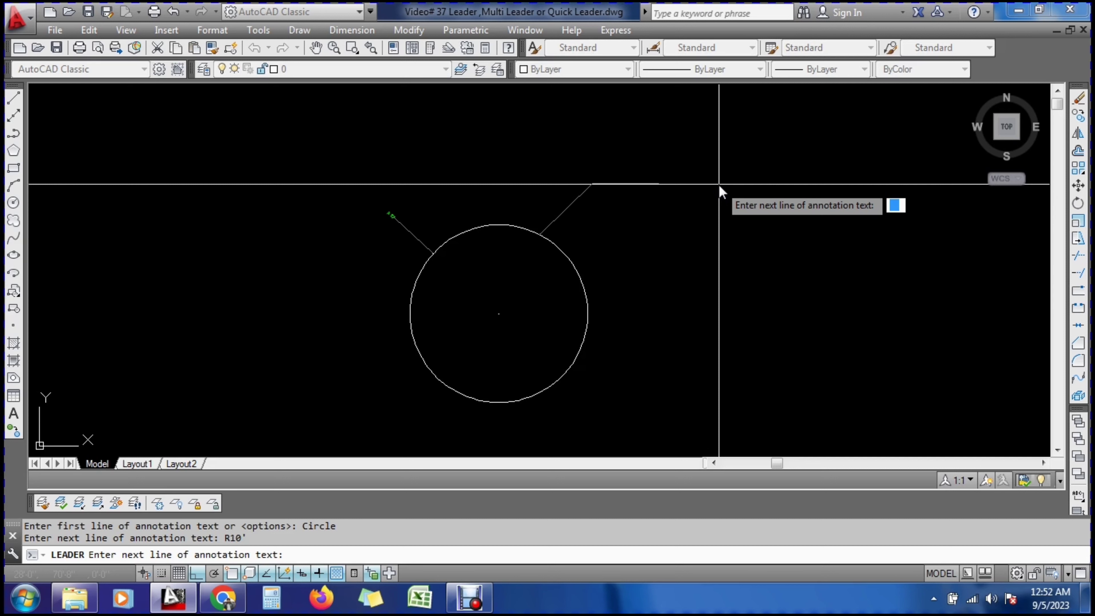
key(Return)
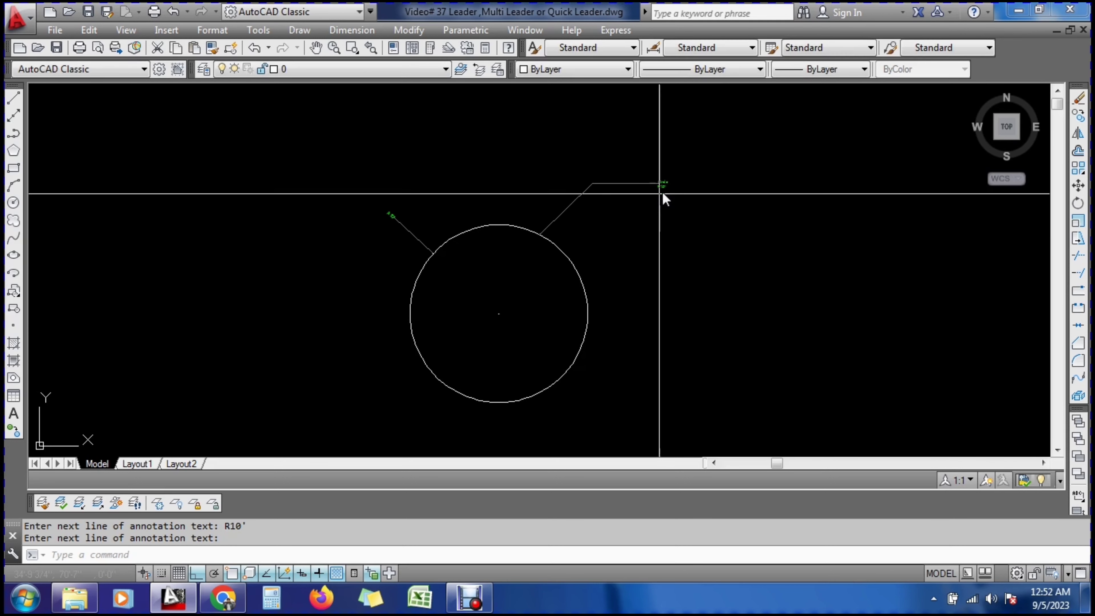
Move the leader's annotation text straight down, roughly level with the arrowhead
scroll(662, 190, up, 7)
scroll(649, 190, up, 2)
click(647, 175)
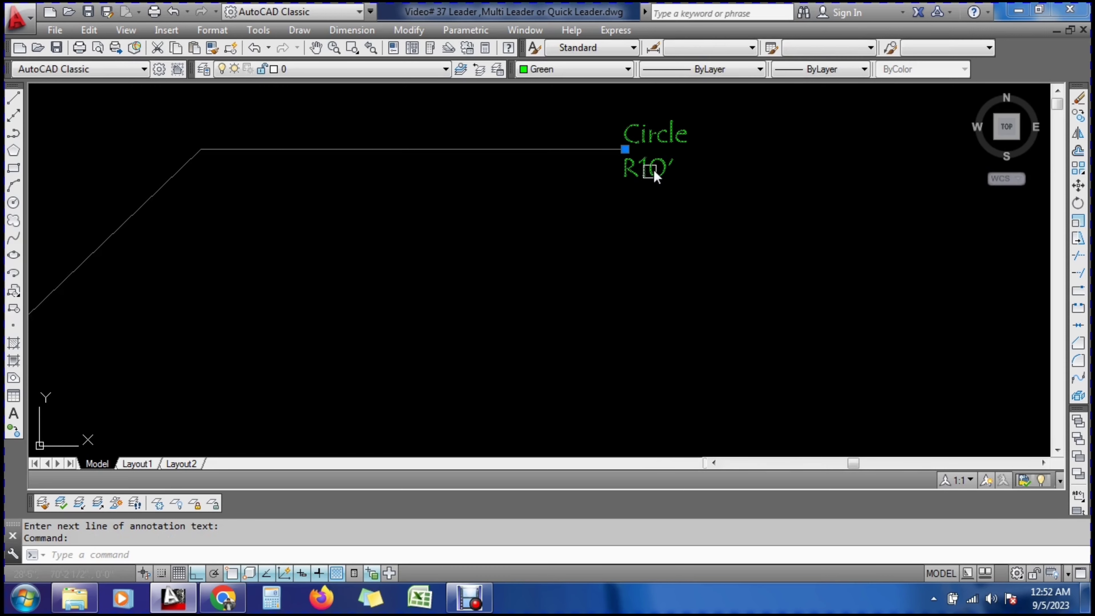
scroll(696, 178, down, 4)
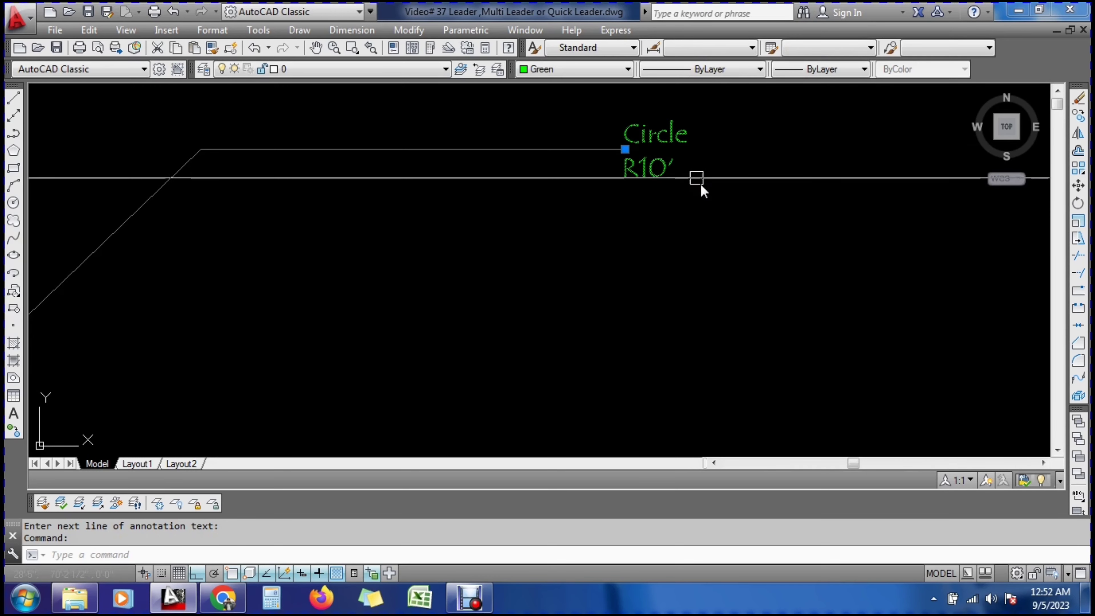
scroll(621, 215, up, 2)
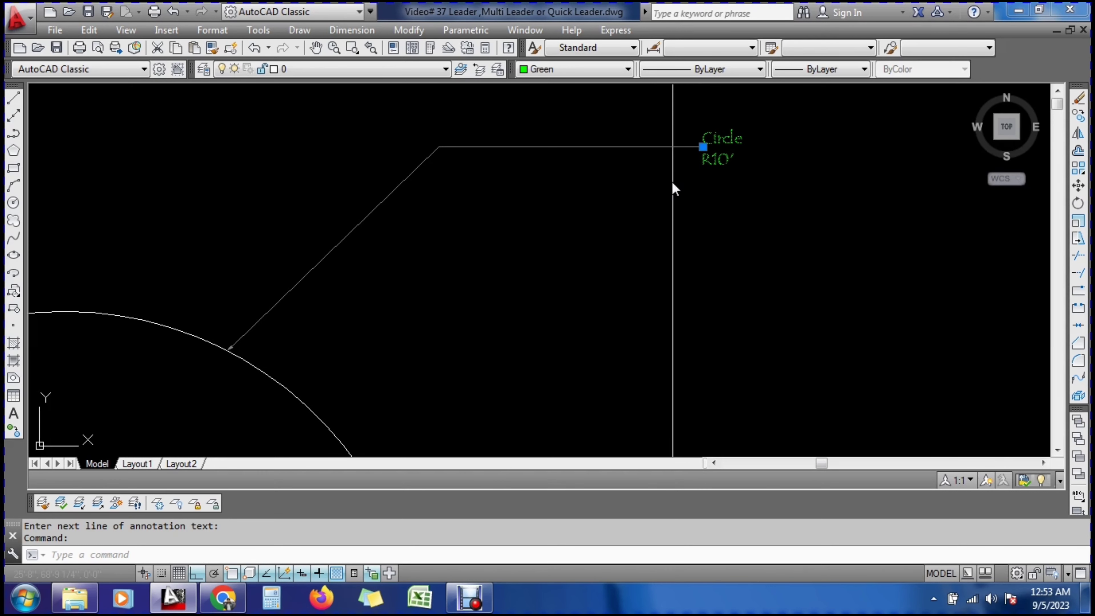
click(701, 149)
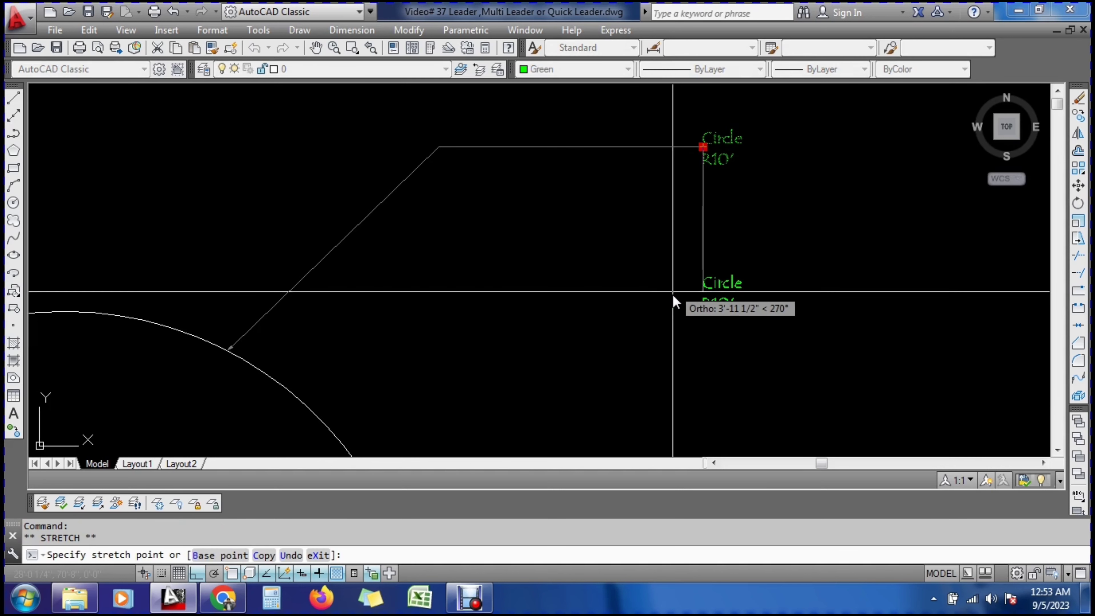
click(670, 358)
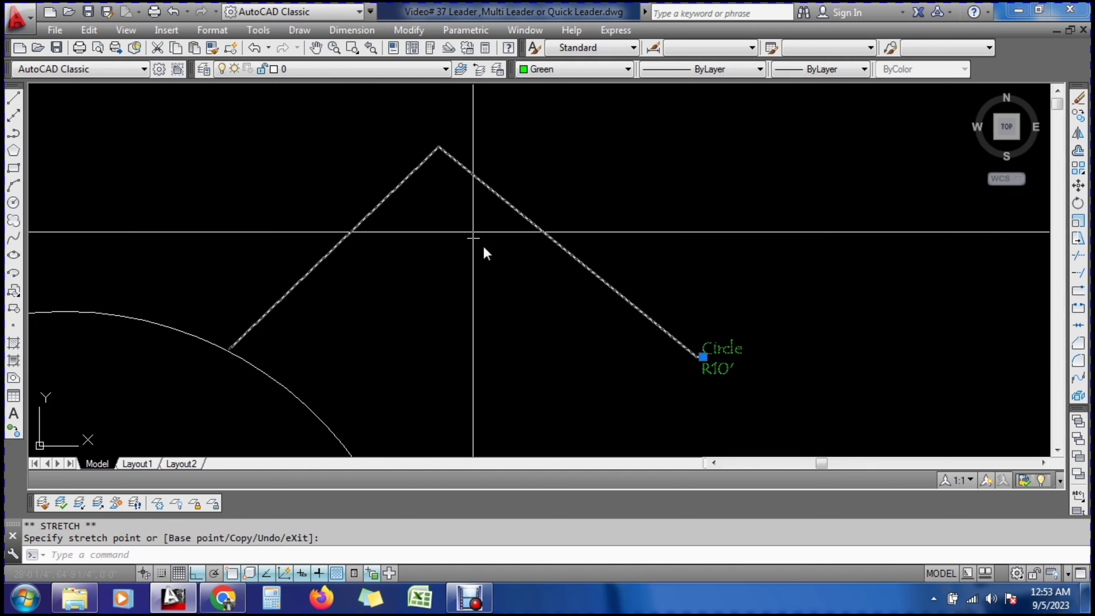
Stretch the leader's middle vertex straight down to flatten its bend, and deselect the leader
click(457, 162)
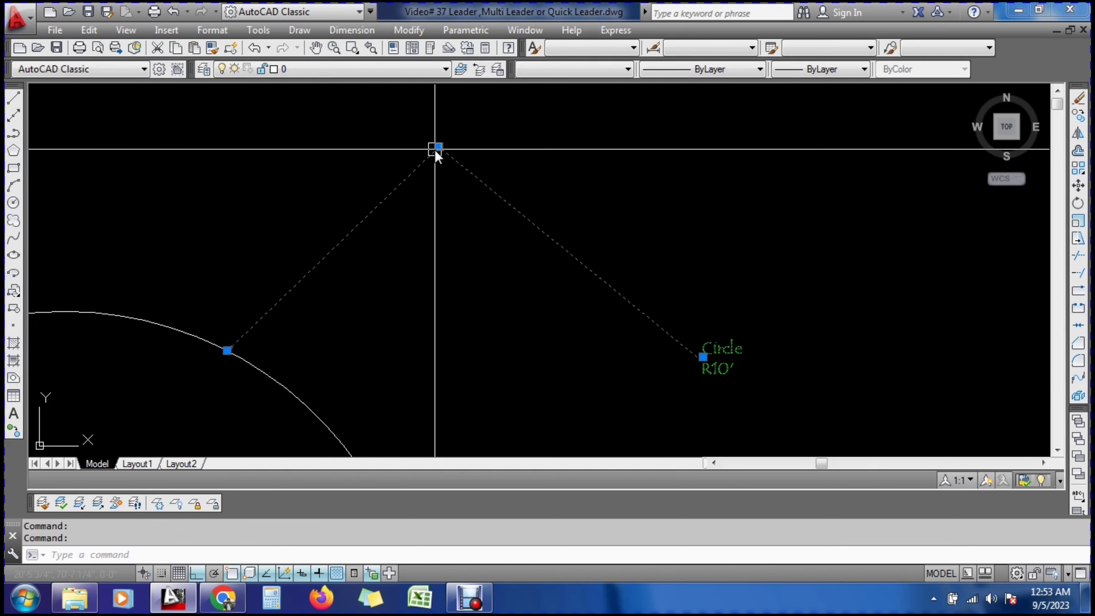
click(439, 146)
click(438, 267)
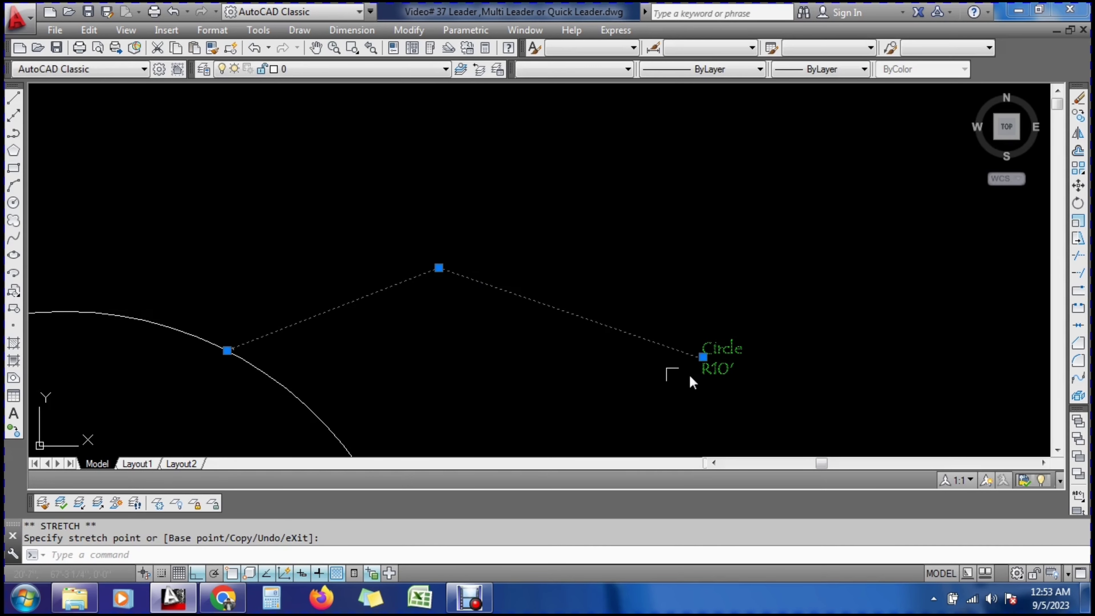
key(Escape)
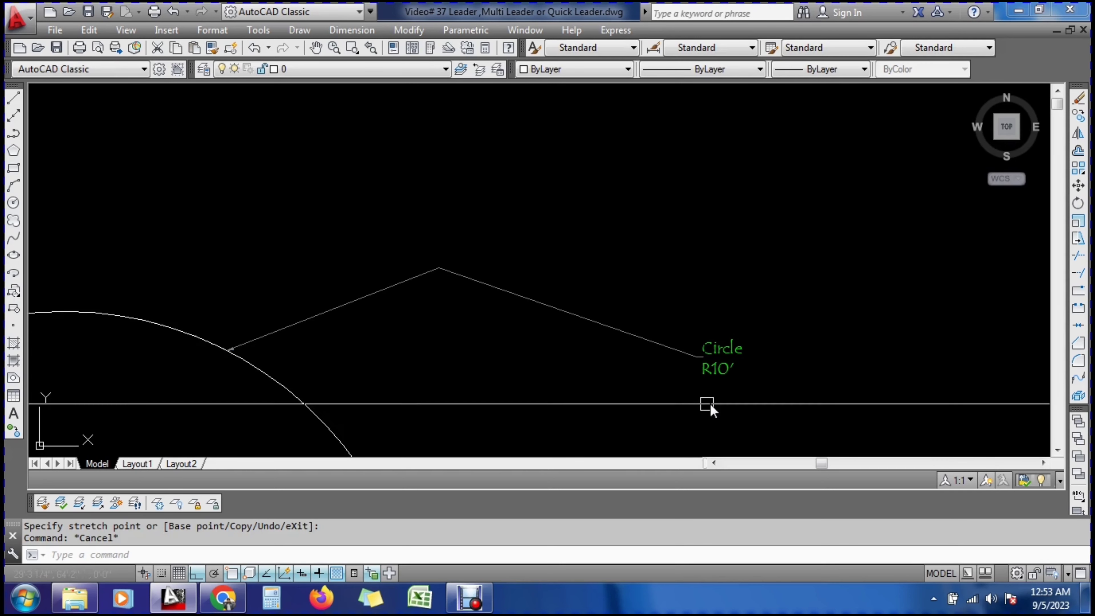
Change the whole leader annotation's font to Times New Roman CE and increase its text height
mouse_move(731, 368)
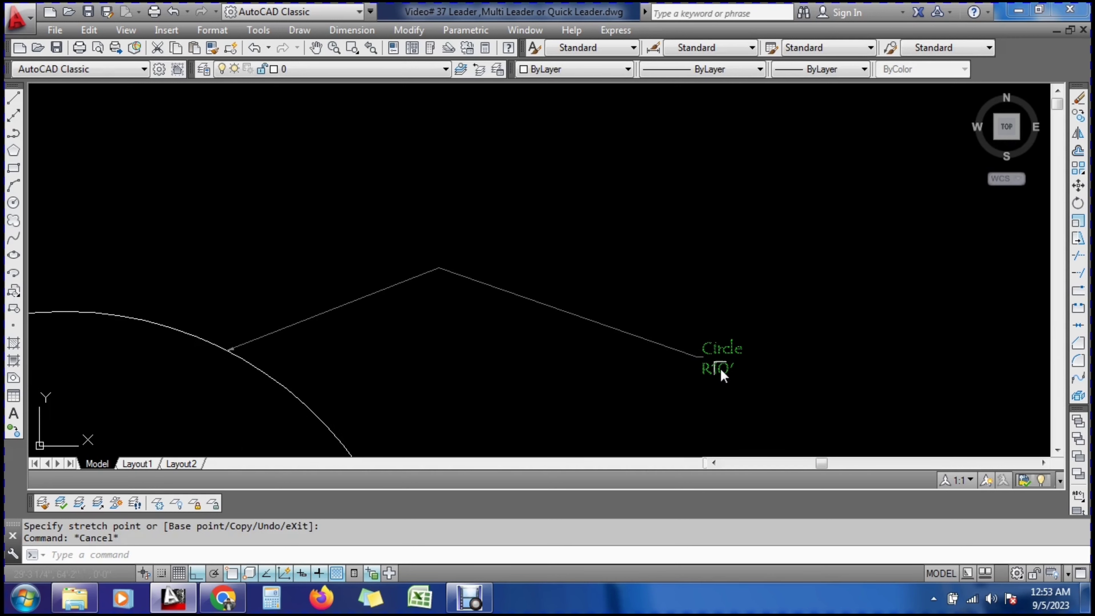
double_click(720, 368)
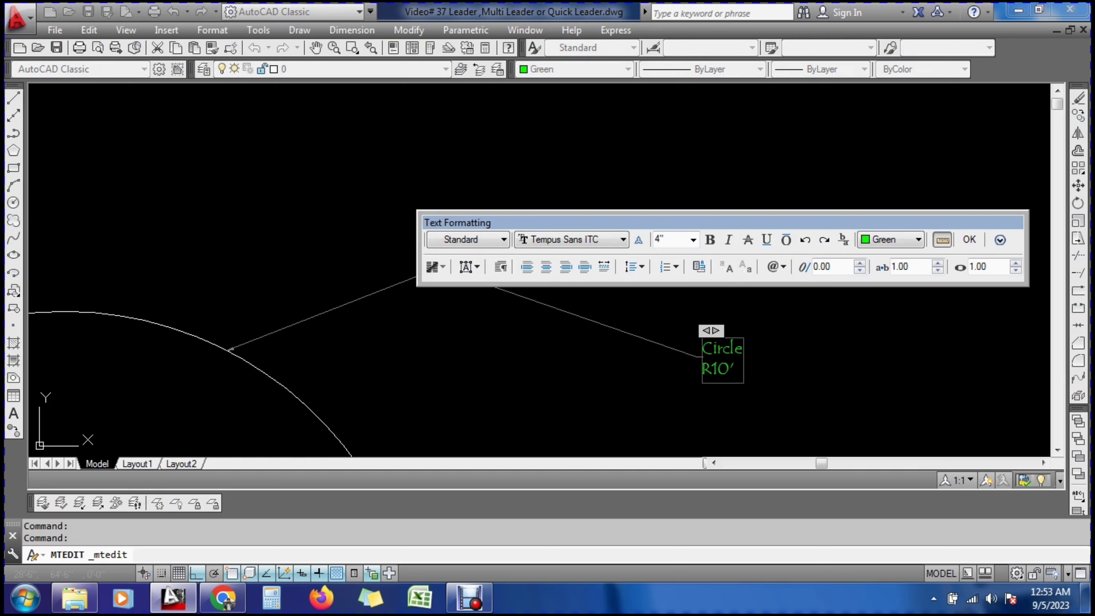
key(ctrl+a)
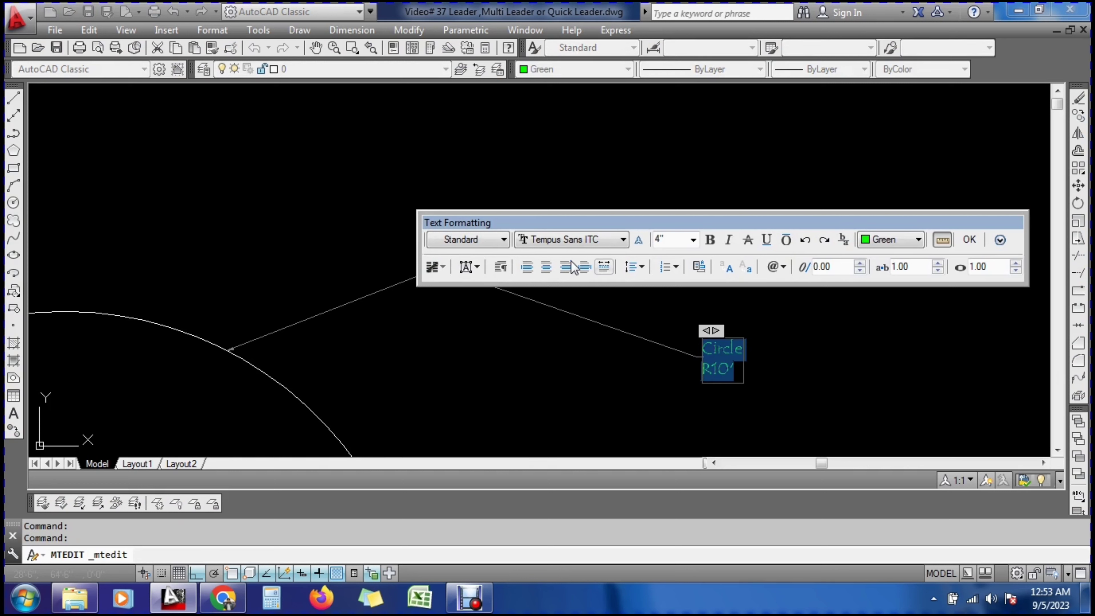
click(555, 241)
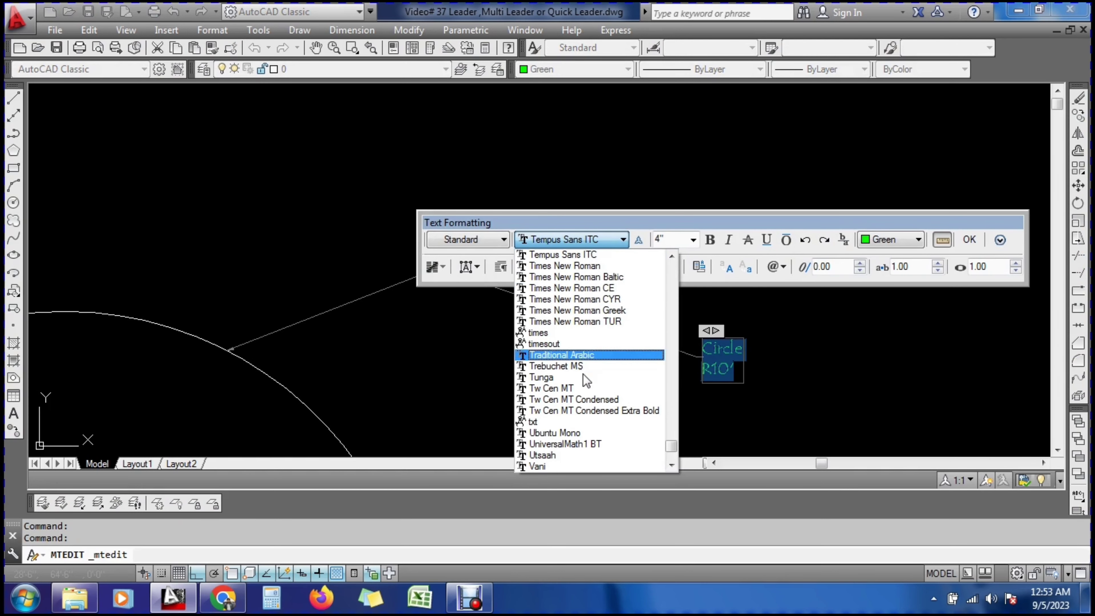
click(585, 288)
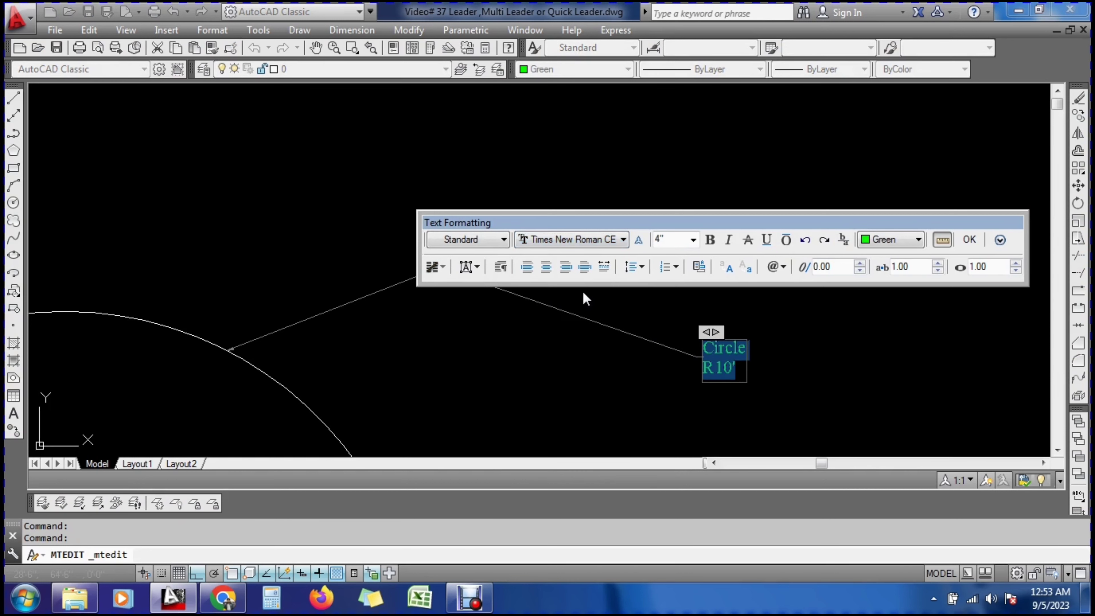
click(670, 240)
click(967, 240)
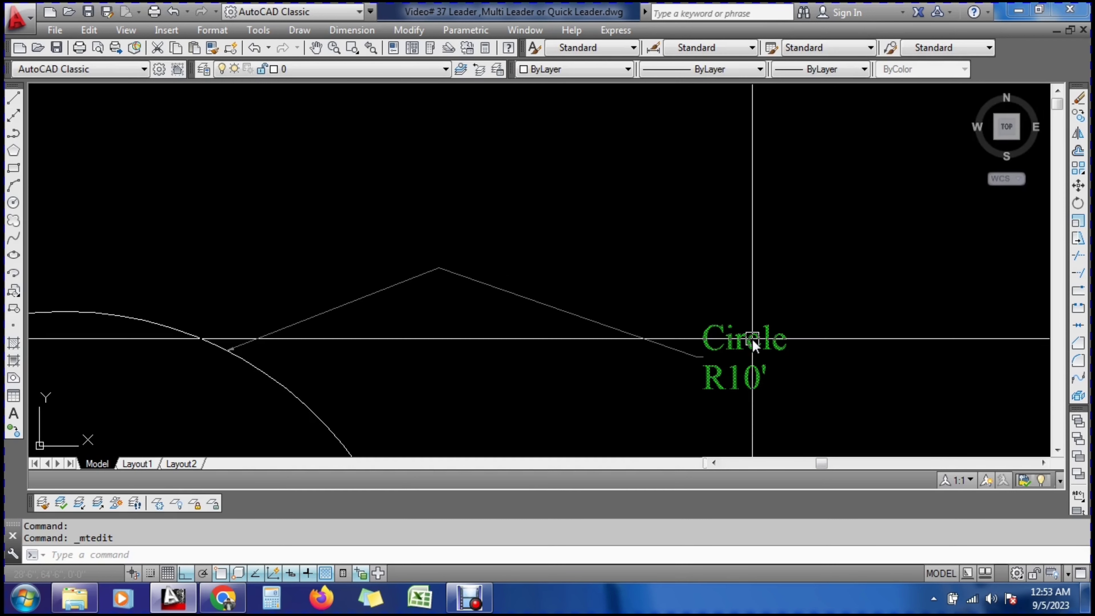
Set the leader's arrow size to 15" in its properties and deselect it
scroll(751, 321, down, 5)
scroll(558, 340, up, 3)
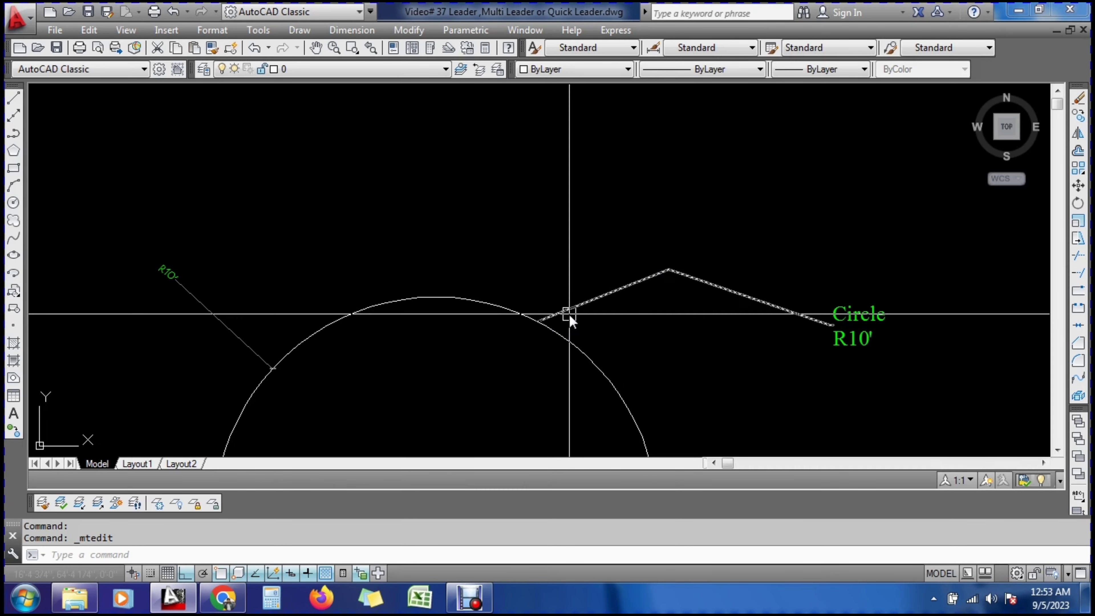
scroll(545, 328, up, 3)
scroll(476, 258, up, 3)
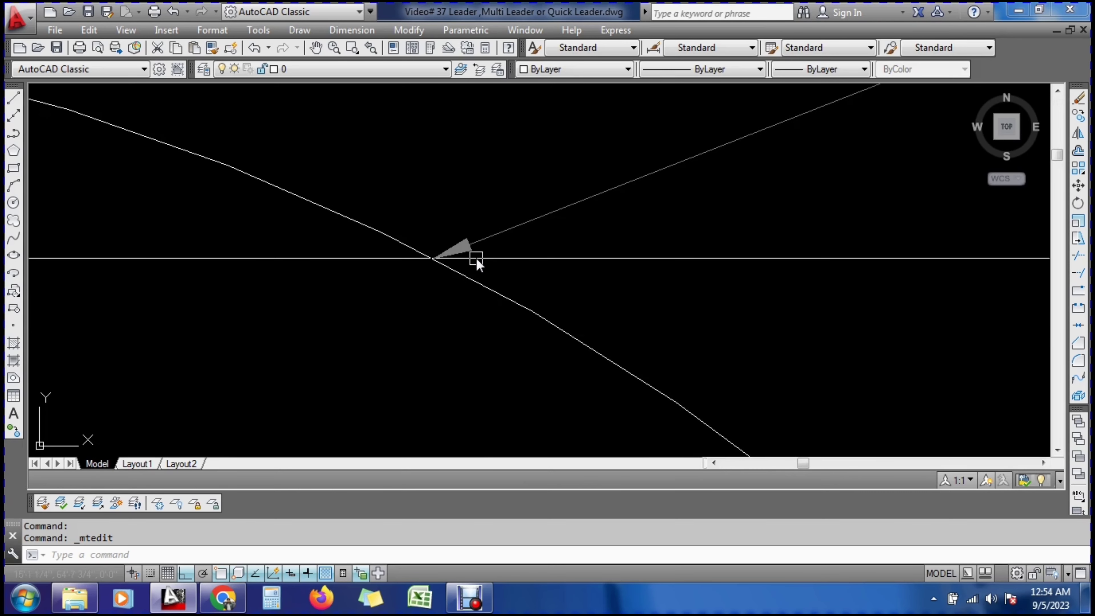
scroll(431, 328, down, 5)
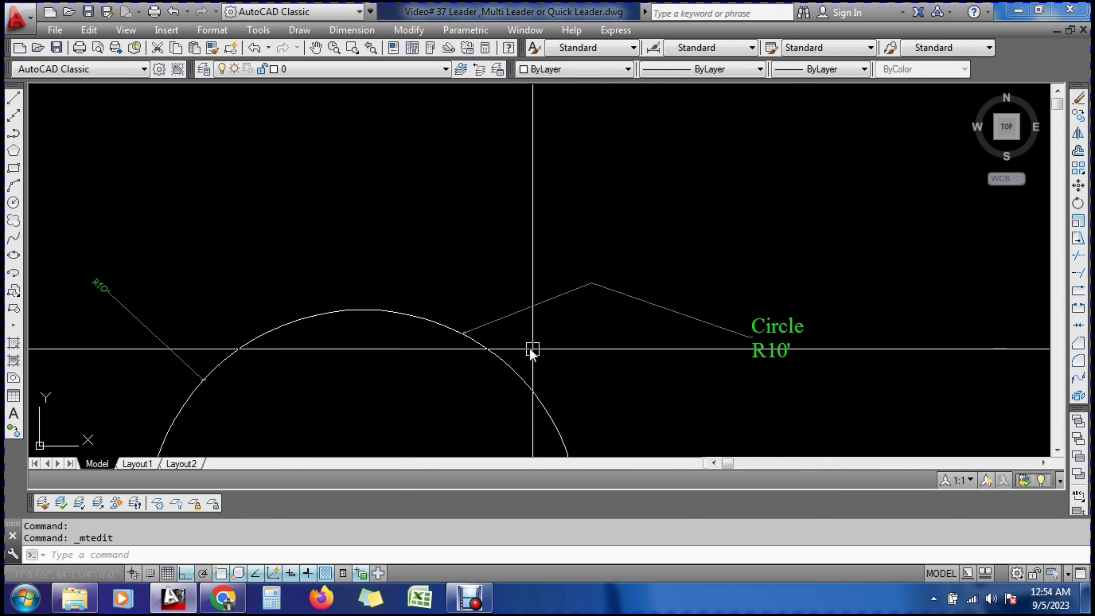
click(509, 318)
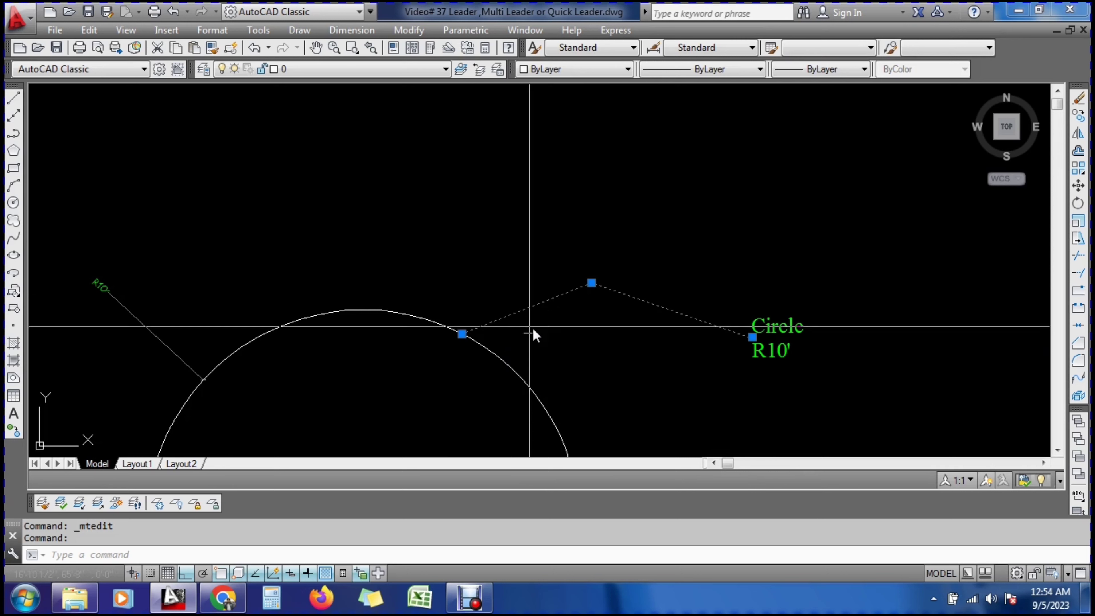
text(mo)
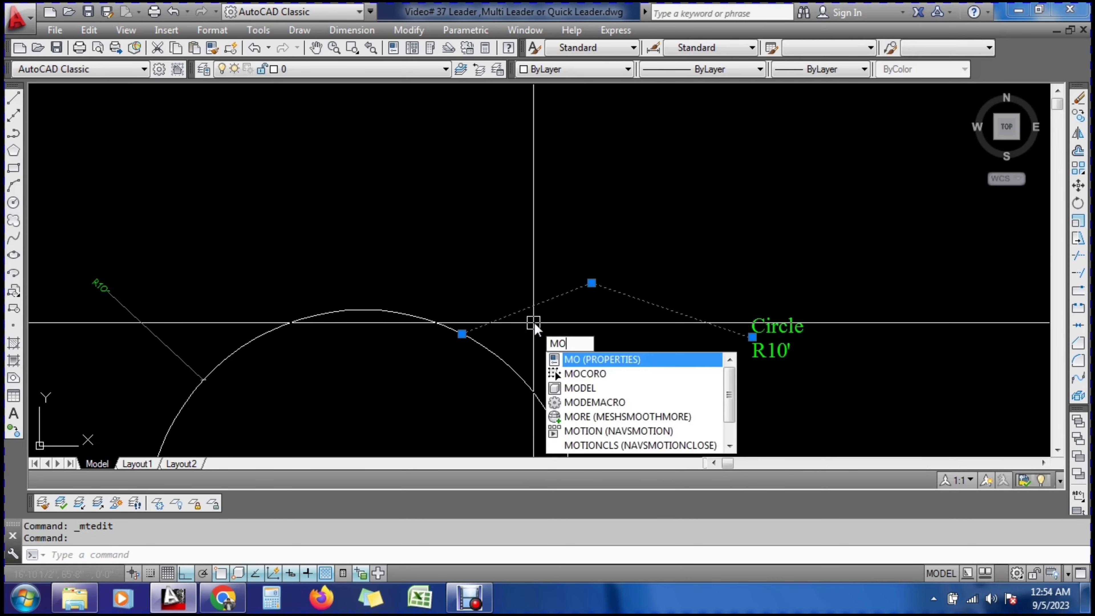
key(Return)
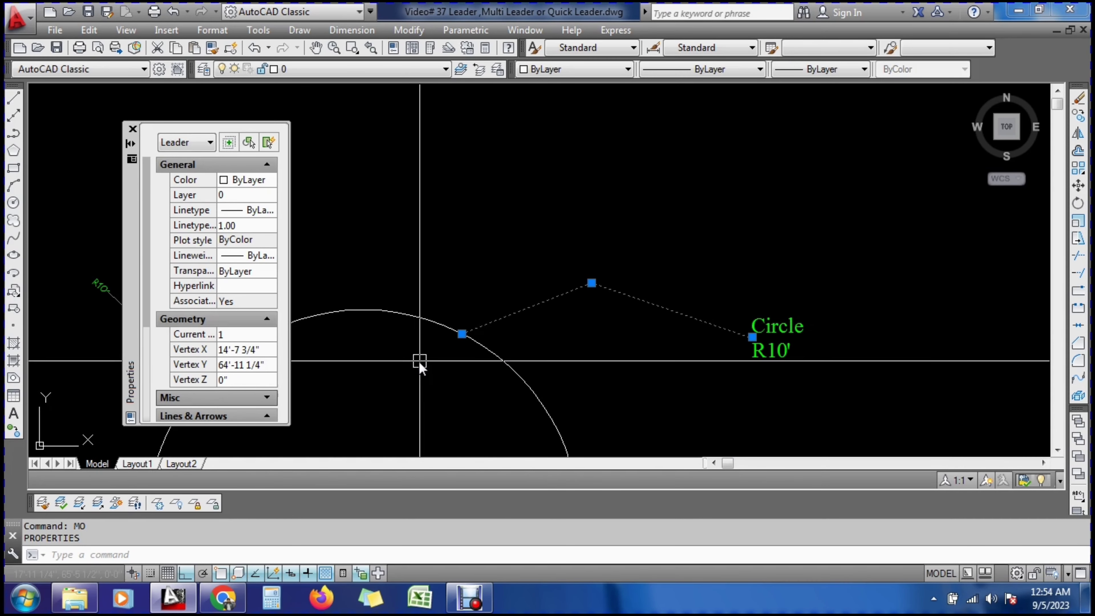
scroll(231, 297, down, 1)
scroll(230, 297, down, 4)
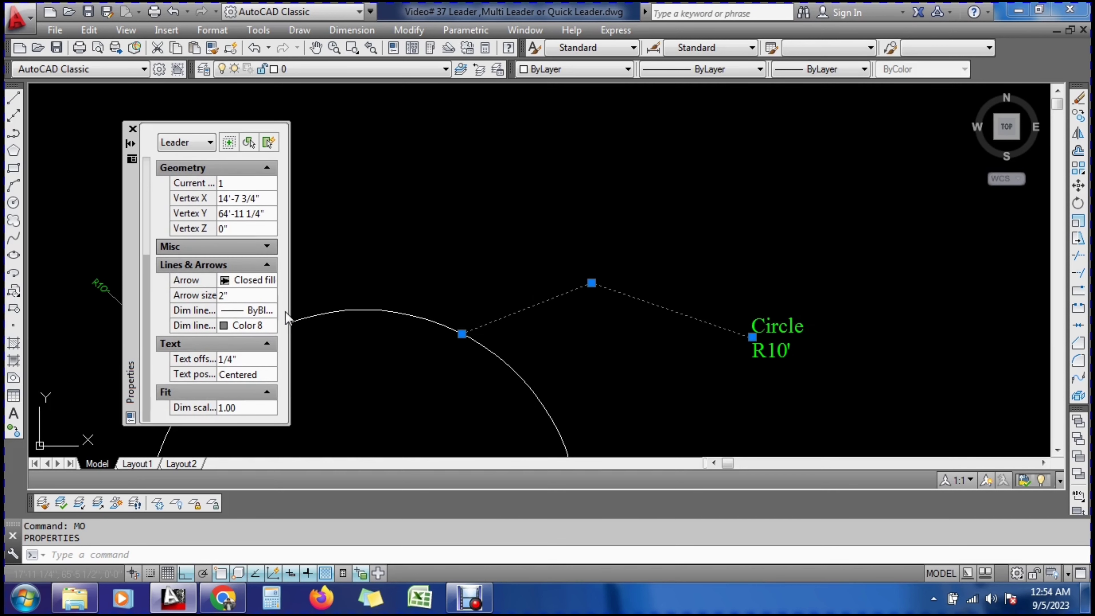
click(222, 298)
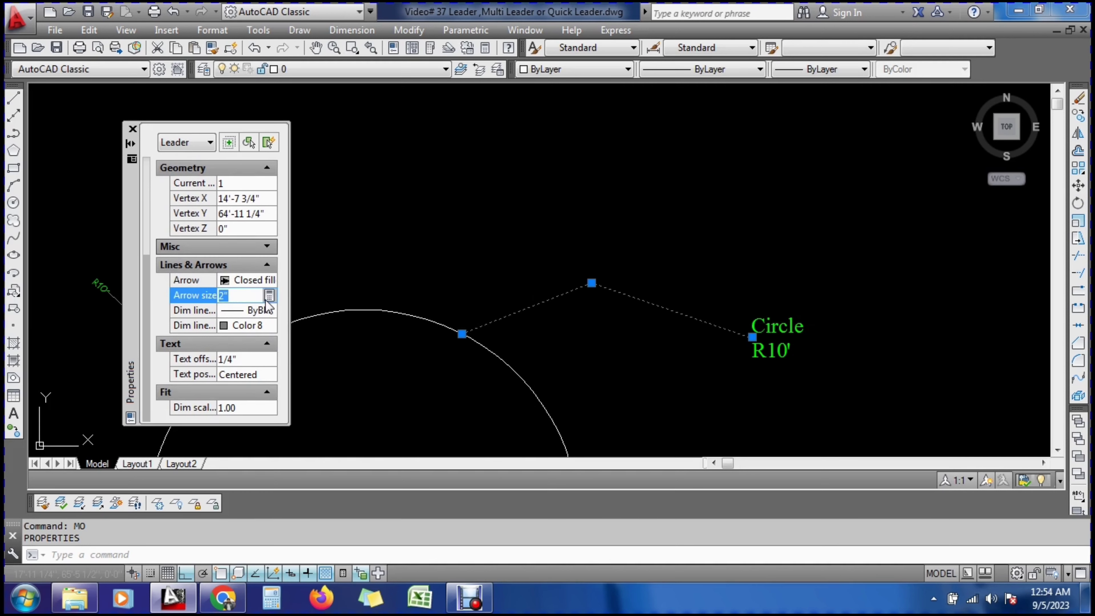
text(15)
key(Return)
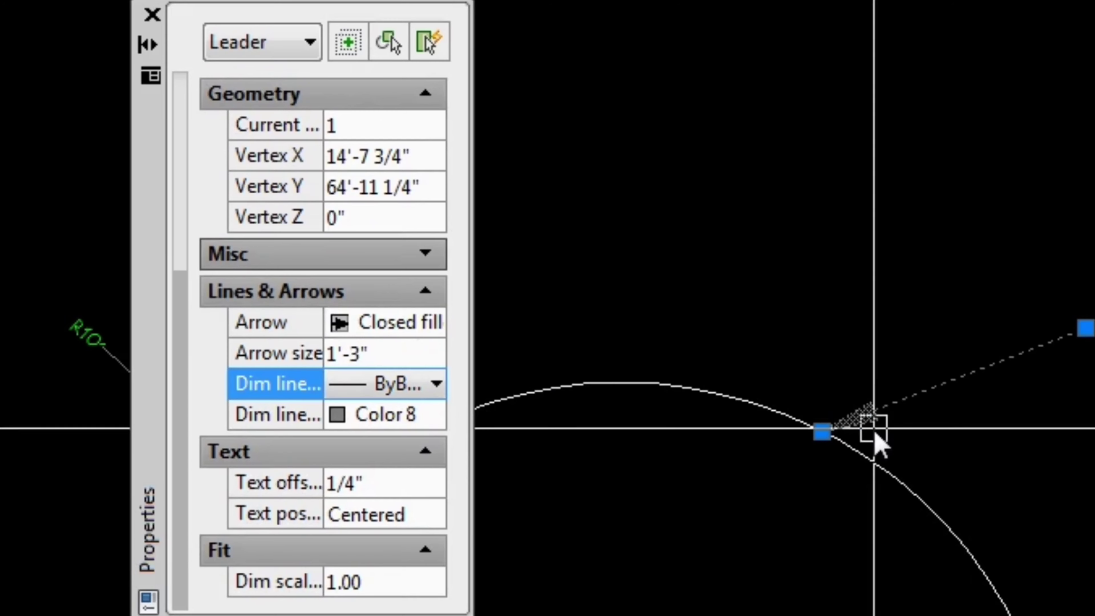
key(Escape)
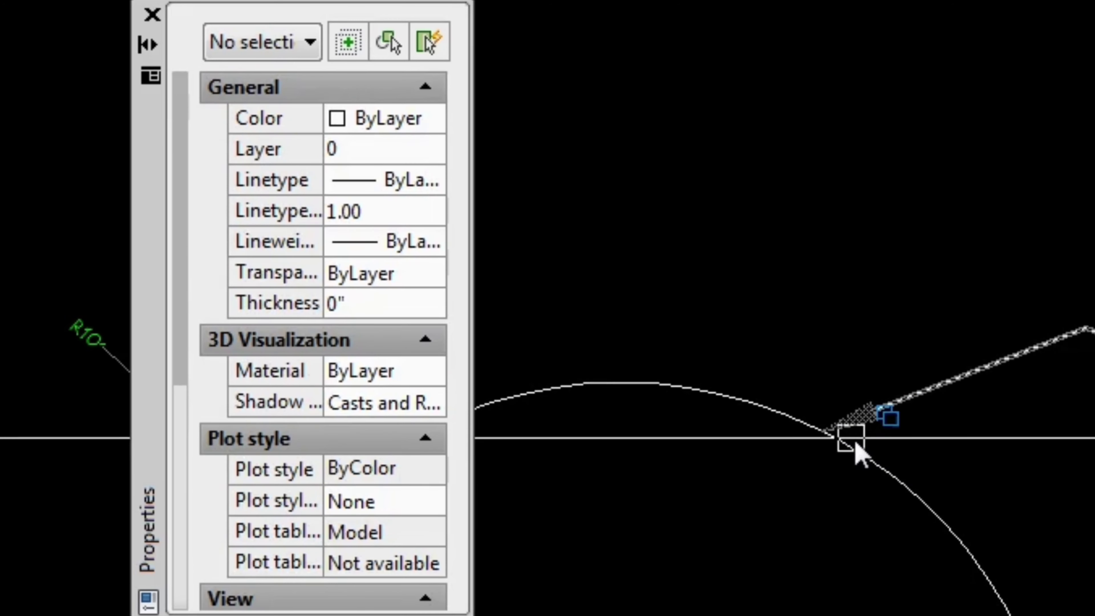
Set the general object color of the straight Circle R10' leader to Red
click(884, 406)
click(391, 120)
click(390, 120)
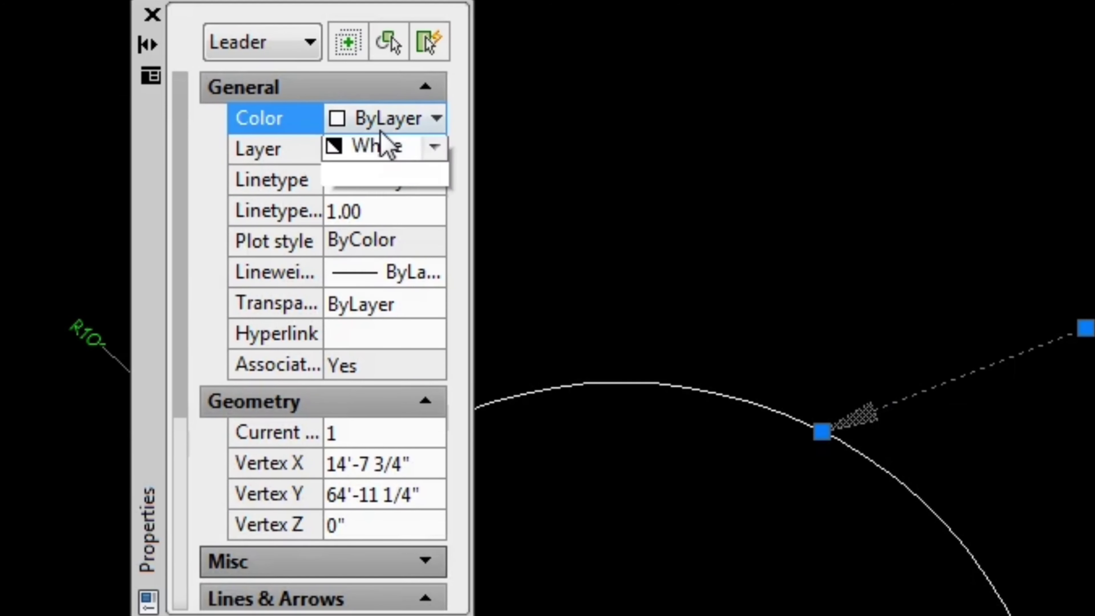
click(349, 210)
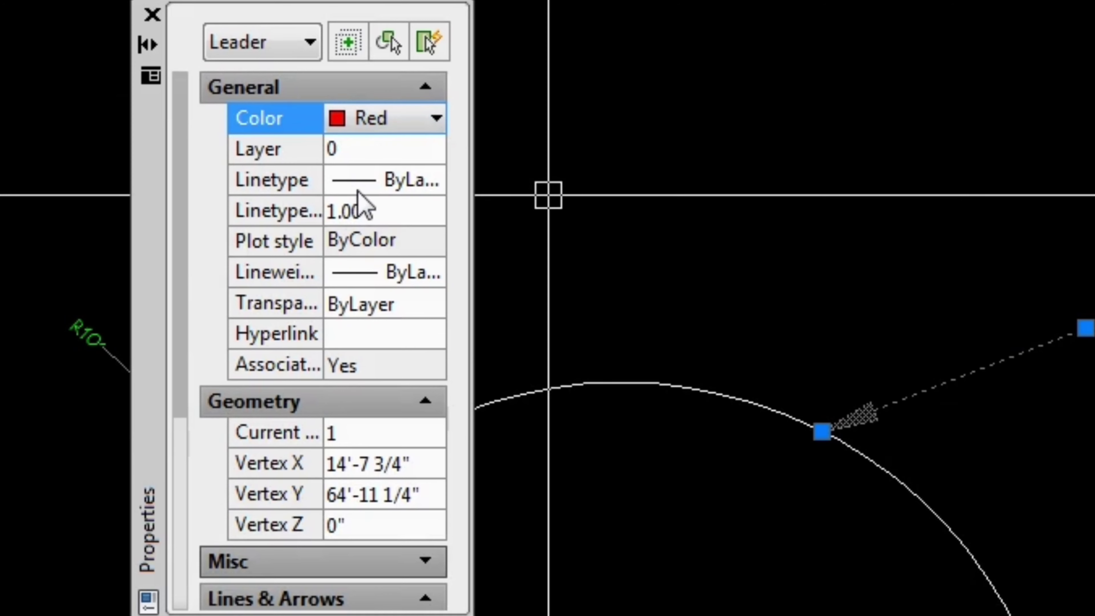
Set the straight leader's dim line color to Green in its properties and deselect it
click(260, 382)
scroll(263, 392, down, 3)
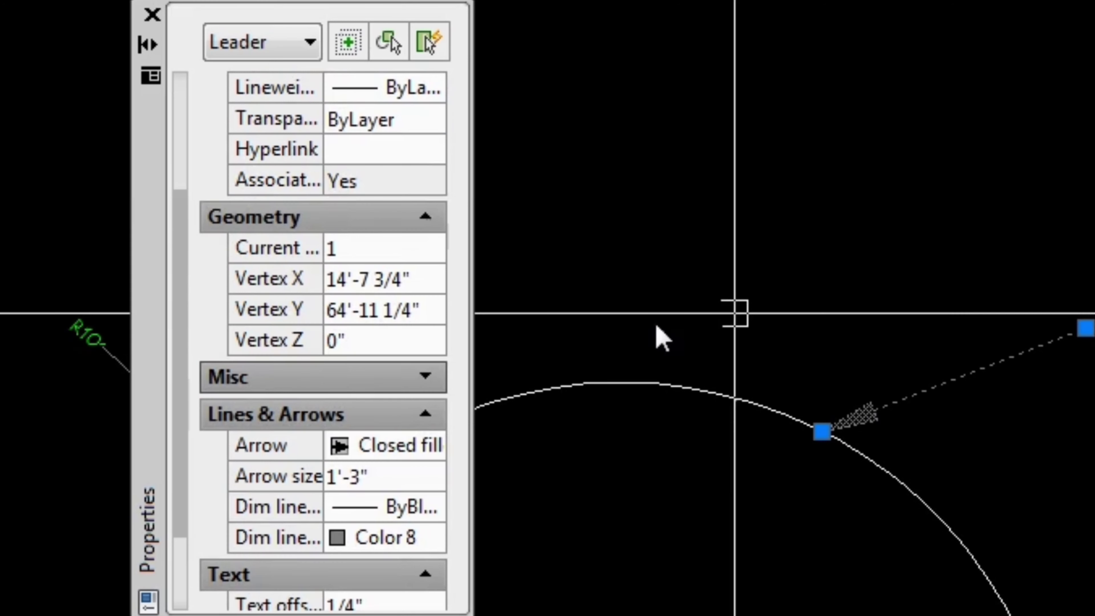
scroll(313, 403, down, 2)
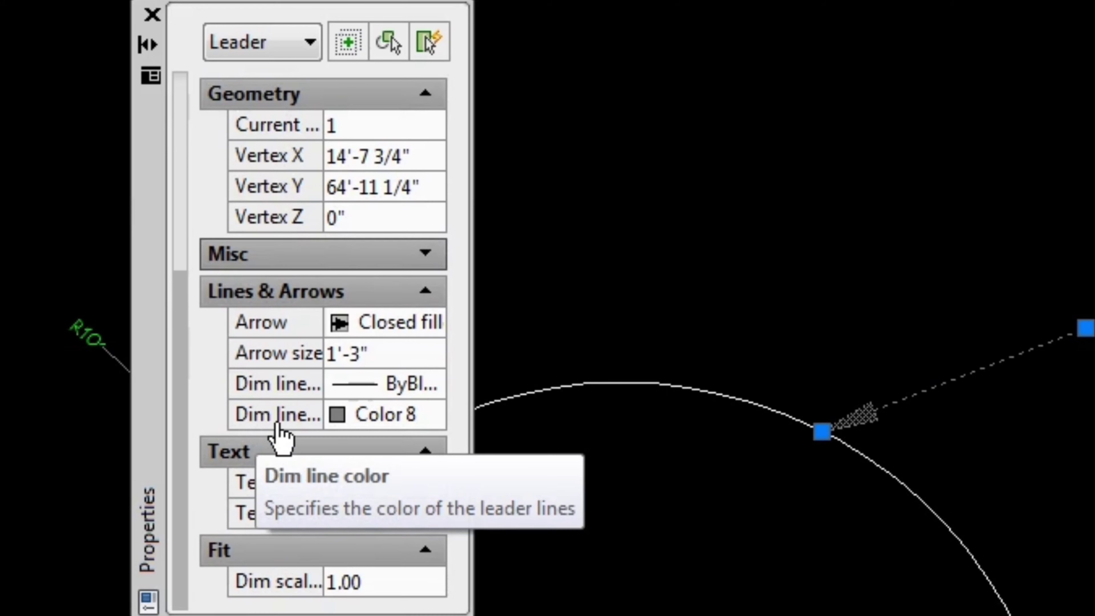
click(374, 415)
click(380, 415)
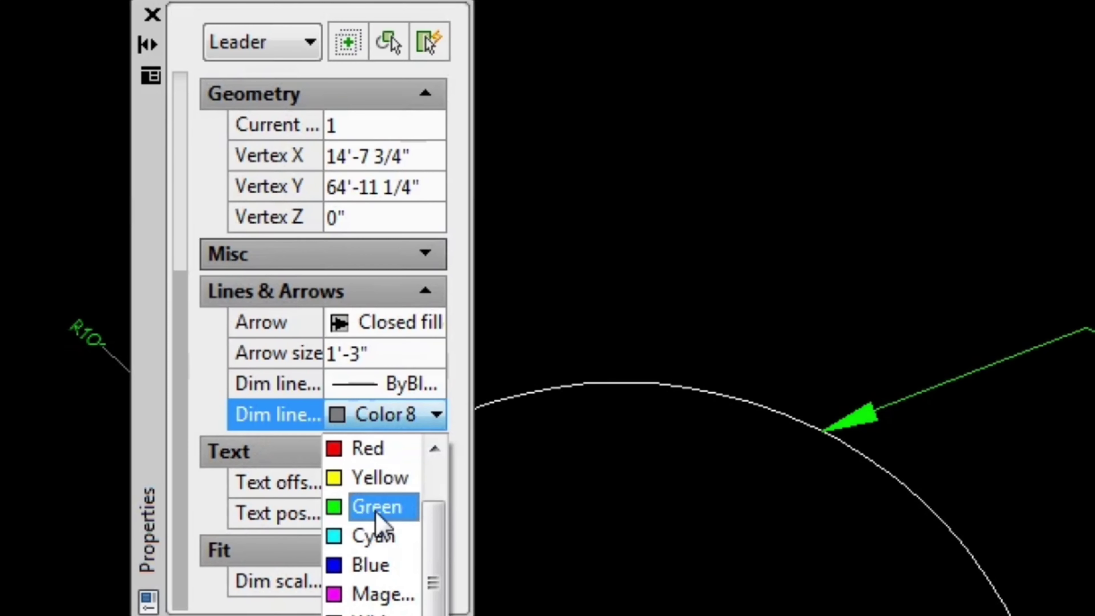
click(377, 507)
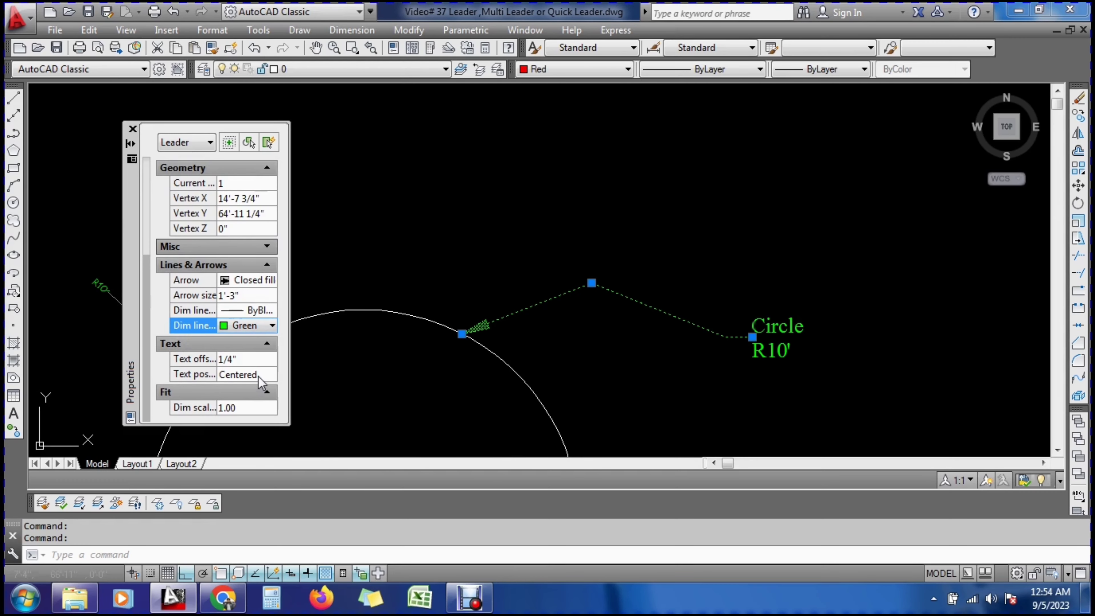
key(Escape)
key(Escape)
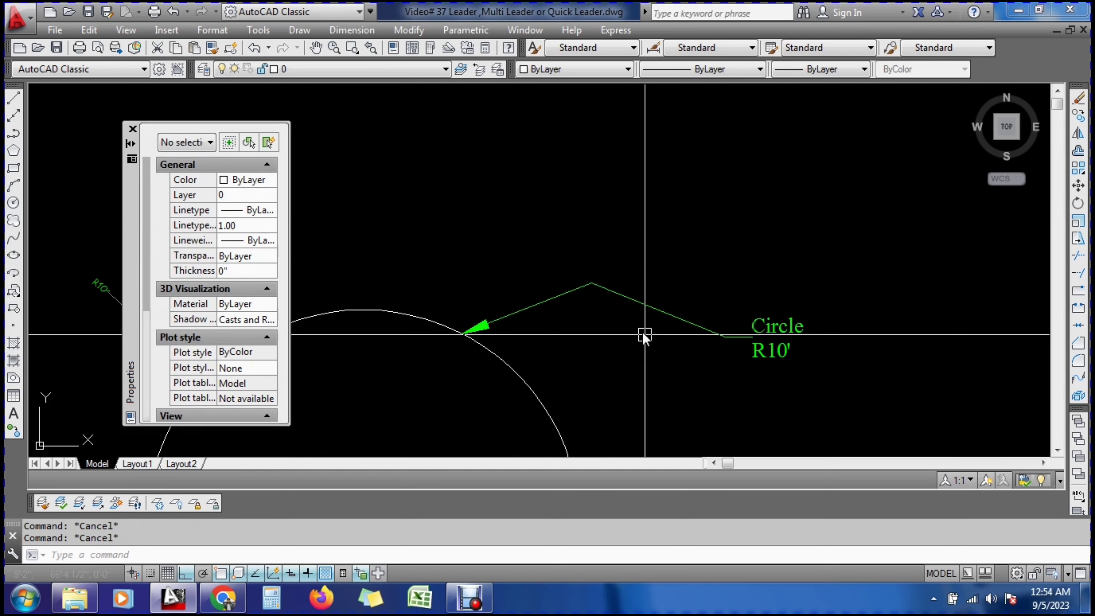
Check the linetype options offered for the straight leader, close its properties and deselect it
click(591, 283)
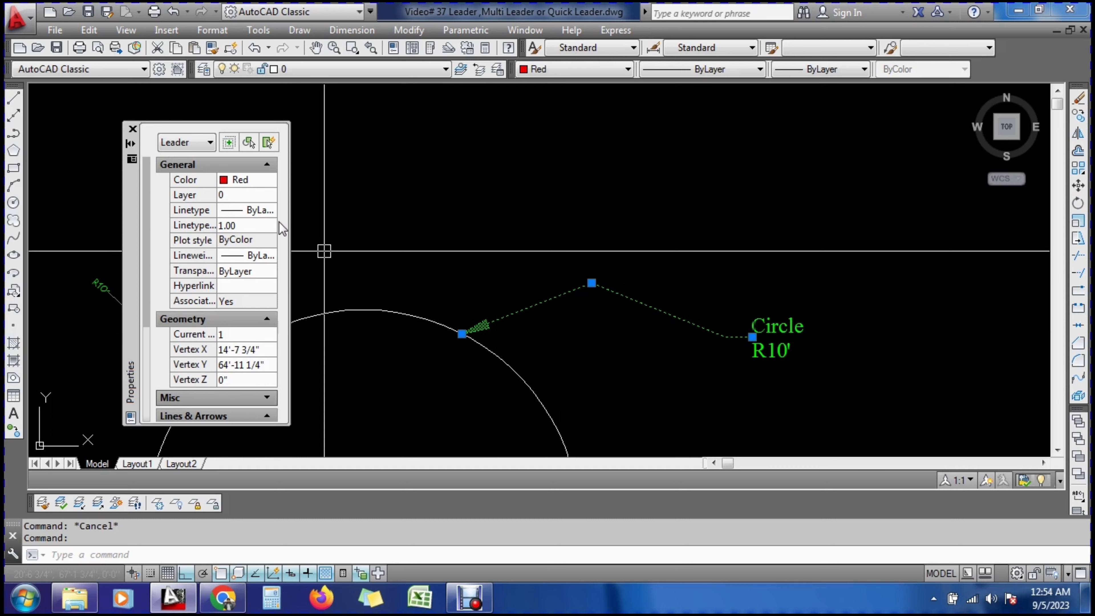
click(251, 211)
click(259, 210)
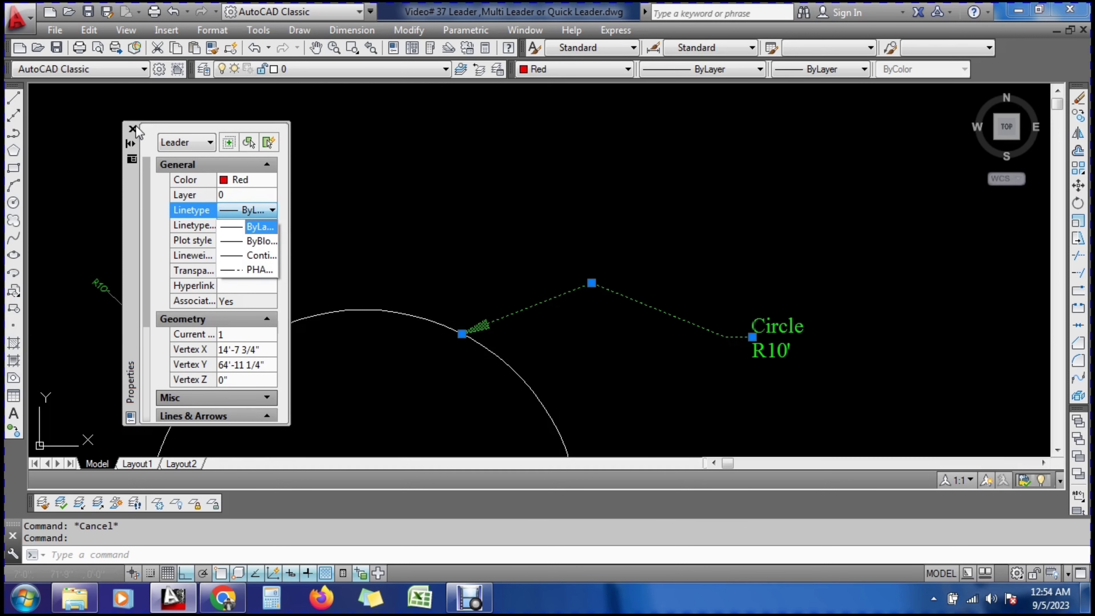
click(135, 134)
click(133, 128)
key(Escape)
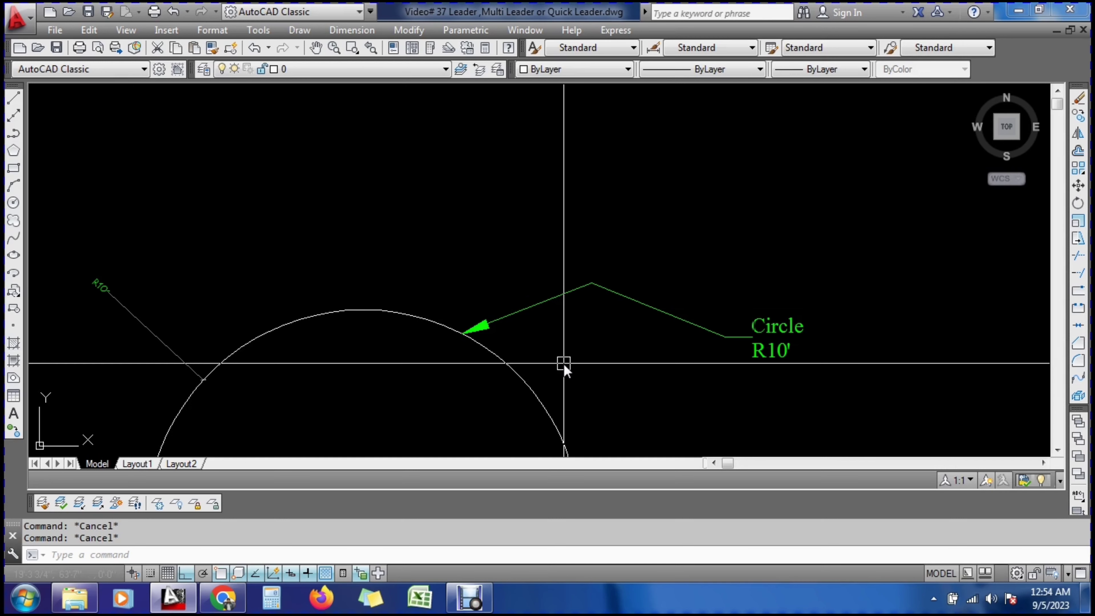
Start a LEADER at the top of the circle with a vertical segment and a horizontal segment about 6'-7 1/2" long
text(LE)
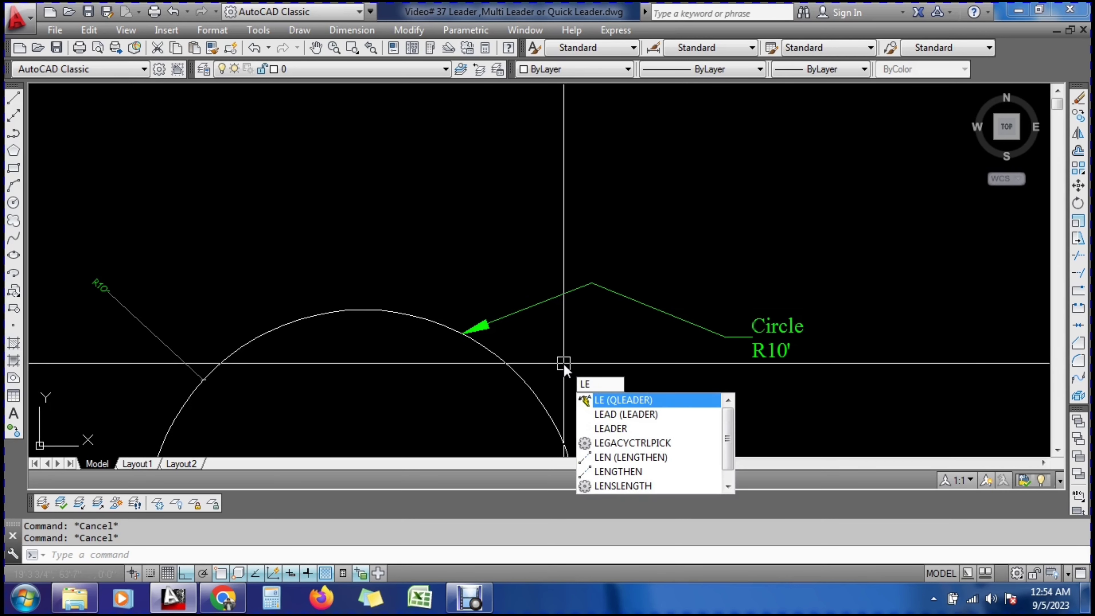
text(A)
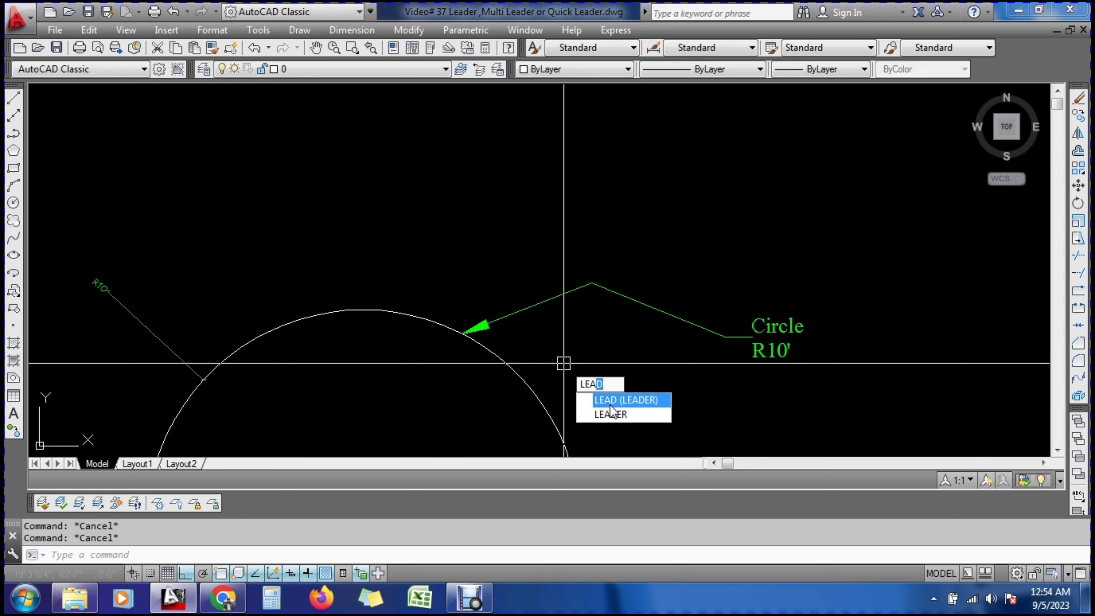
key(Return)
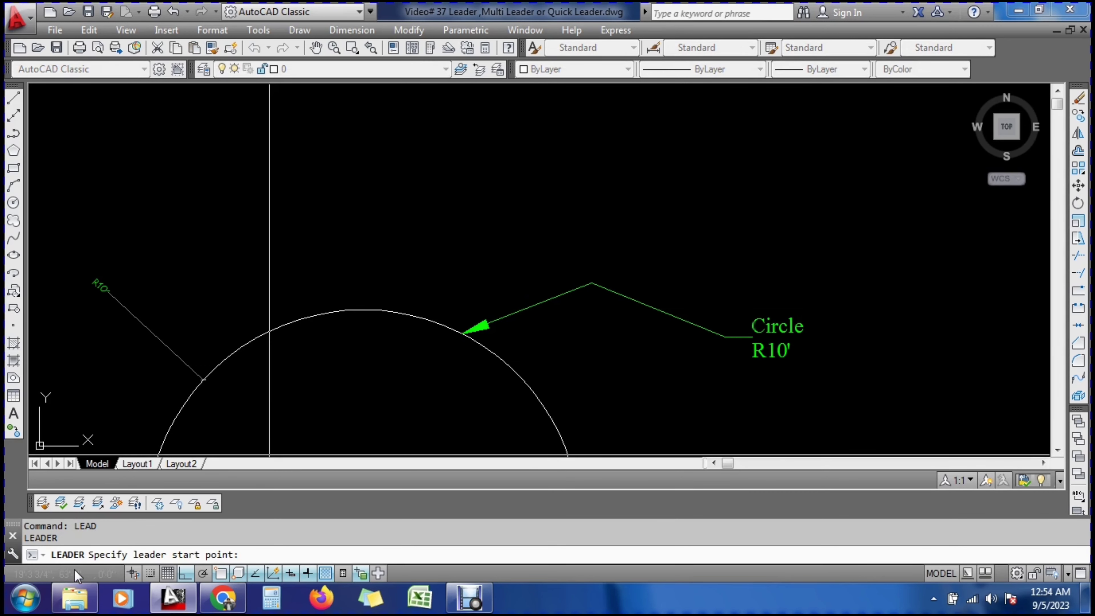
click(384, 312)
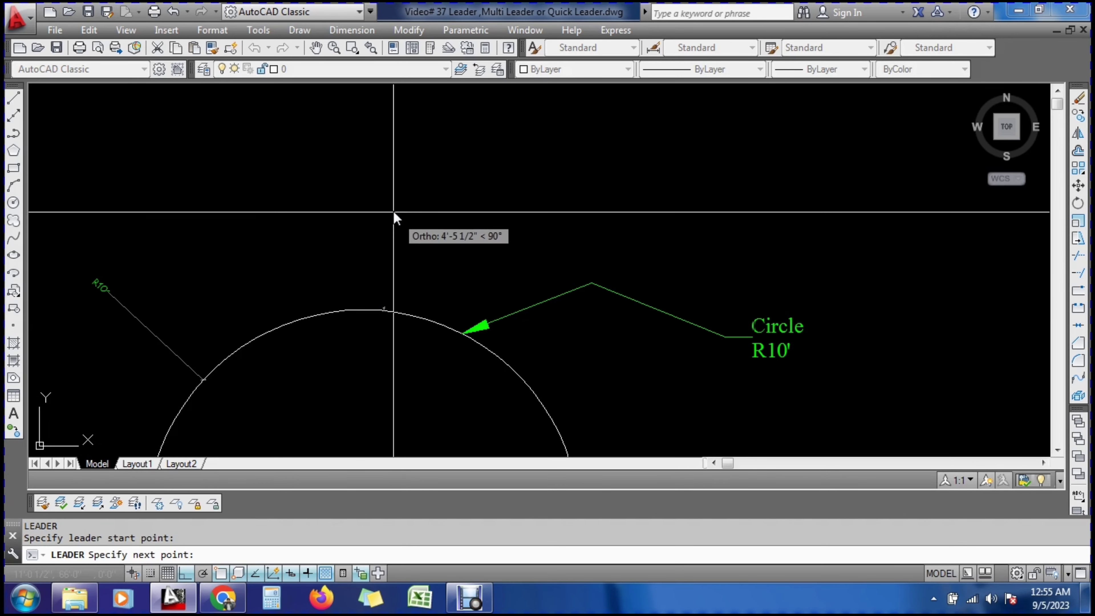
click(384, 178)
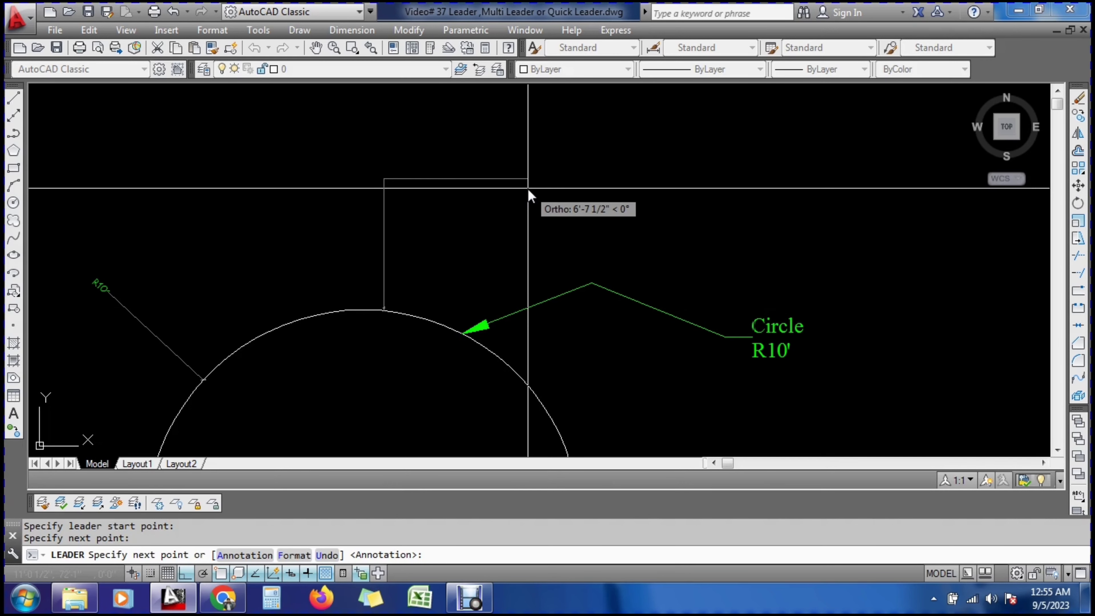
click(528, 188)
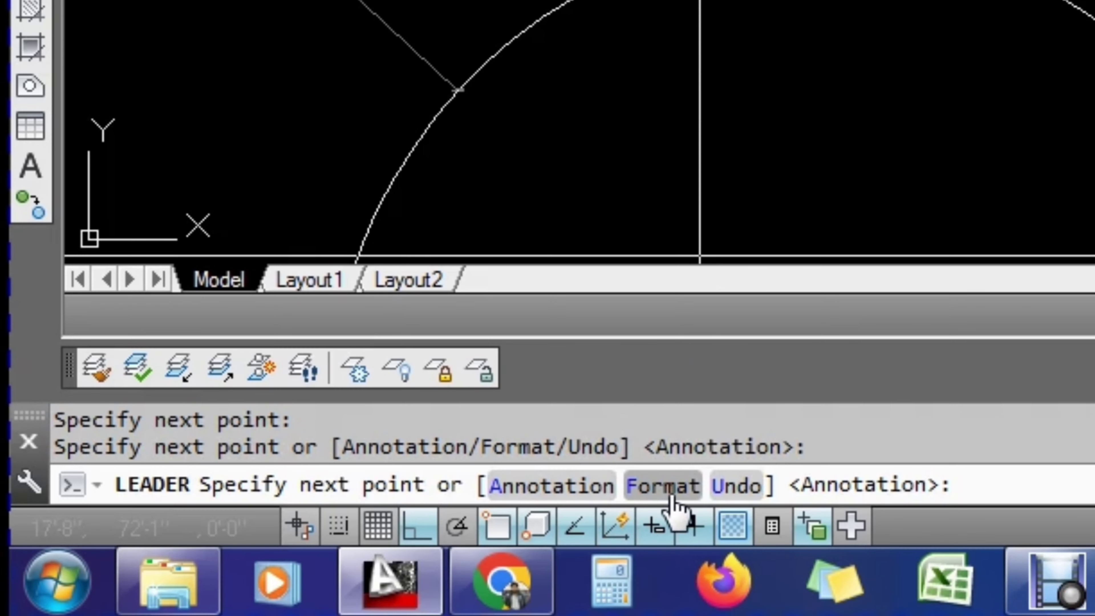
Switch the leader to Spline format and add further points stepping up and to the right of the circle
click(670, 491)
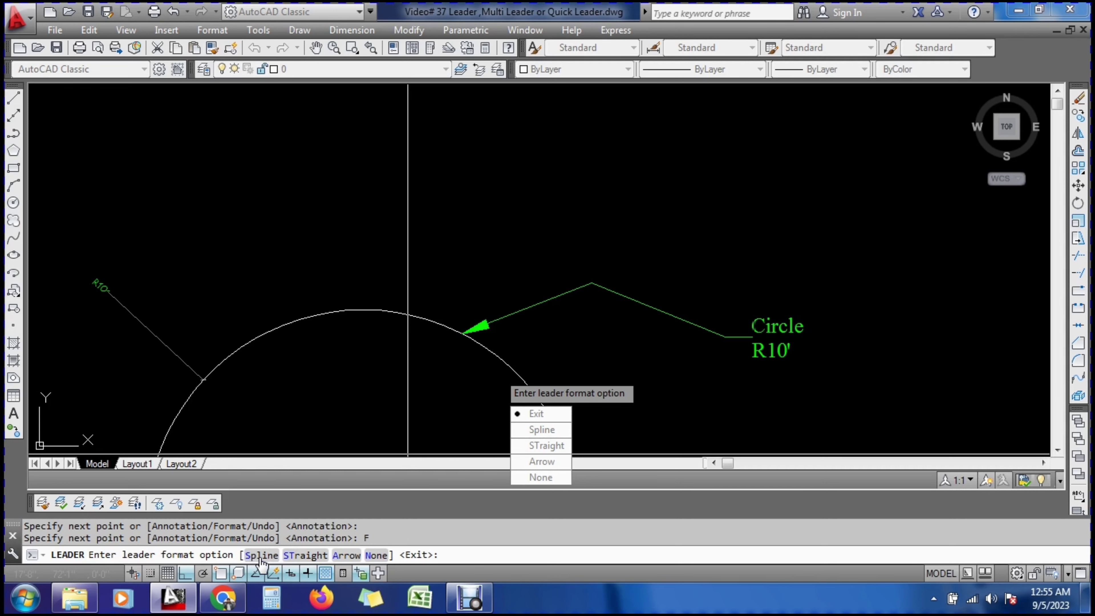
text(S)
key(Return)
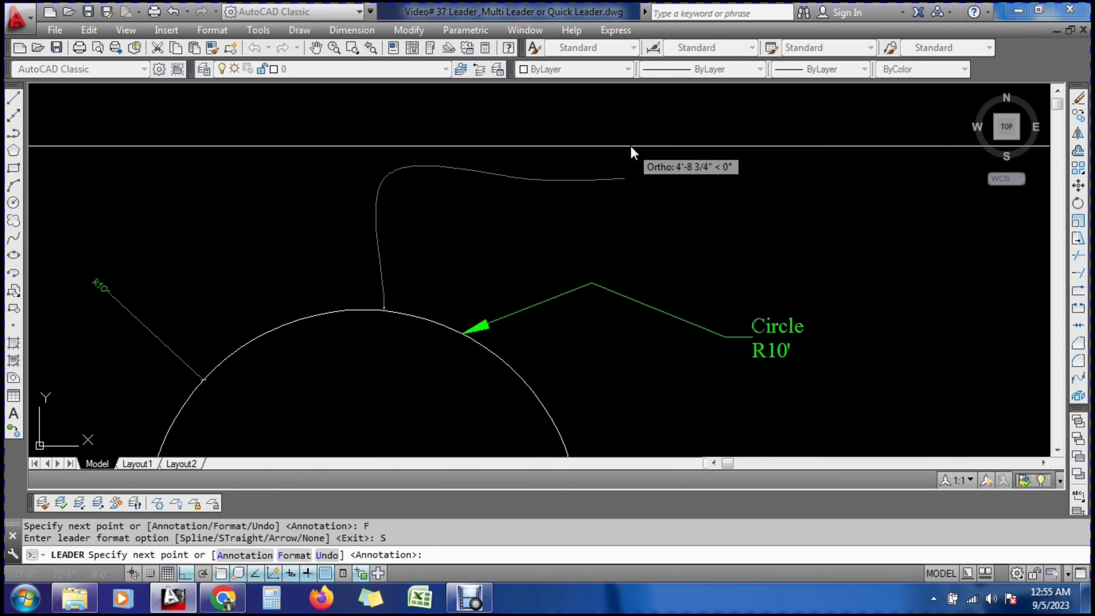
click(630, 147)
scroll(606, 252, down, 4)
scroll(662, 161, up, 2)
click(650, 180)
click(732, 192)
click(771, 136)
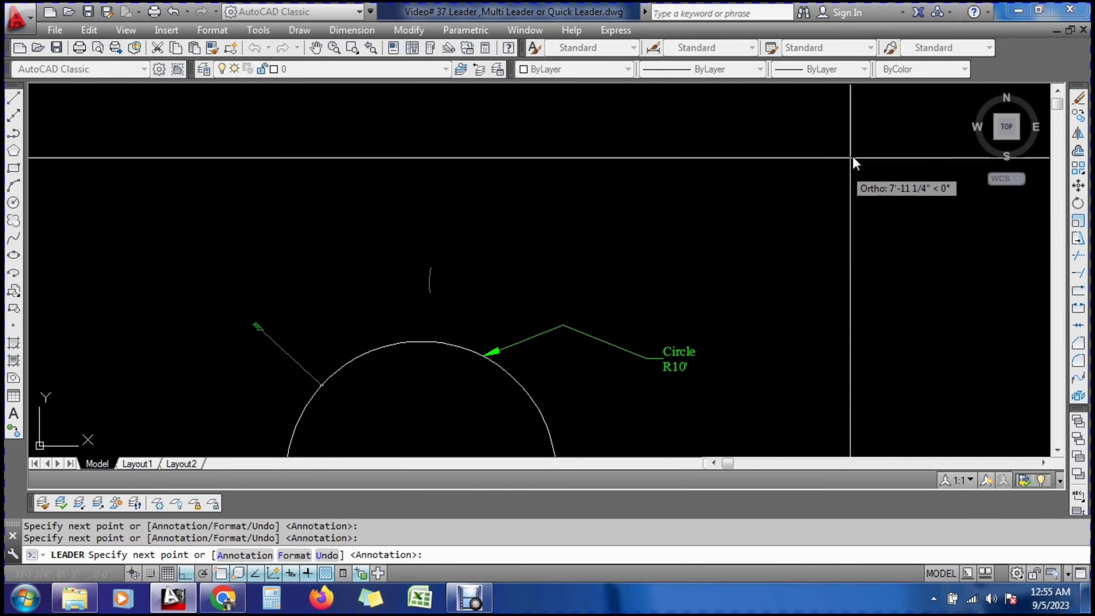
Annotate the spline leader with the single text line "Circle (R10')" and finish the command
click(225, 556)
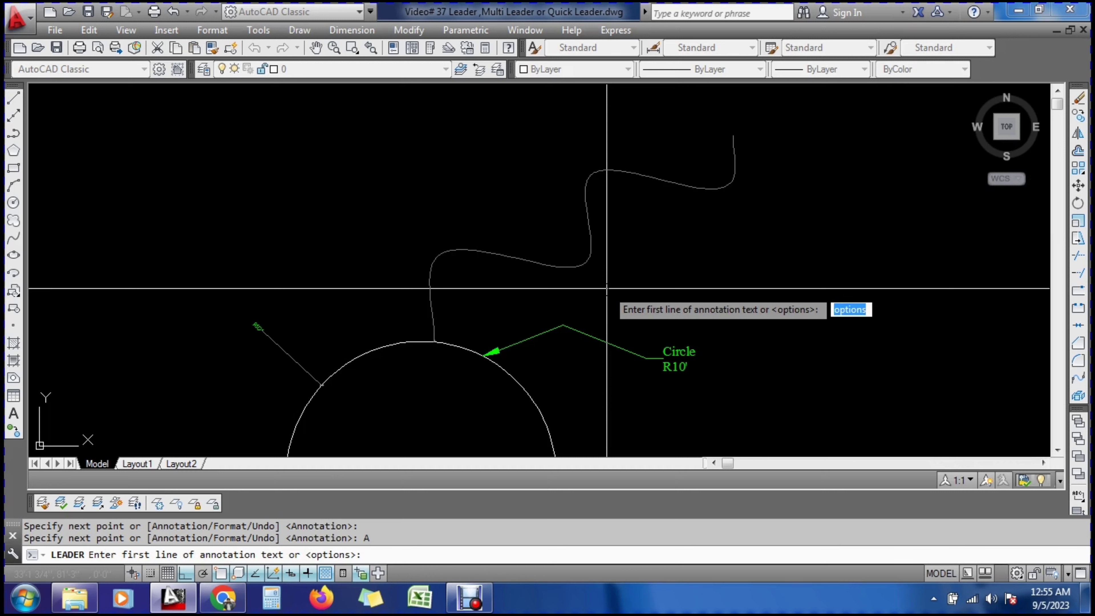
text(Circle (R10')
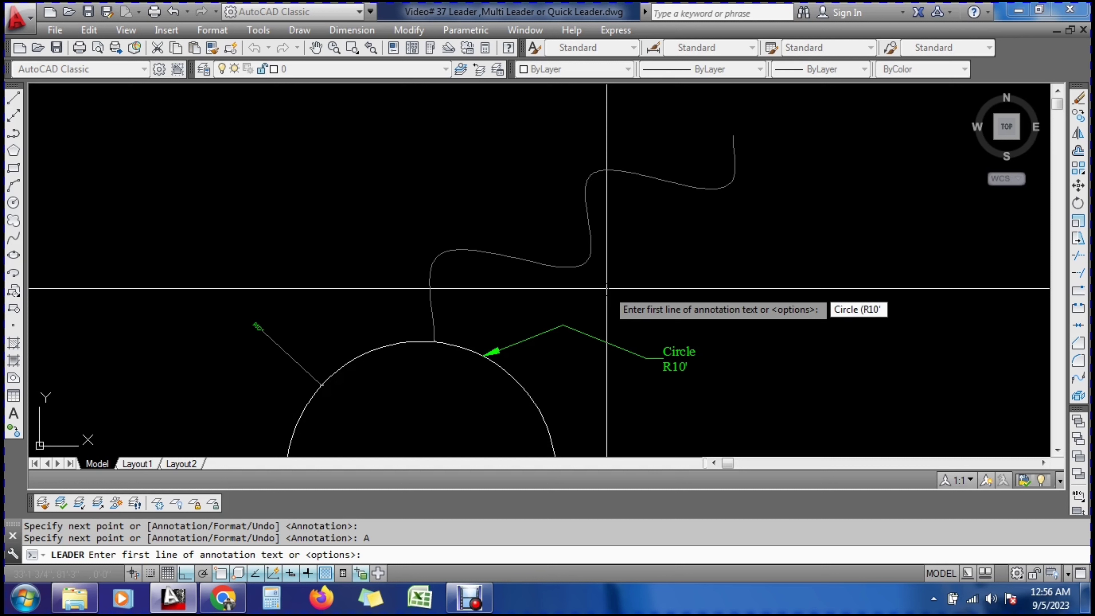
key(Return)
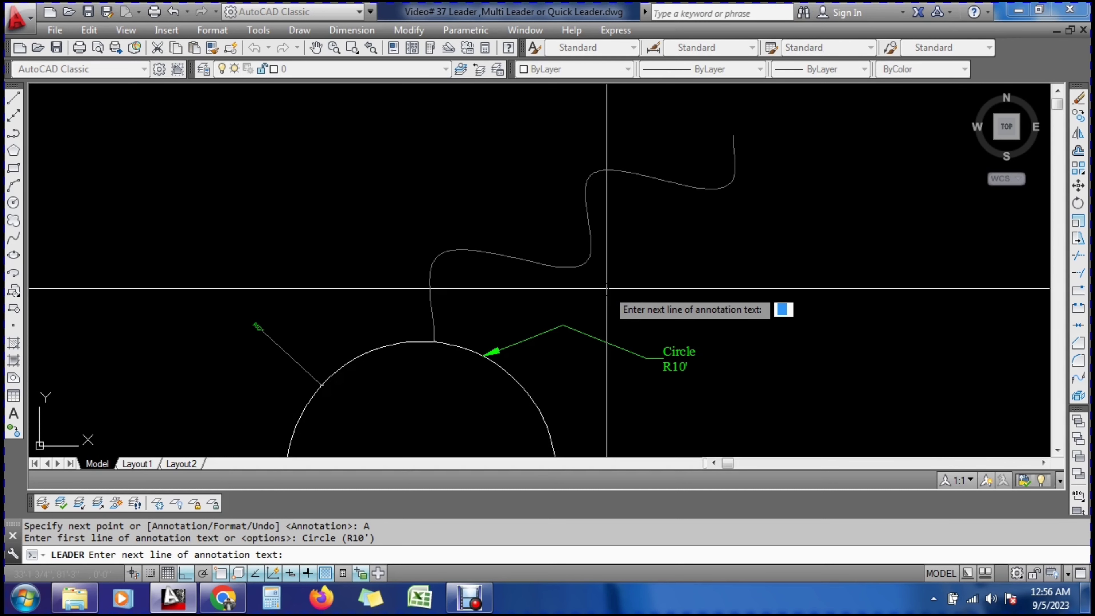
key(Return)
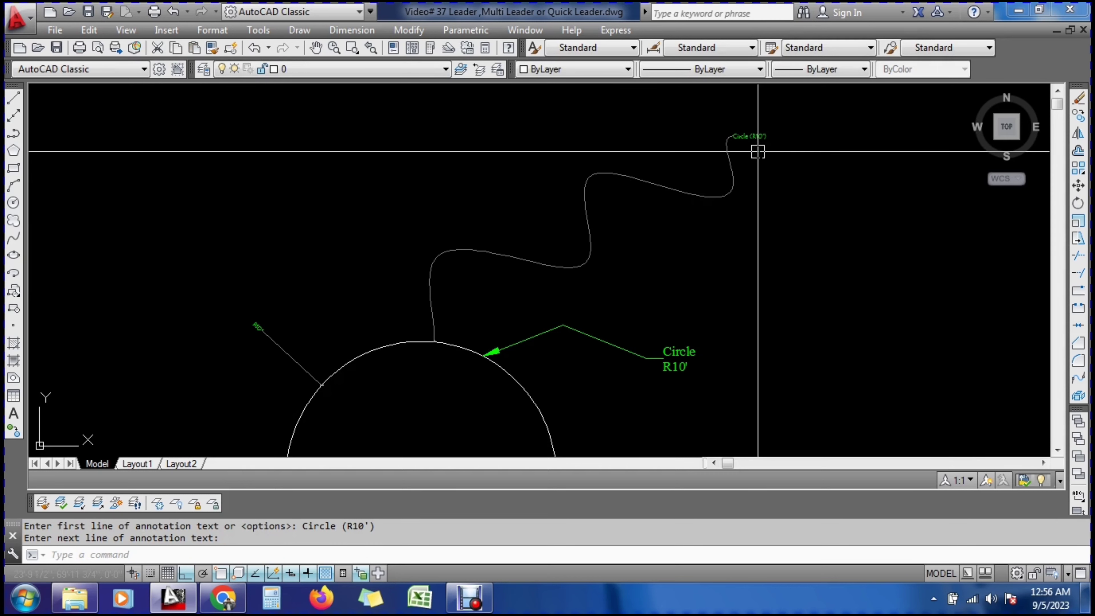
scroll(761, 141, up, 6)
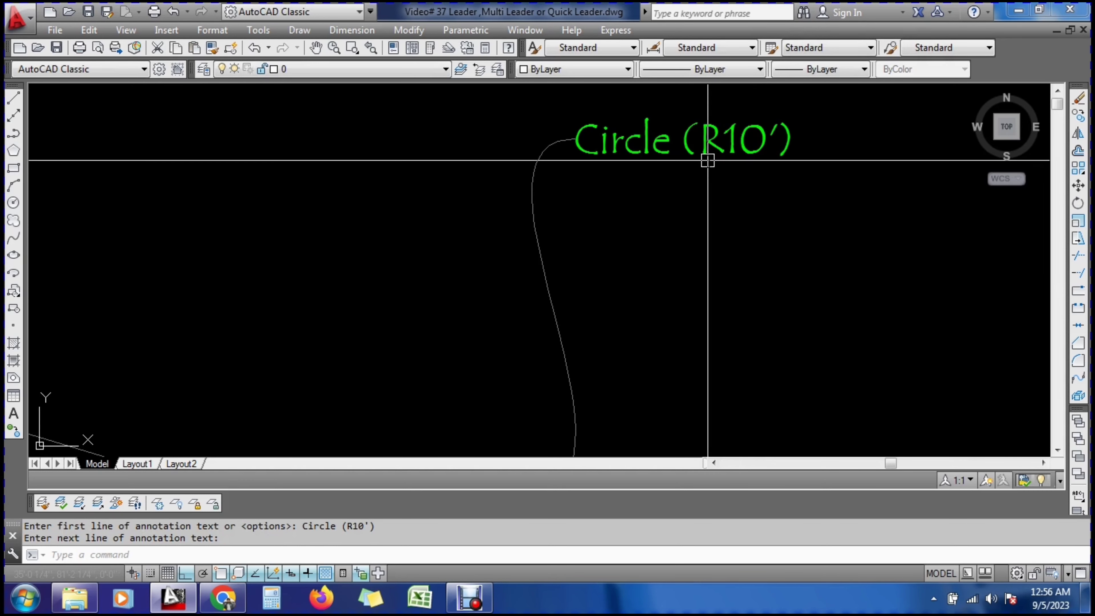
scroll(707, 161, down, 6)
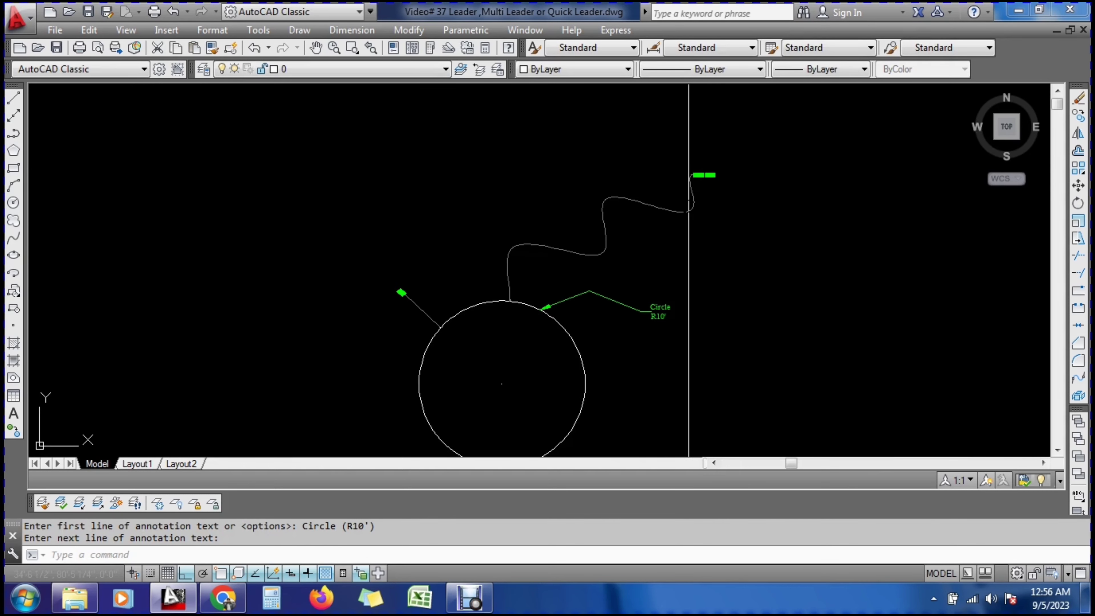
Set the spline leader's dim line color to Red in its properties
key(Return)
click(635, 199)
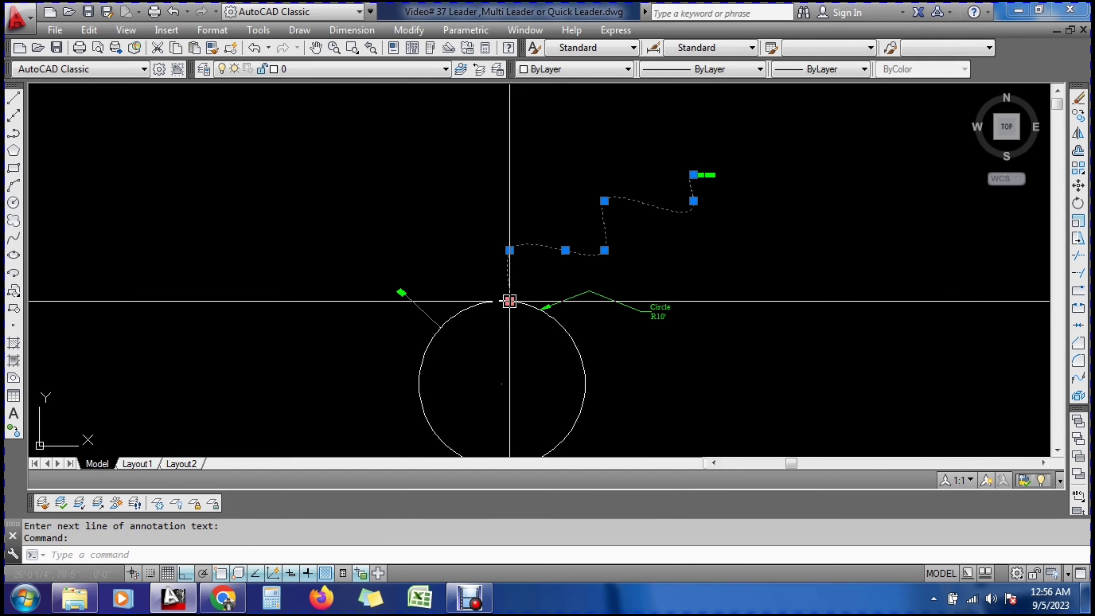
text(mo)
key(Return)
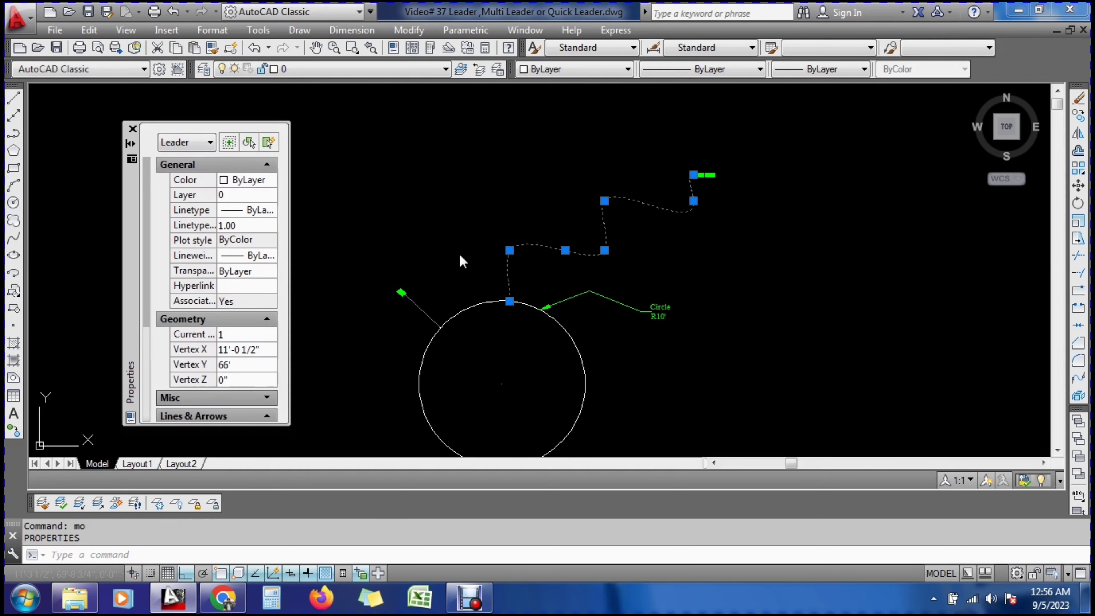
scroll(183, 329, down, 4)
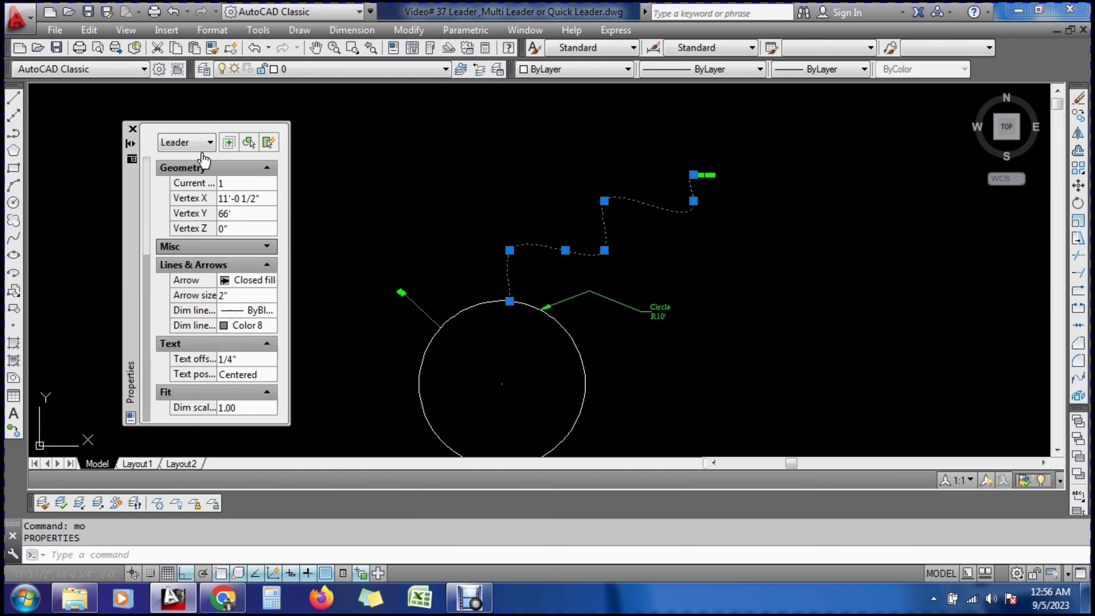
click(256, 333)
click(244, 355)
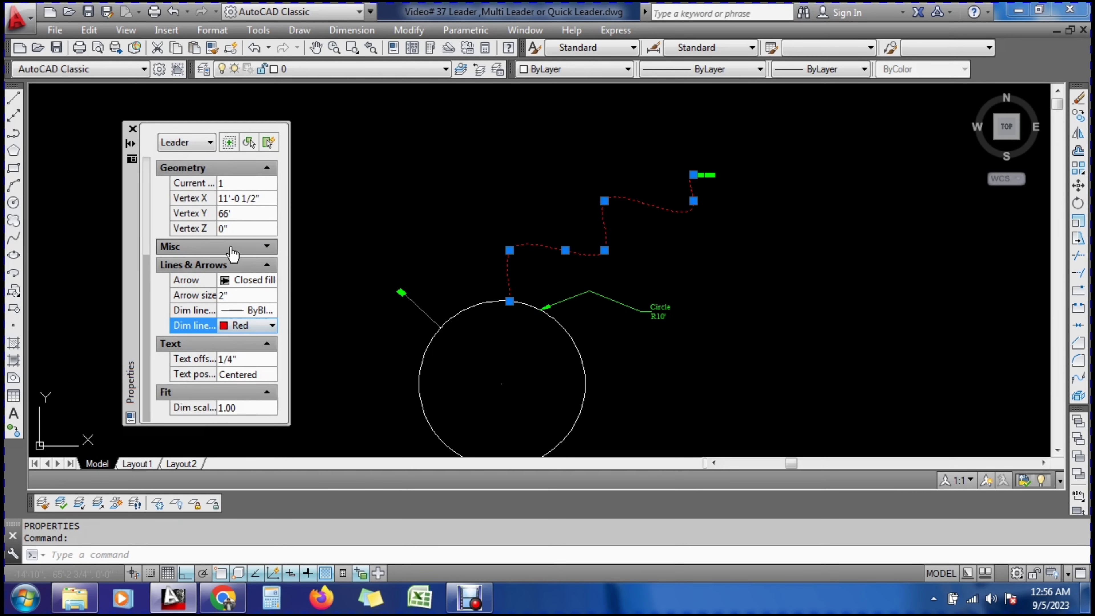
Increase the spline leader's arrow size so the arrowhead shows at the circle, and deselect the leader
click(237, 295)
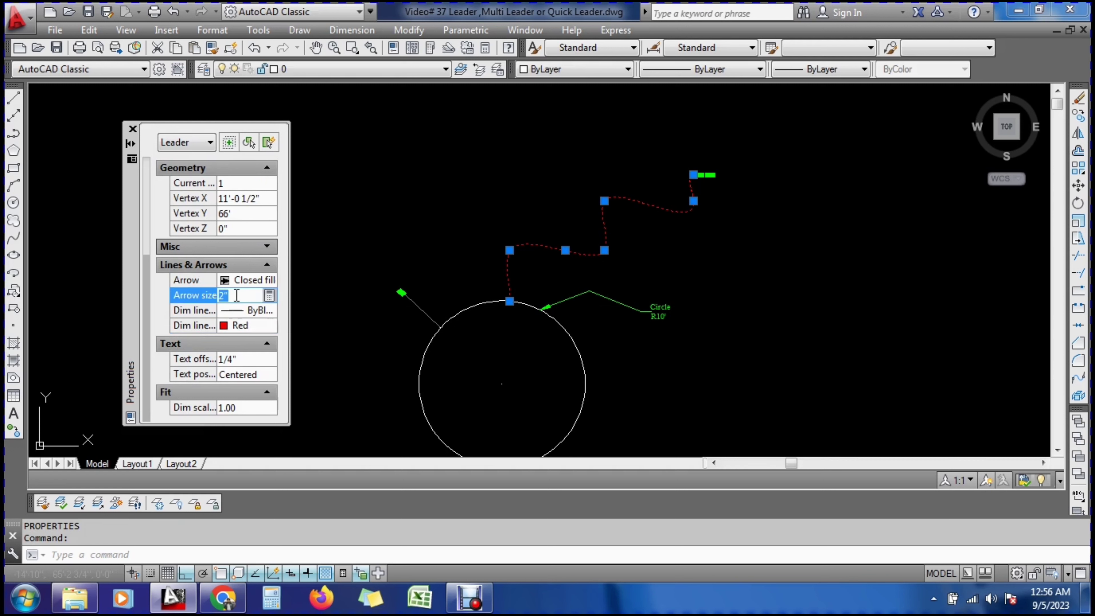
key(Return)
key(Escape)
key(Escape)
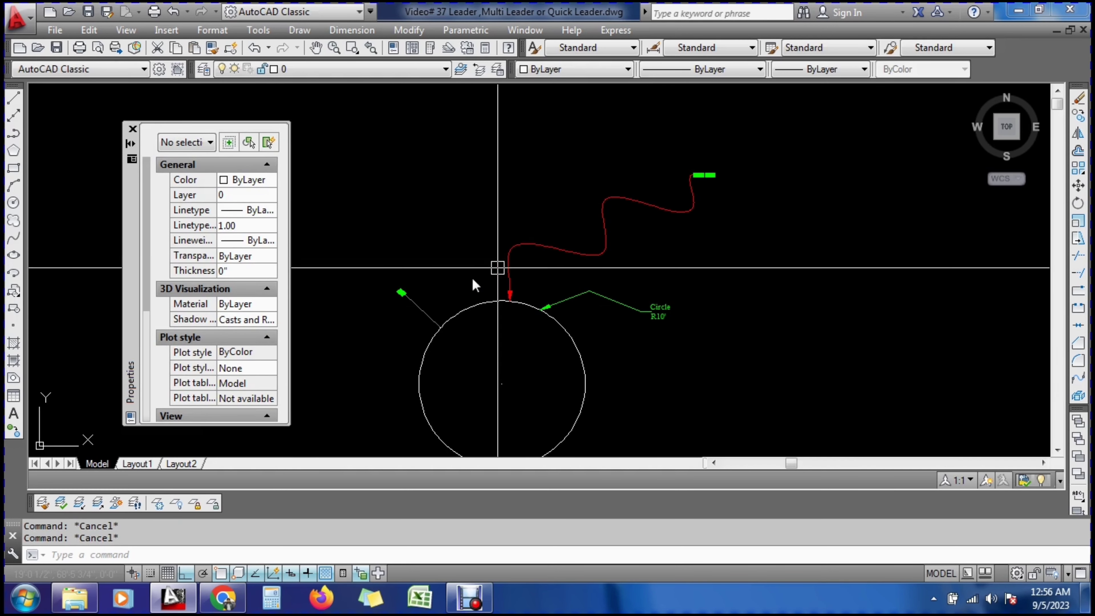
Set the text height of the "Circle (R10')" annotation to 8 and close the object properties
scroll(707, 177, up, 4)
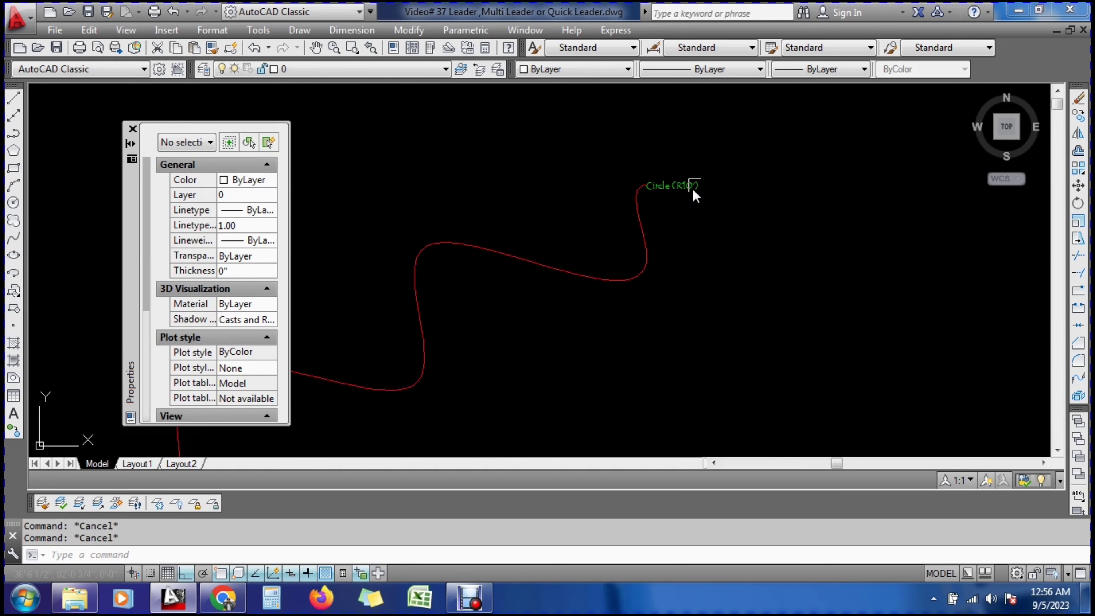
click(679, 189)
double_click(678, 190)
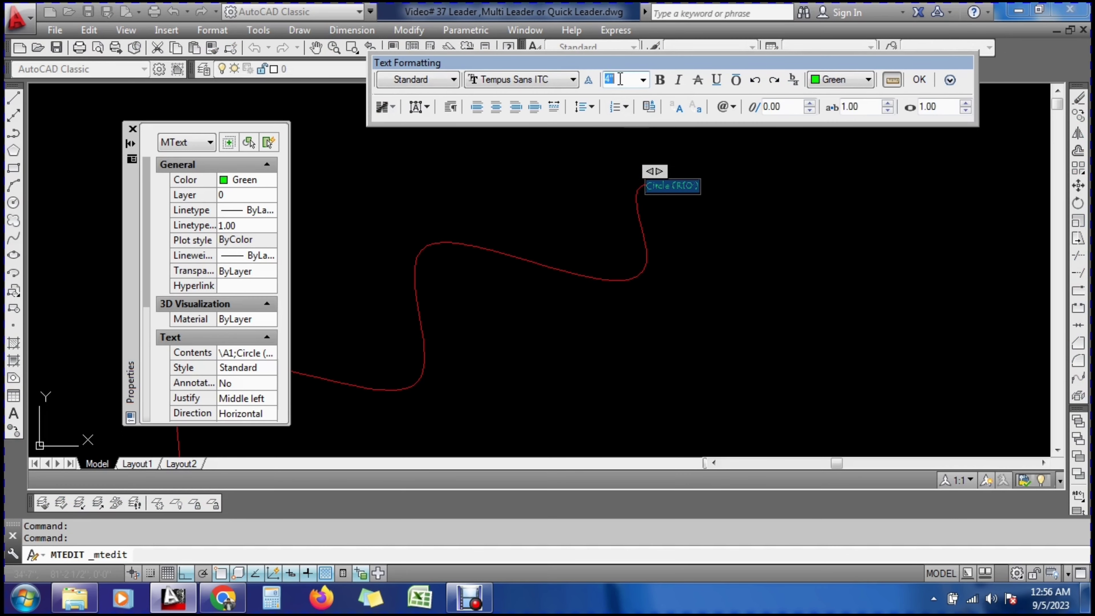
text(8)
key(Return)
click(713, 332)
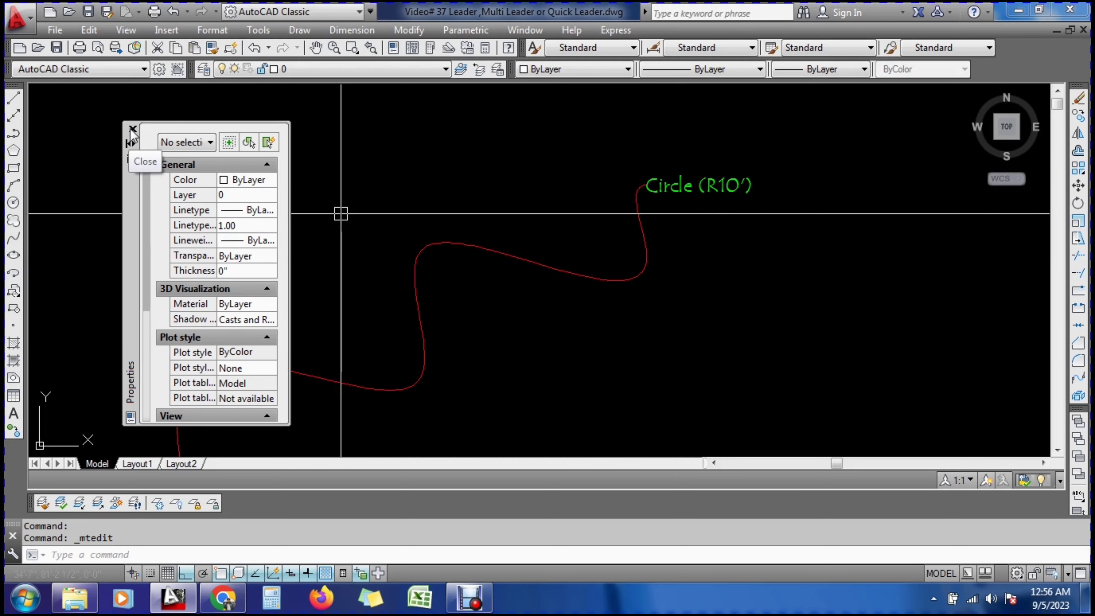
click(132, 129)
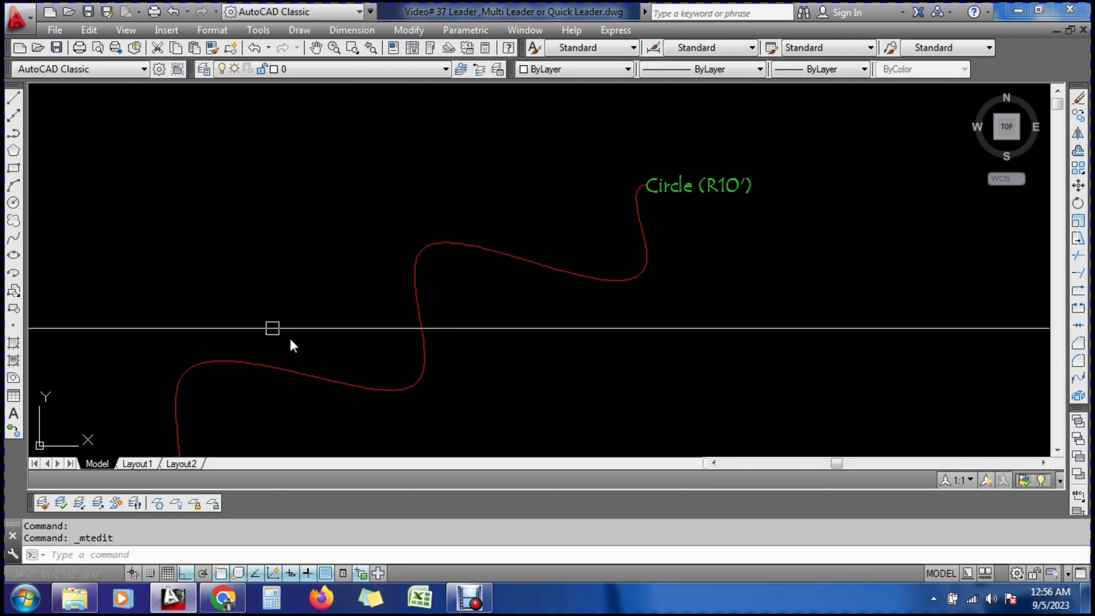
Start a quick leader and turn off the Prompt for width MText option in its annotation settings
key(Escape)
key(Escape)
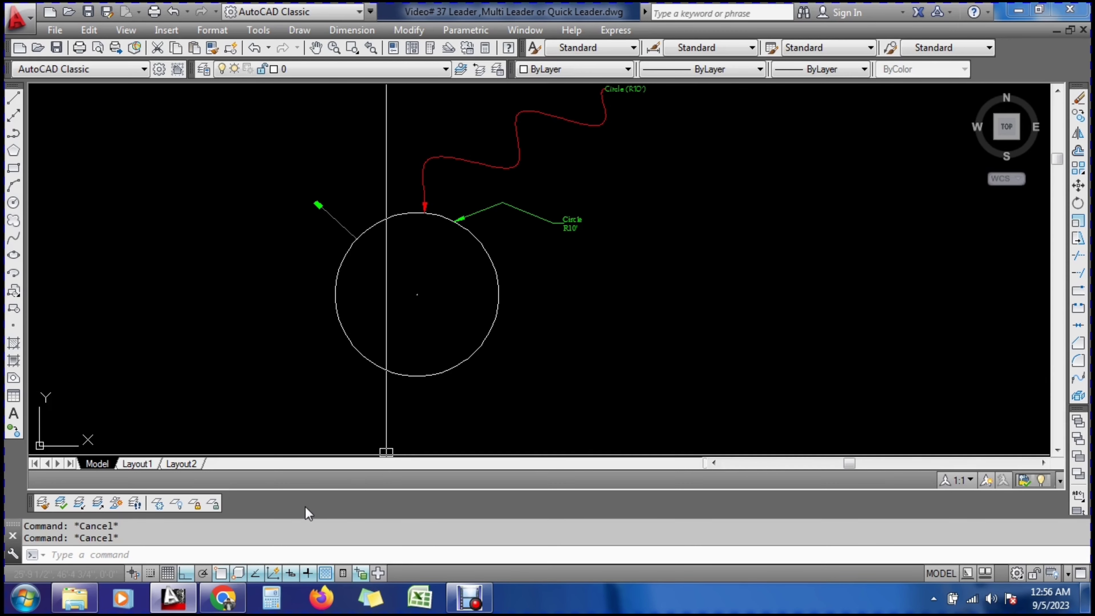
text(1)
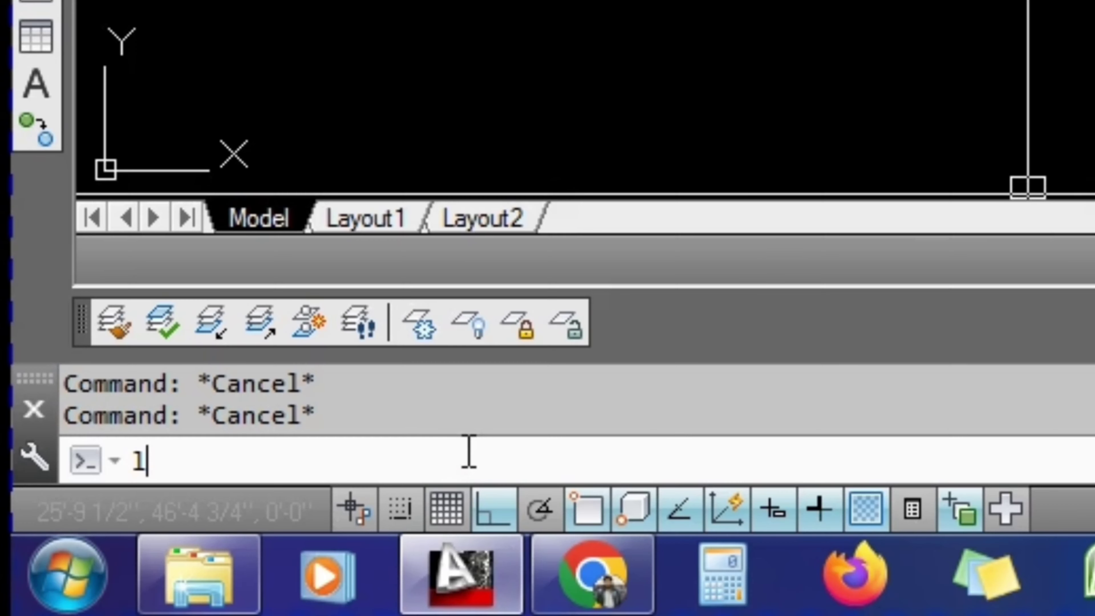
text(e)
key(Return)
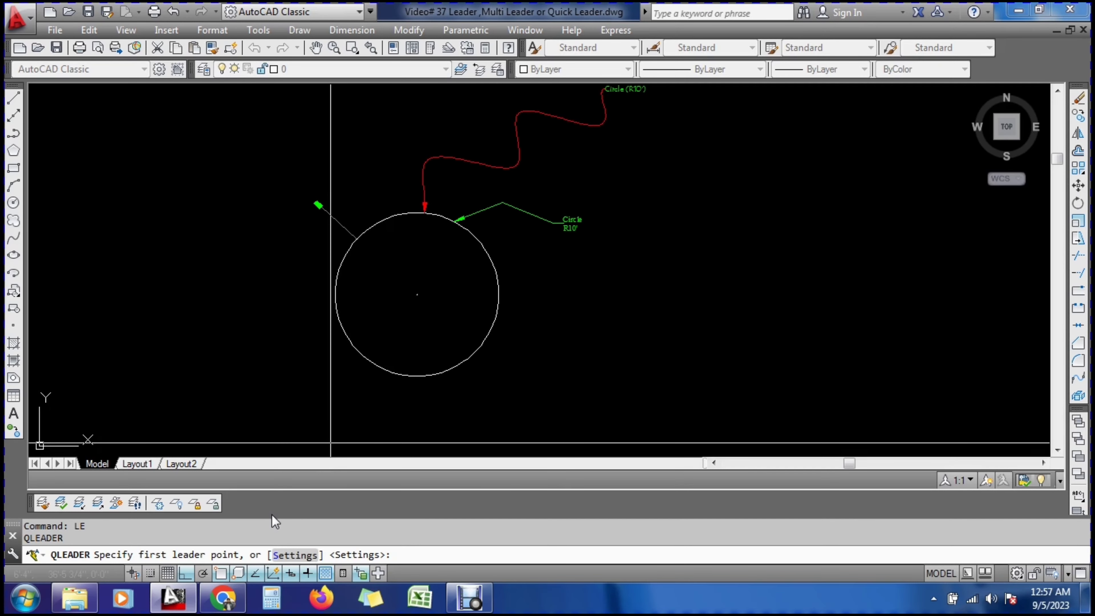
click(295, 555)
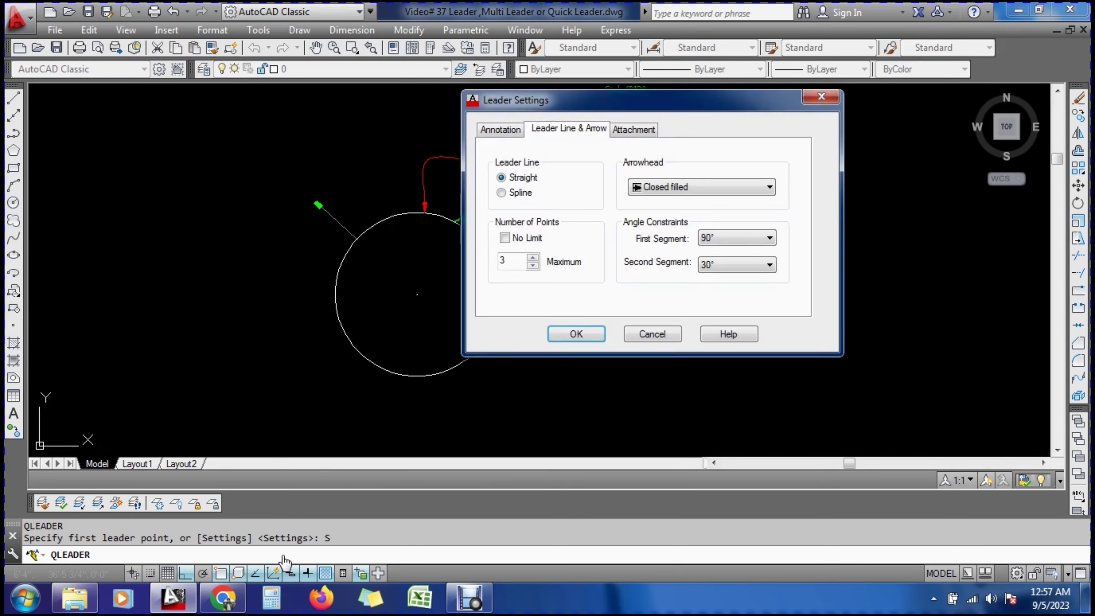
click(508, 129)
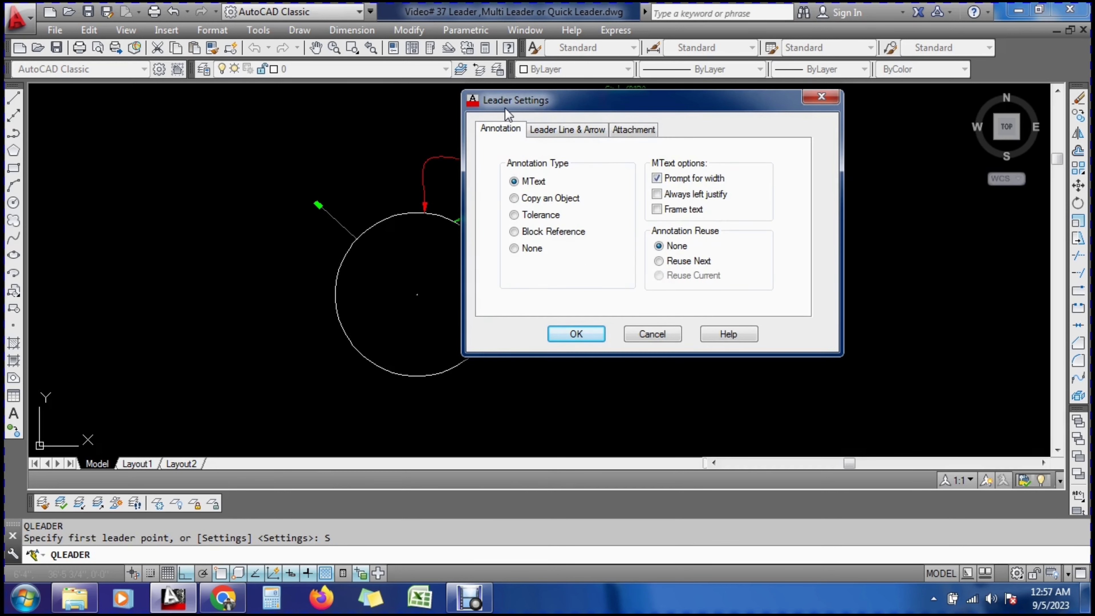
drag(506, 111, 560, 174)
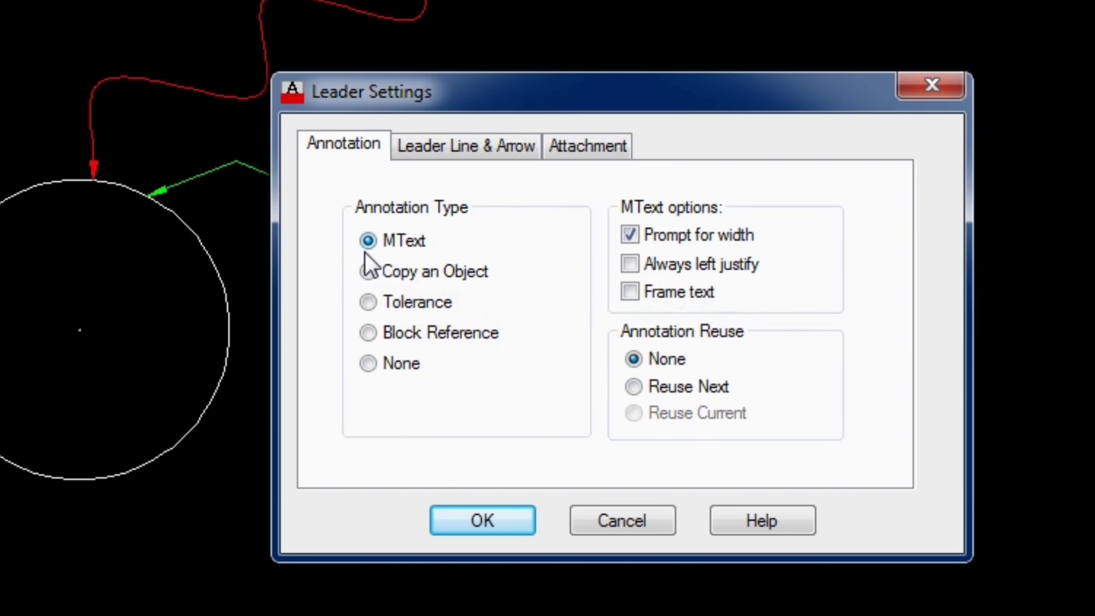
drag(513, 88, 440, 52)
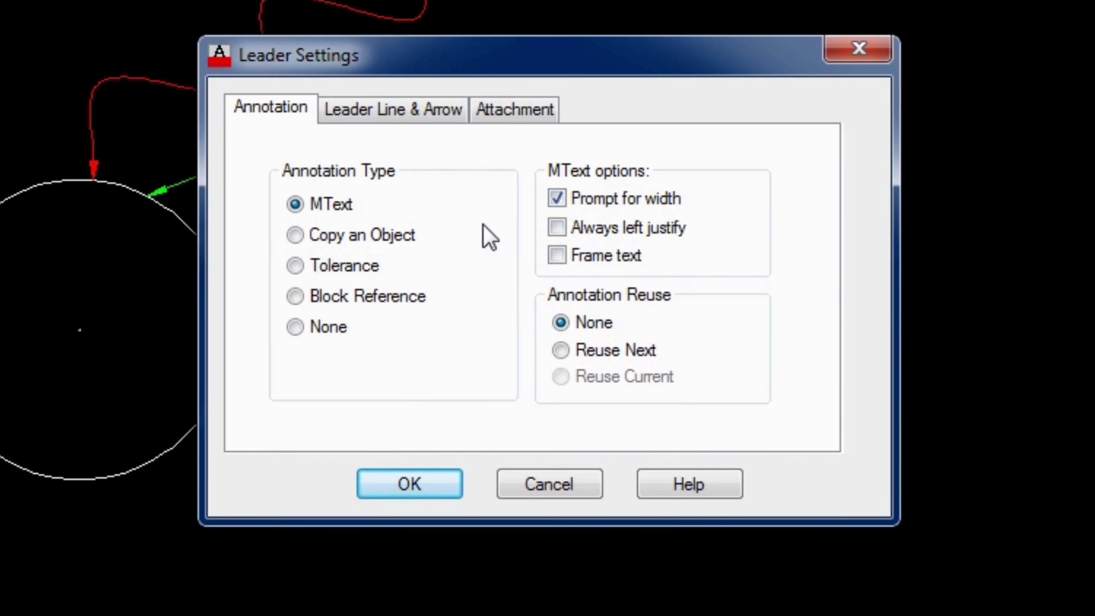
click(557, 198)
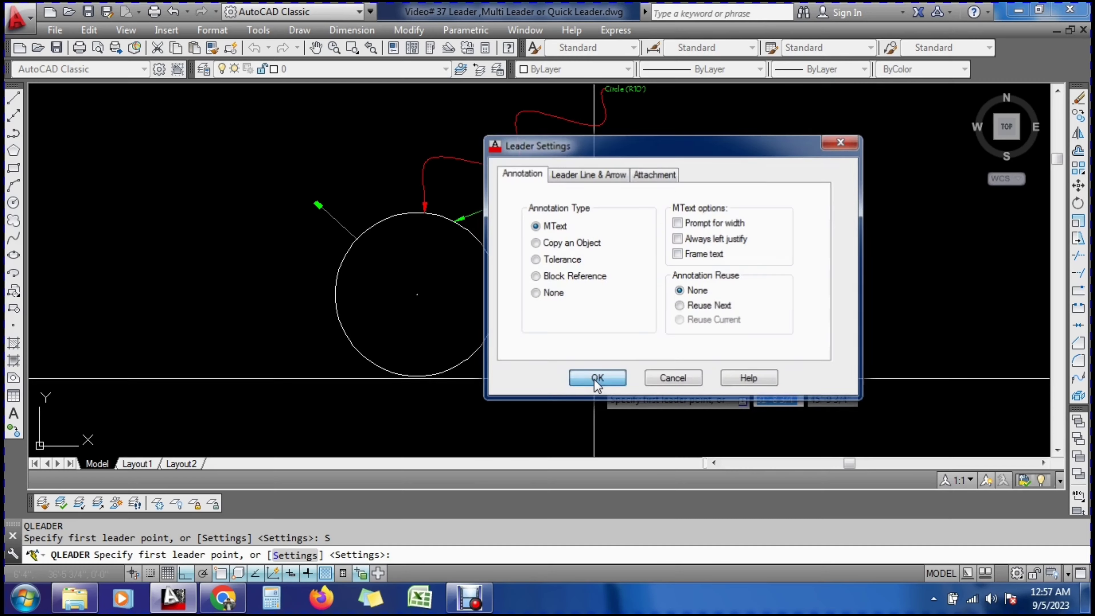
click(408, 485)
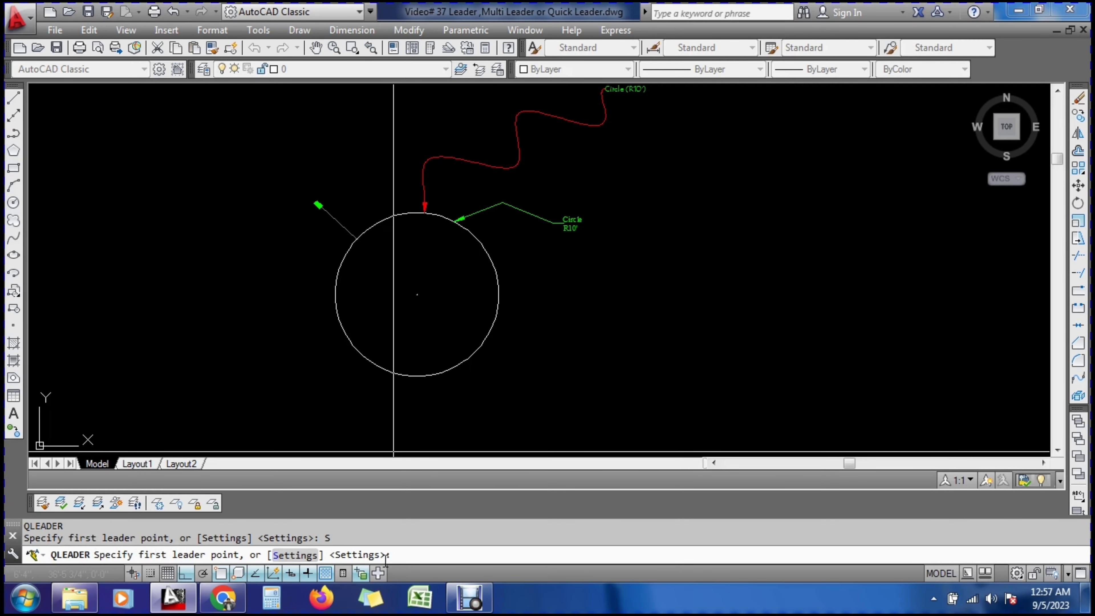
Draw a leader from the circle's lower-right edge, about 11'-4 1/2" horizontally and then downward, annotated "Close"
click(490, 333)
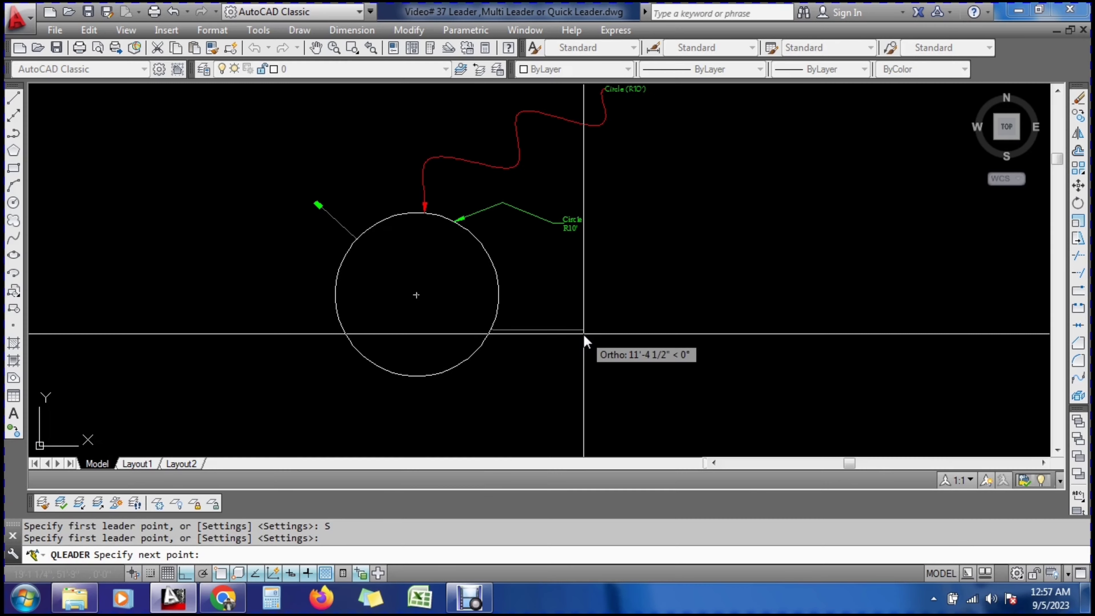
click(583, 335)
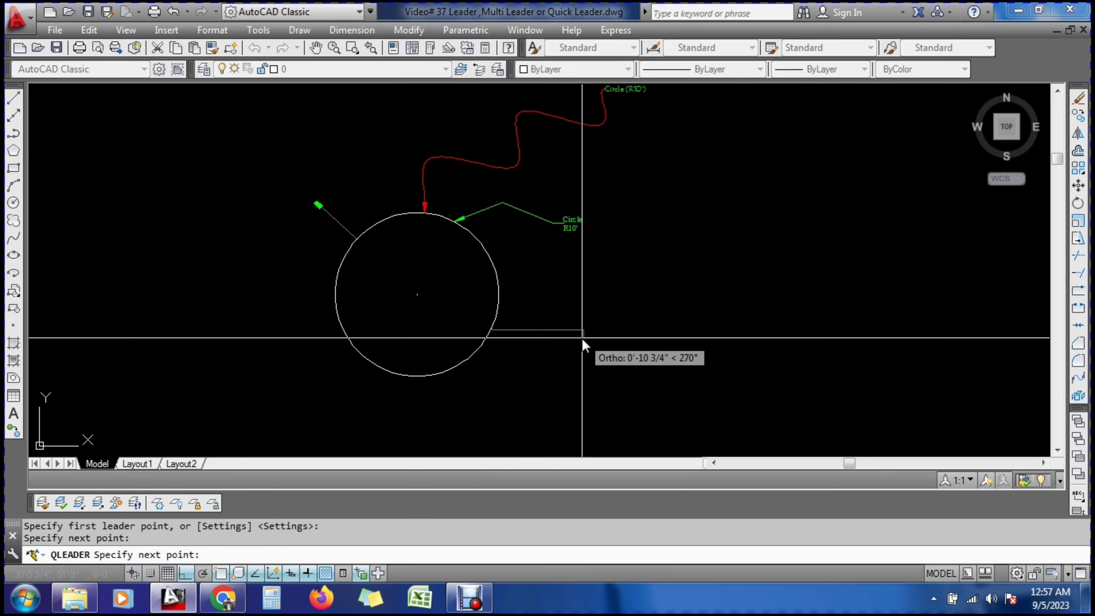
click(582, 376)
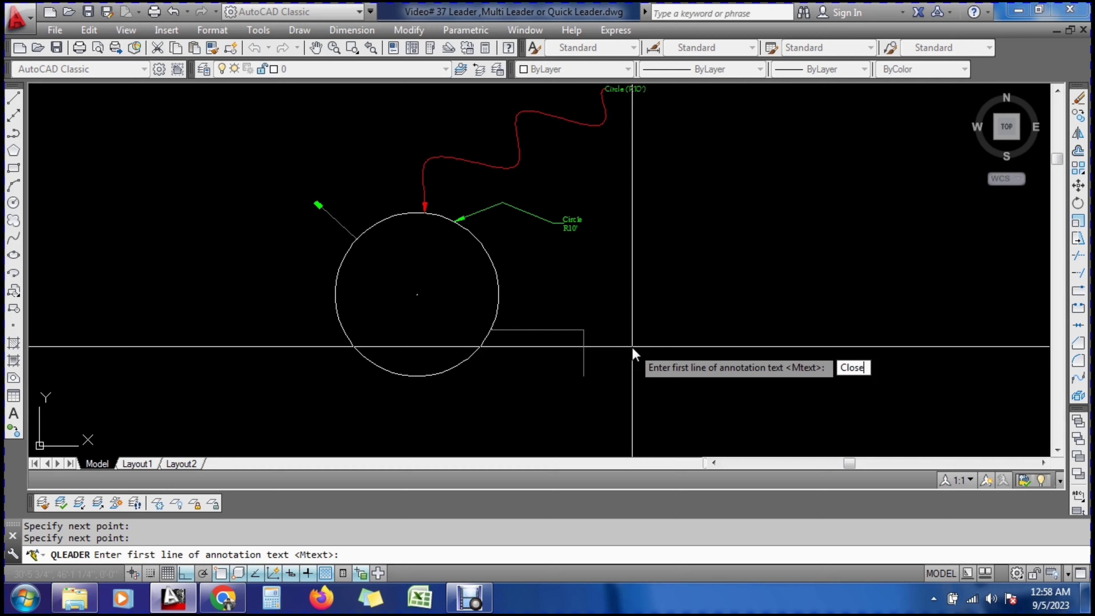
key(Return)
key(Return)
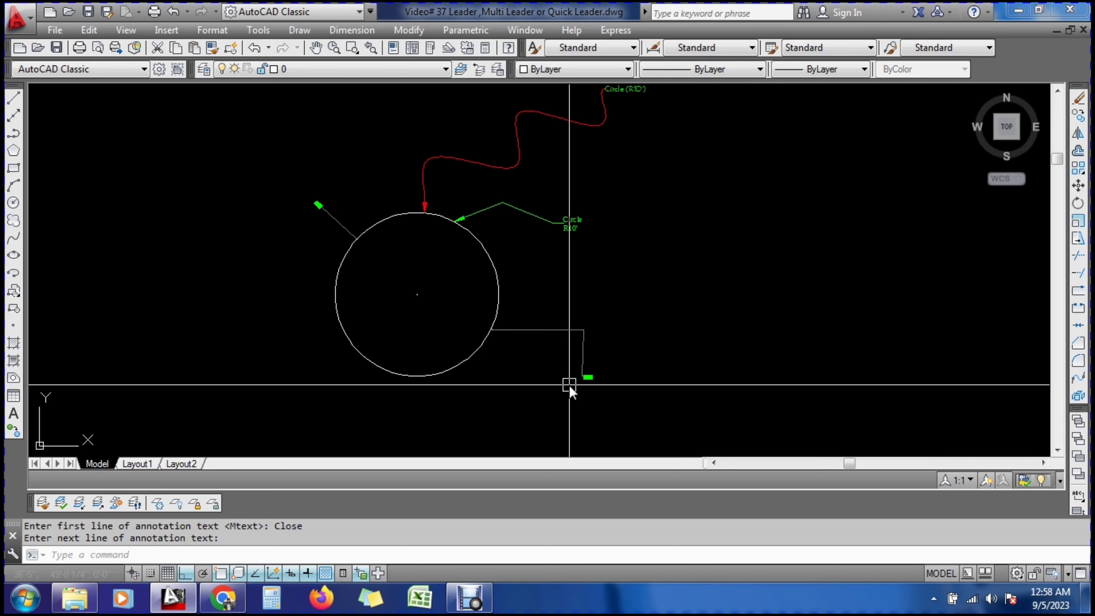
key(Escape)
scroll(578, 382, up, 4)
click(611, 379)
key(Escape)
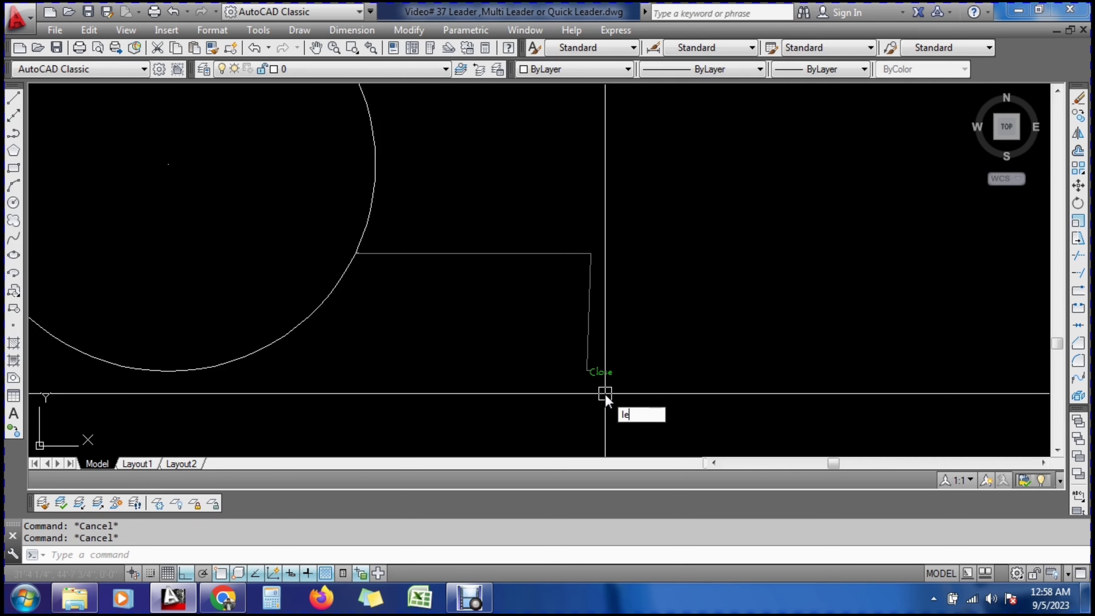
Start another quick leader and turn on the Prompt for width MText option in its settings
text(le)
key(Return)
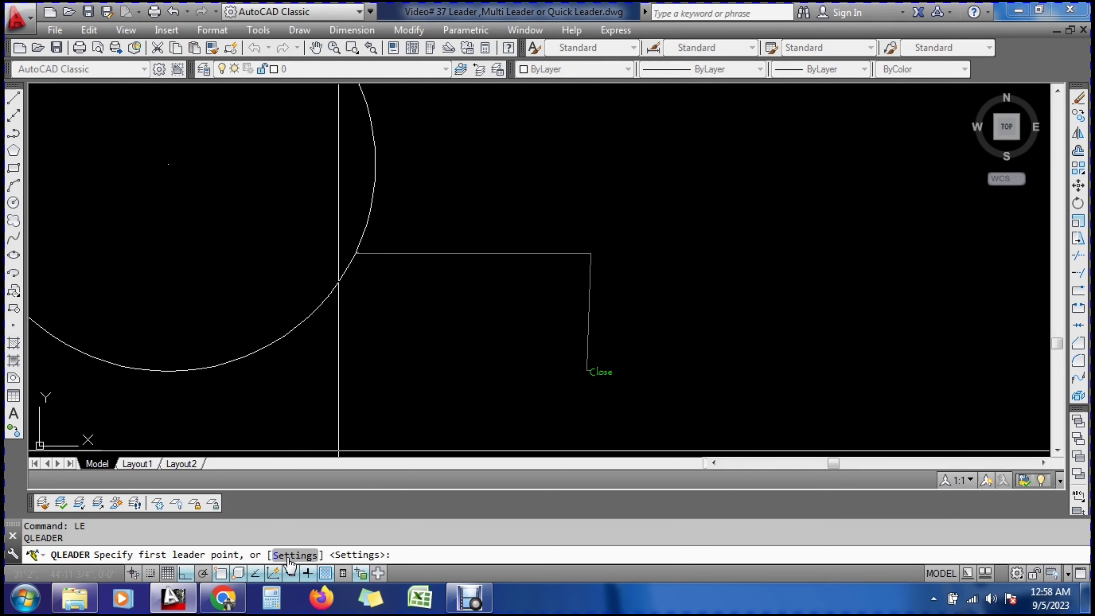
click(288, 557)
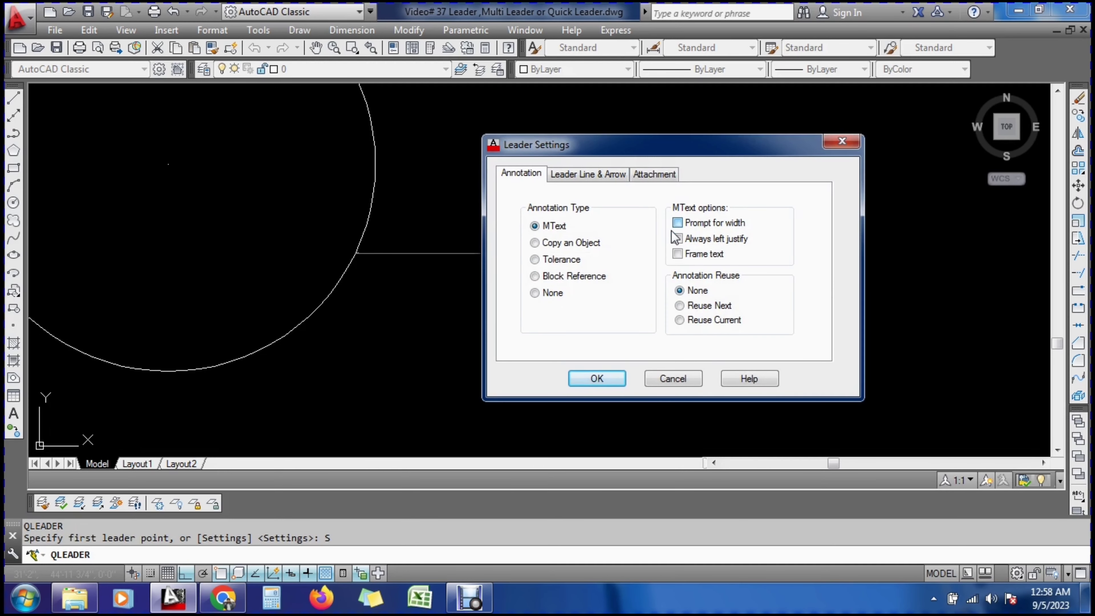
click(596, 378)
Draw the leader from the circle's lower-right edge straight down and then horizontally right, with a text width of 4
scroll(539, 348, down, 2)
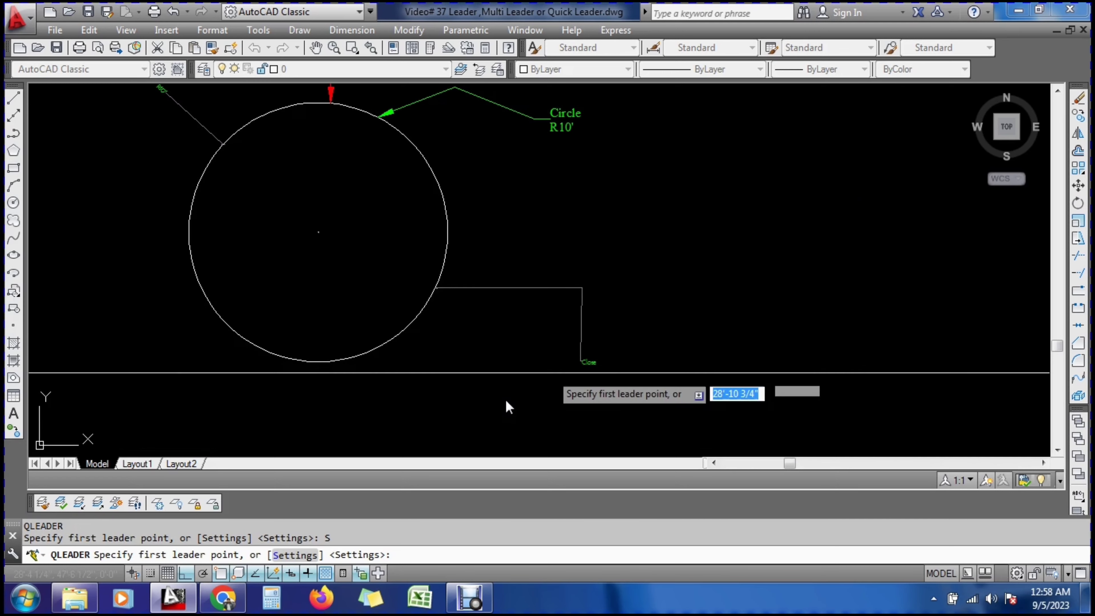
click(385, 343)
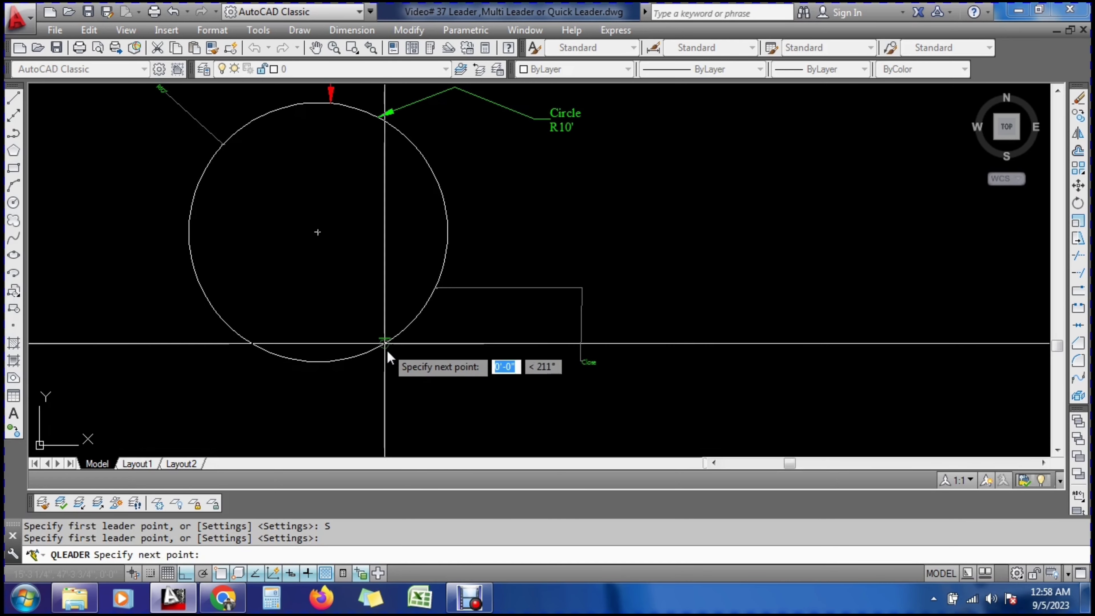
key(F8)
click(409, 412)
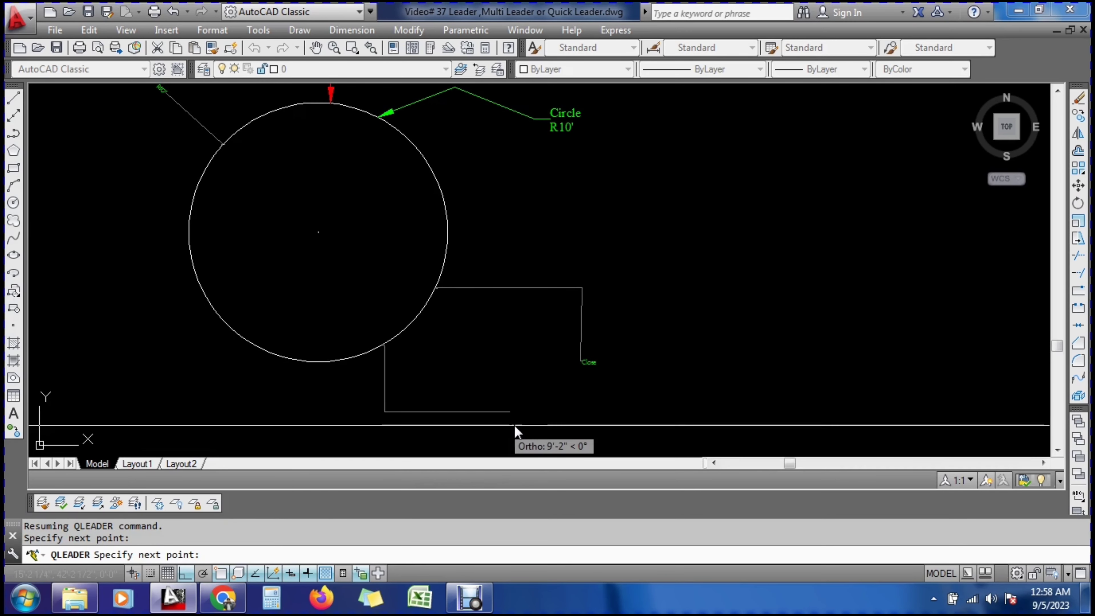
click(552, 415)
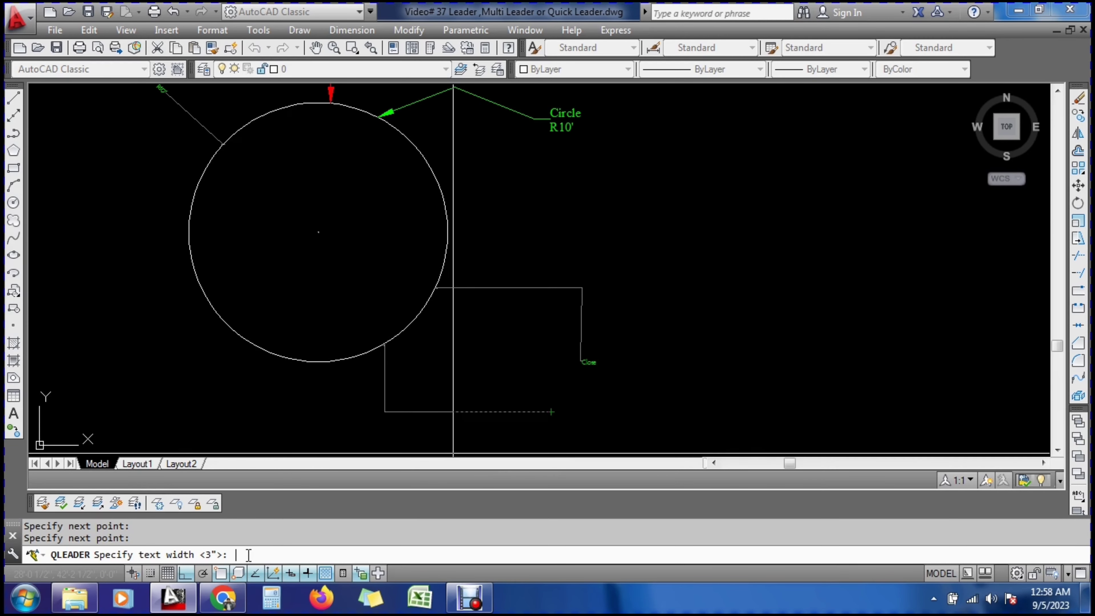
key(Return)
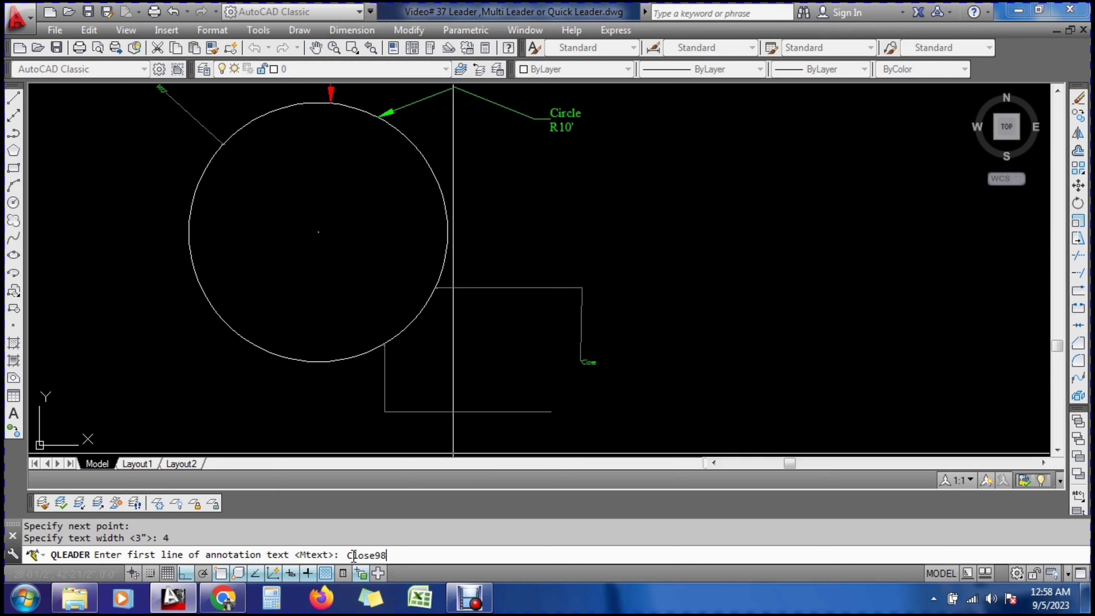
Annotate the lower leader with the single text line "Close988" and end the repeated leader command
key(Return)
key(Return)
key(Return)
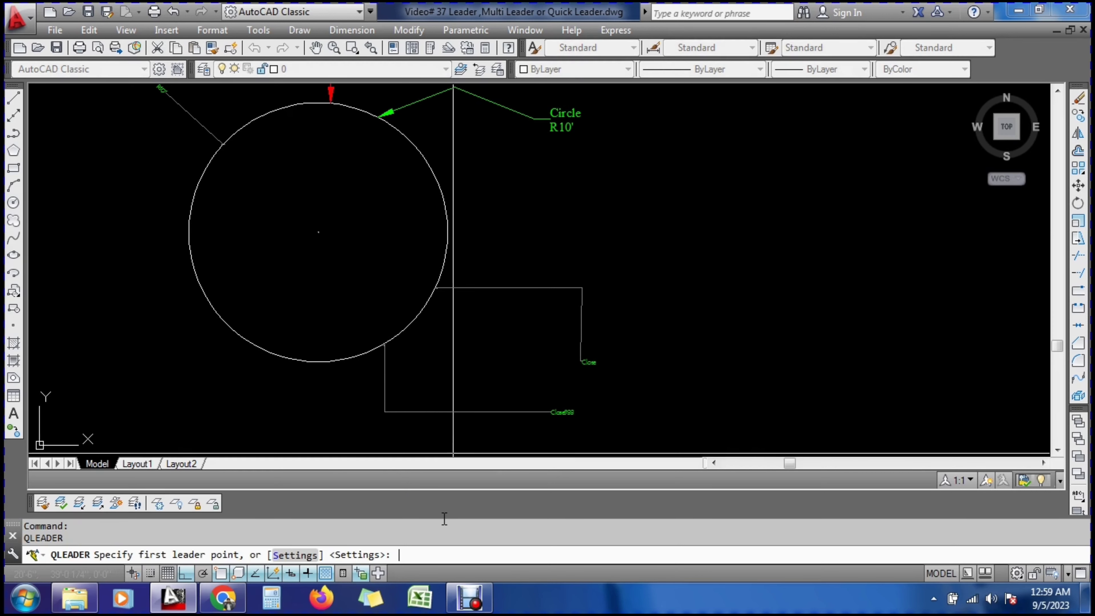
key(Escape)
key(Escape)
scroll(556, 416, up, 4)
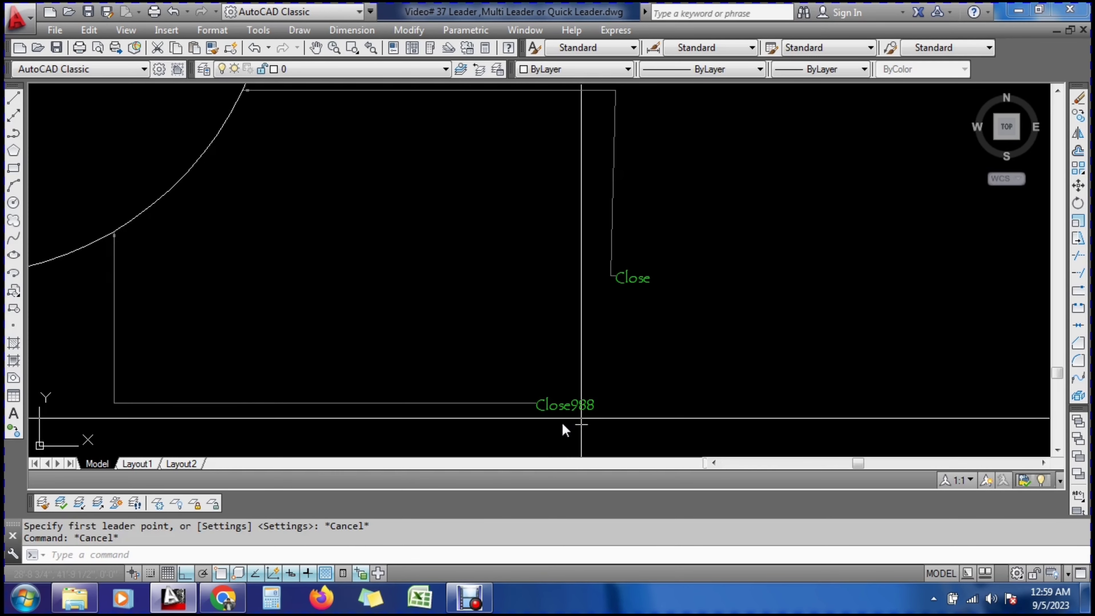
scroll(560, 394, down, 2)
key(Escape)
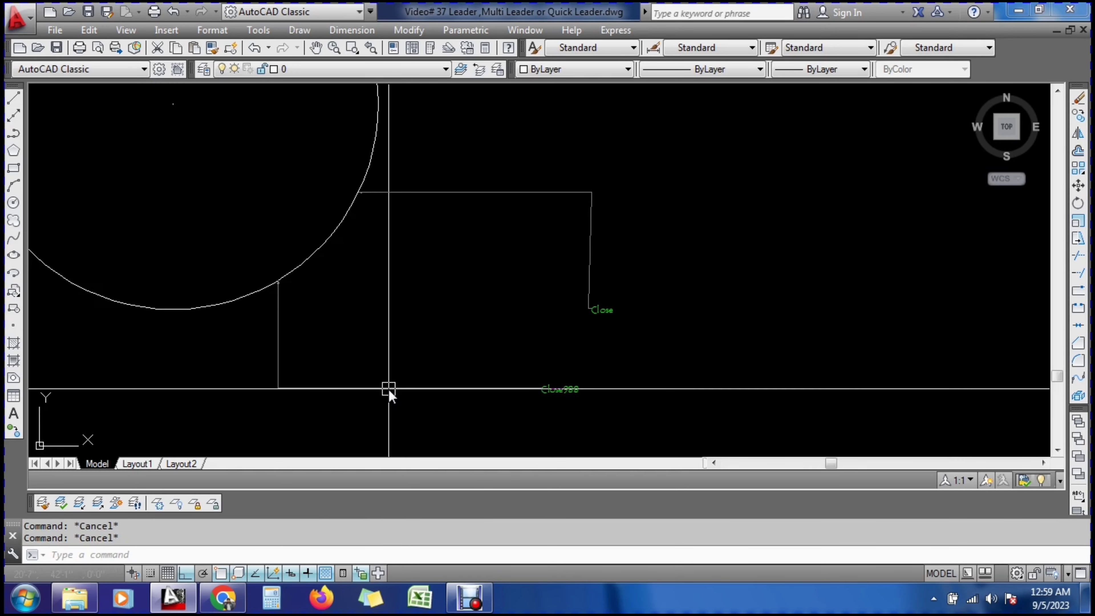
Review the Prompt for width option in the quick leader settings and inspect the "Close988" annotation up close
text(le)
key(Return)
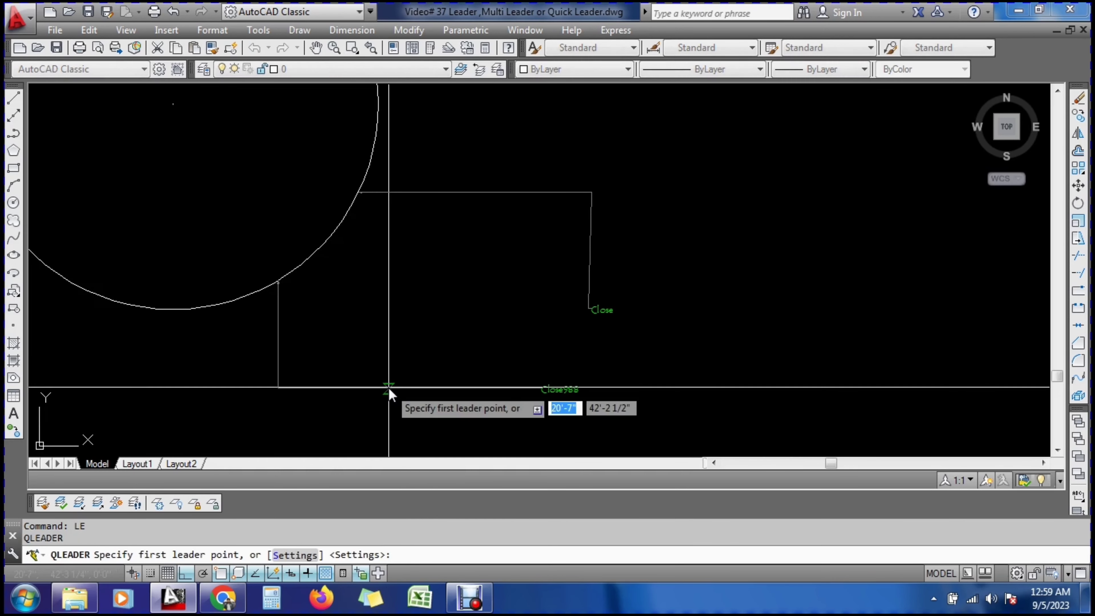
click(295, 554)
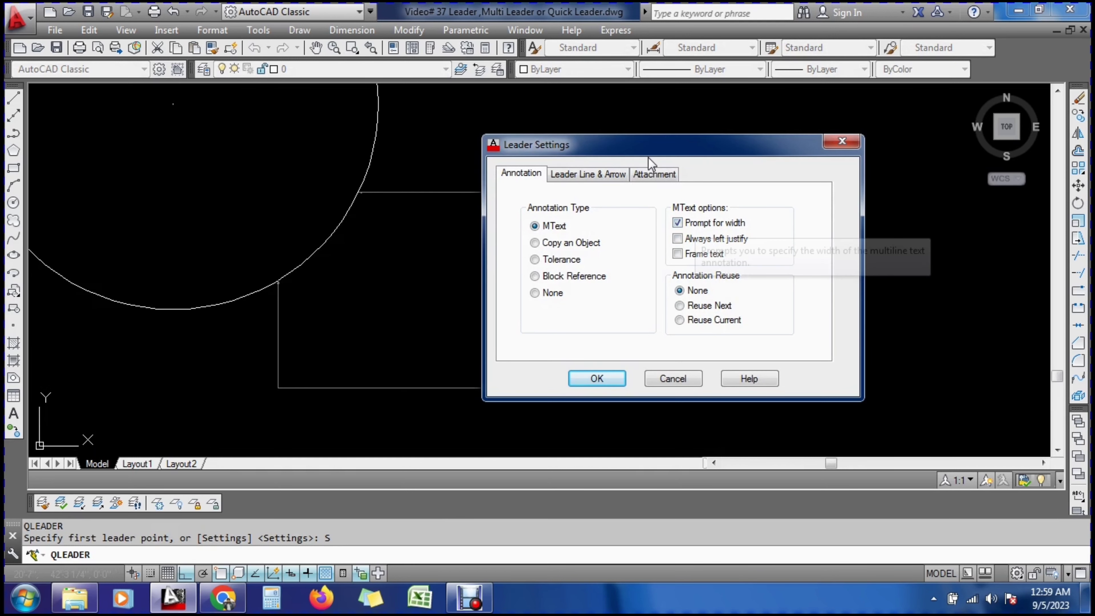
drag(651, 144, 833, 89)
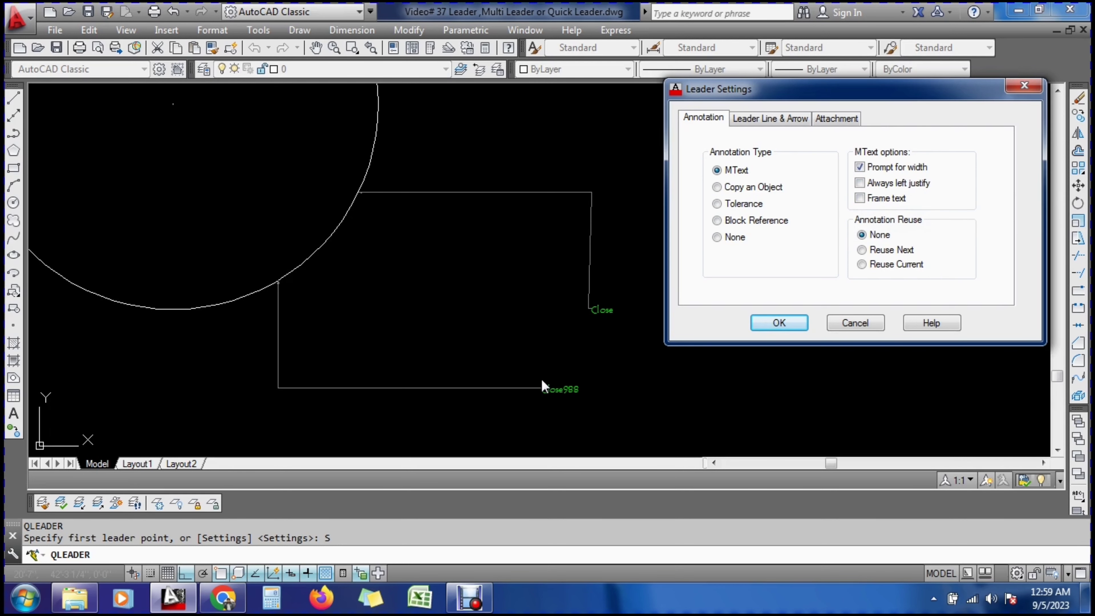
click(775, 323)
scroll(557, 394, up, 8)
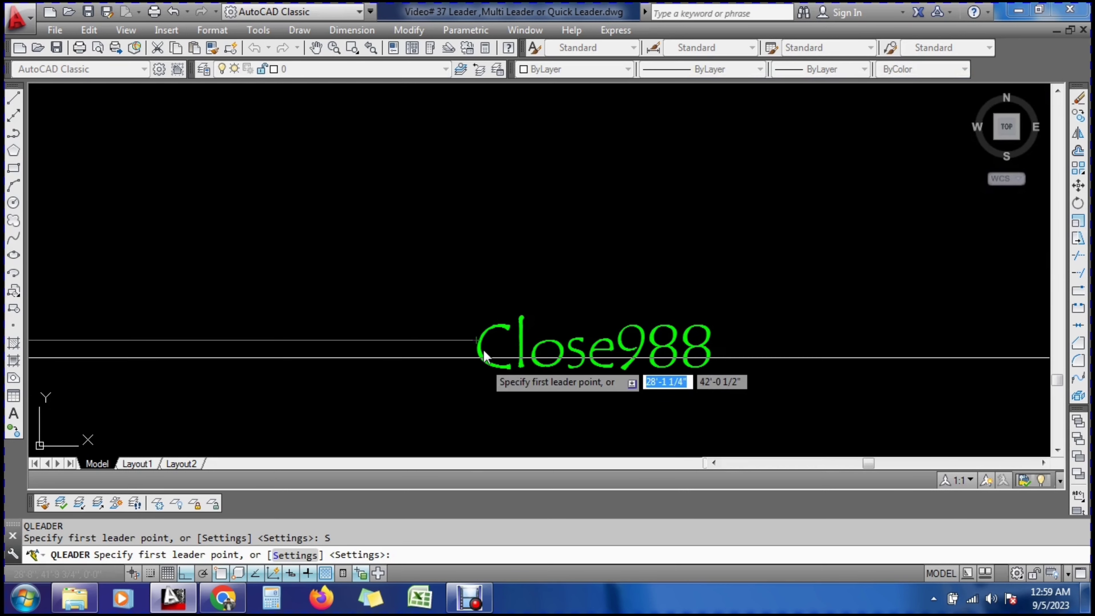
scroll(483, 367, down, 4)
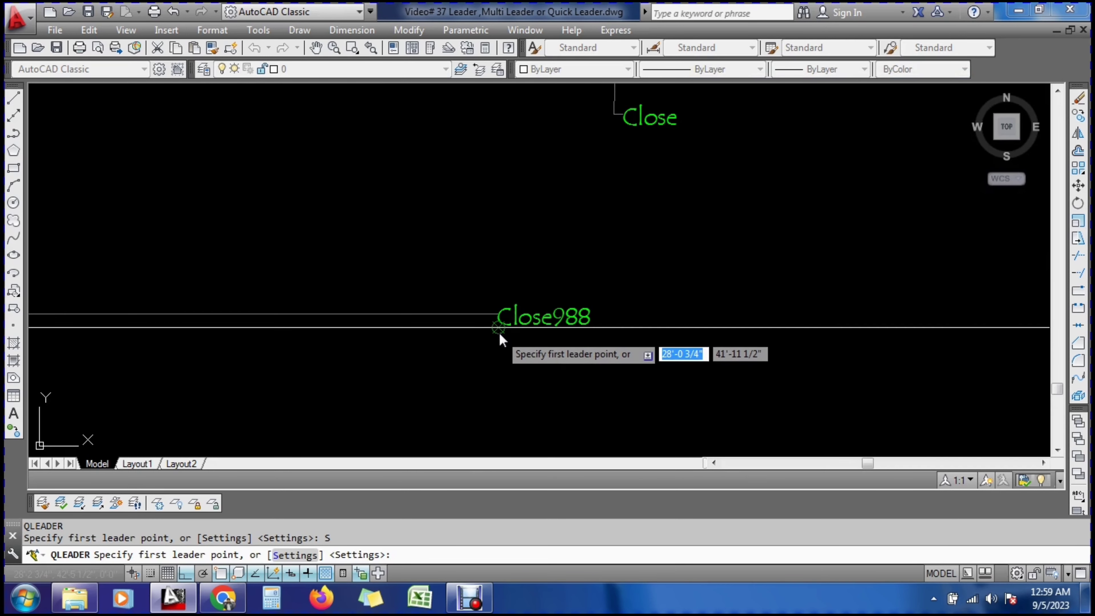
key(Escape)
Add a second text line "hfa;hfa" below "Close988" in the lower leader's annotation
scroll(567, 324, down, 4)
click(568, 316)
double_click(557, 393)
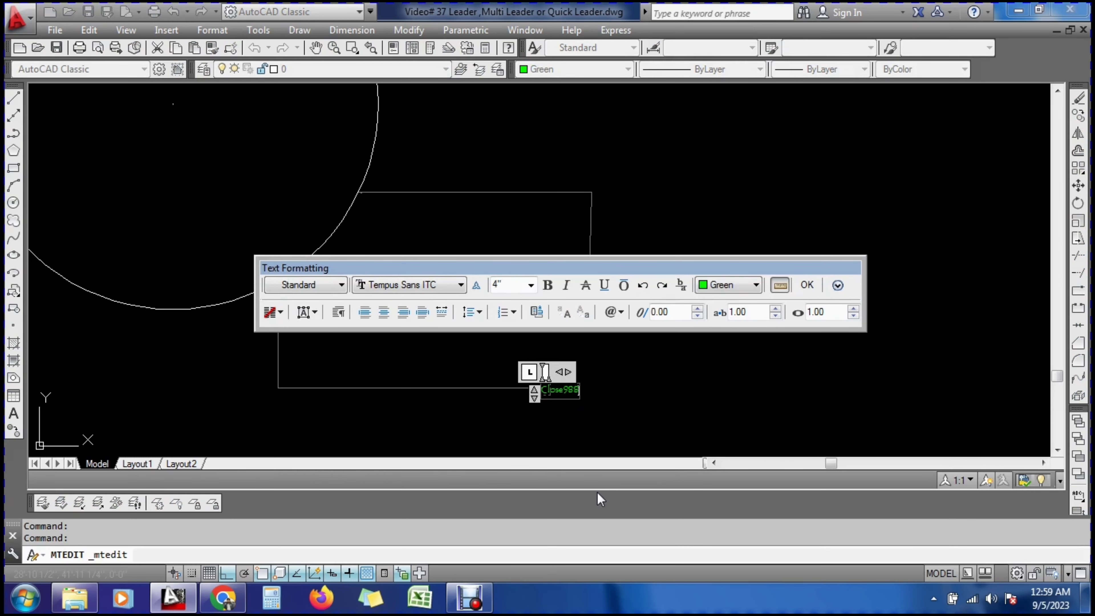
key(Return)
text(hfg;hfg)
scroll(551, 409, up, 4)
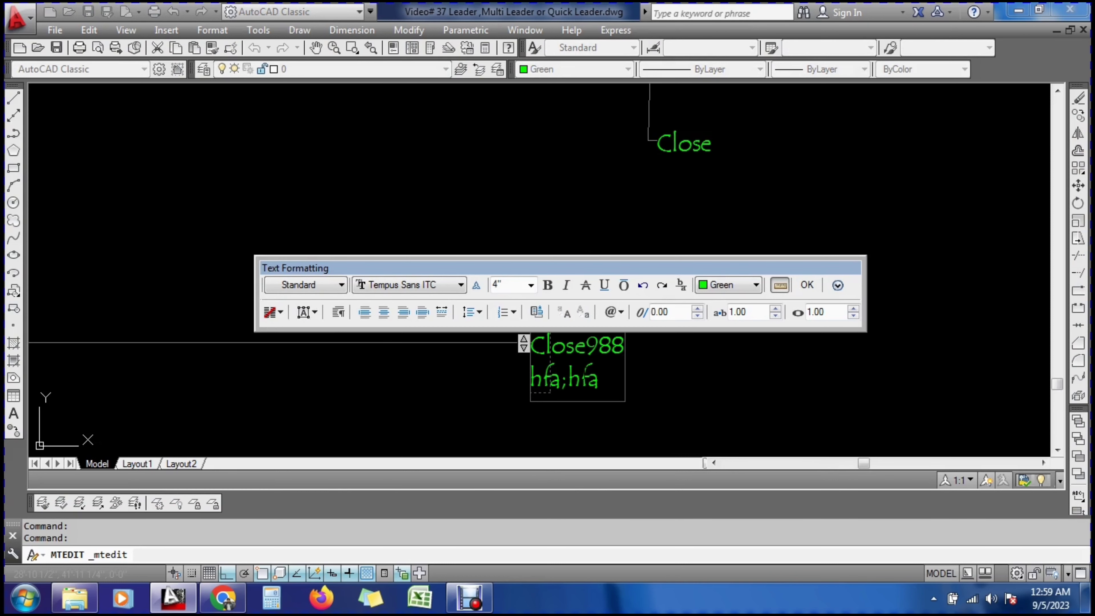
click(808, 284)
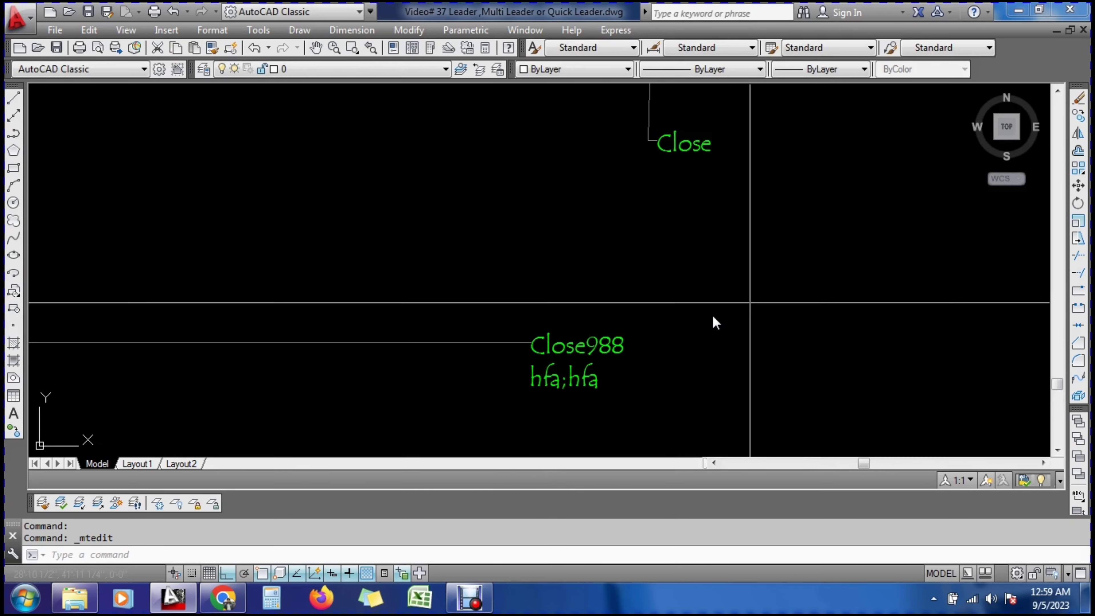
Turn on Frame text for MText annotations in the quick leader settings
text(le)
key(Return)
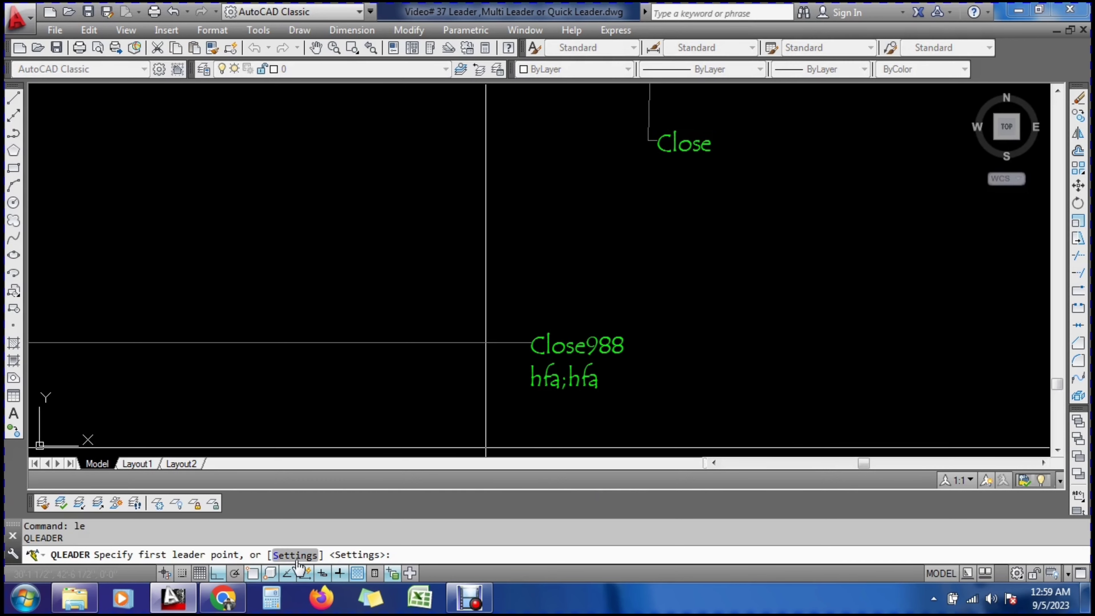
text(s)
key(Return)
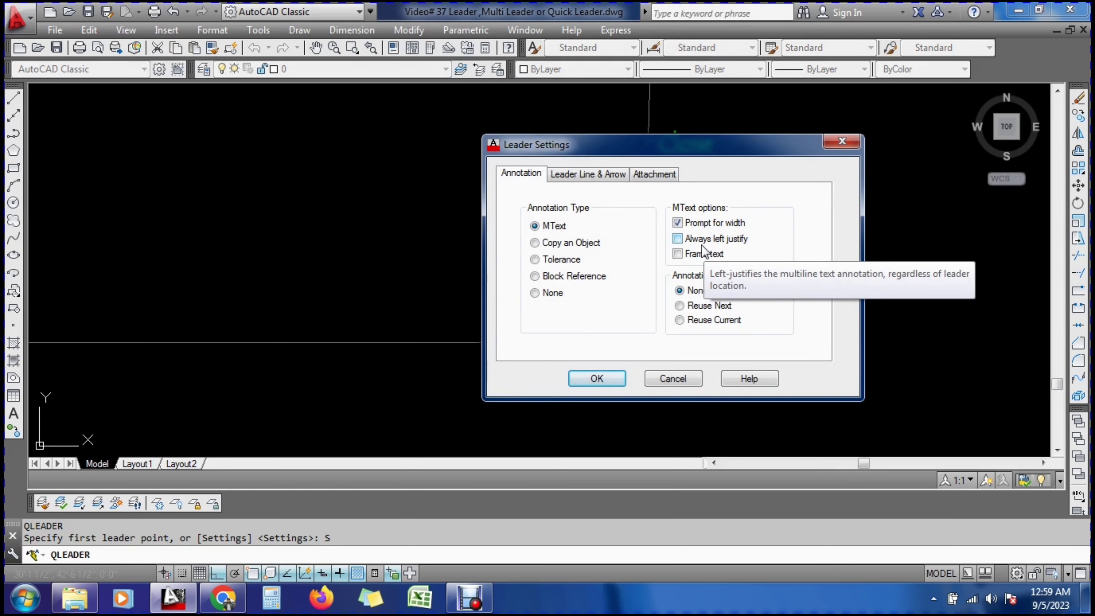
drag(698, 151, 741, 106)
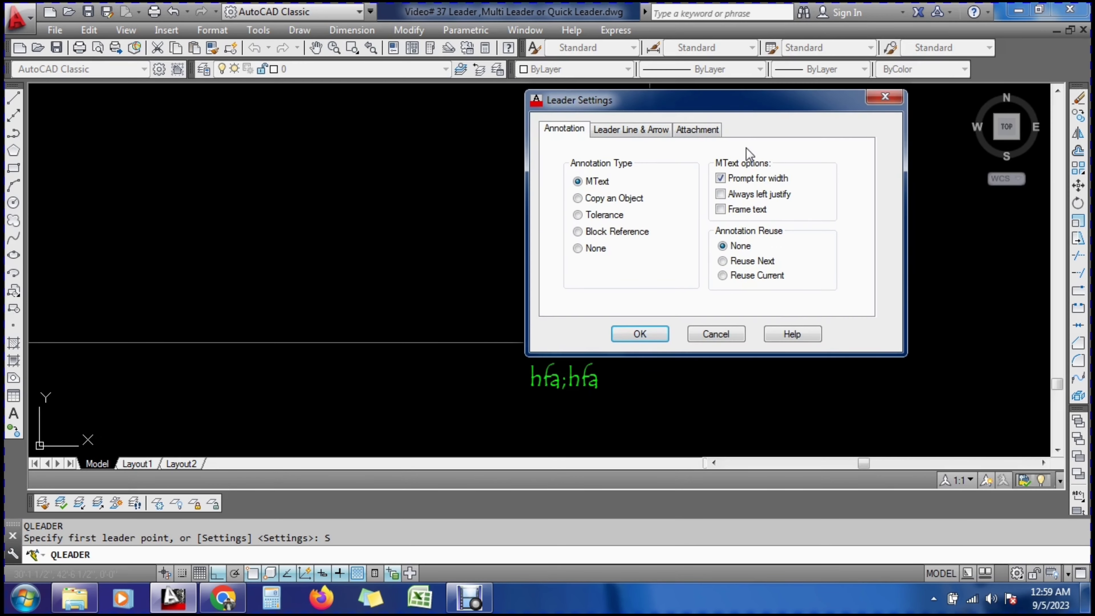
click(720, 210)
click(639, 333)
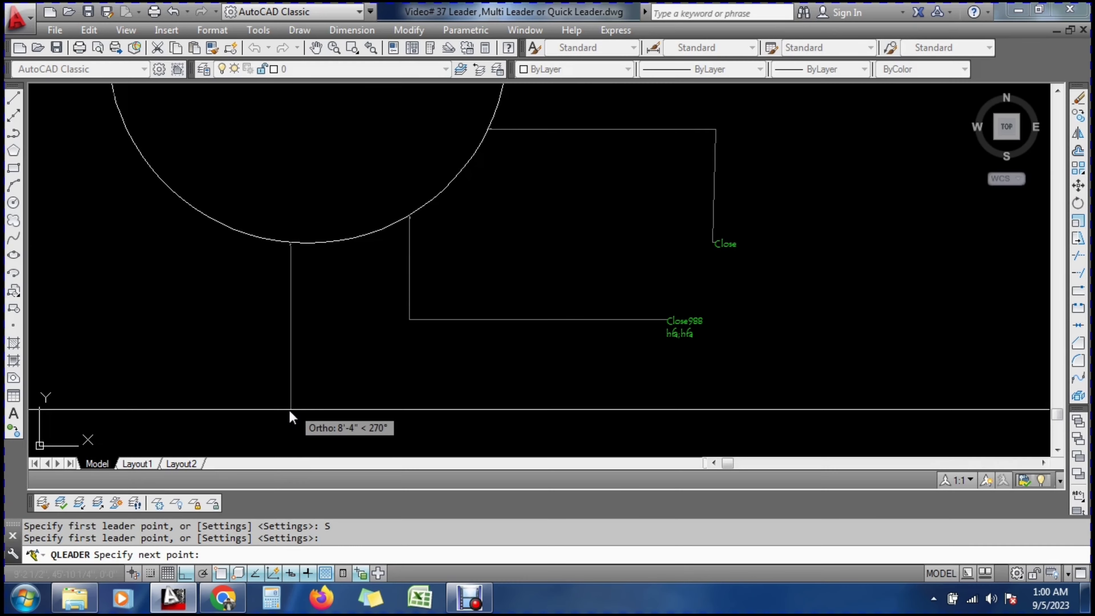
Draw a leader from the circle's bottom edge about 8'-4" down and horizontally right, with text width 4 and the single annotation line "10"
click(289, 409)
click(528, 410)
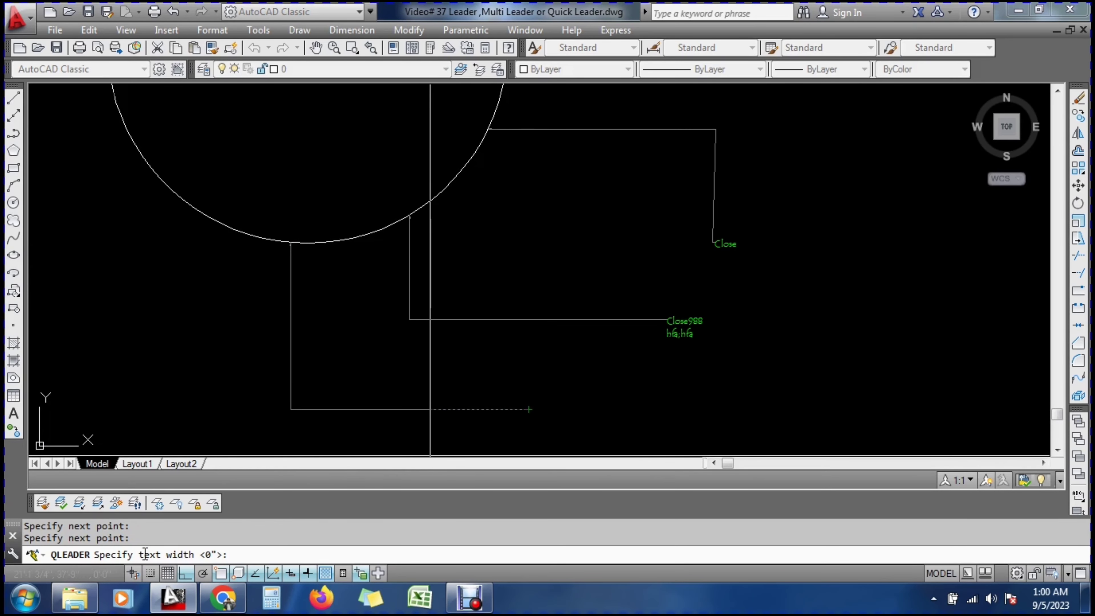
text(4)
key(Return)
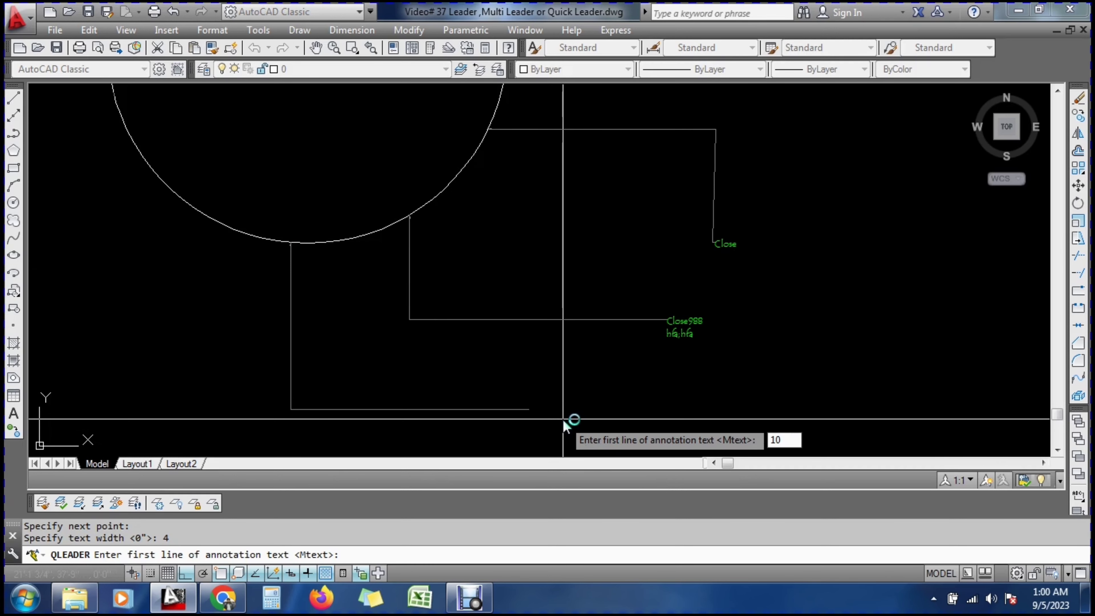
text(10)
key(Return)
key(Return)
Inspect the frame around the "10" annotation up close and review the Frame text option in the quick leader settings
scroll(500, 409, up, 5)
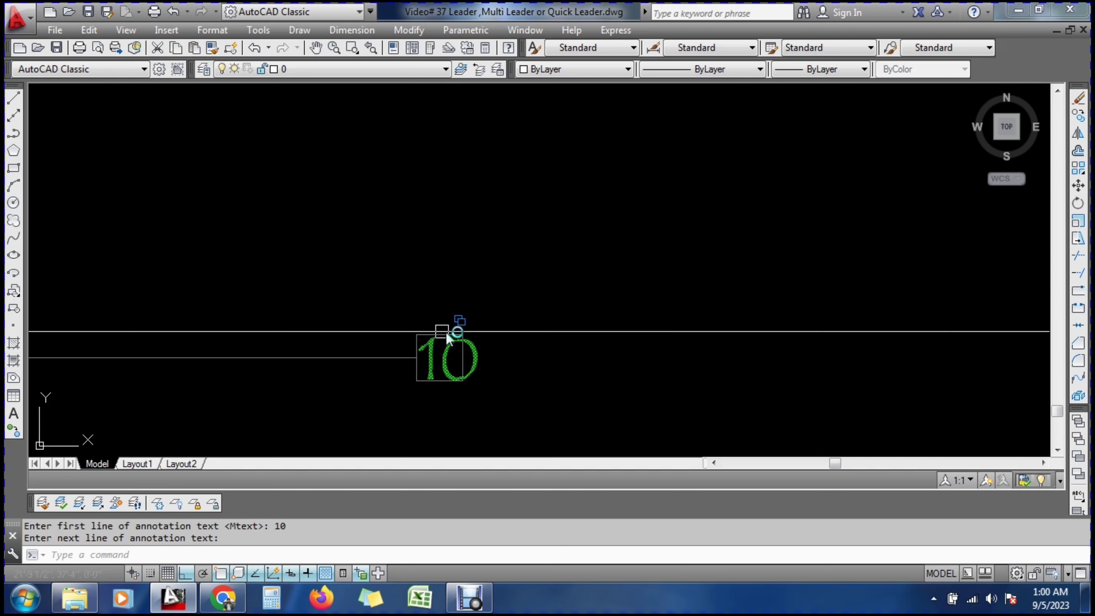
scroll(586, 379, down, 2)
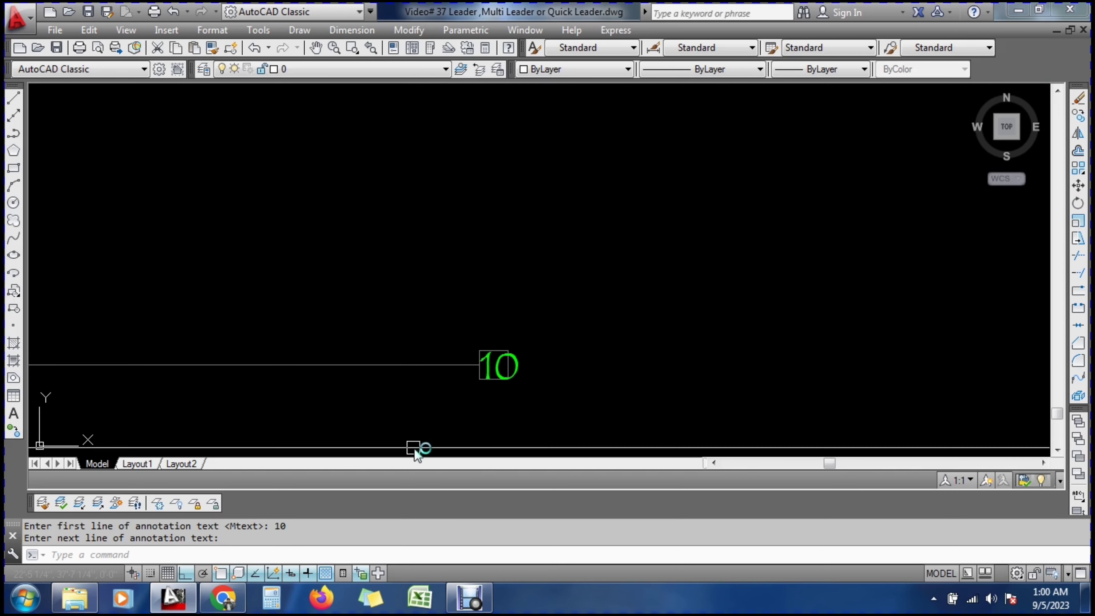
scroll(504, 364, up, 4)
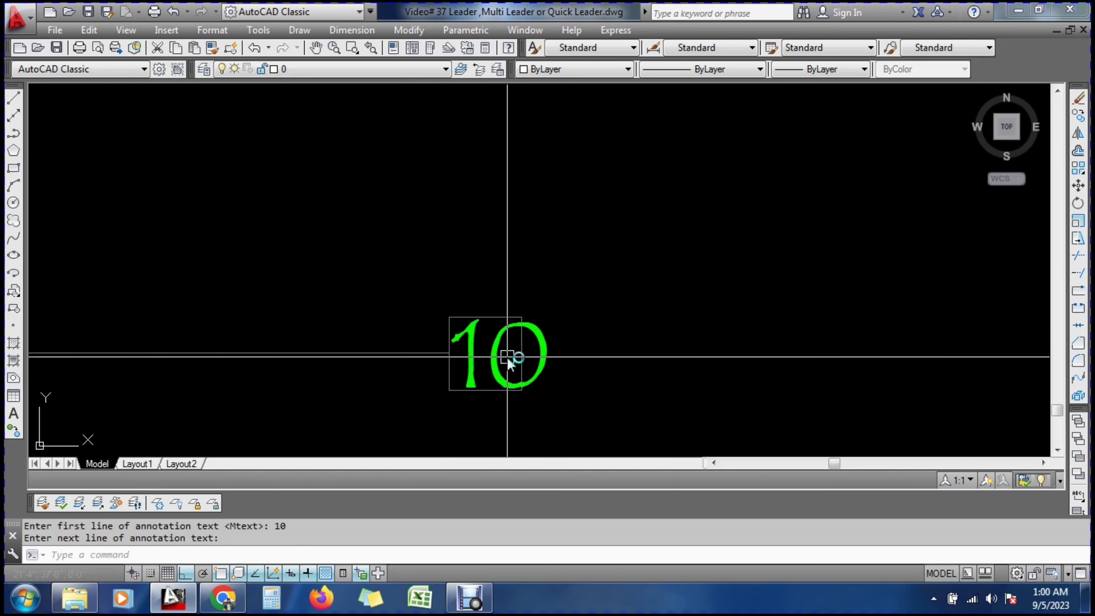
key(Return)
key(Return)
text(s)
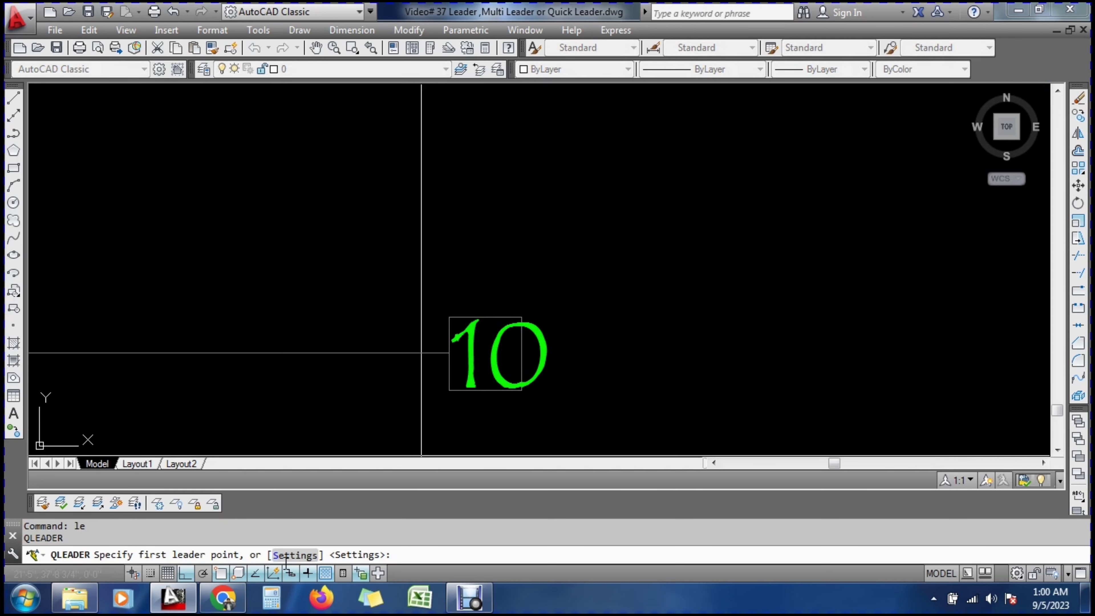
key(Return)
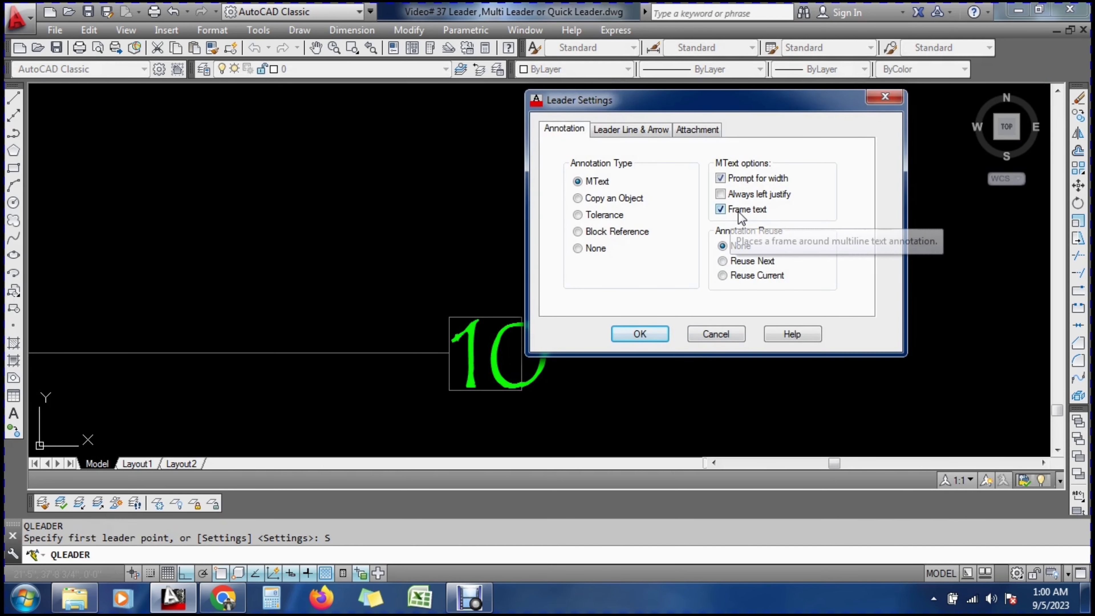
click(637, 335)
Draw a leader from the circle's edge just left of the previous one, down below it and right, with text width 10 and annotation "10"
scroll(732, 413, down, 10)
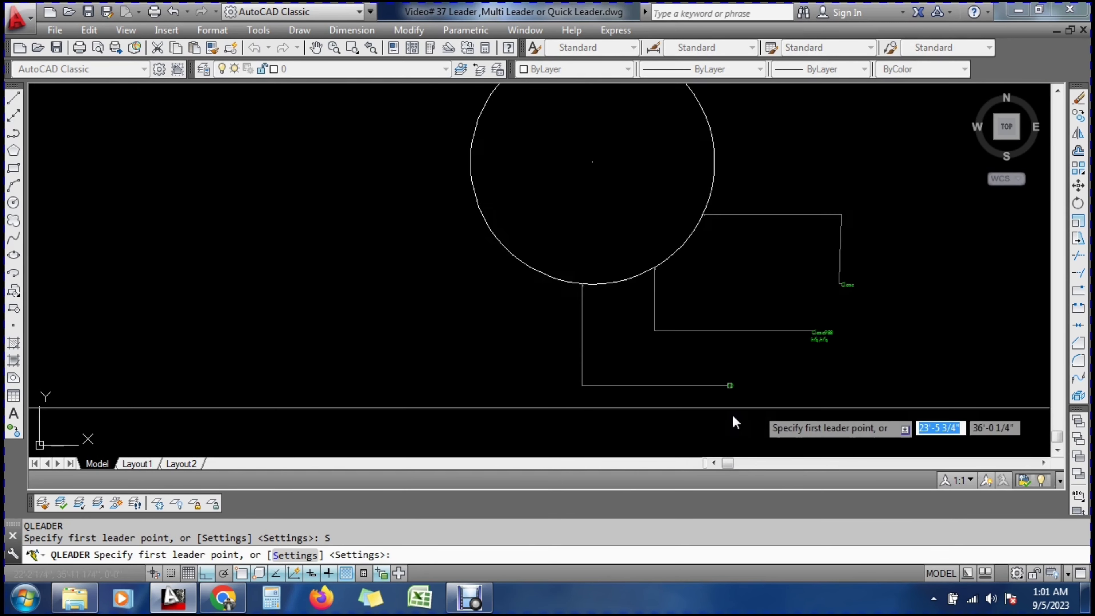
click(555, 281)
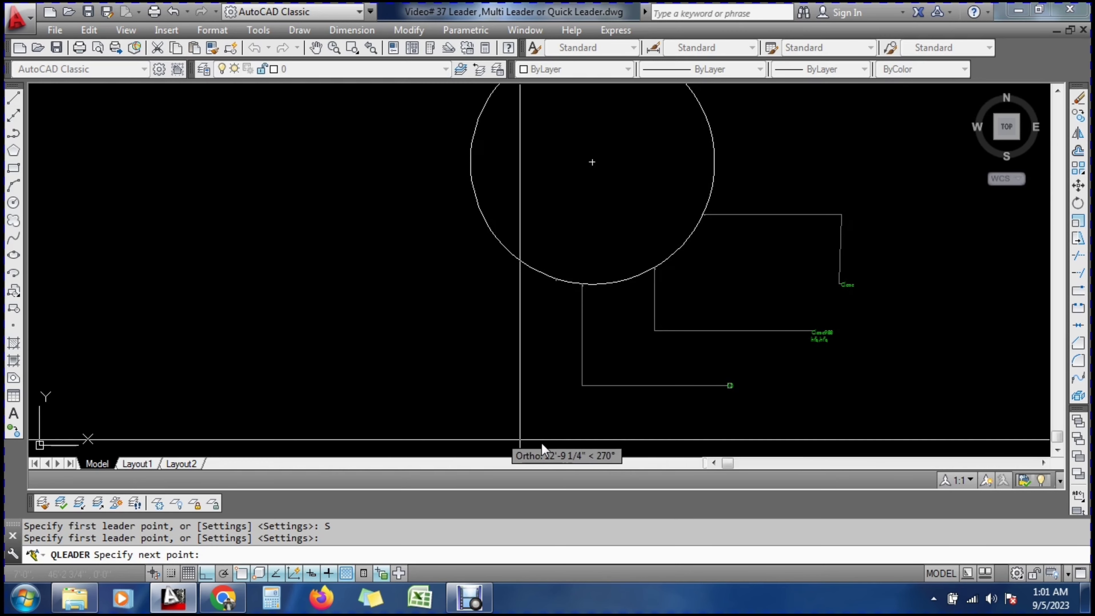
click(557, 428)
click(698, 434)
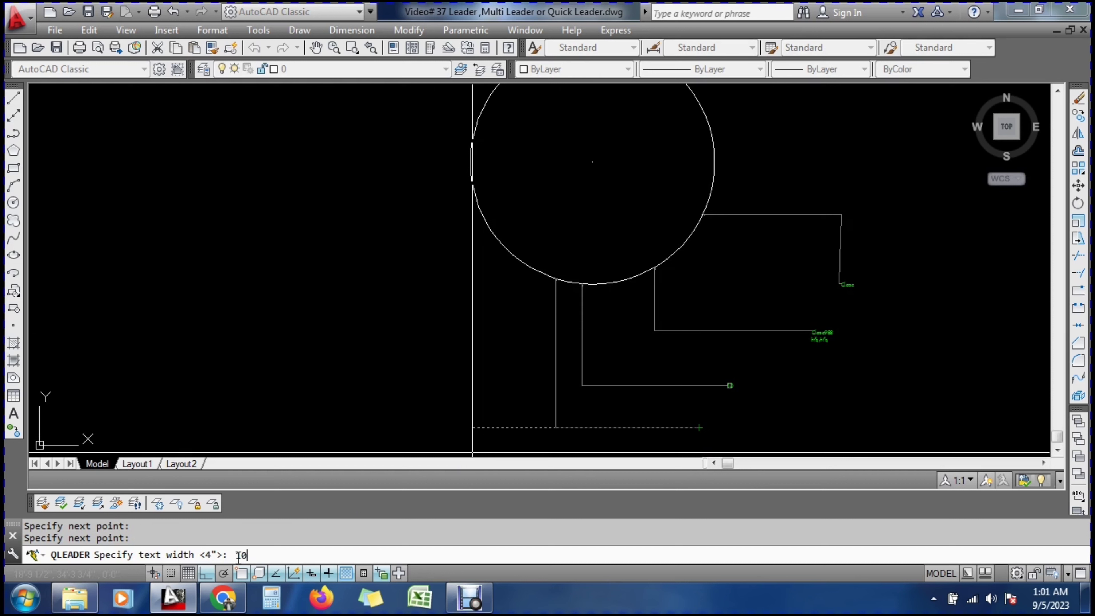
text(10)
key(Return)
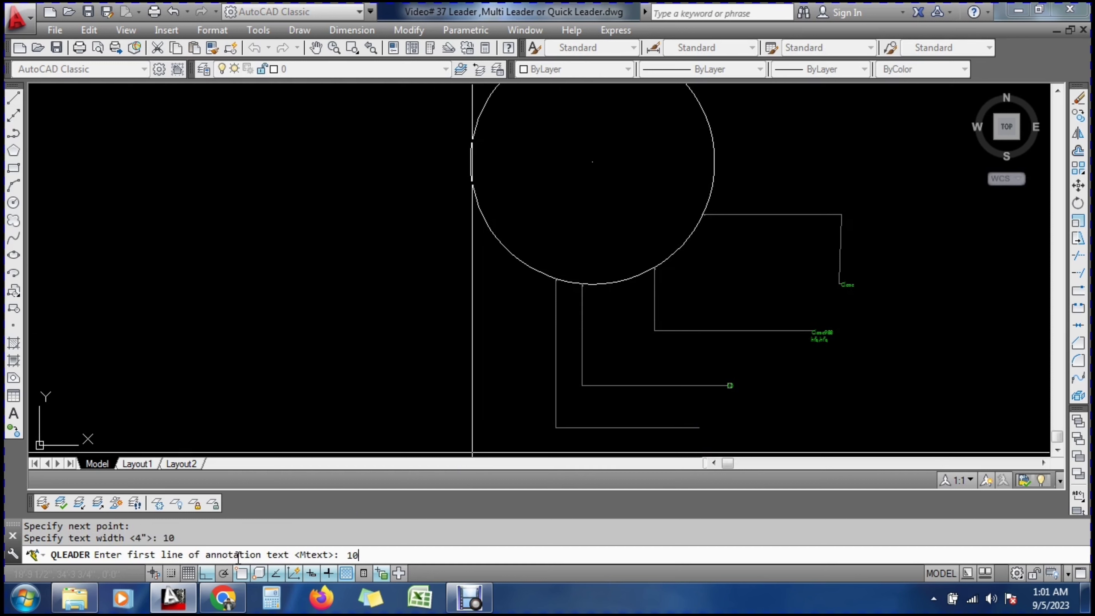
text(10)
key(Return)
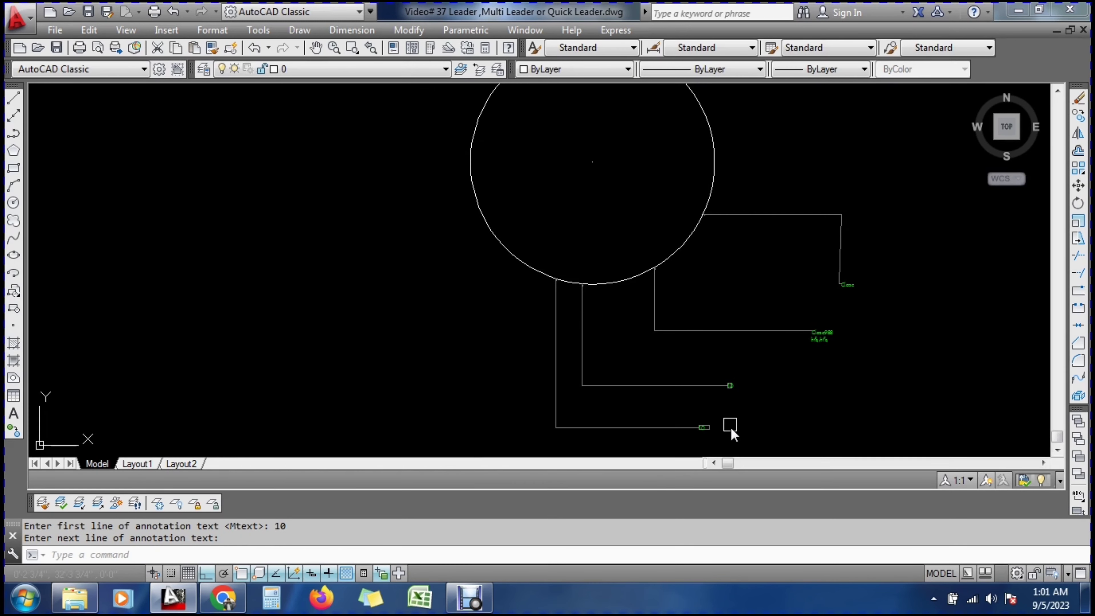
Compare the frames around the two "10" annotations up close to see the effect of text widths 4 and 10
scroll(728, 428, up, 5)
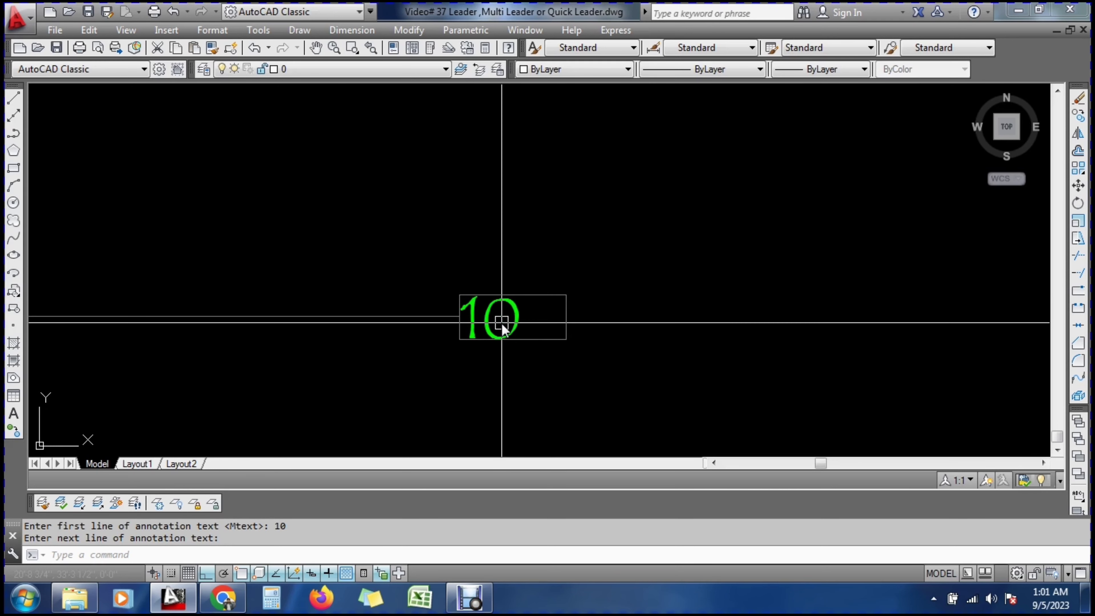
scroll(508, 354, down, 5)
scroll(560, 300, up, 5)
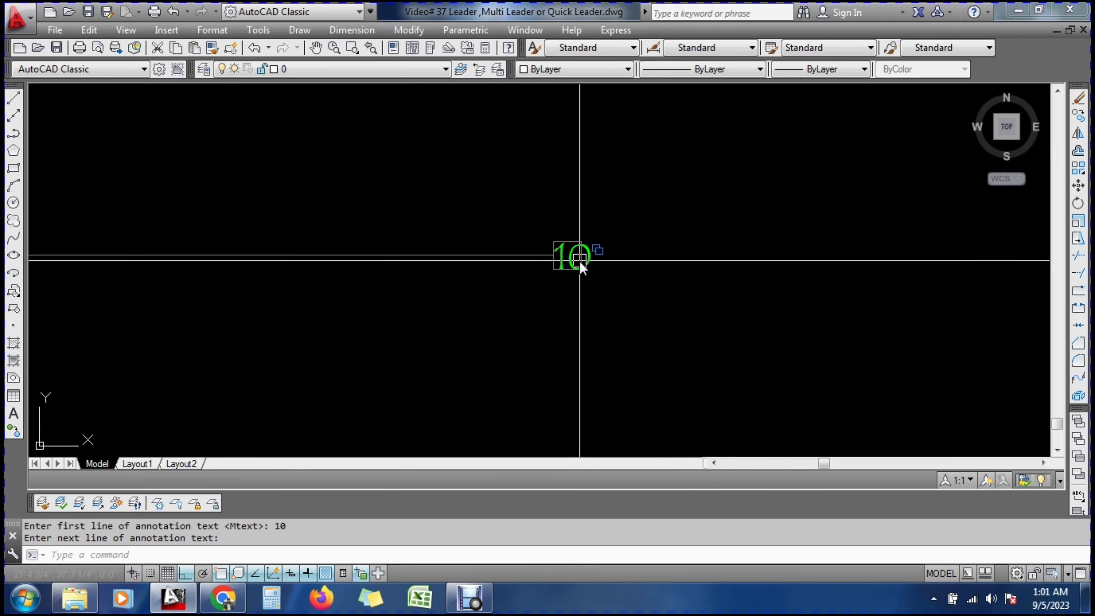
scroll(577, 263, down, 5)
scroll(575, 262, up, 5)
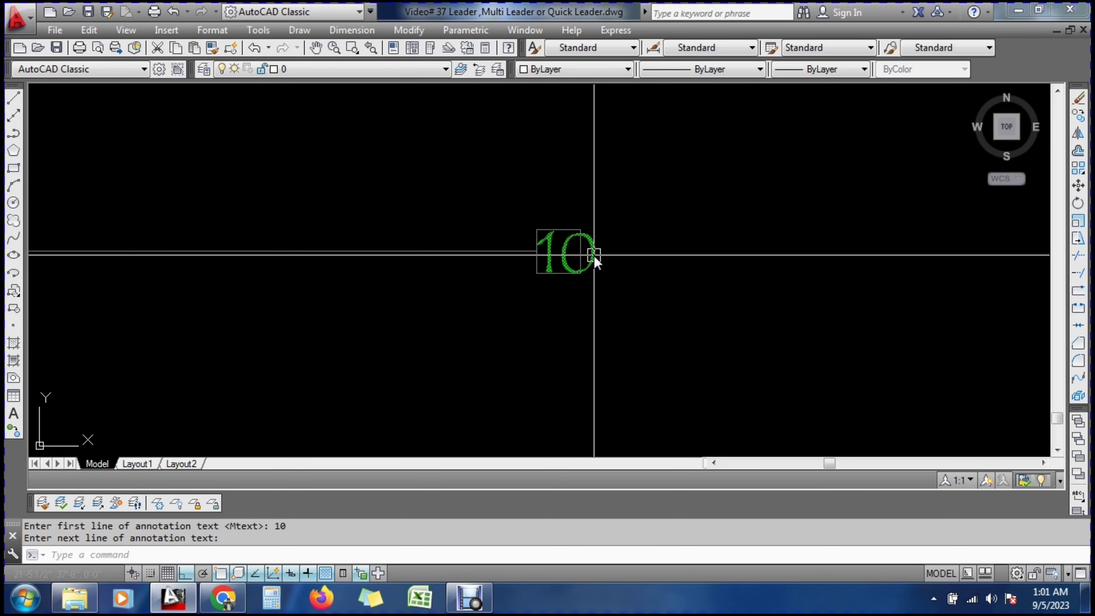
scroll(594, 255, down, 5)
key(Escape)
key(Escape)
scroll(442, 330, down, 5)
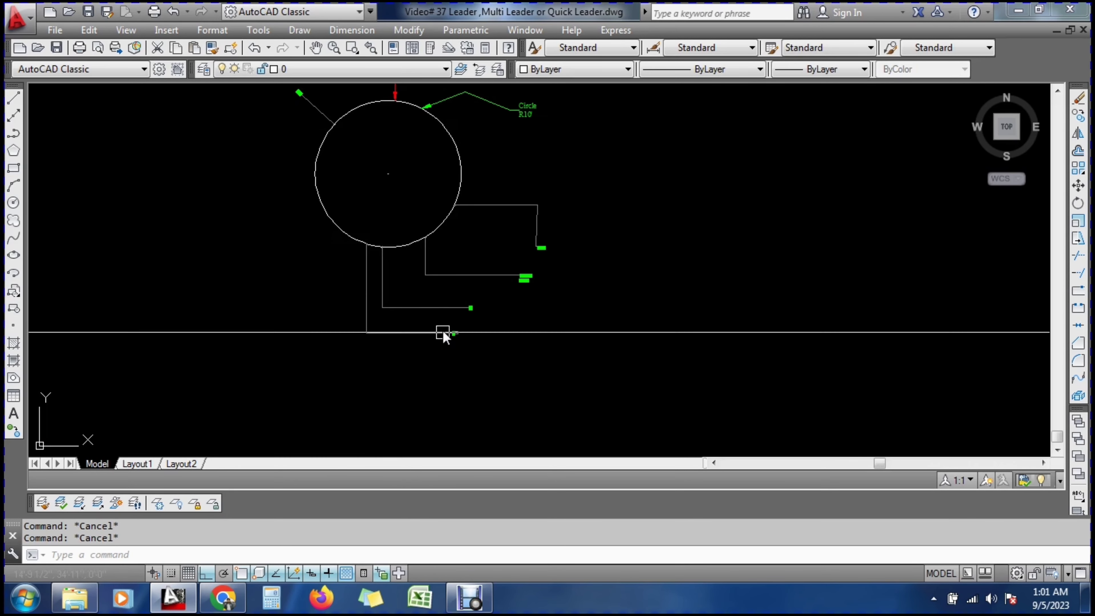
Turn off Frame text and set annotation reuse to Reuse Next in the quick leader settings
text(LE)
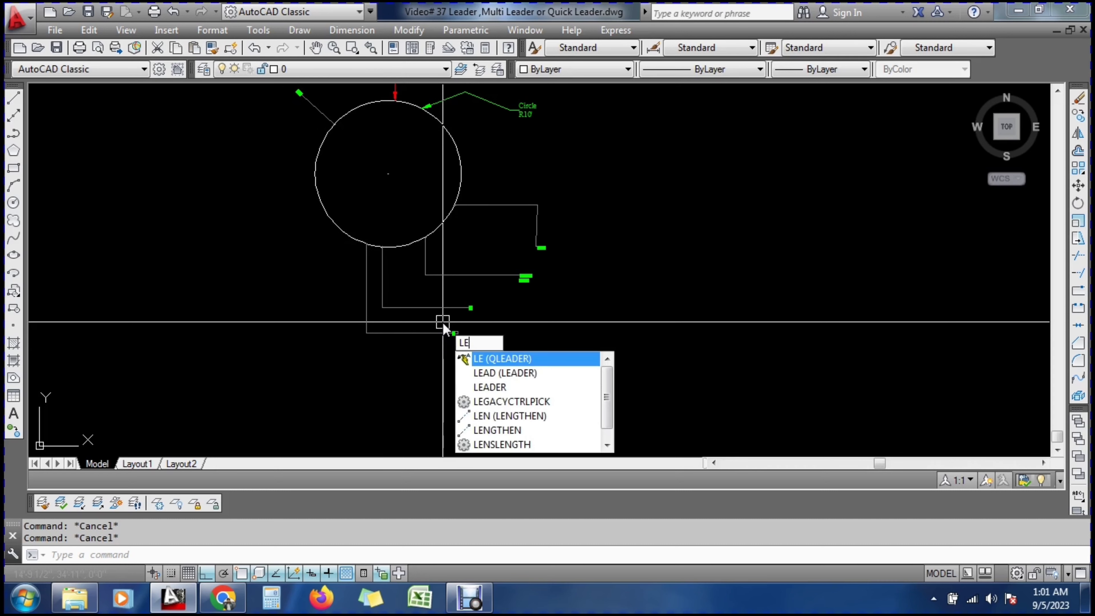
key(Return)
click(295, 555)
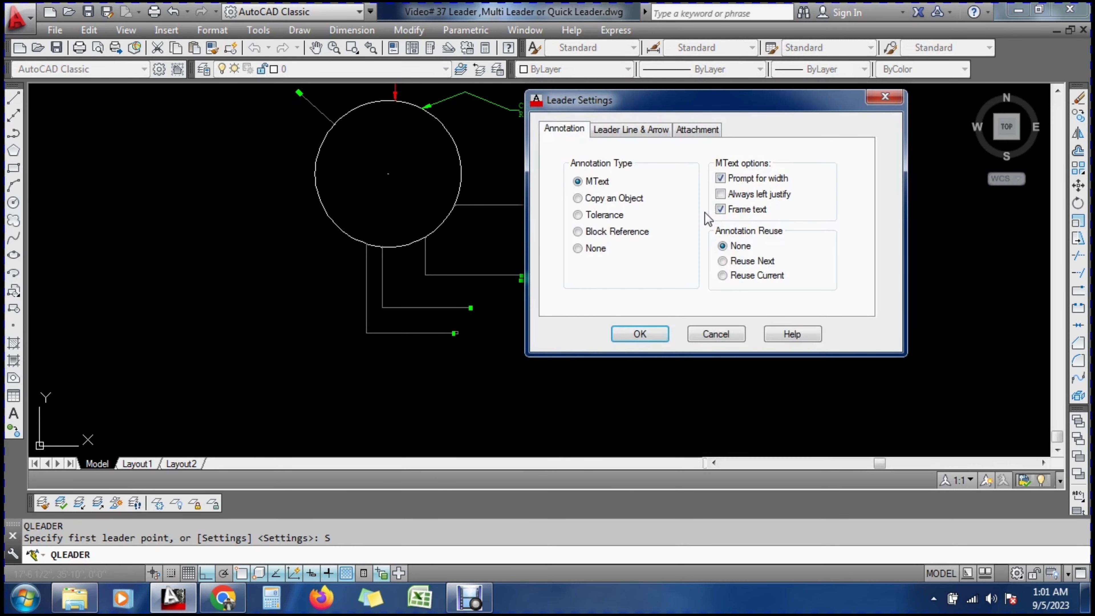
click(733, 211)
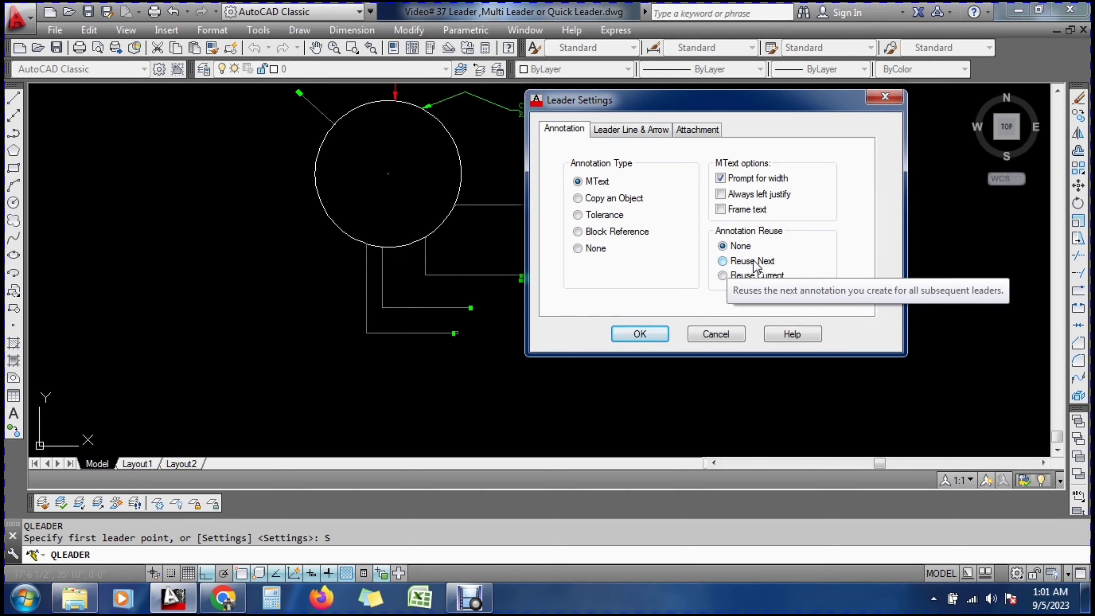
click(631, 334)
Draw a leader from the circle's lower-left edge down and right below the others, with text width 8 and the annotation "A2"
click(348, 245)
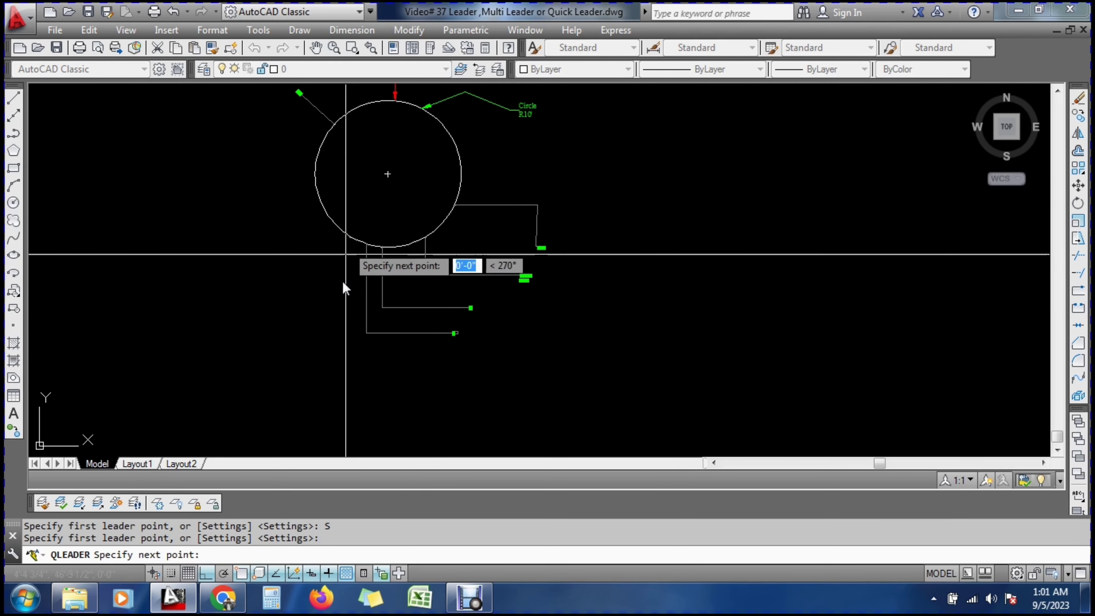
click(351, 356)
click(432, 369)
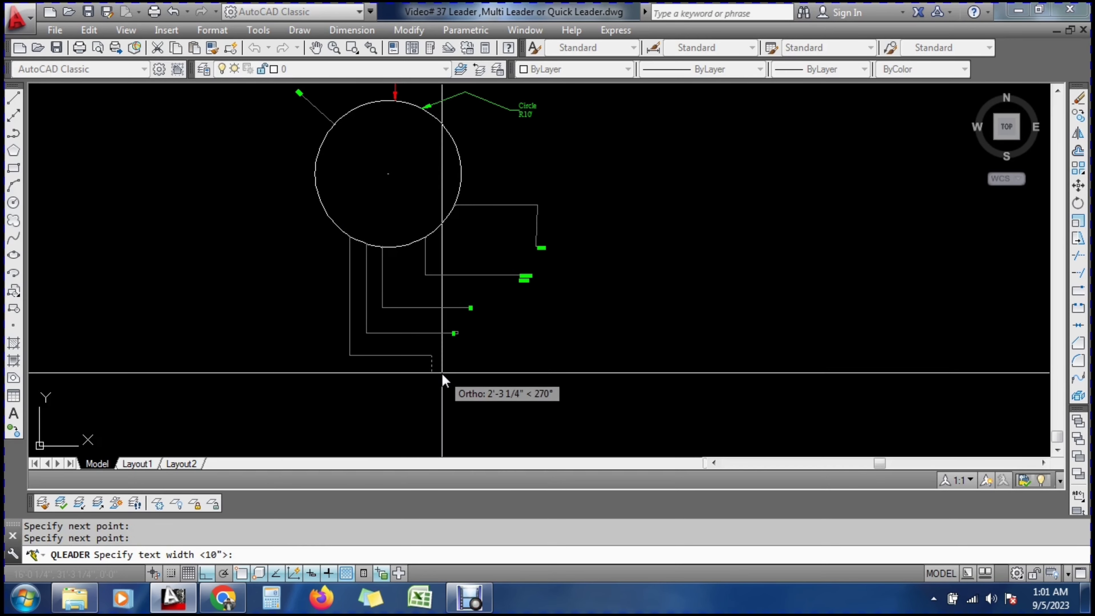
scroll(440, 373, up, 2)
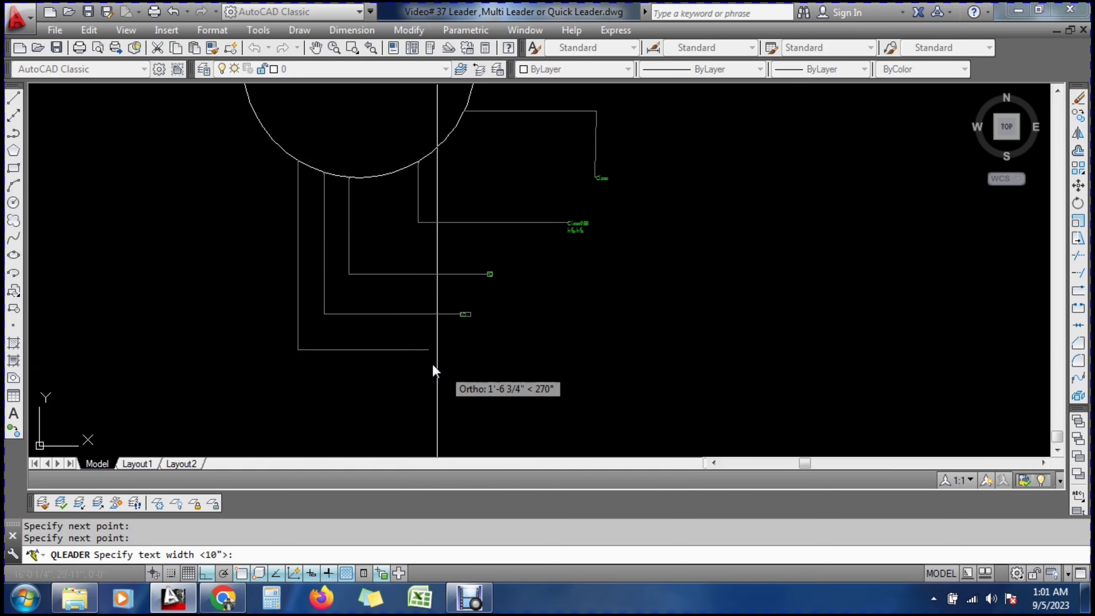
scroll(432, 364, up, 3)
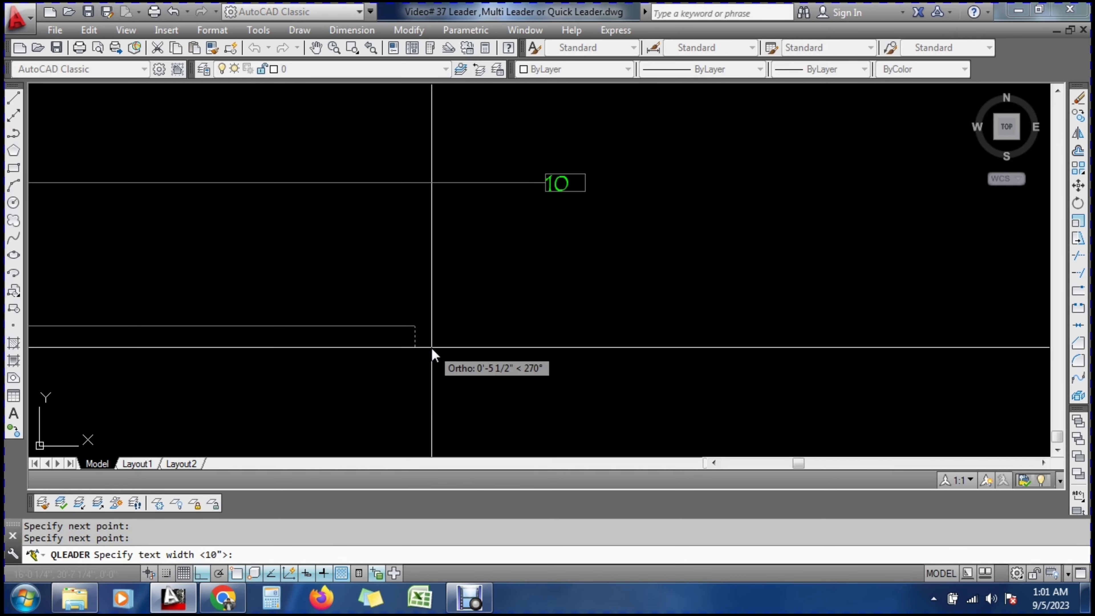
text(8)
key(Return)
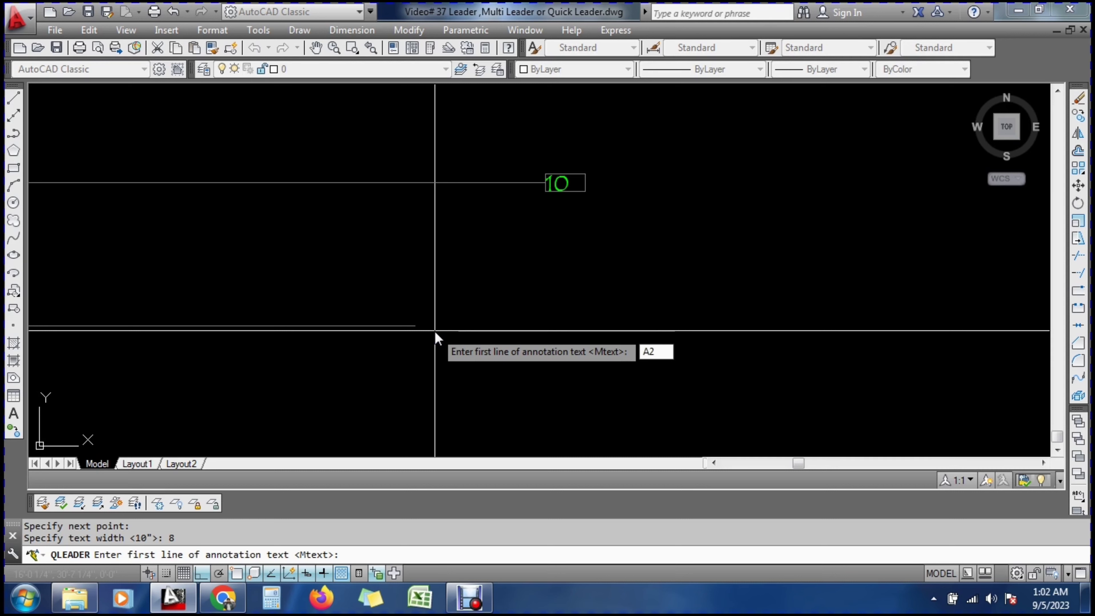
key(Return)
key(Return)
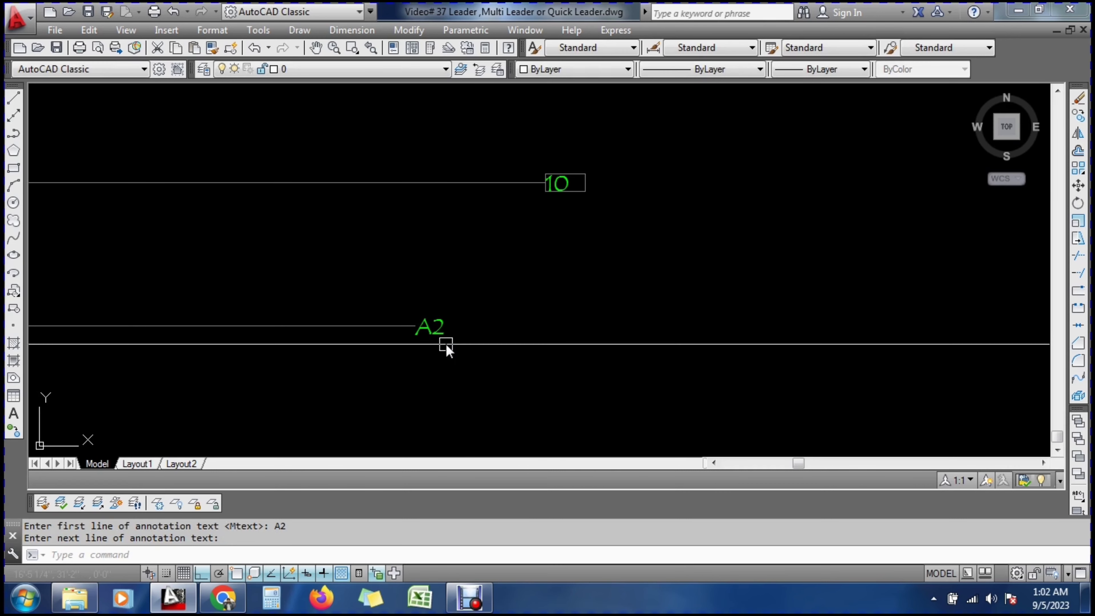
Draw another leader from farther left on the circle, about 21' down and then right, reusing the "A2" annotation
scroll(499, 349, down, 8)
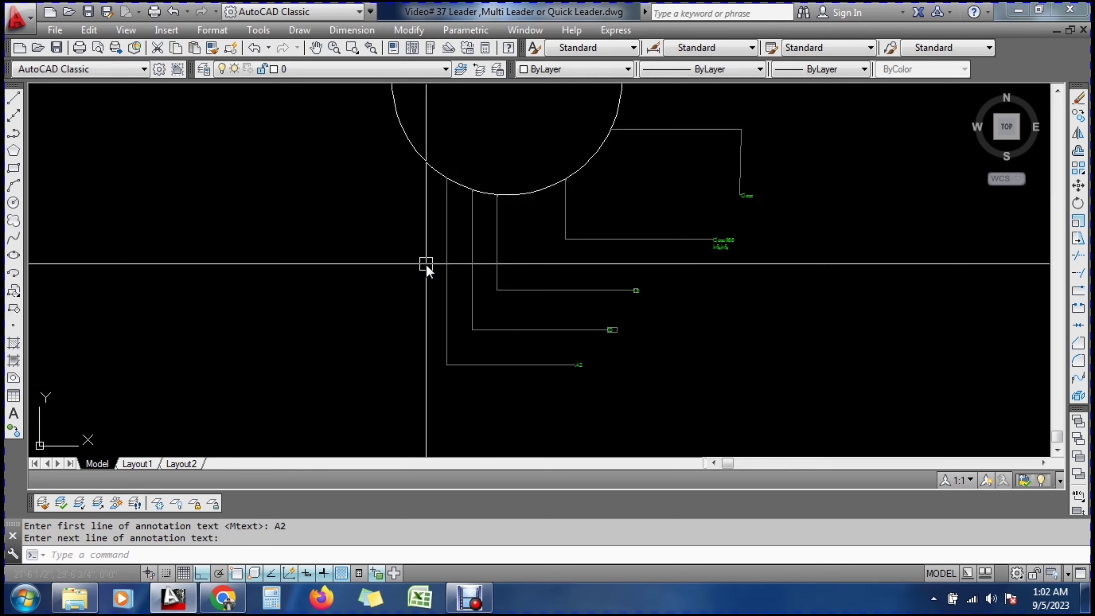
text(LE)
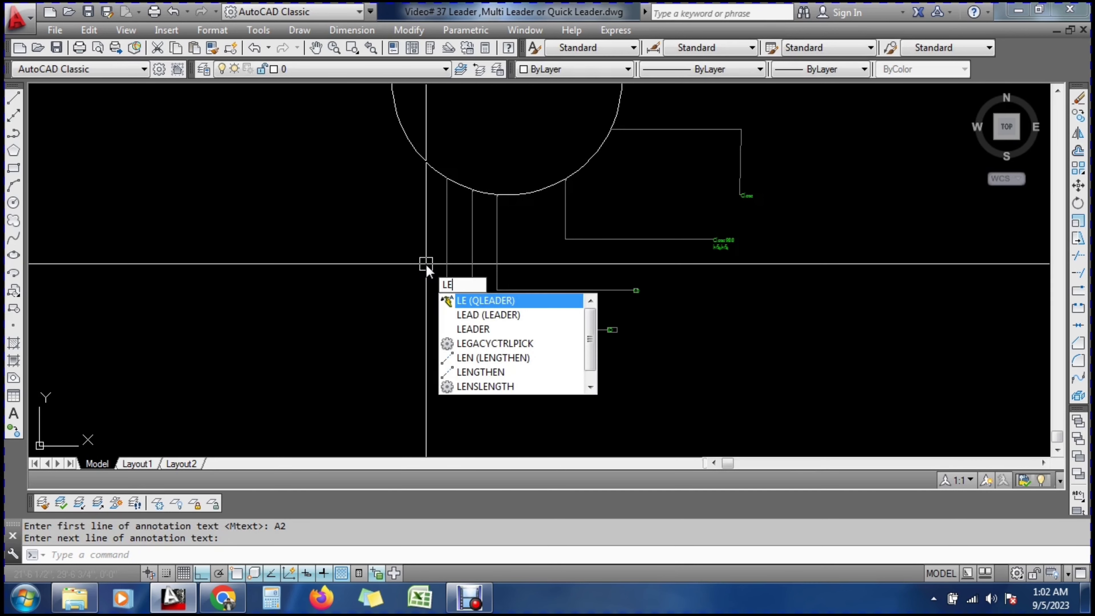
key(Return)
click(427, 162)
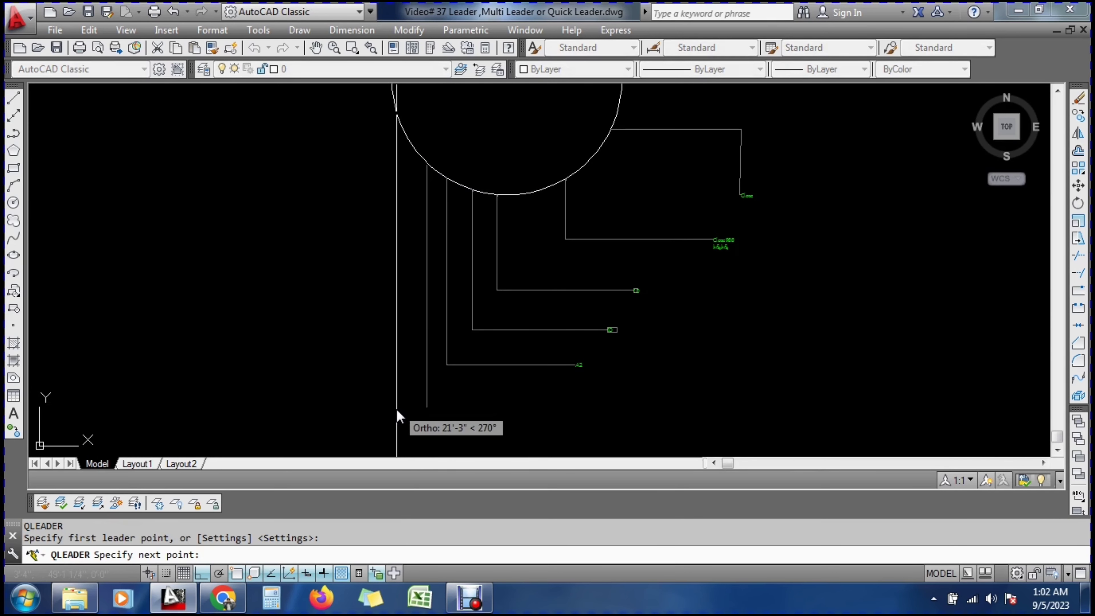
click(428, 401)
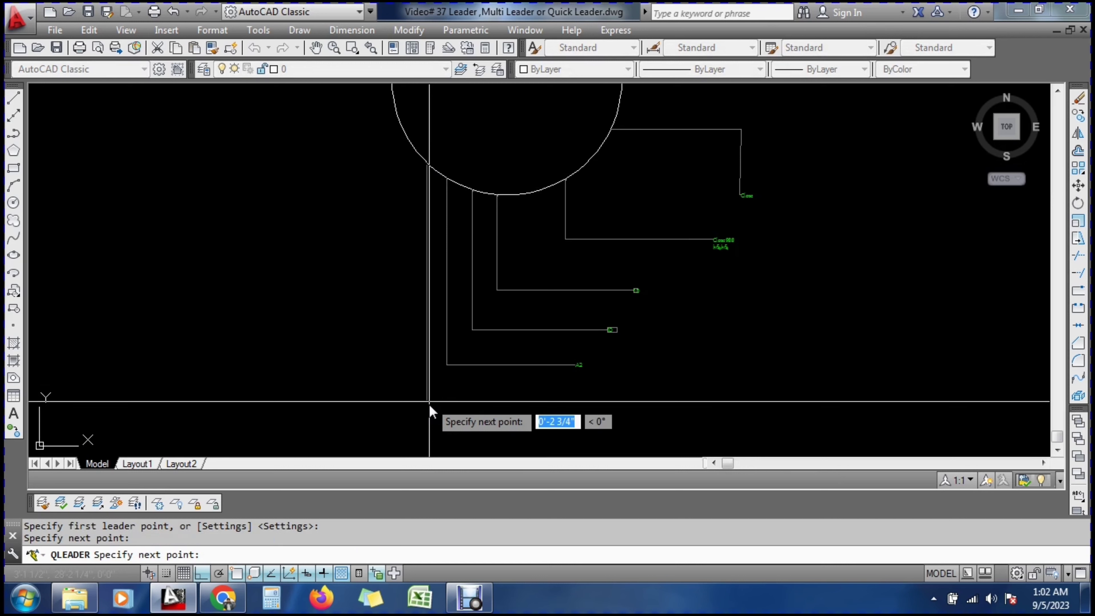
click(555, 400)
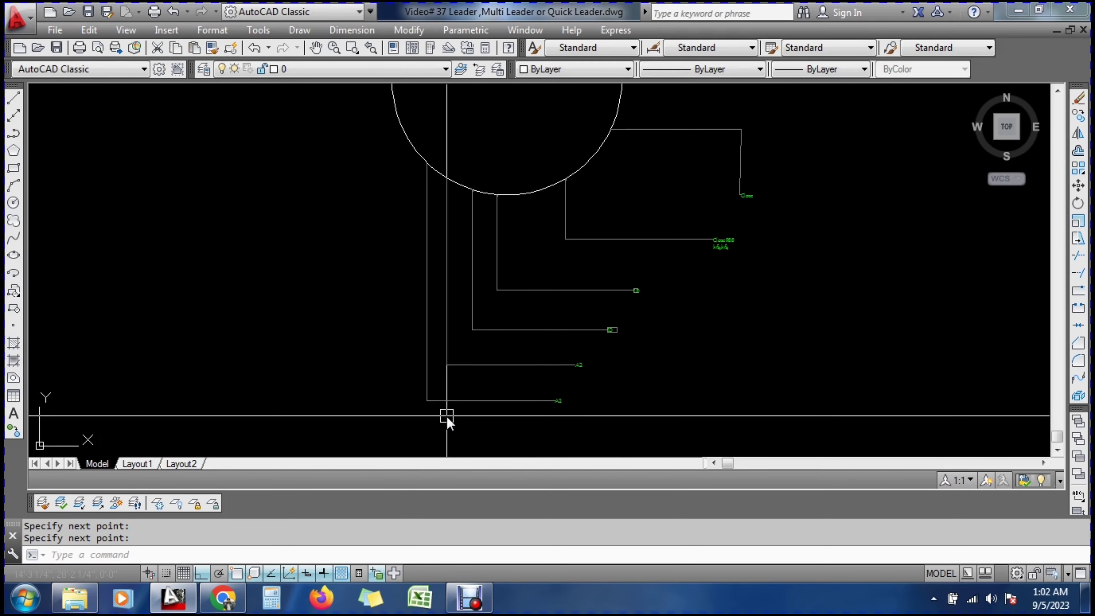
scroll(506, 416, up, 4)
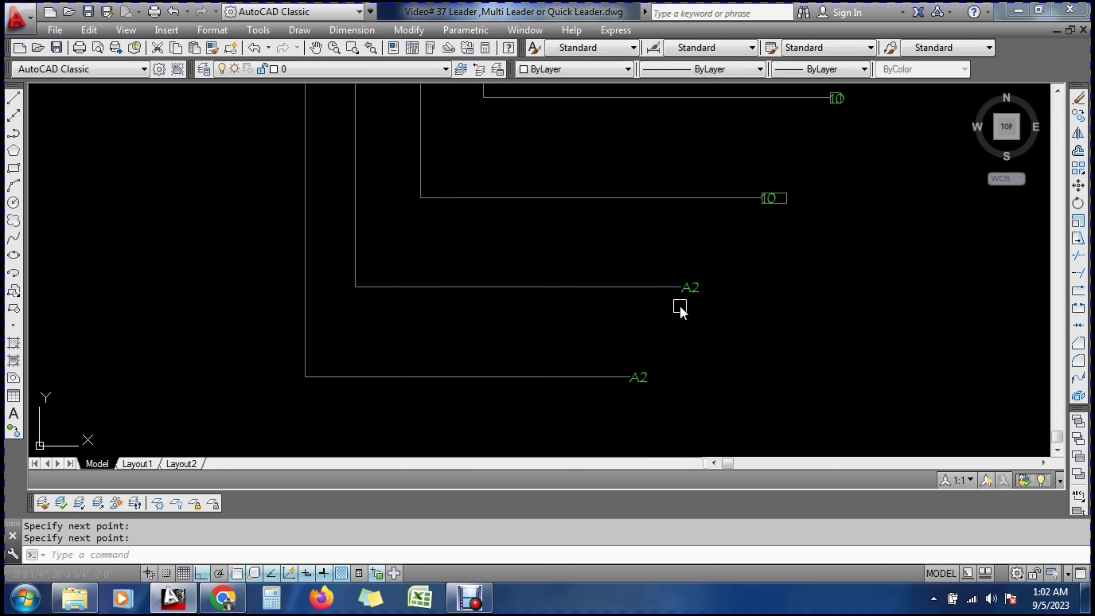
Draw a leader from the circle's center up and right with a horizontal end segment, reusing the "A2" annotation
scroll(688, 301, down, 5)
scroll(632, 255, up, 3)
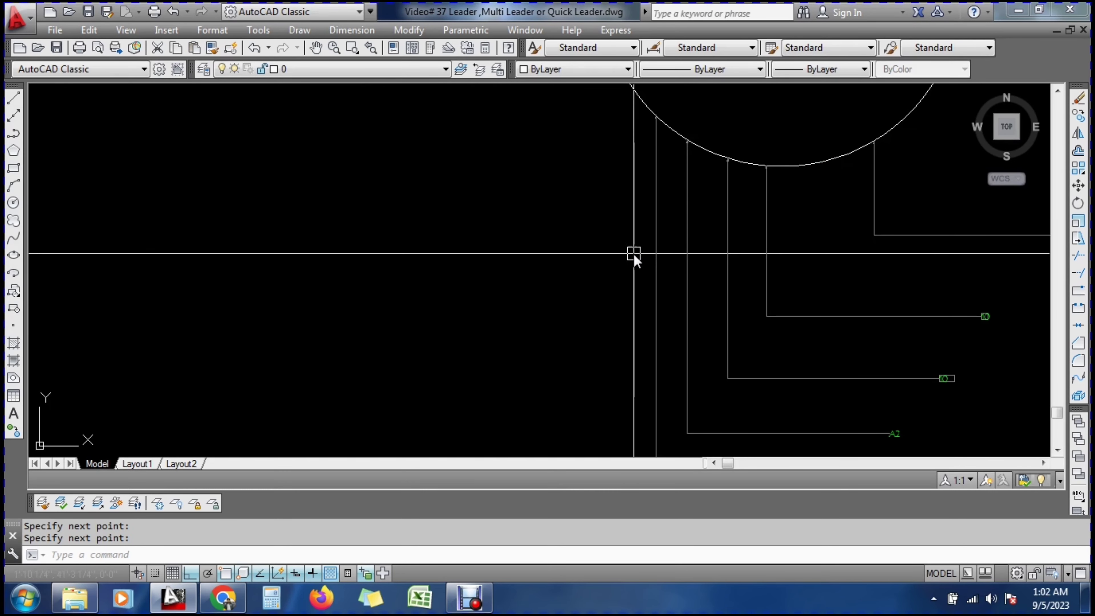
scroll(635, 261, down, 5)
text(le)
key(Return)
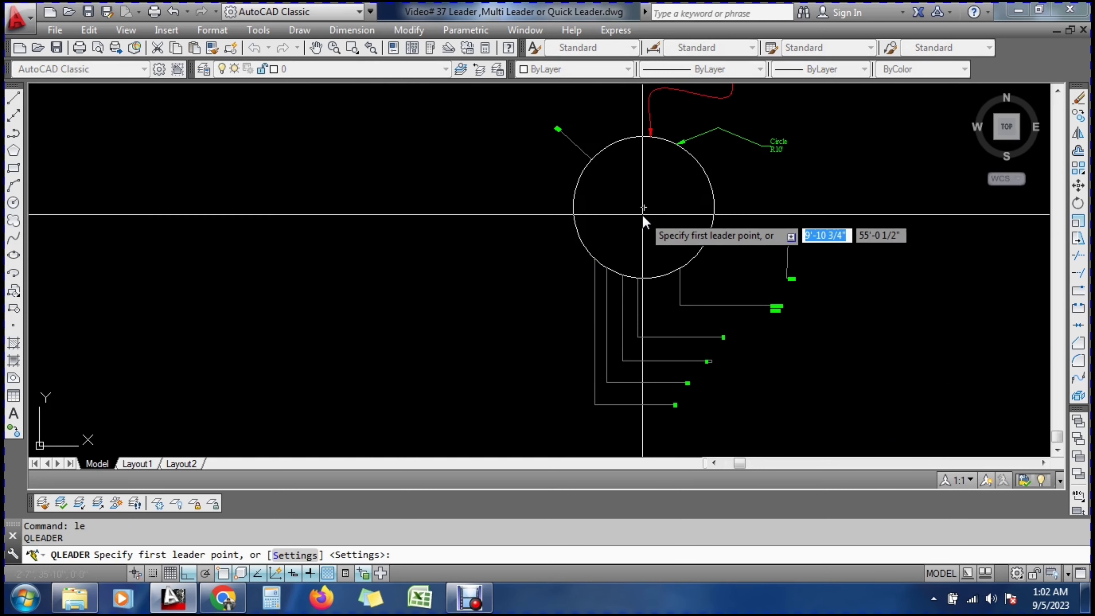
click(642, 211)
key(F8)
click(797, 175)
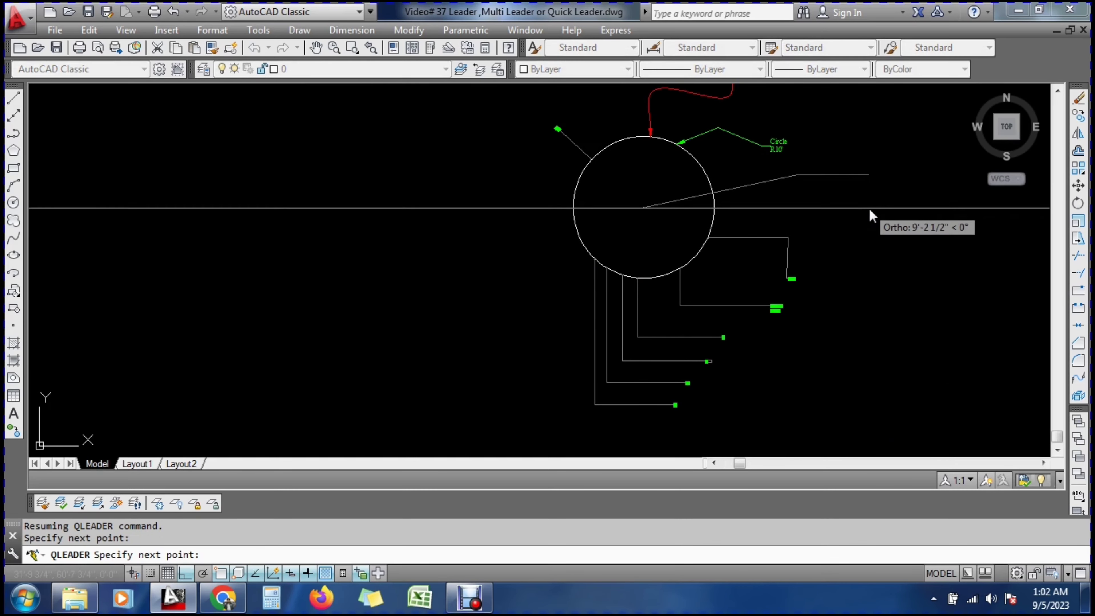
click(907, 177)
scroll(904, 176, up, 6)
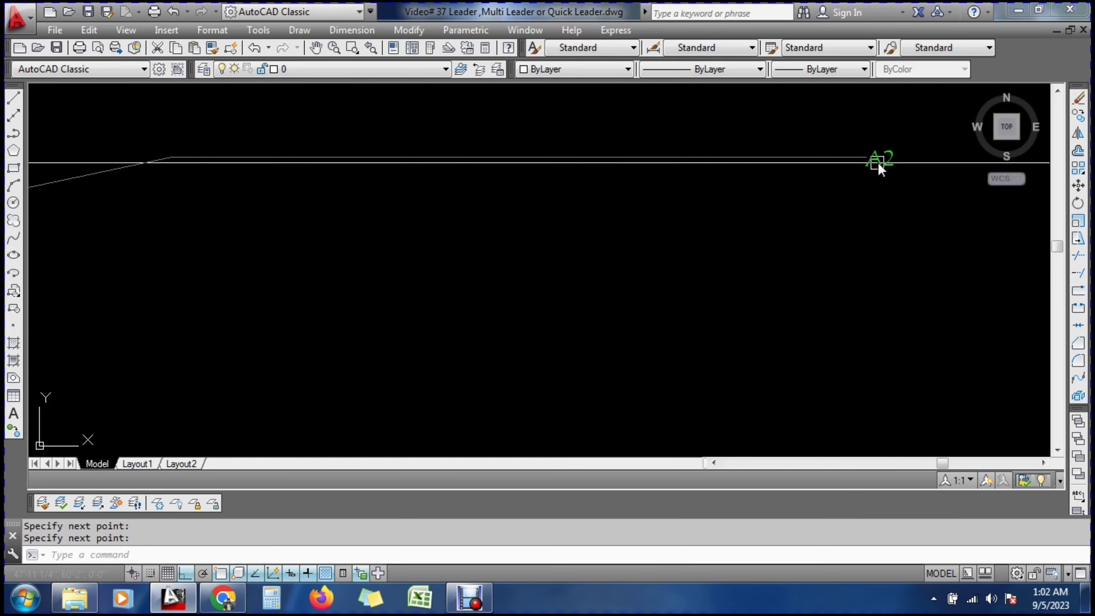
scroll(881, 167, down, 5)
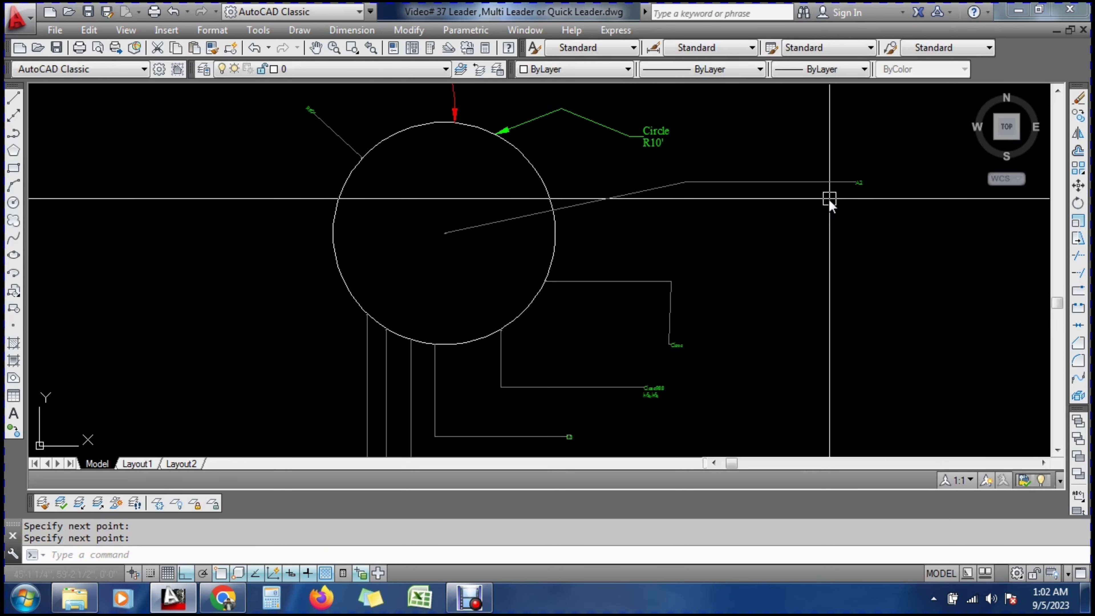
text(le)
key(Return)
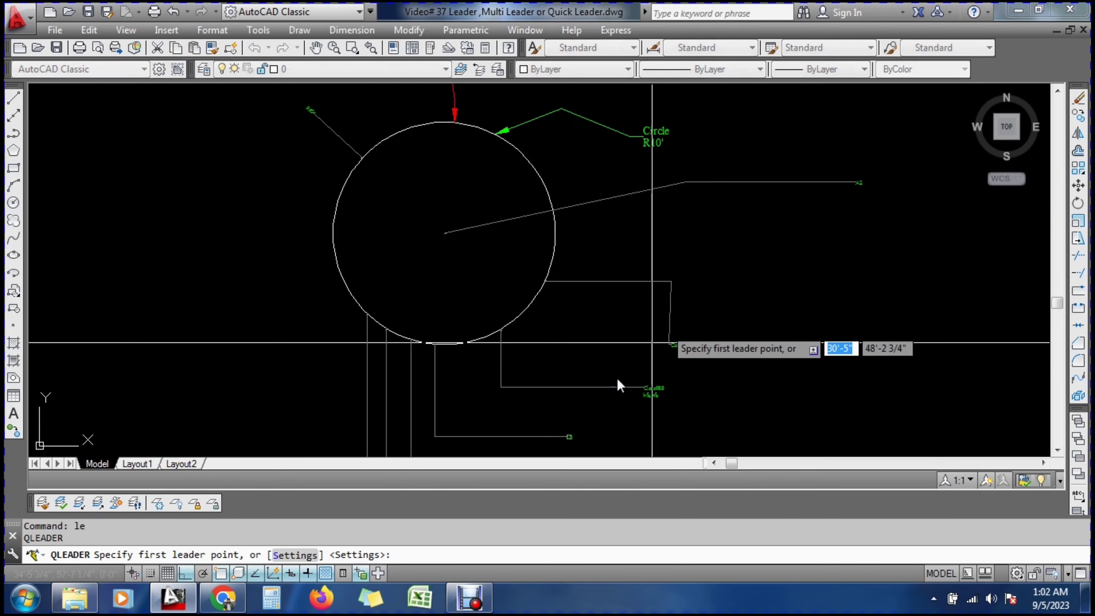
text(s)
key(Return)
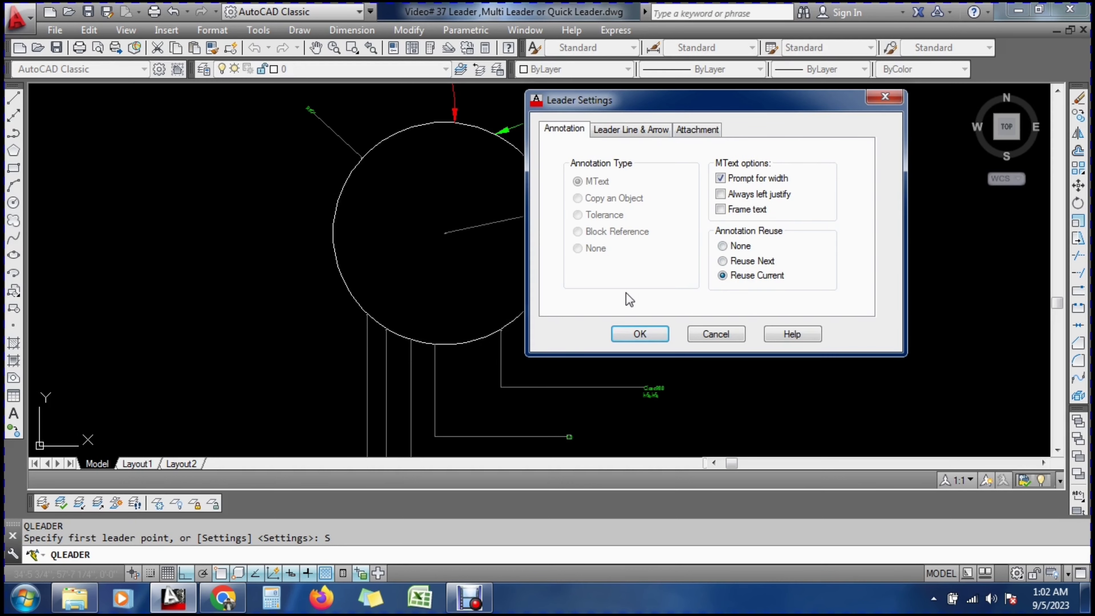
click(733, 246)
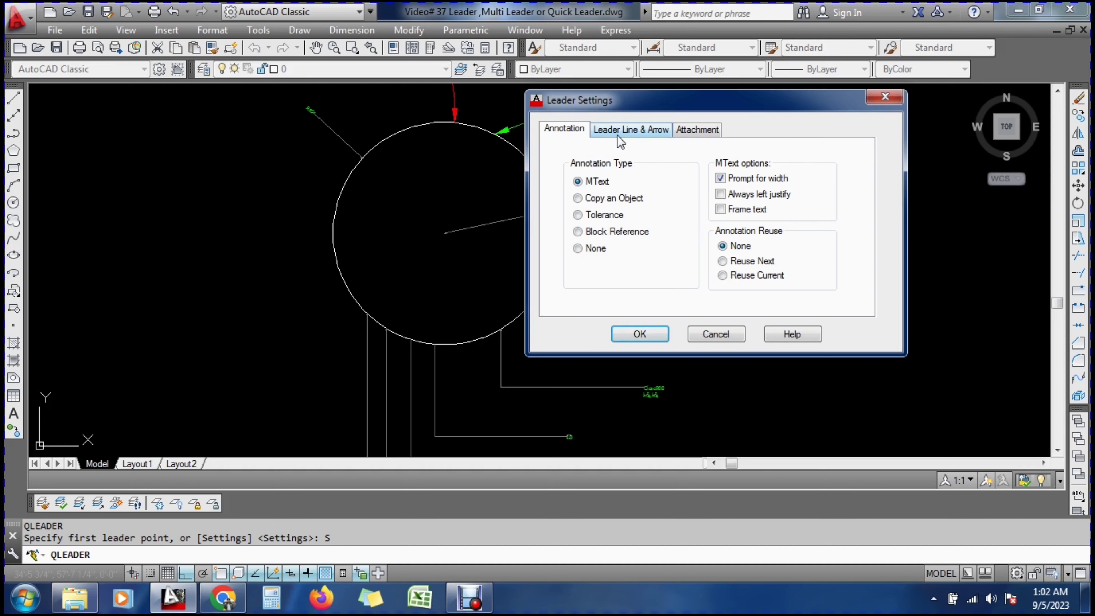
click(663, 130)
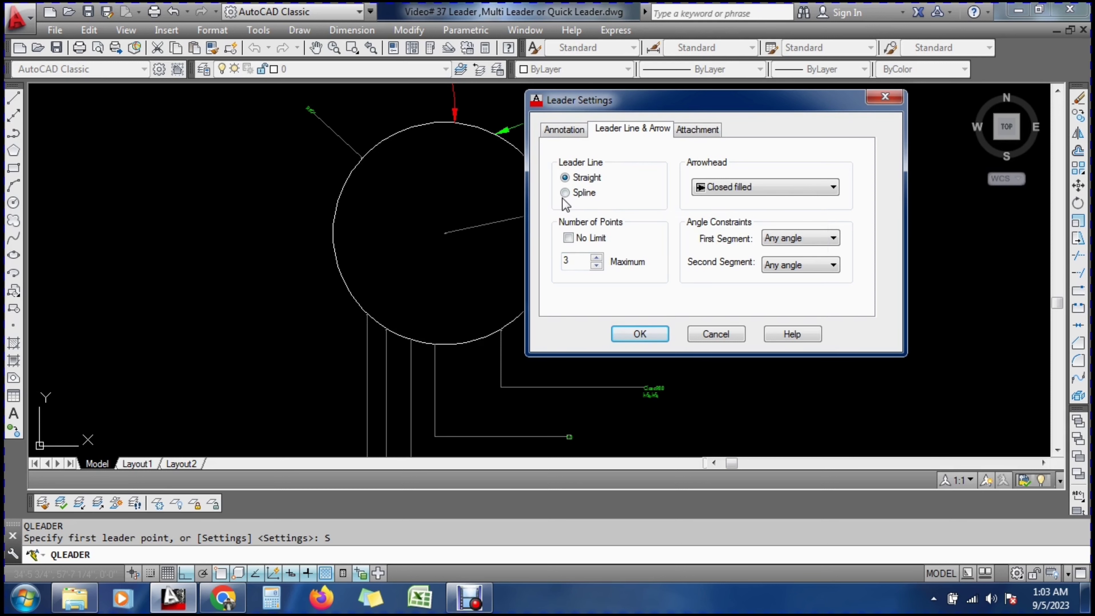
click(723, 332)
scroll(652, 387, down, 4)
scroll(636, 323, up, 4)
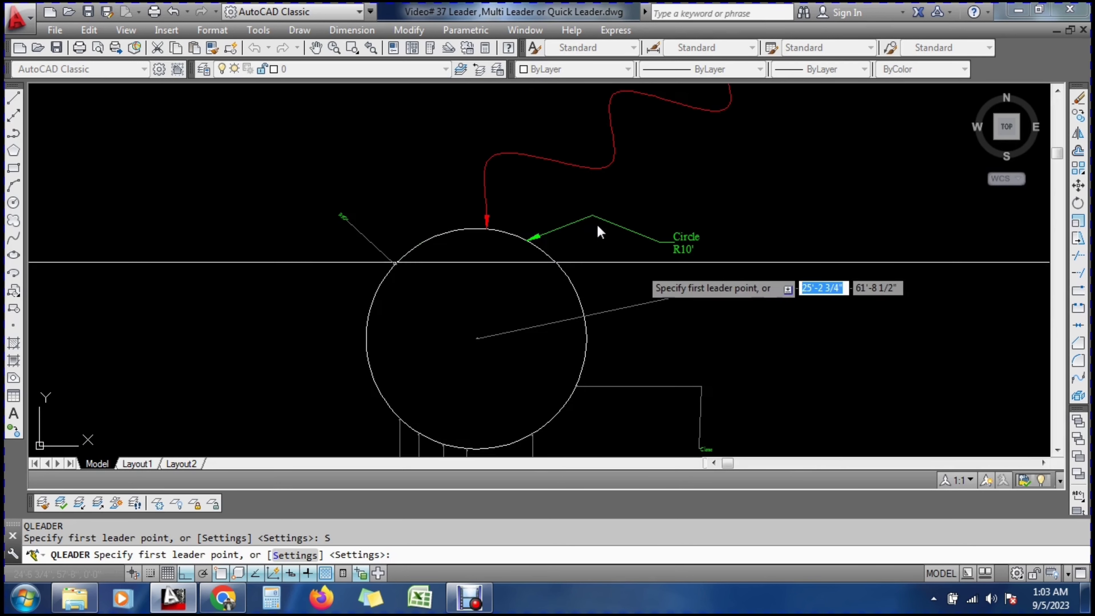
scroll(523, 345, down, 2)
text(le)
key(Return)
key(Escape)
scroll(432, 449, up, 2)
key(Escape)
key(Escape)
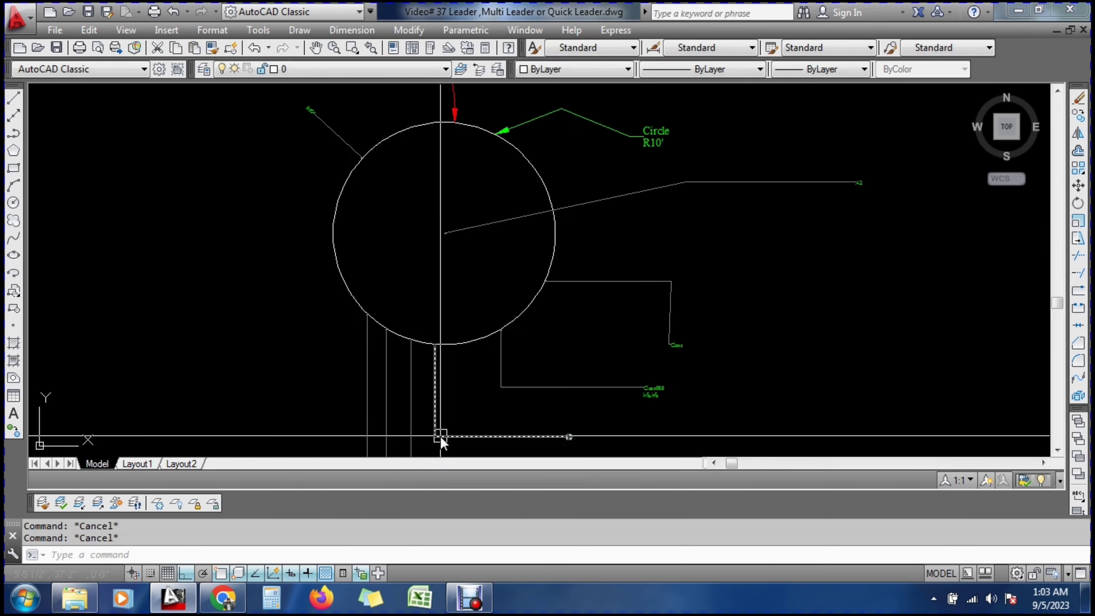
Set the quick leader's line type to Spline with a maximum of 2 points
text(le)
key(Return)
click(294, 555)
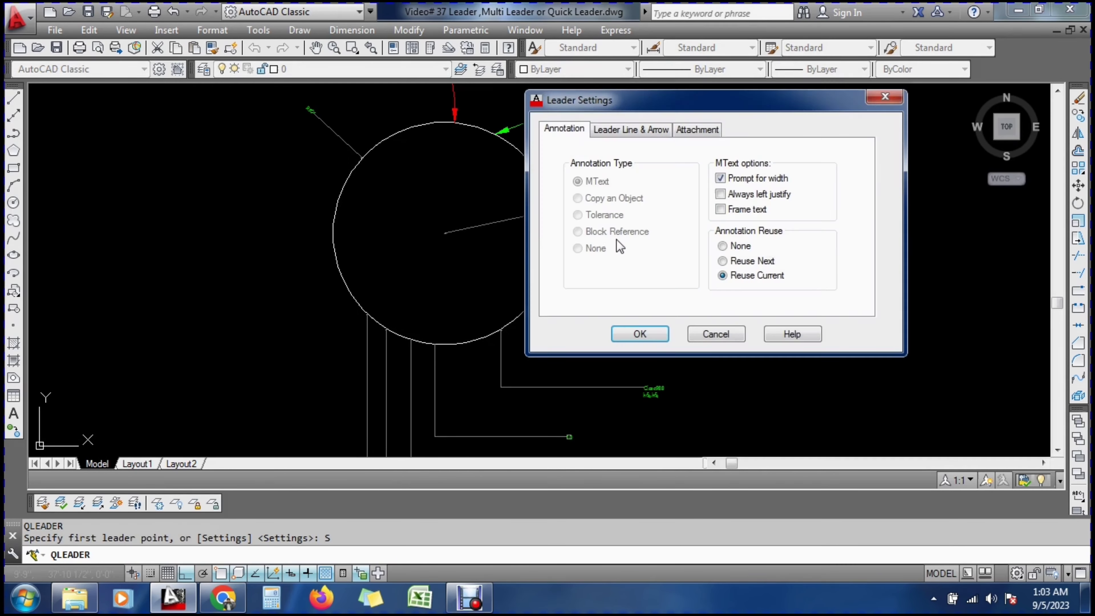
click(666, 129)
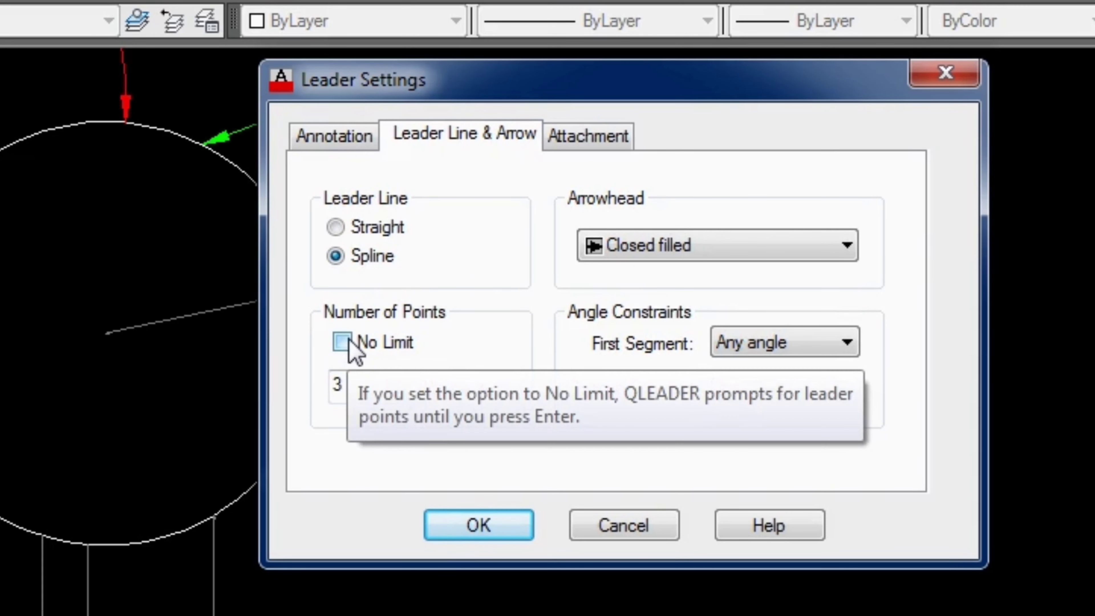
click(349, 341)
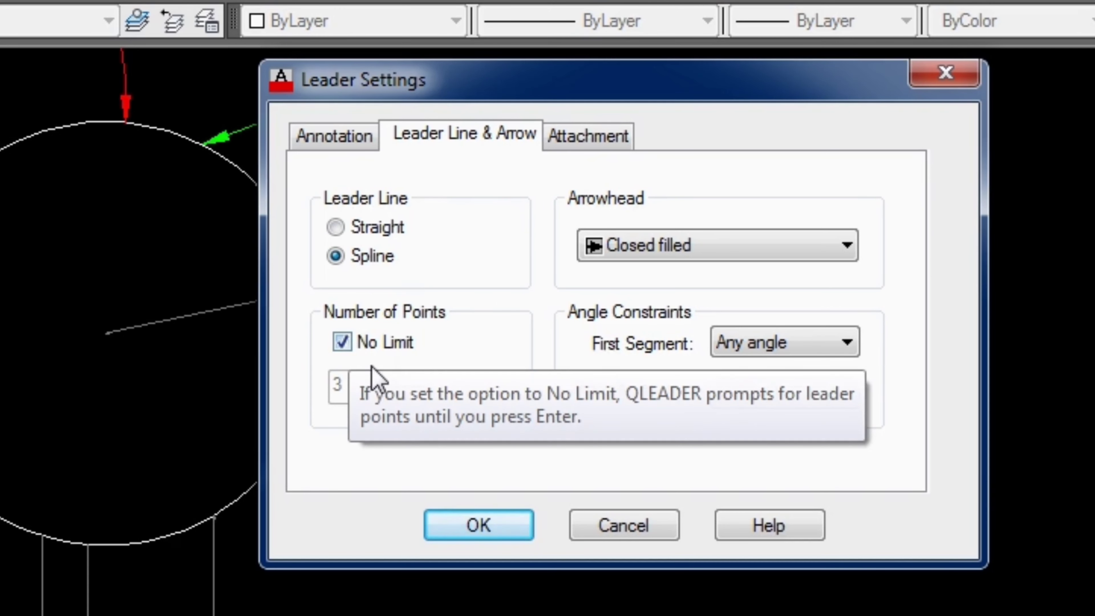
click(343, 344)
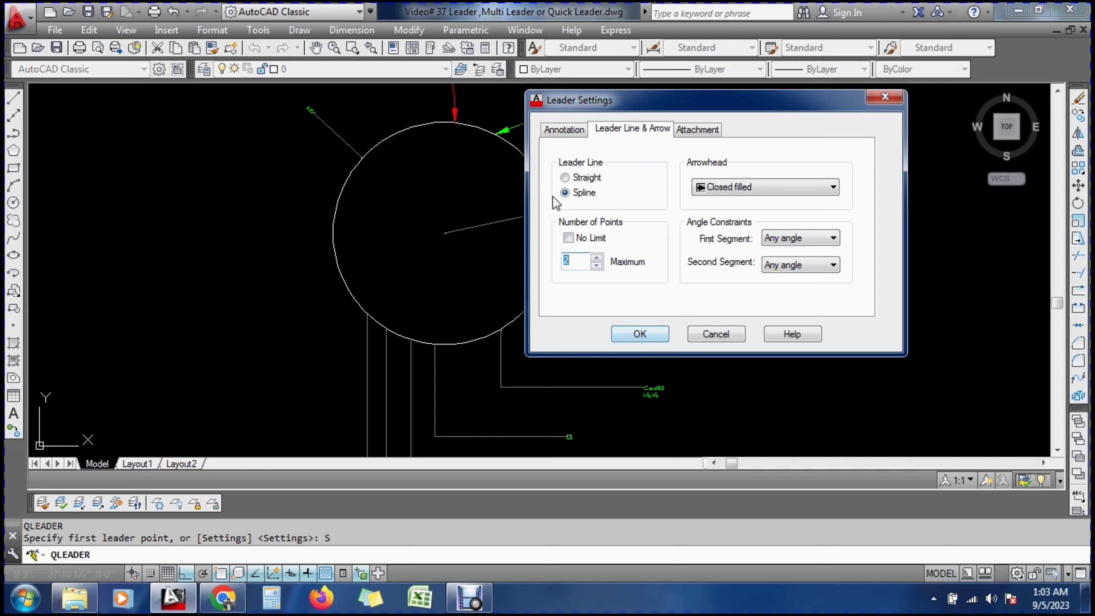
click(642, 340)
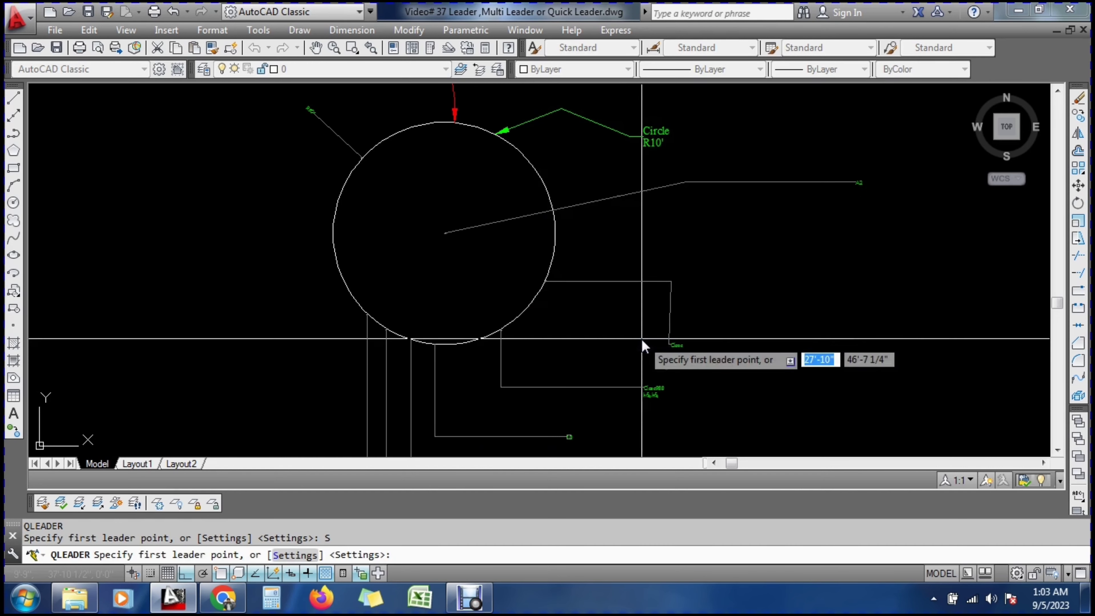
Draw a spline leader about 14' long from the circle's right edge slightly upward to the right, reusing the "A2" annotation
click(557, 249)
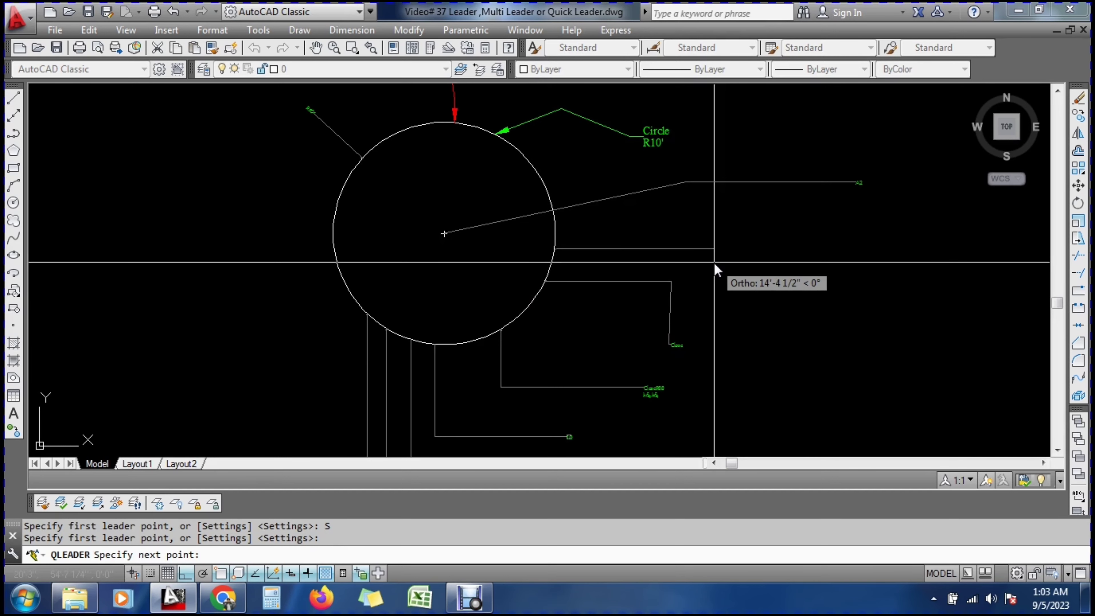
key(F8)
click(712, 232)
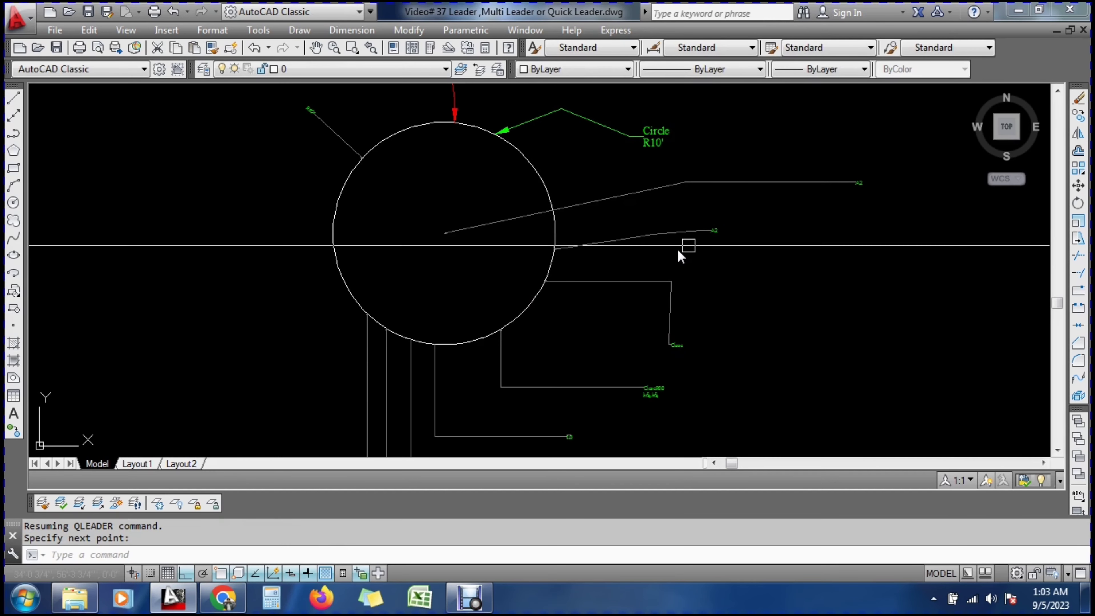
scroll(677, 250, up, 8)
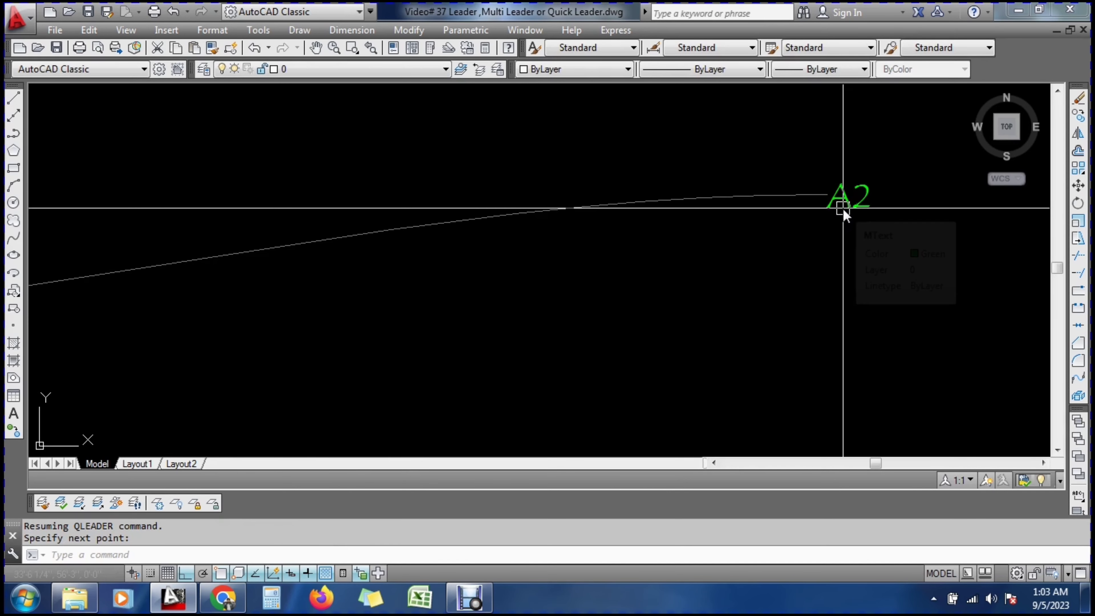
scroll(842, 208, down, 8)
Set the quick leader's annotation reuse to None, its line to Straight and its number of points to No Limit
text(le)
key(Return)
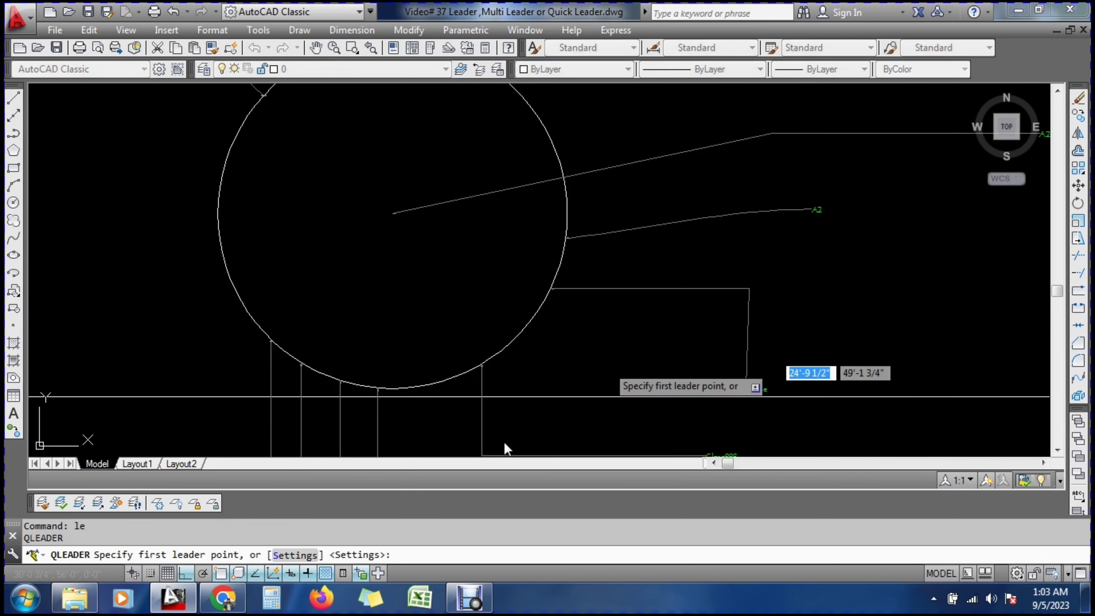
click(300, 556)
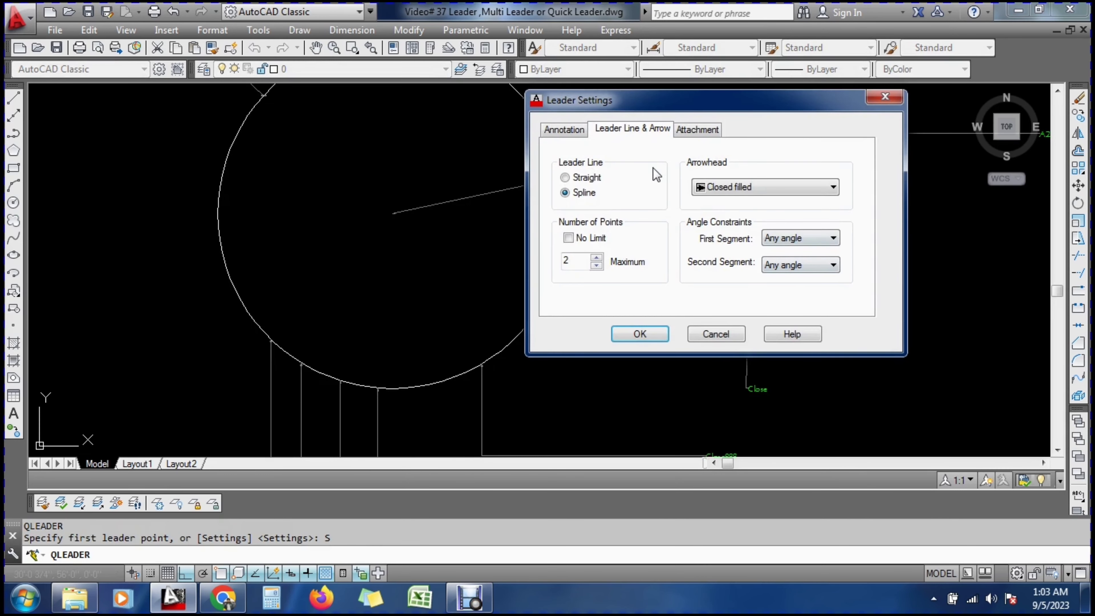
click(564, 128)
click(736, 246)
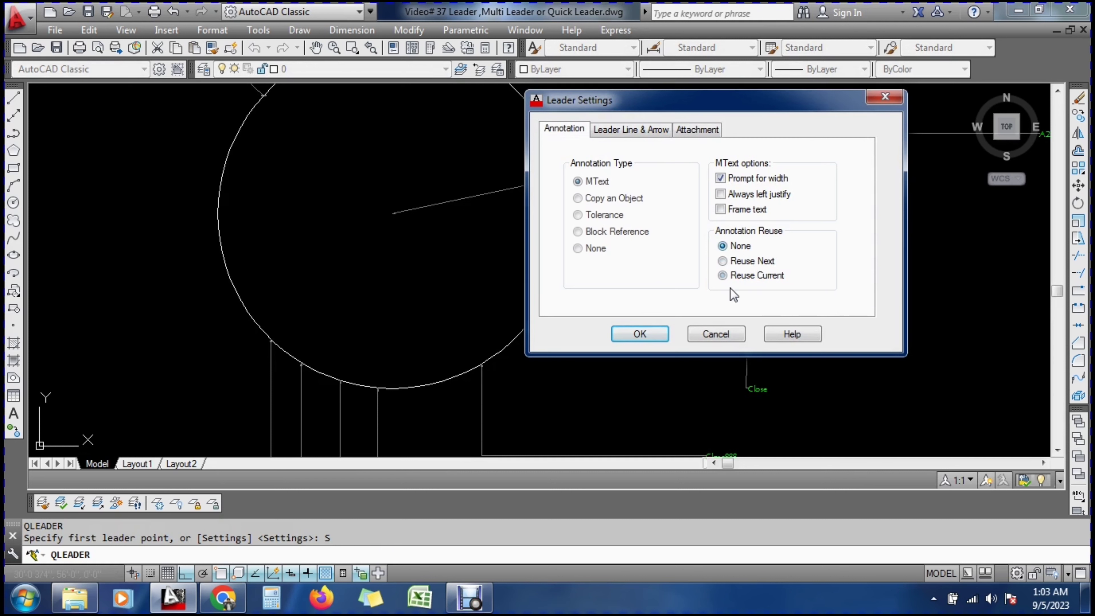
click(632, 129)
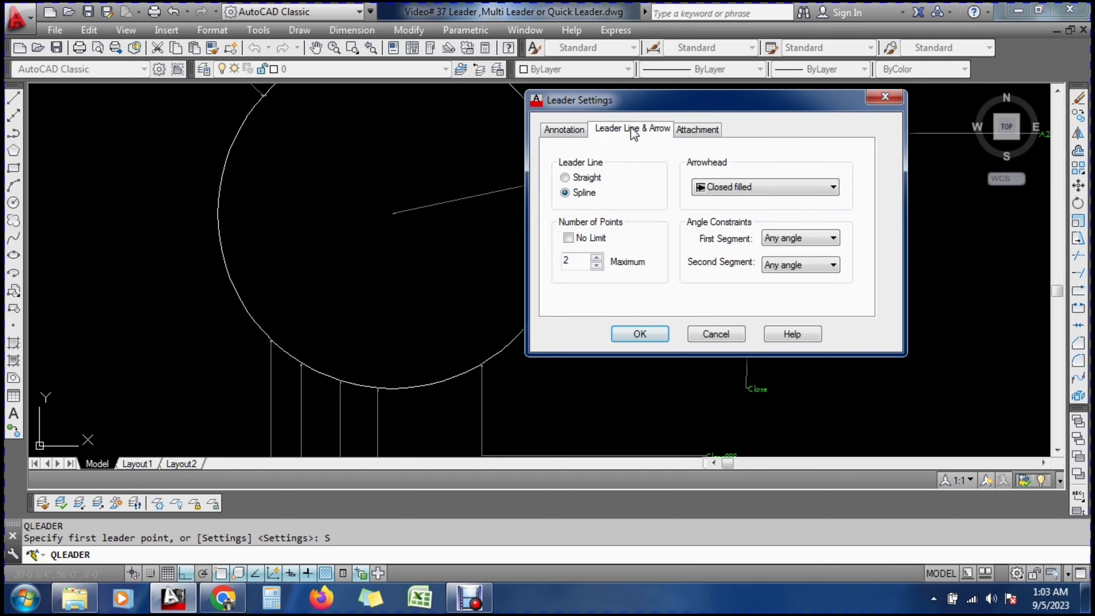
click(565, 180)
click(568, 238)
click(633, 334)
Draw a long right-angled zigzag leader from the circle's left edge outward to the left, ending above and left of the circle
scroll(561, 302, down, 4)
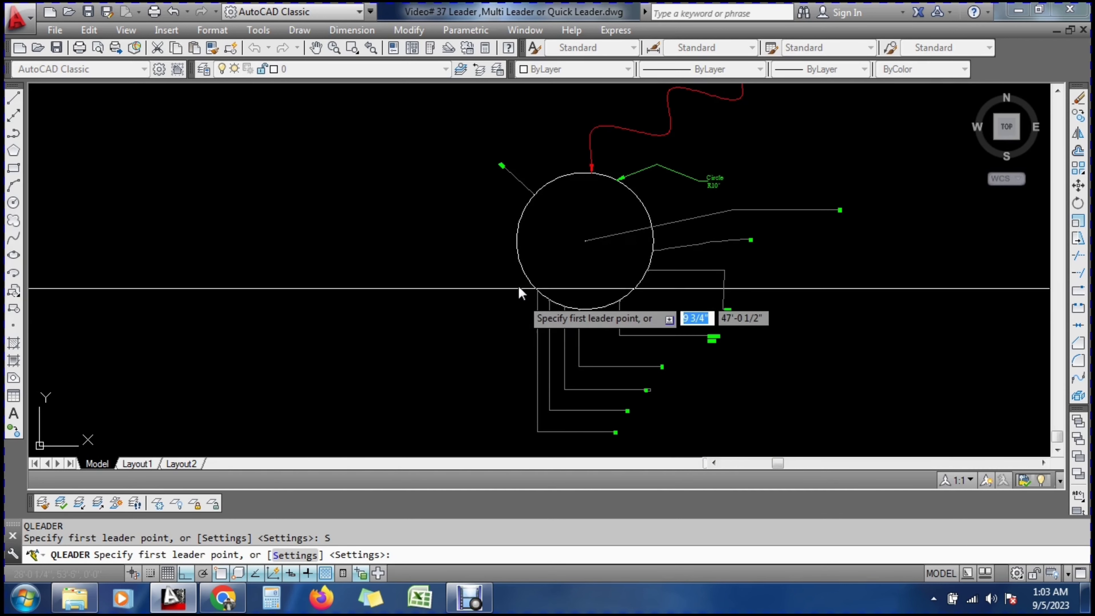
click(520, 275)
scroll(435, 314, down, 4)
click(430, 307)
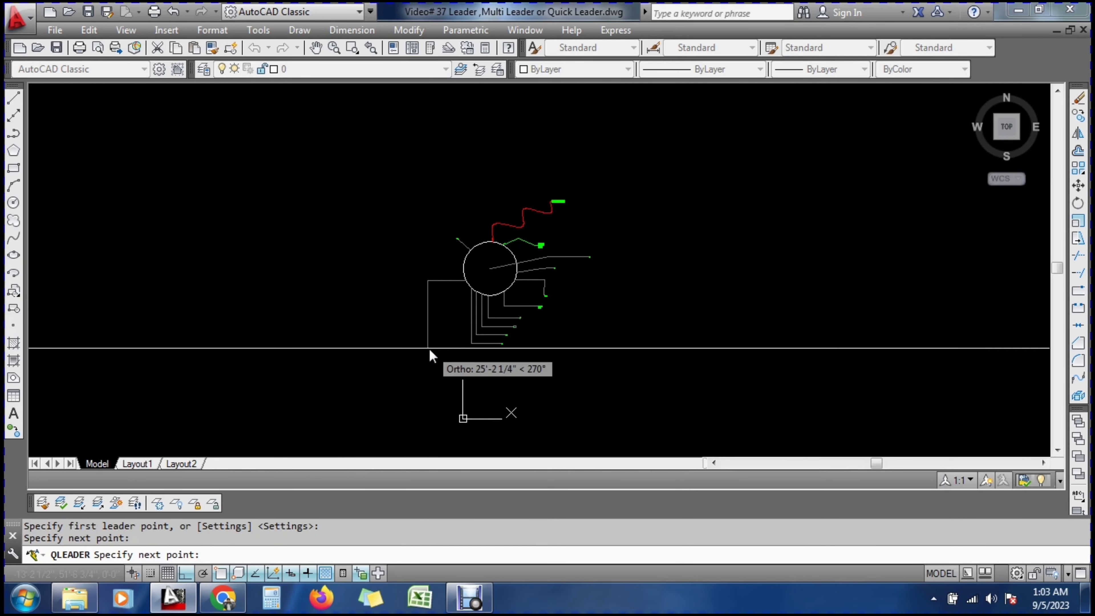
click(429, 347)
click(380, 271)
click(374, 194)
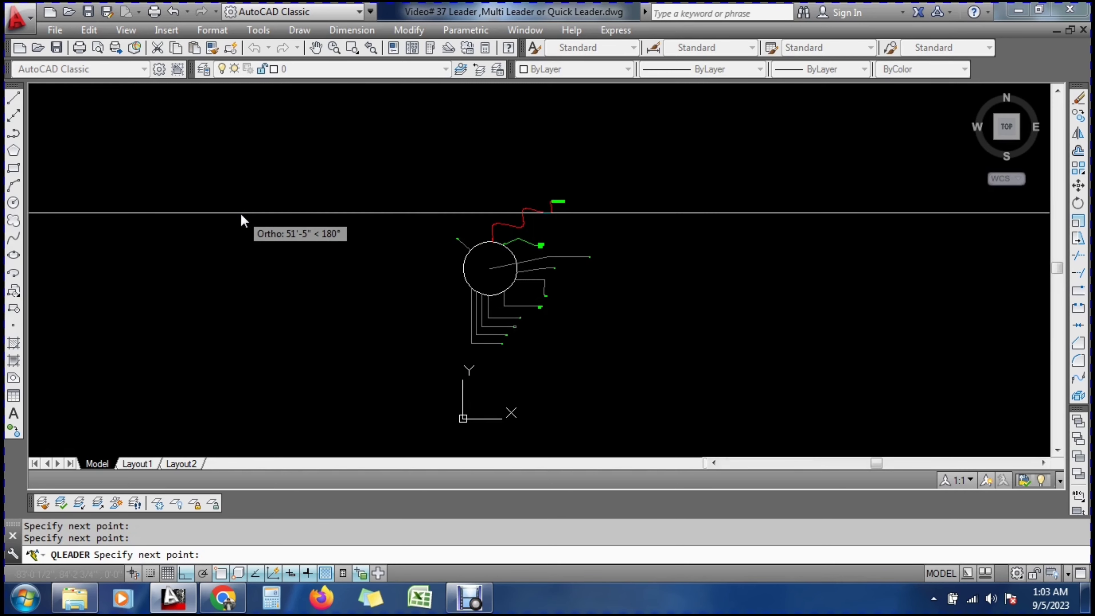
click(241, 211)
click(230, 321)
click(146, 324)
click(149, 266)
click(198, 228)
click(211, 187)
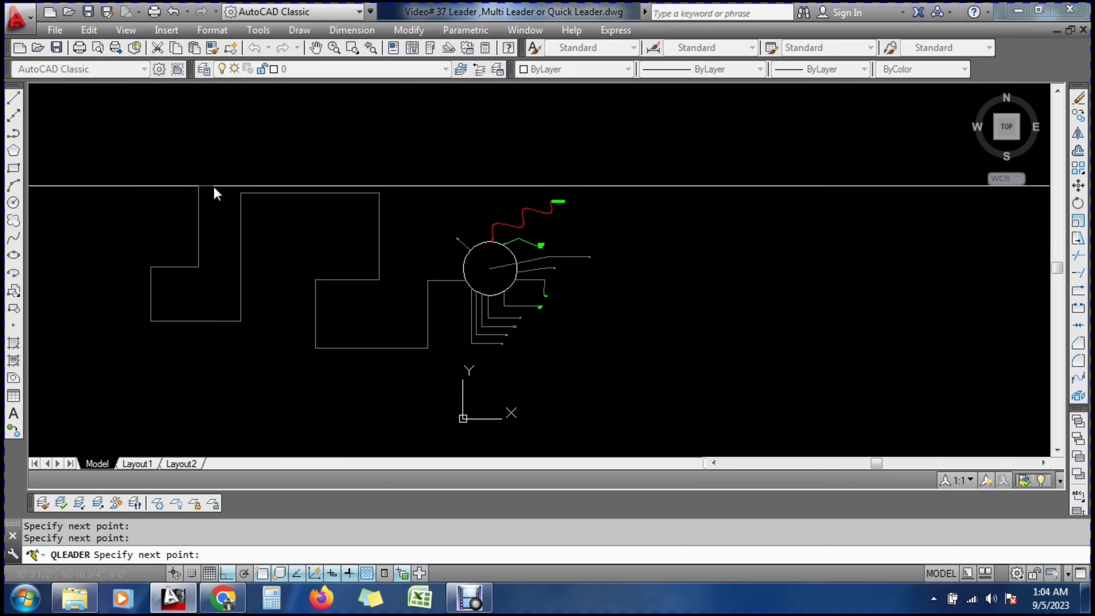
click(274, 164)
click(285, 139)
key(Return)
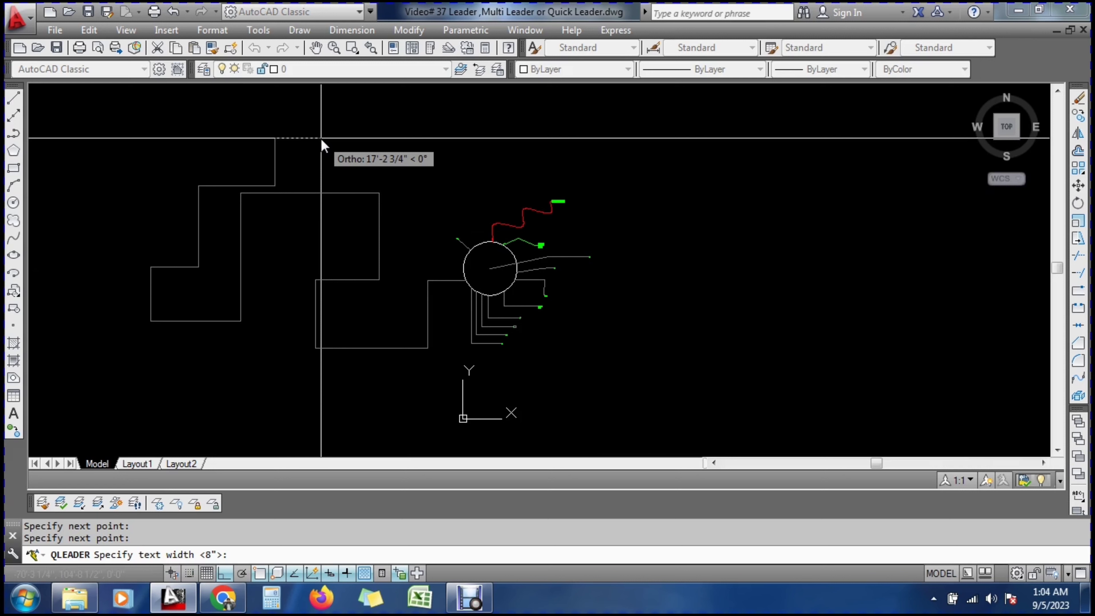
Finish the zigzag leader with text width 8" and the annotation "Mtext"
key(Return)
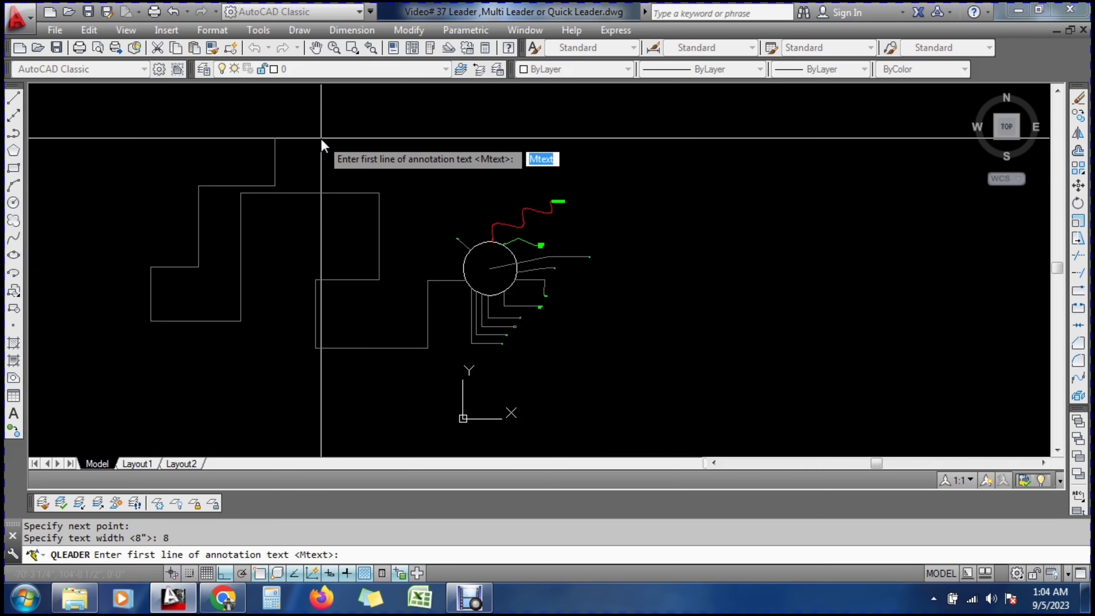
text(Mtext)
key(Return)
key(Return)
scroll(276, 155, up, 5)
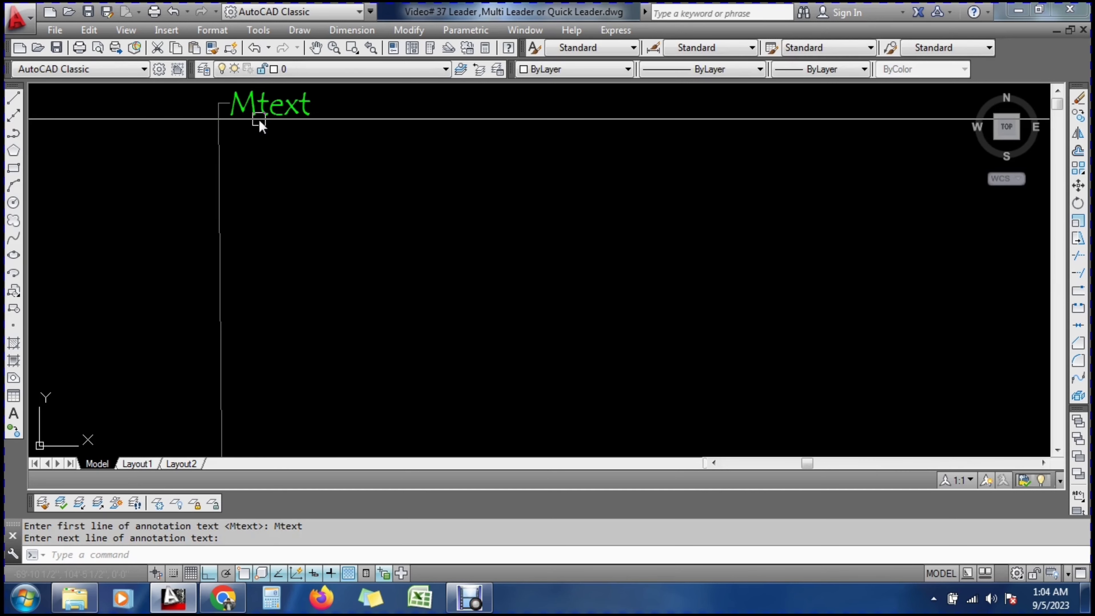
scroll(260, 125, up, 4)
scroll(272, 172, down, 12)
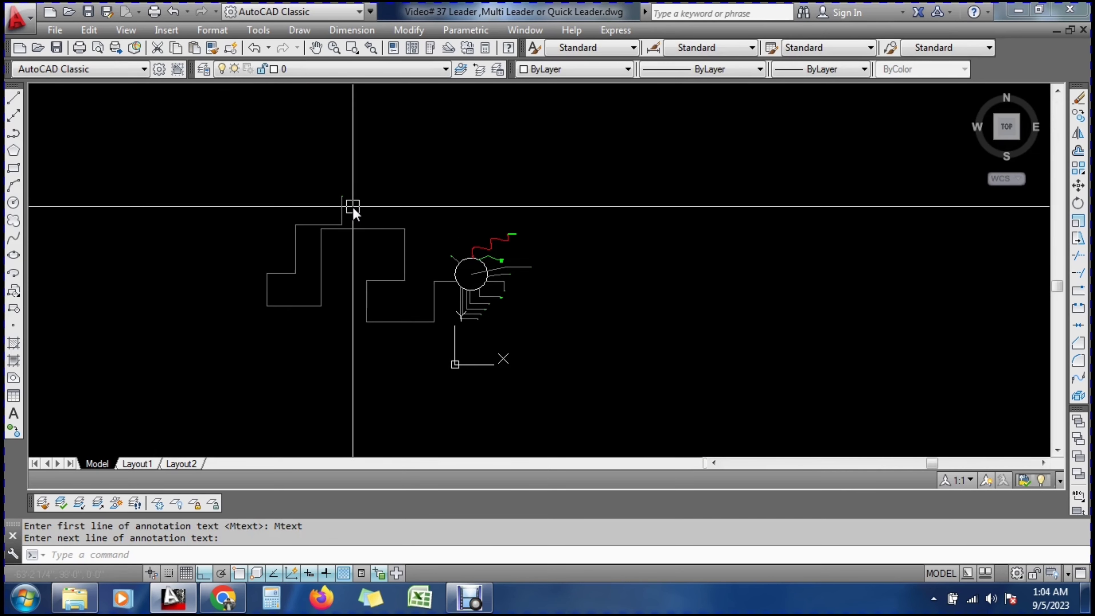
Limit the quick leader to a maximum of 3 points and set its arrowhead to Dot
scroll(457, 305, up, 8)
text(le)
key(Return)
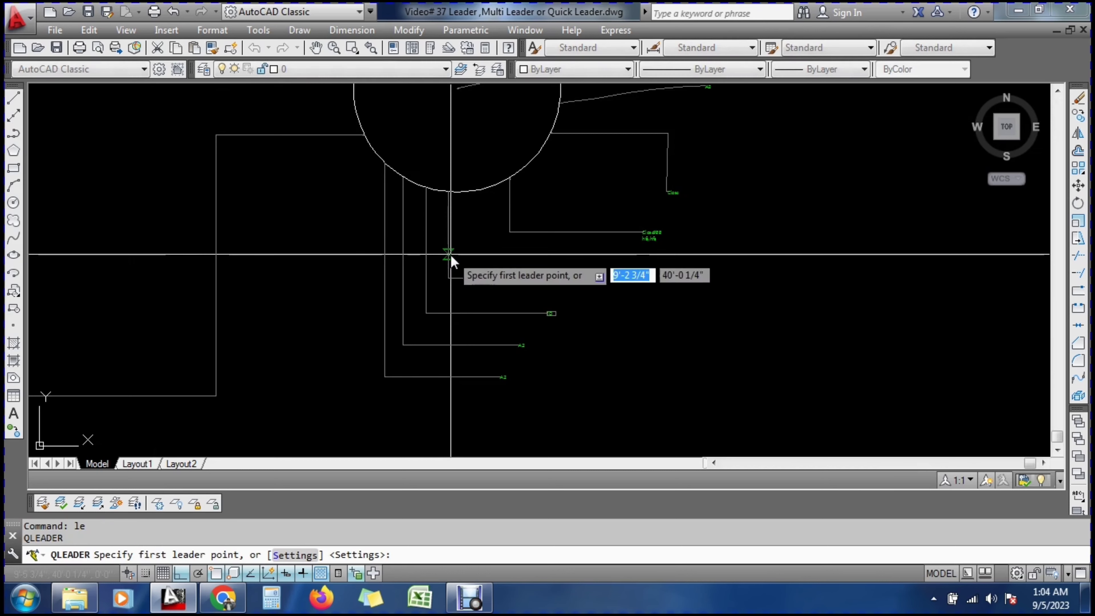
click(287, 561)
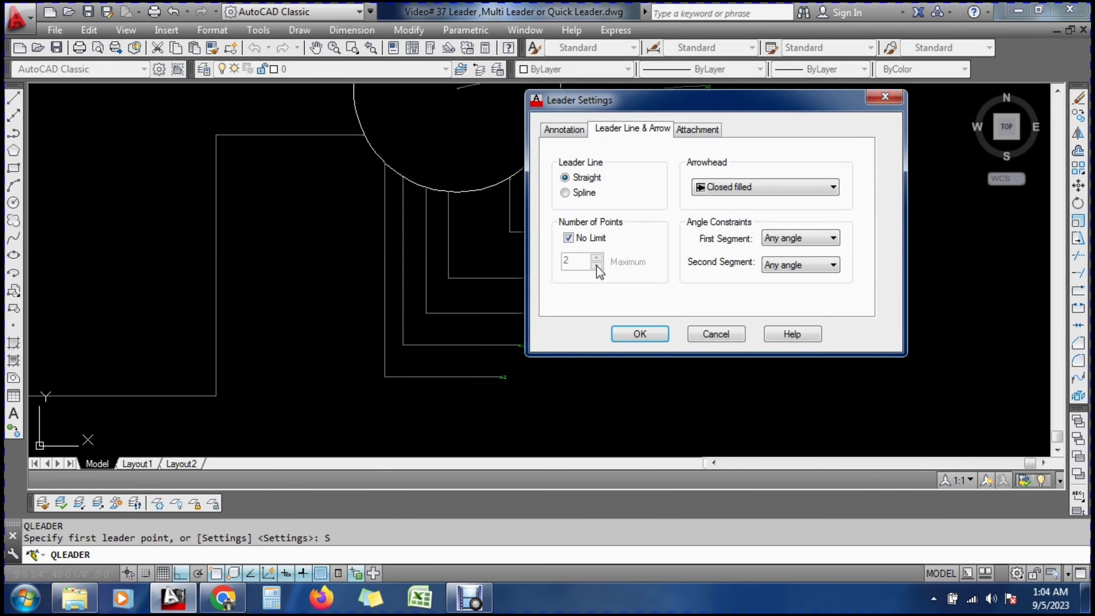
click(569, 239)
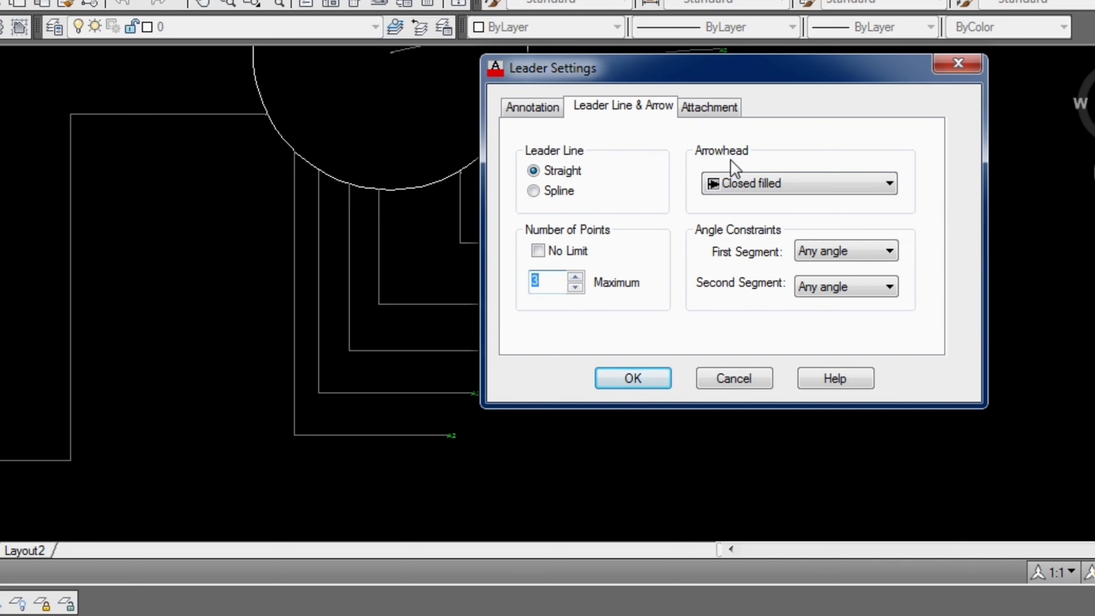
click(736, 188)
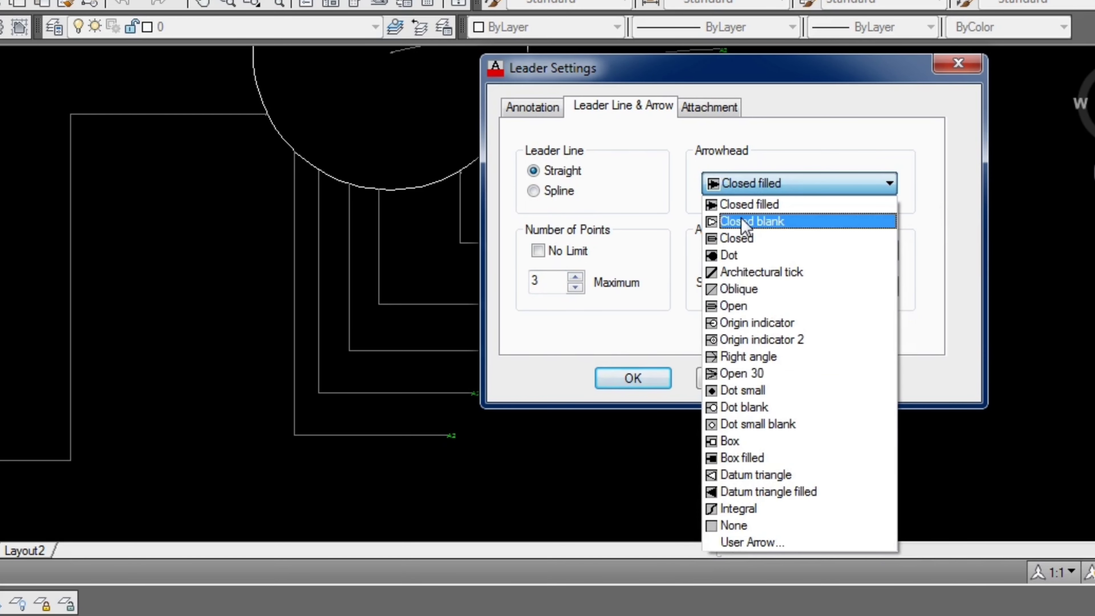
click(727, 258)
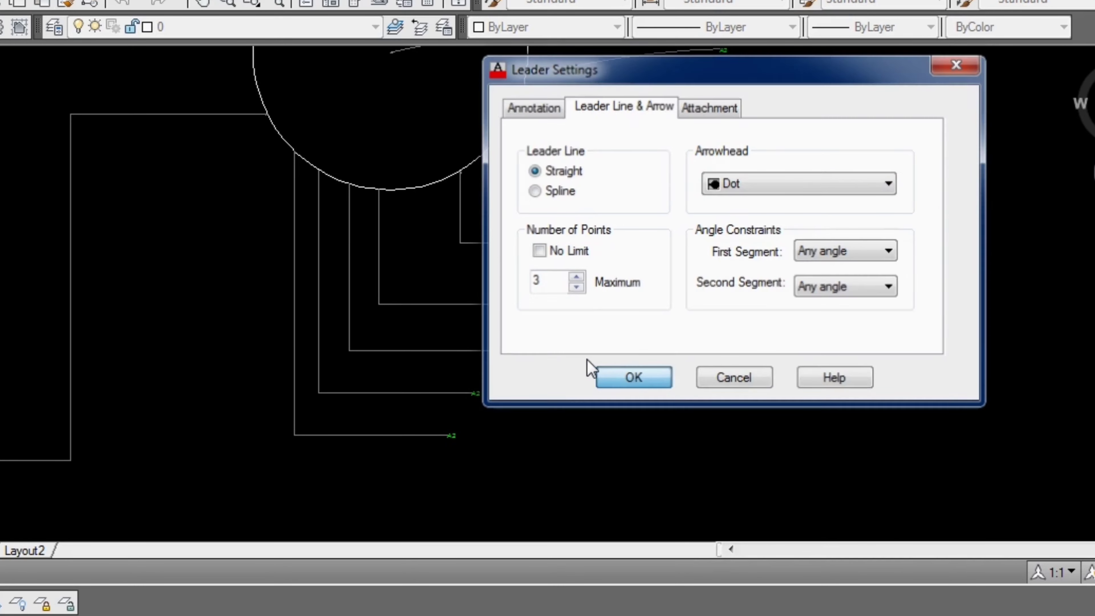
click(609, 375)
Draw a leader from the circle's lower-left edge, about 10' diagonally down-left and on straight down, with text width 8" and annotation "YYYY"
click(281, 137)
key(F8)
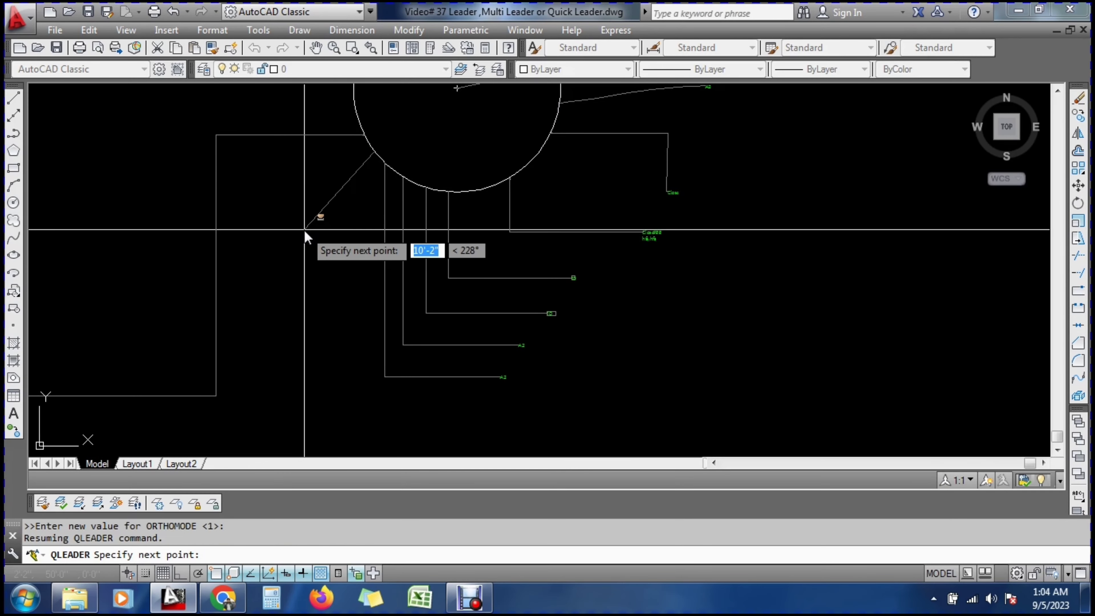
click(304, 229)
click(292, 369)
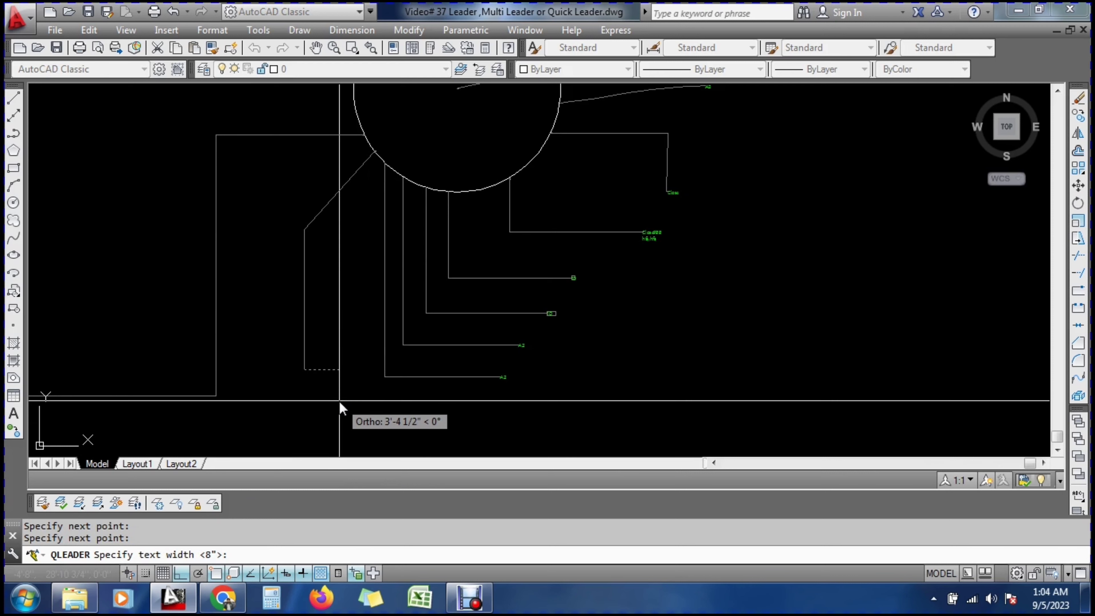
key(Return)
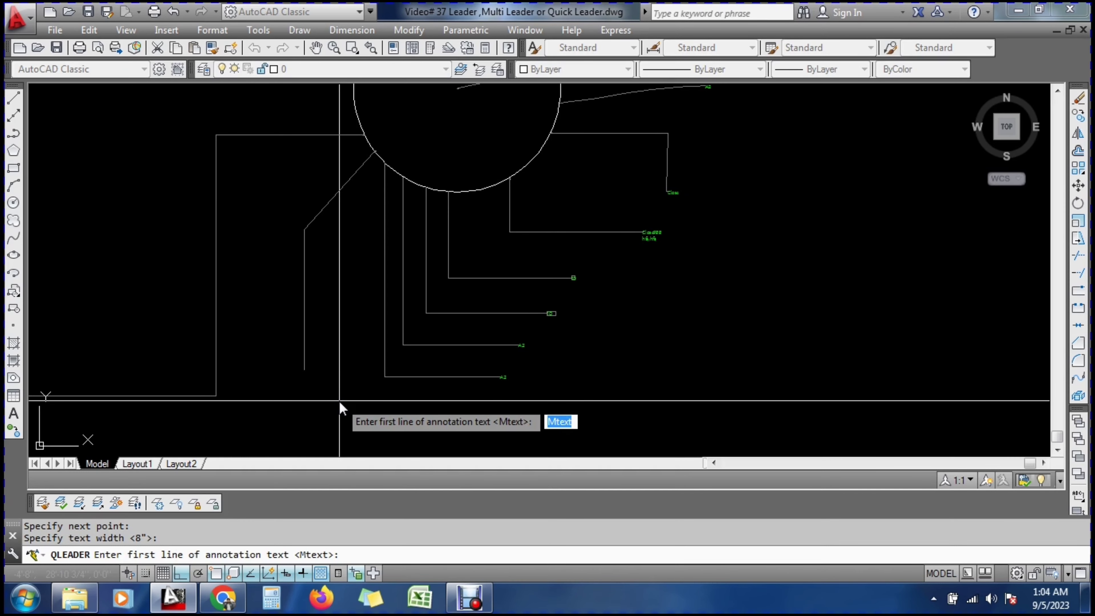
text(YYYY)
key(Return)
key(Return)
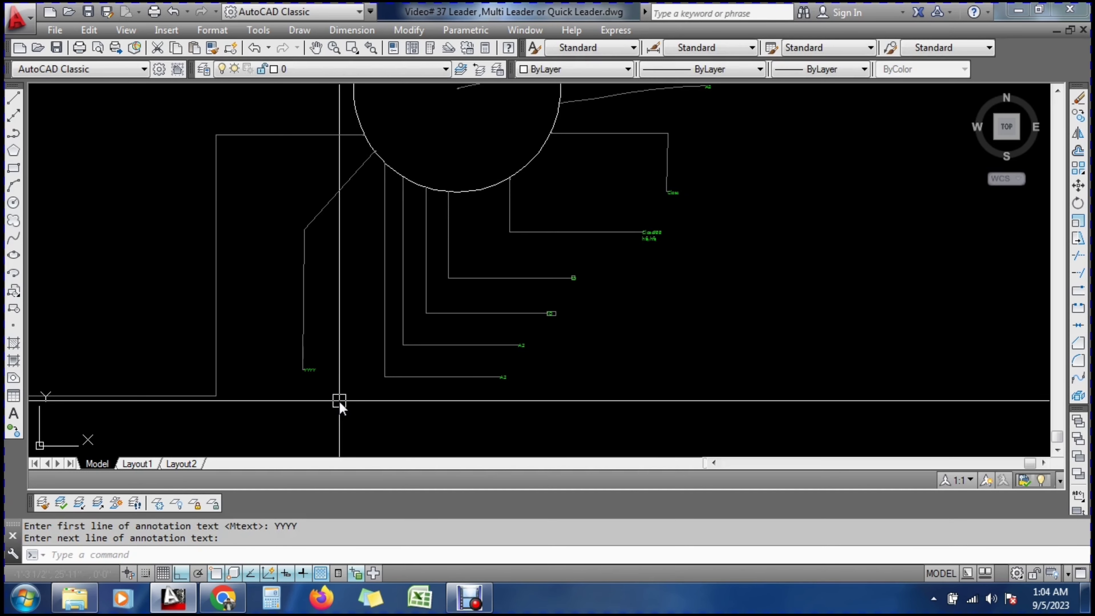
Start another quick leader and open its leader line and arrow settings
scroll(302, 360, up, 5)
scroll(297, 360, down, 5)
scroll(298, 360, down, 4)
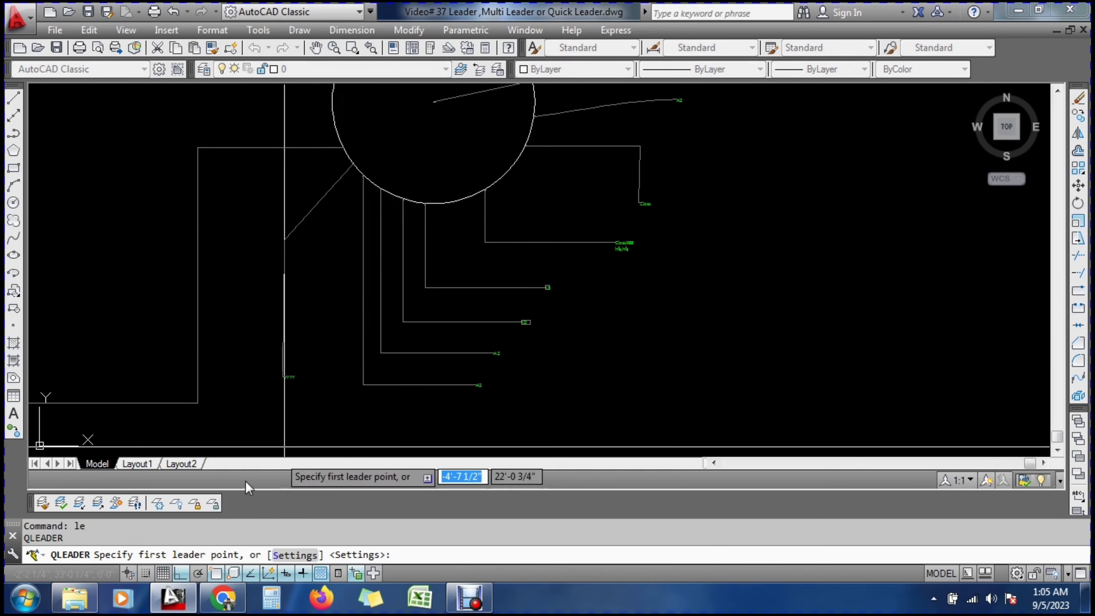
text(s)
key(Return)
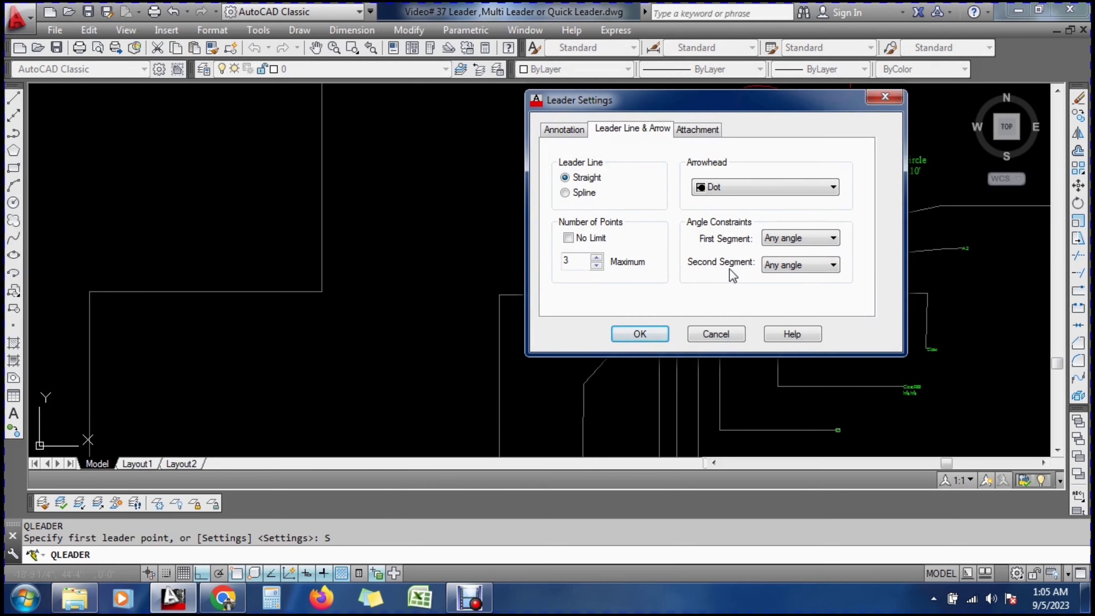
Look over the angle constraint options for the first and second leader segments
click(791, 238)
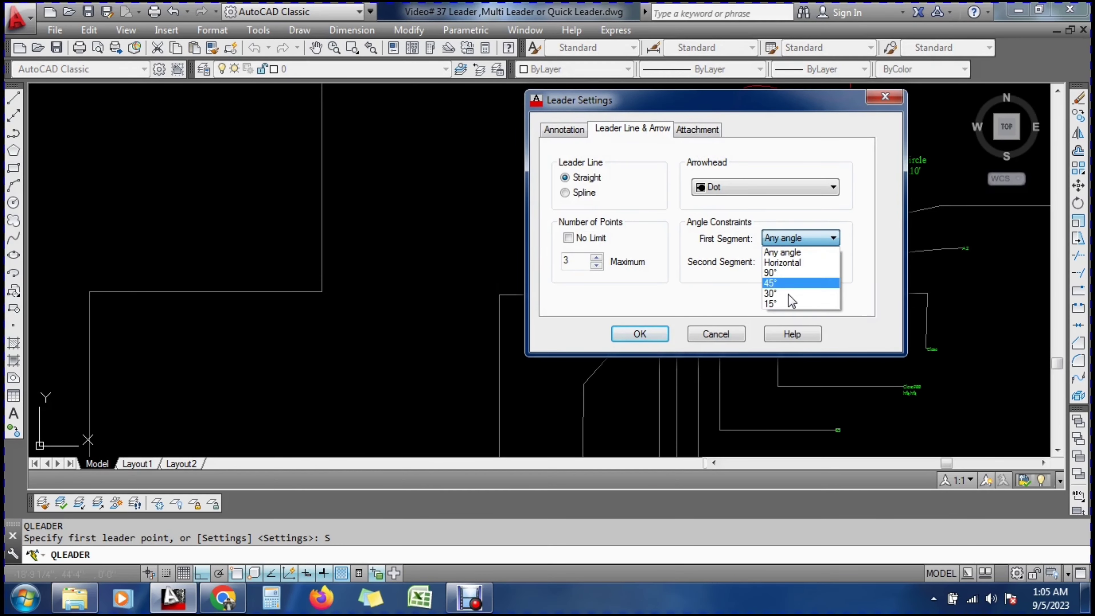
click(757, 276)
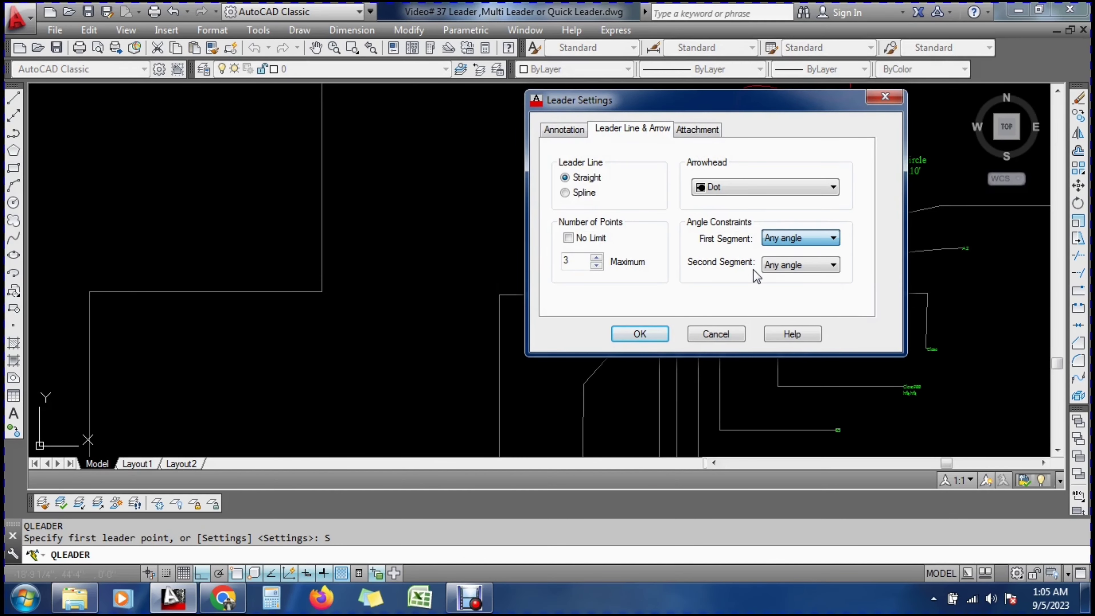
click(797, 264)
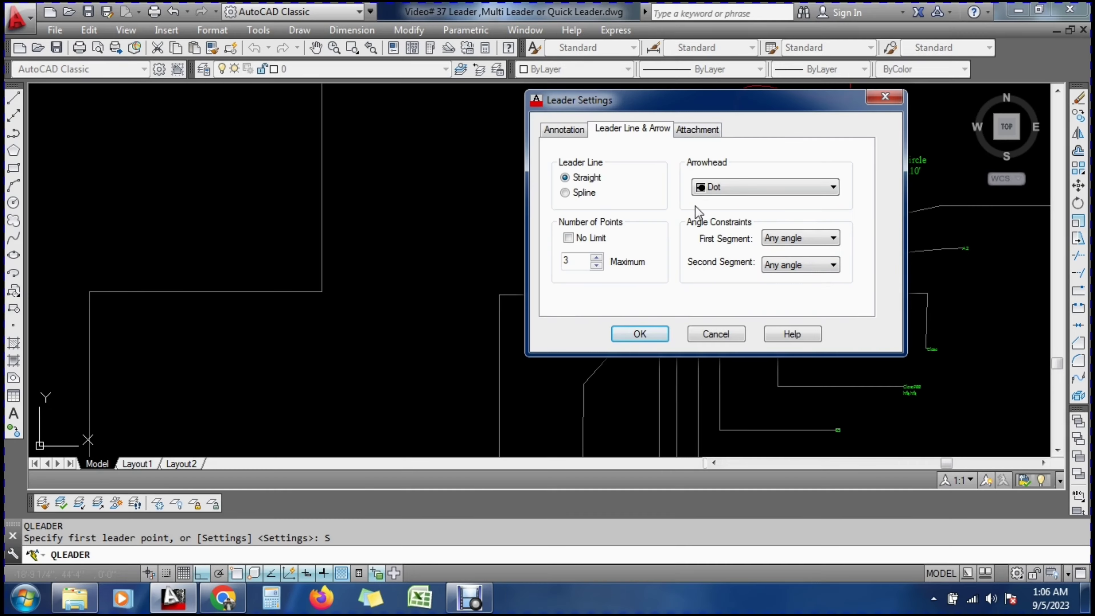
Set the leader's multi-line text attachment to Top of top line for text on both the left and right sides
click(696, 131)
drag(677, 109, 592, 132)
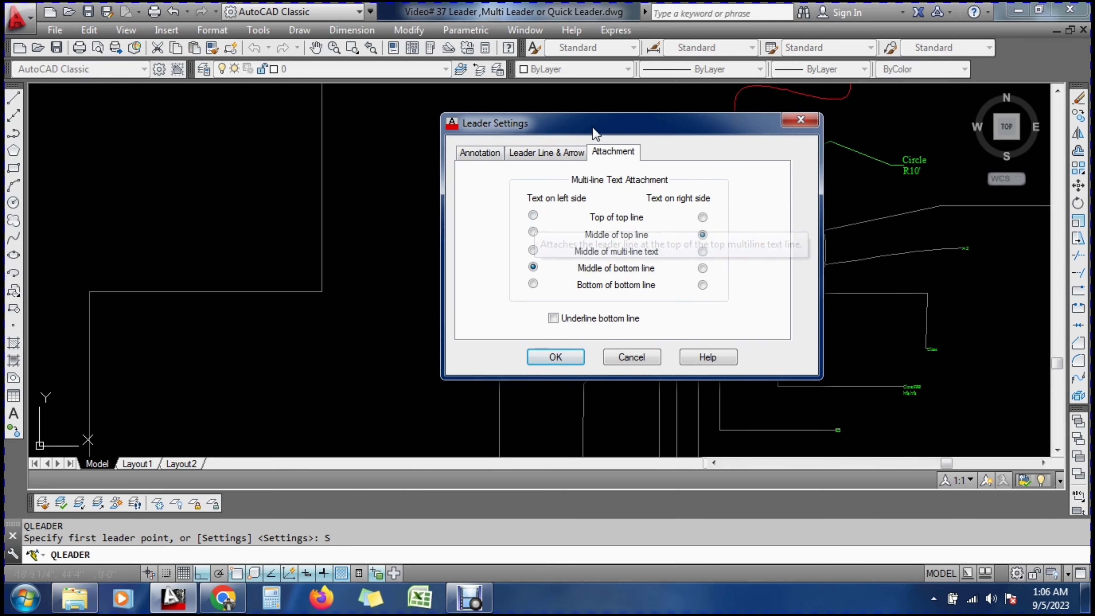
drag(591, 129, 504, 141)
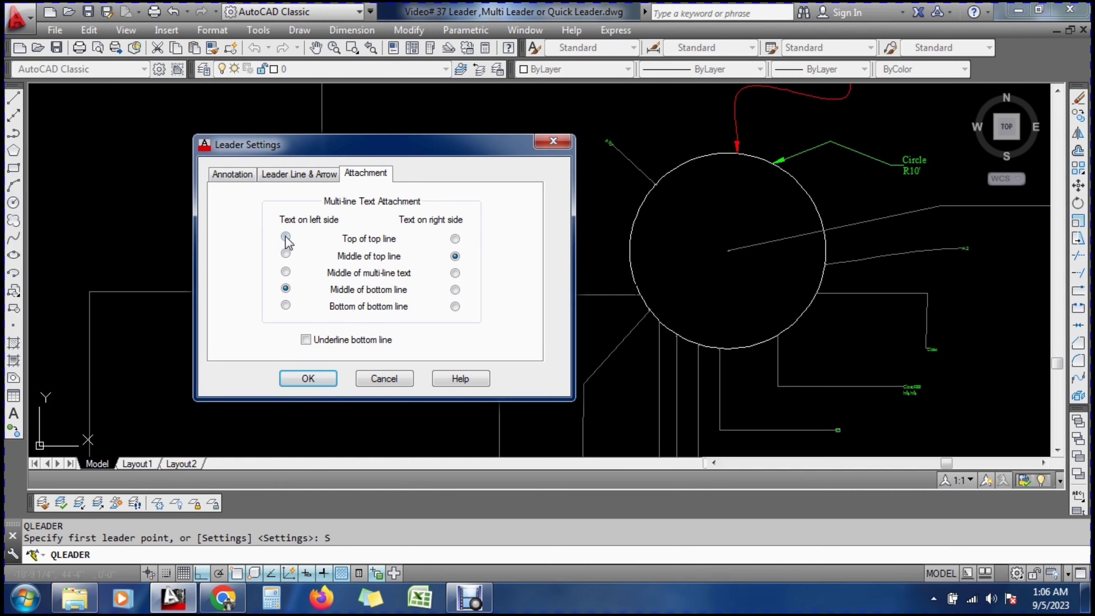
click(455, 239)
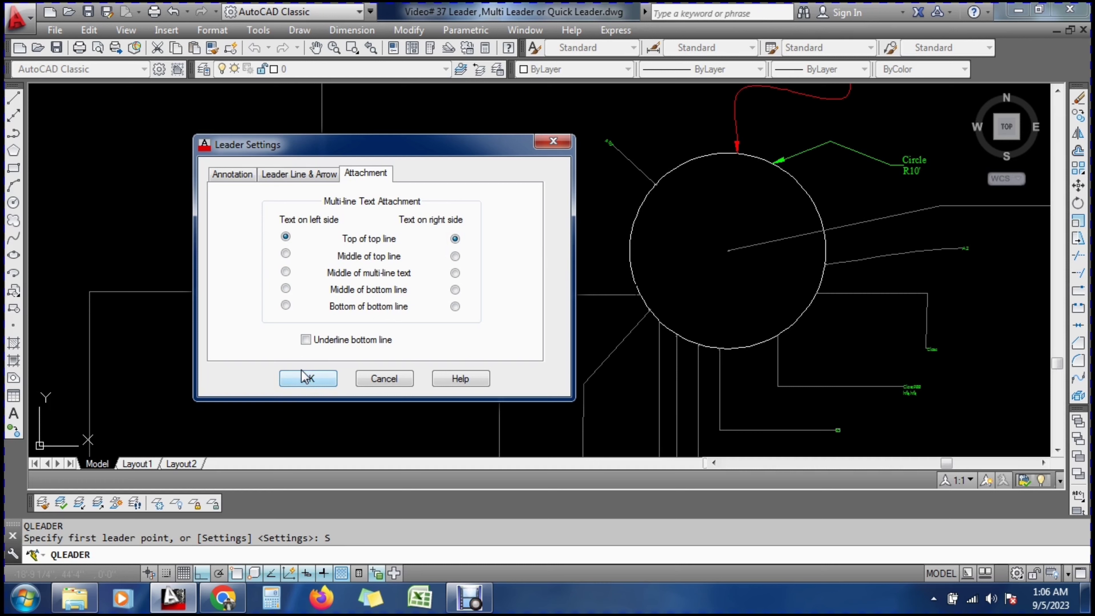
click(307, 378)
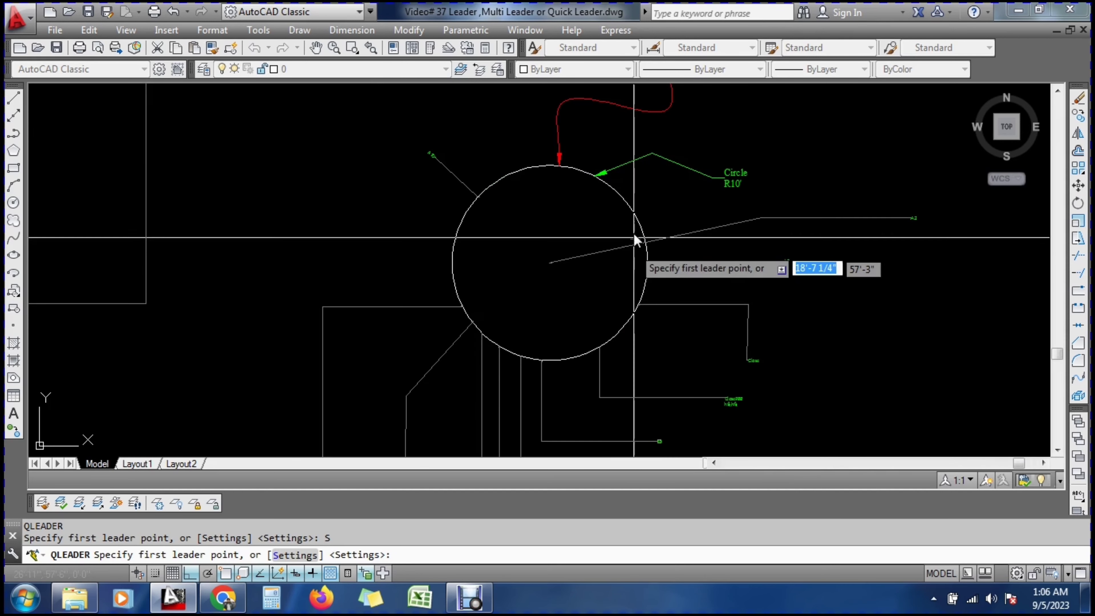
Draw a quick leader from the circle's upper-left edge, sloping up and then running horizontally left, with the annotation hhhhhh
scroll(634, 234, up, 4)
scroll(537, 318, down, 6)
scroll(618, 330, up, 4)
click(585, 333)
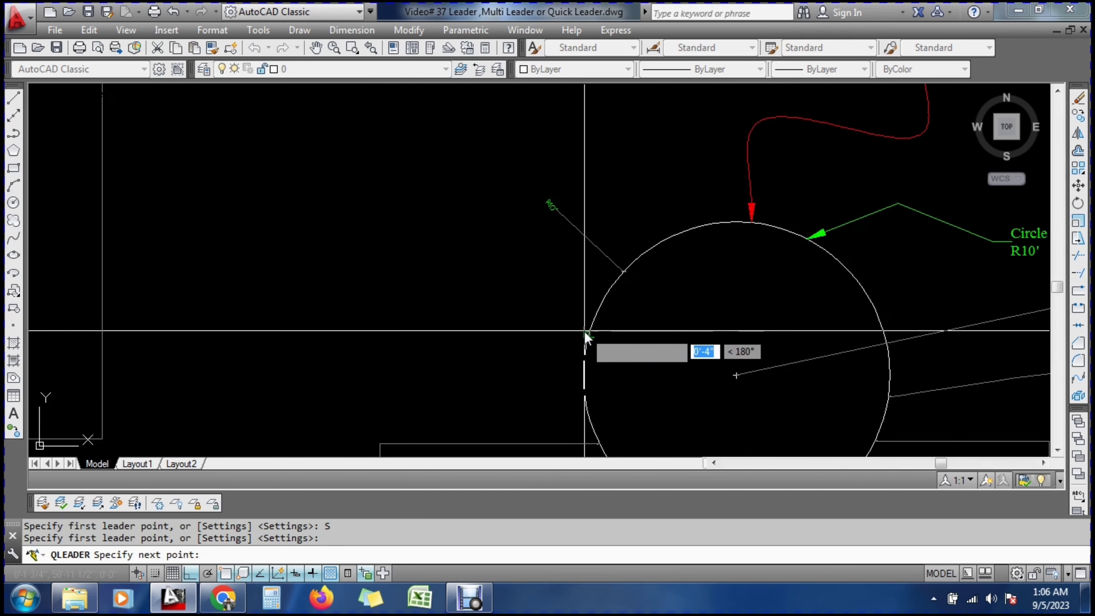
key(F8)
click(442, 263)
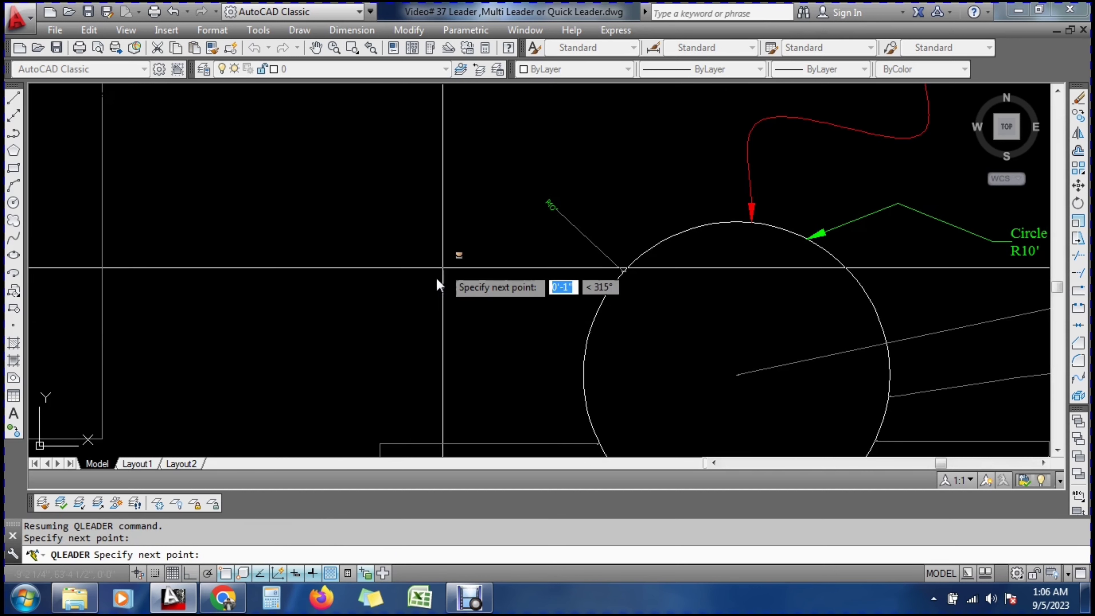
click(314, 289)
key(Return)
text(hhh)
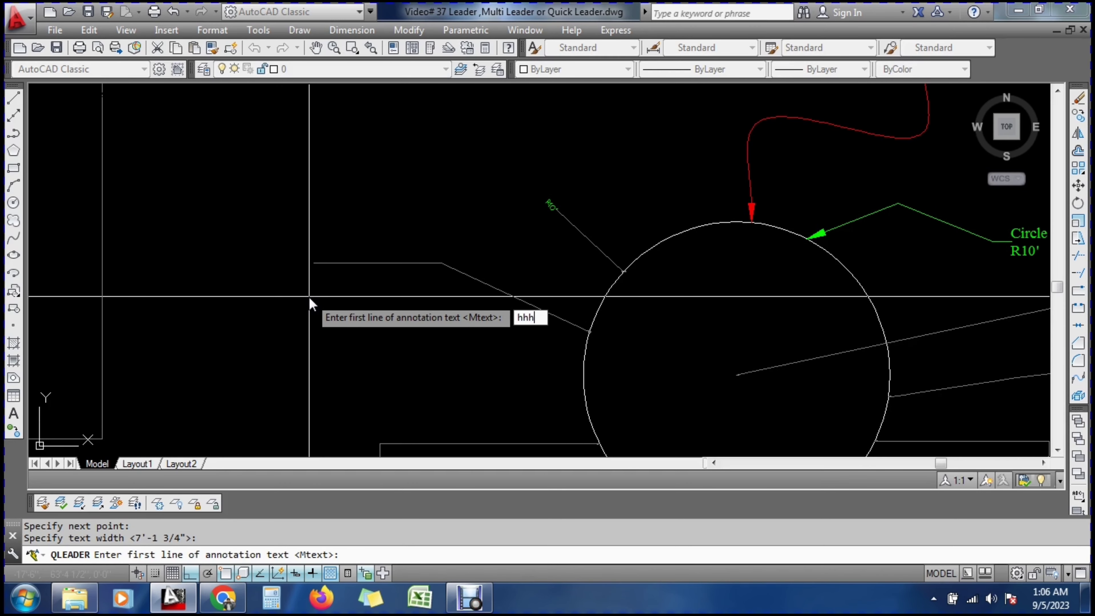
key(Return)
key(Return)
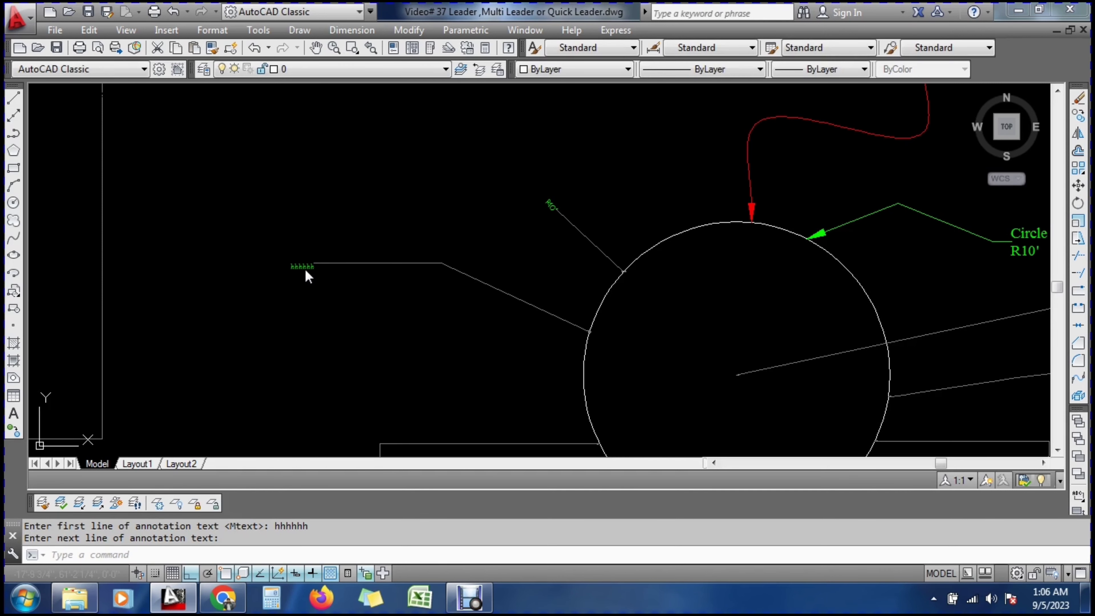
scroll(304, 268, up, 10)
scroll(388, 388, down, 4)
scroll(479, 383, up, 4)
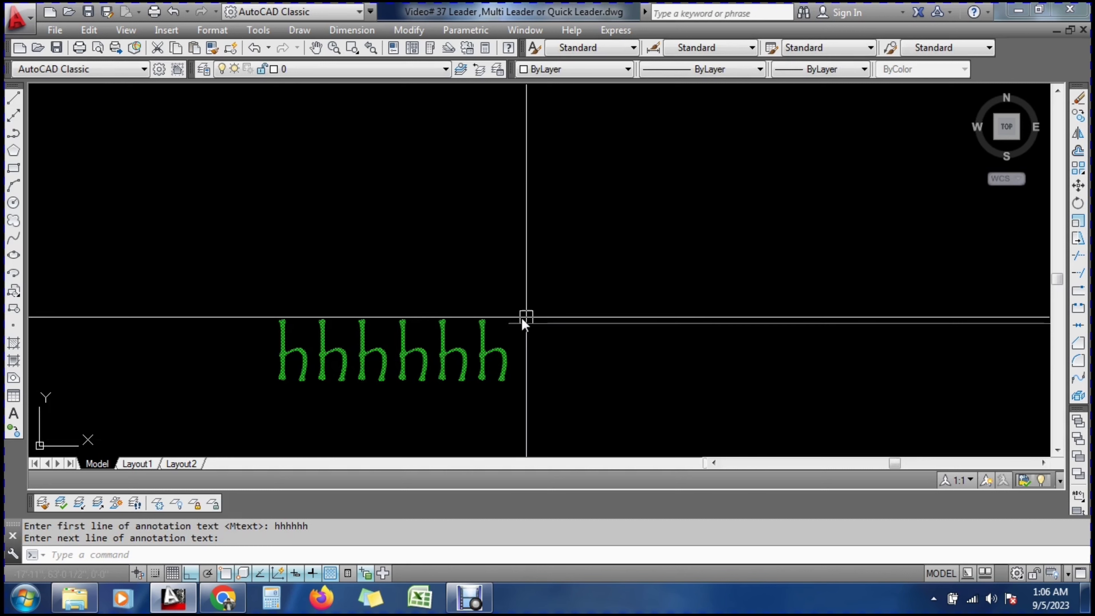
Change the quick leader text attachment to Middle of top line for both the left and right sides
text(le)
key(Return)
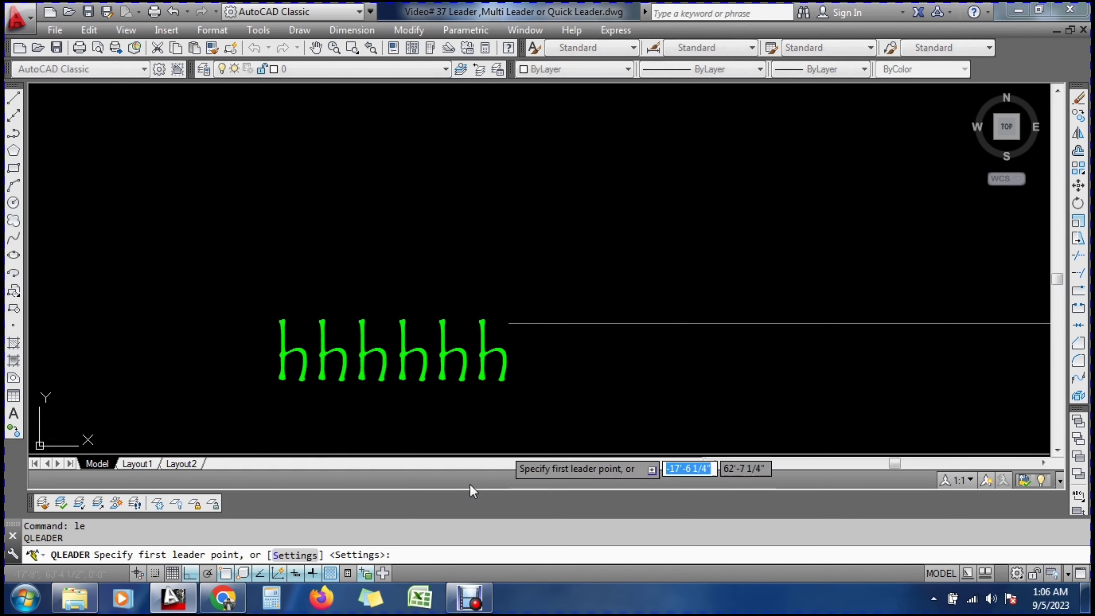
click(295, 555)
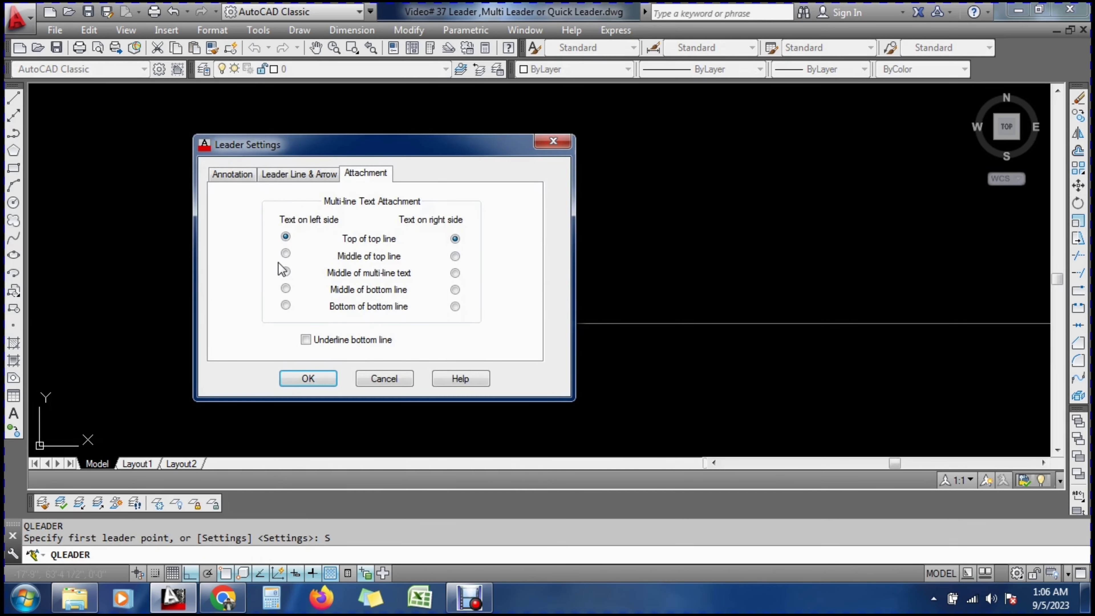
click(285, 253)
click(455, 255)
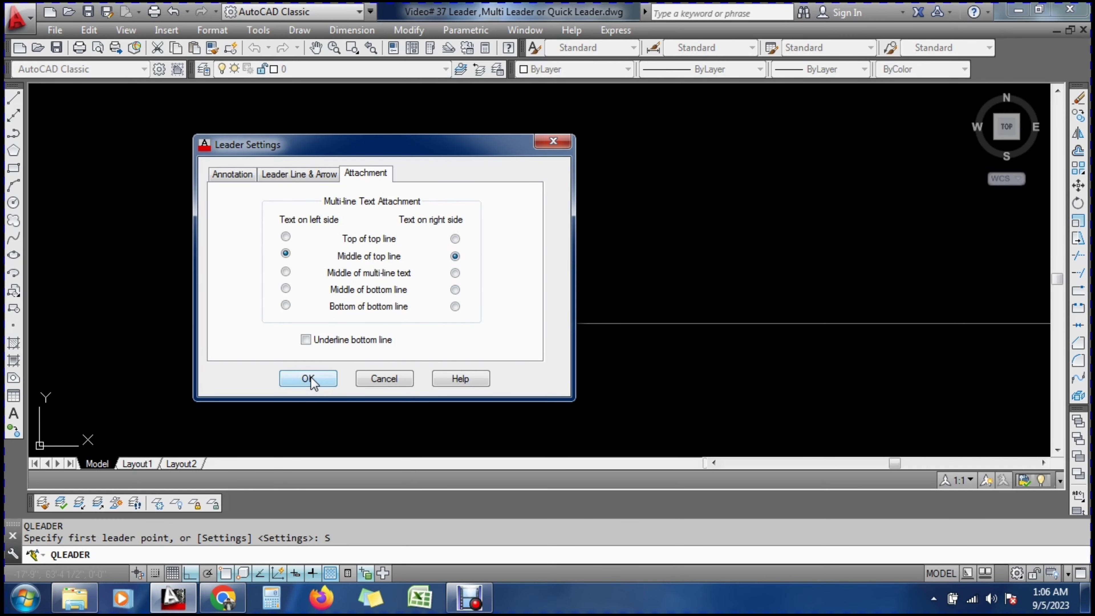
click(308, 378)
Draw a quick leader from the circle's left edge, horizontally left and then down, with text width 8 and annotation fafafaf
scroll(470, 252, down, 4)
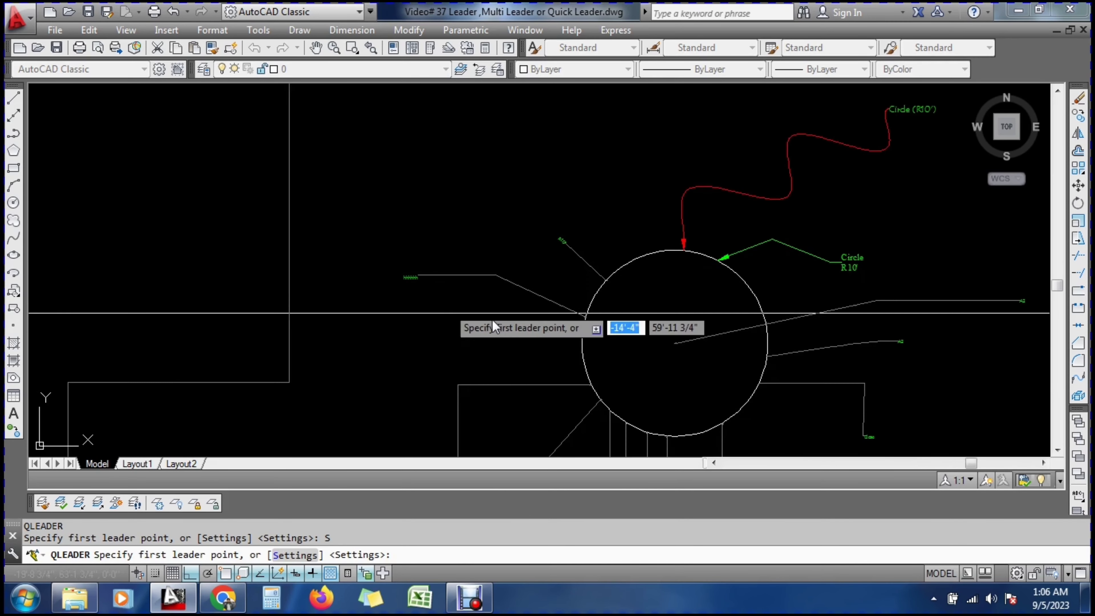
scroll(593, 345, up, 3)
click(567, 345)
scroll(658, 359, down, 4)
scroll(578, 359, up, 2)
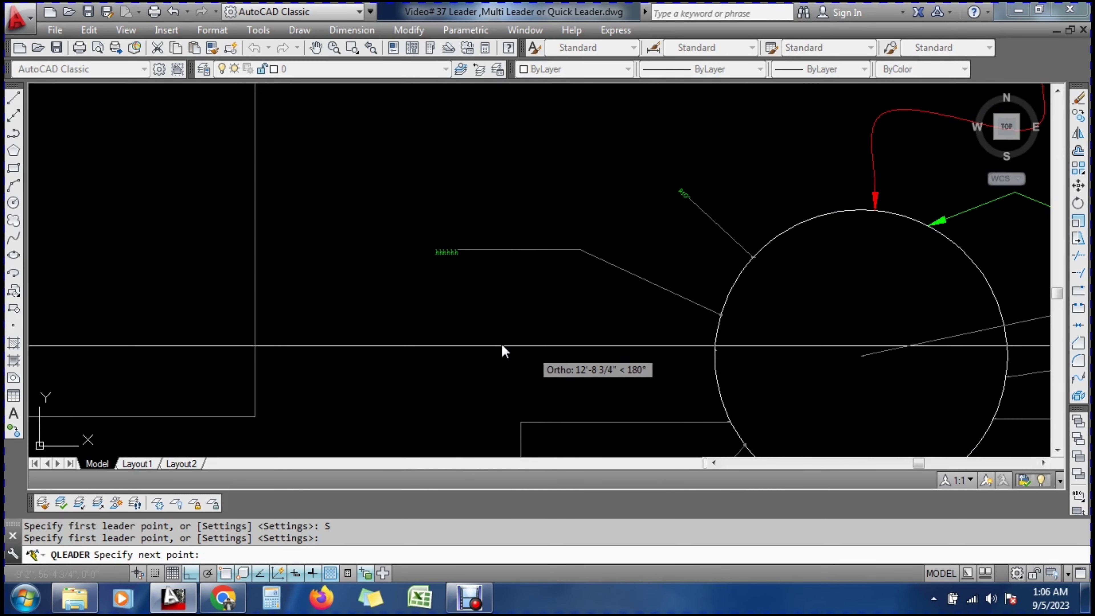
click(521, 351)
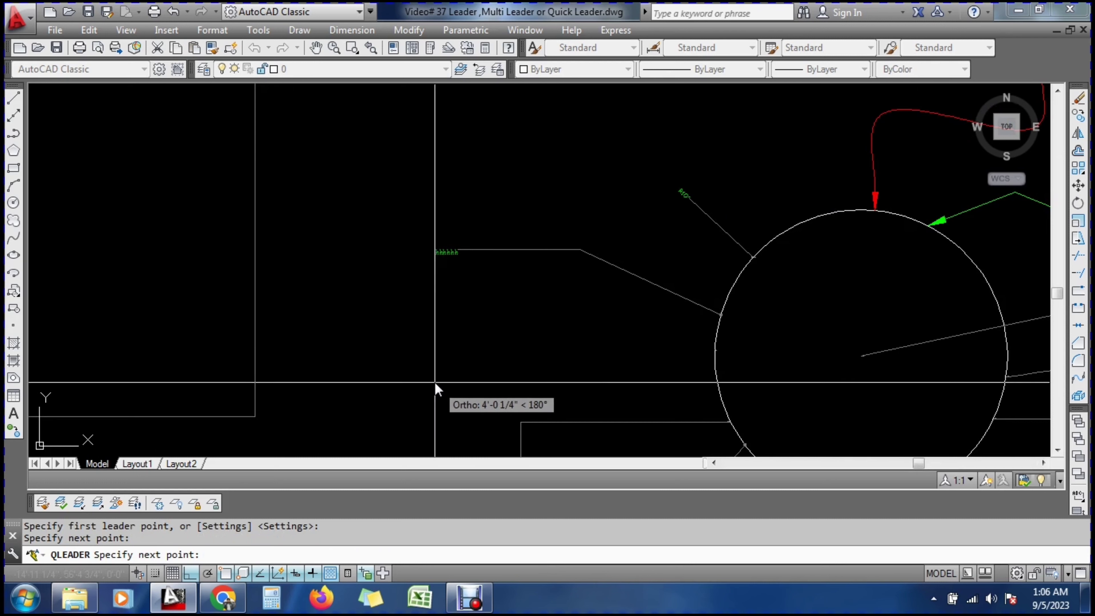
click(496, 380)
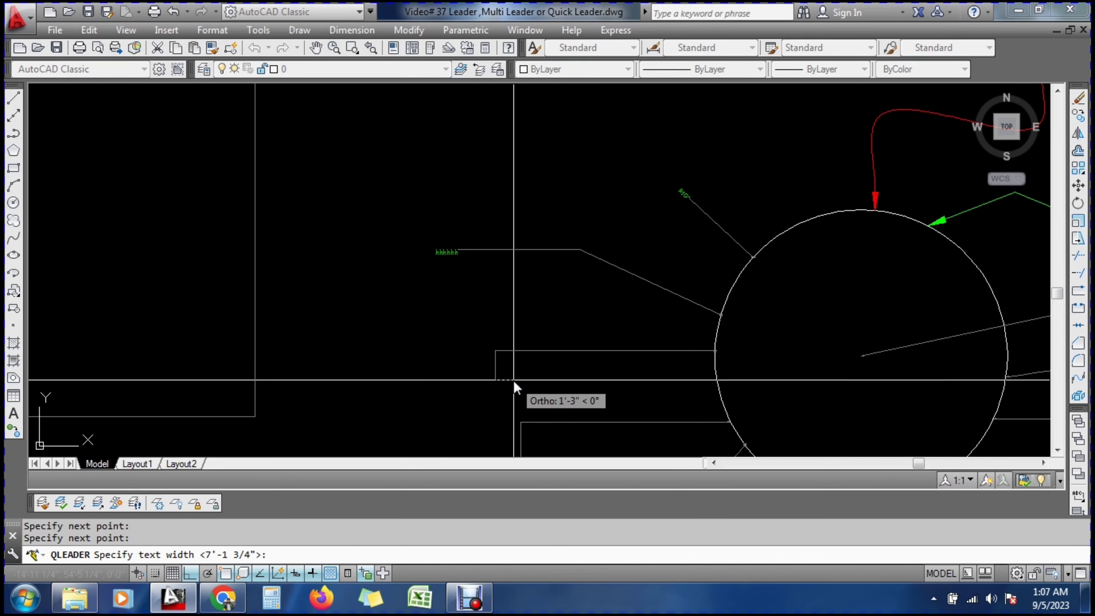
text(8)
key(Return)
text(faf)
key(Return)
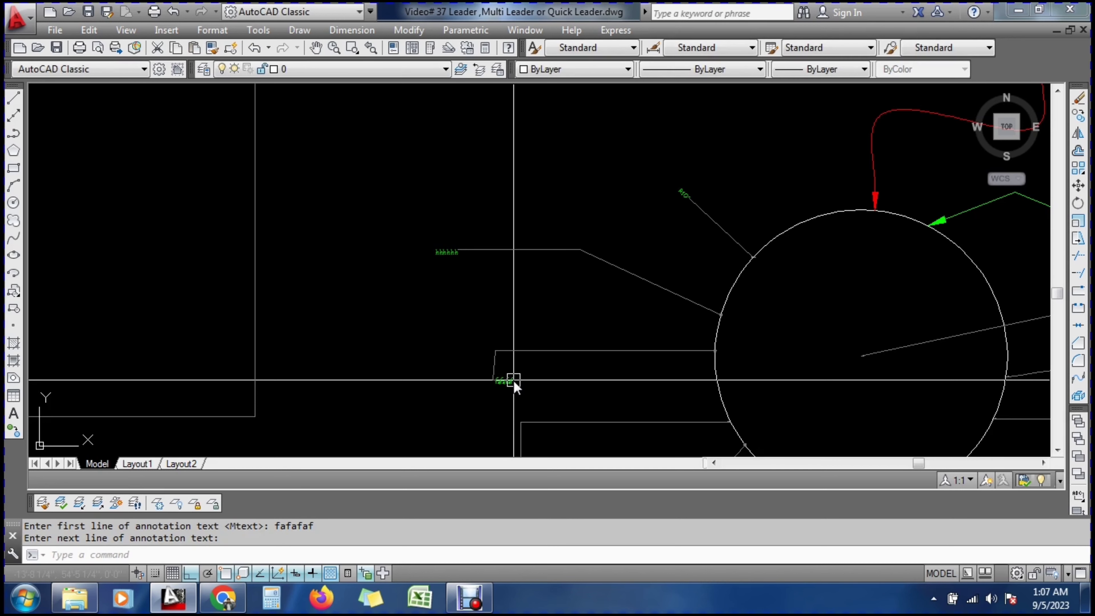
scroll(527, 350, up, 10)
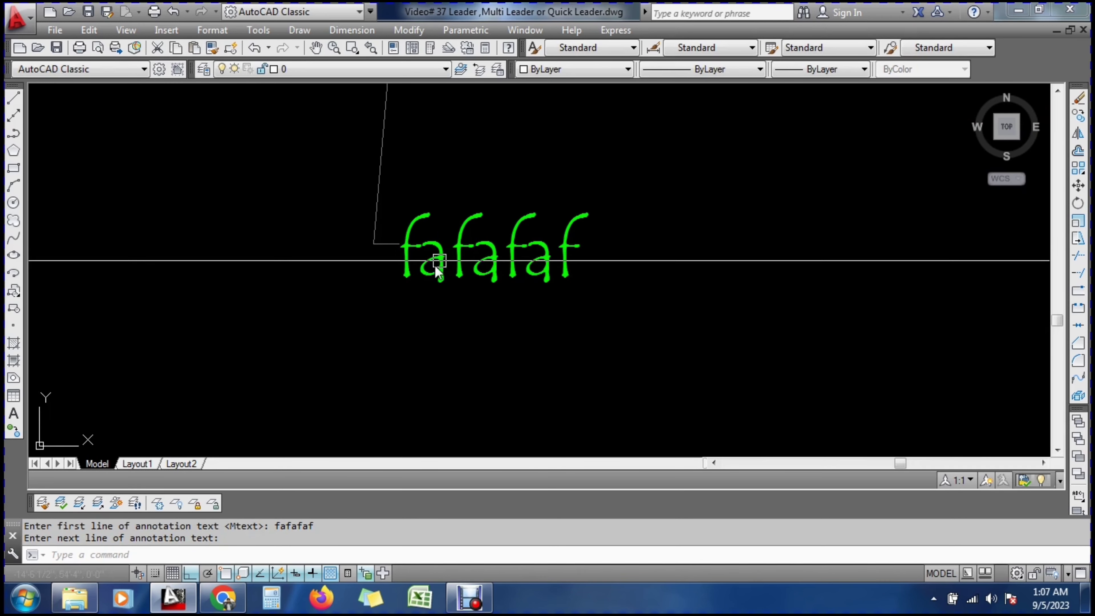
Turn on Underline bottom line for the quick leader's text attachment
text(le)
key(Return)
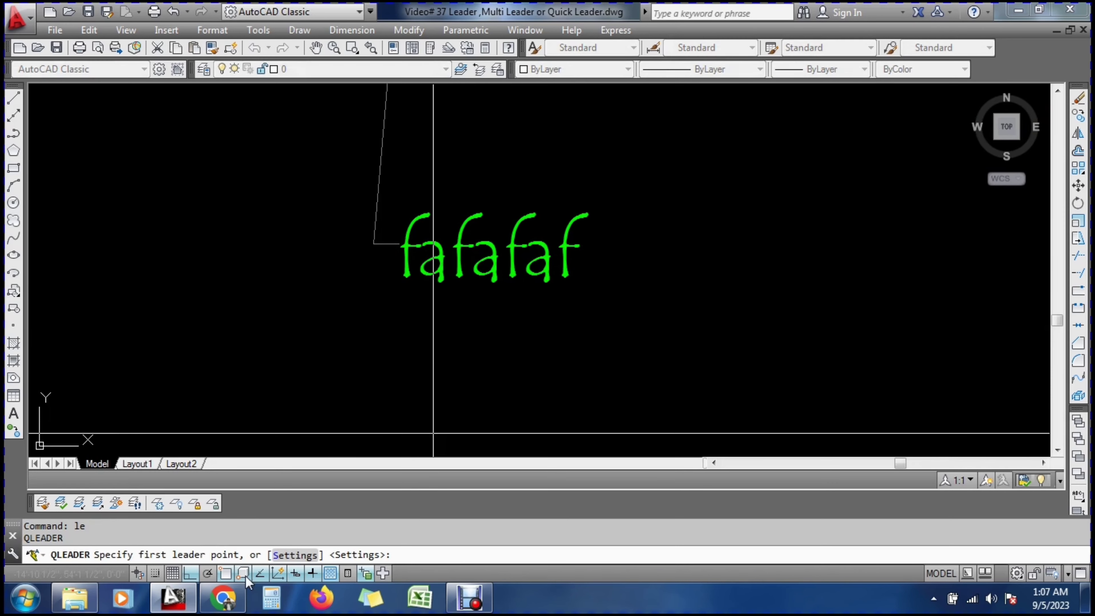
text(s)
key(Return)
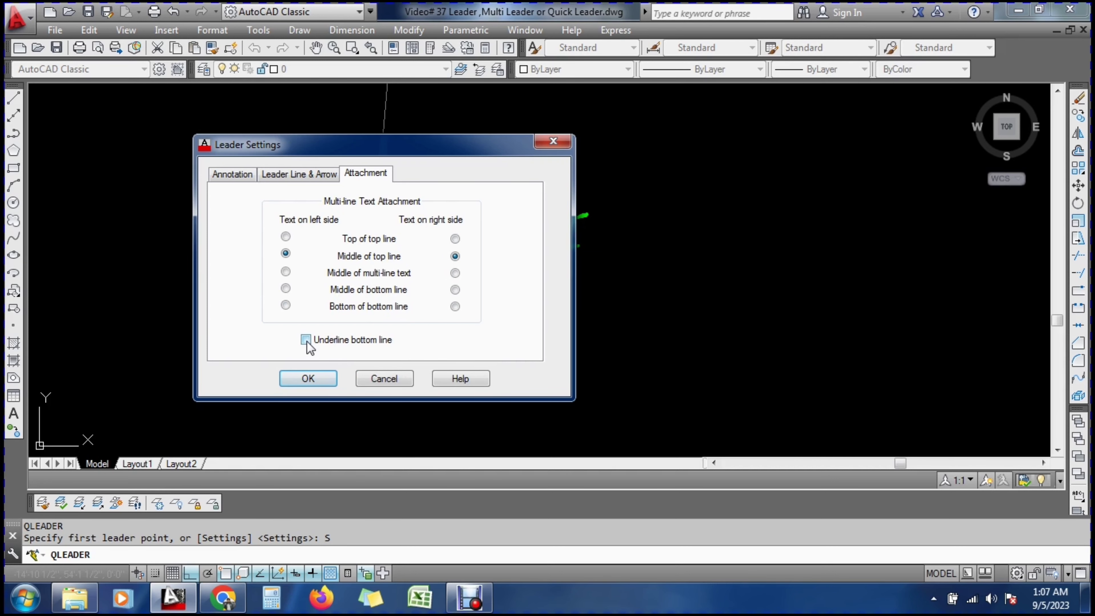
click(308, 380)
Draw a leader from the circle's lower-left edge, left and then about 2'-8" down, accepting the default text width, with the annotation Text
scroll(474, 302, down, 5)
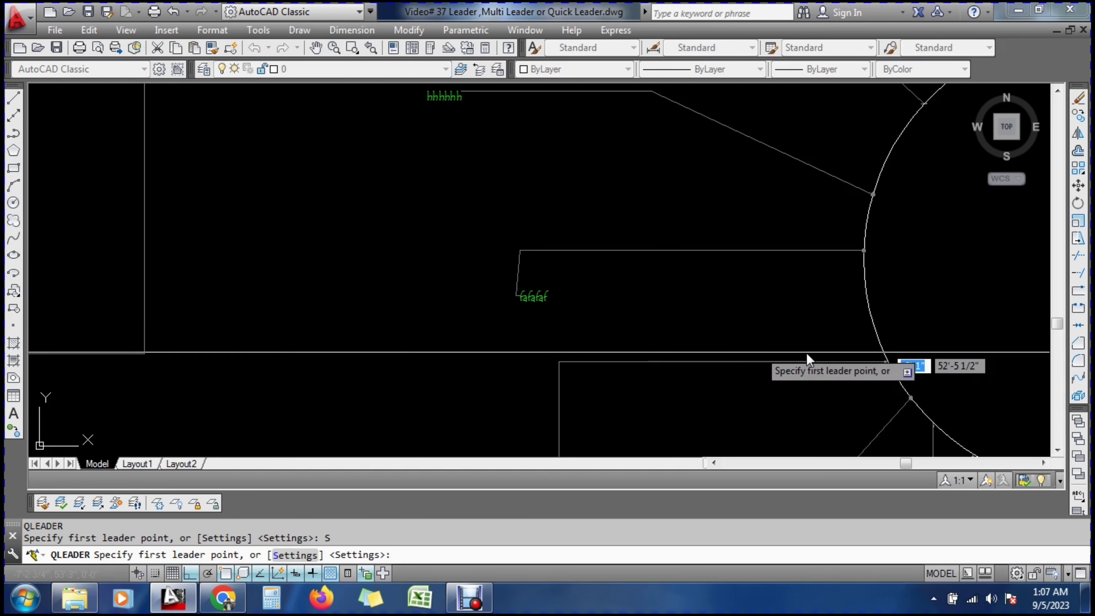
click(875, 327)
click(456, 348)
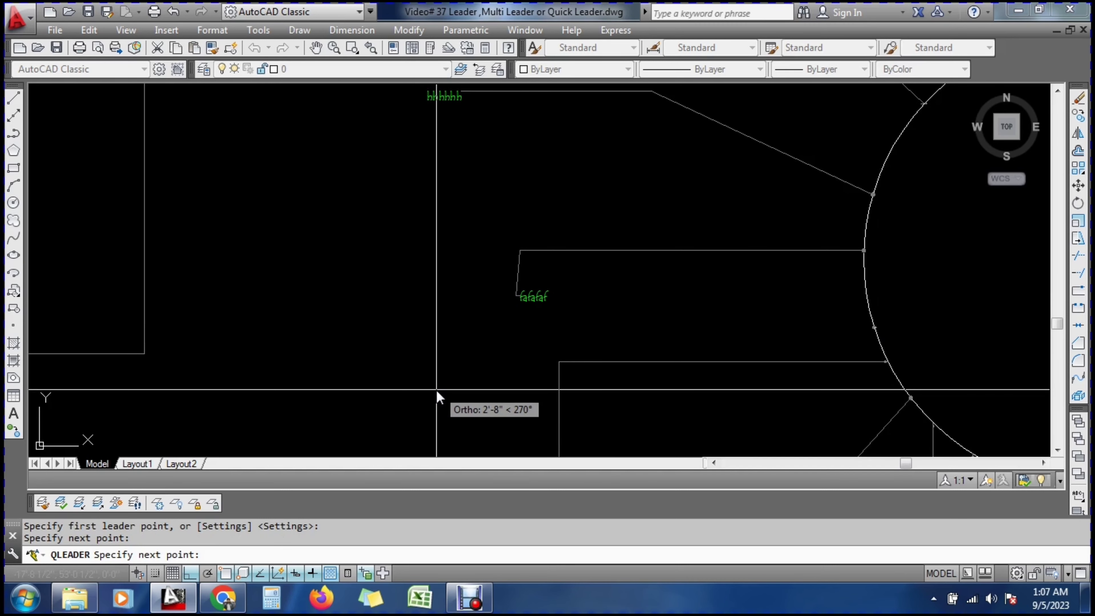
click(436, 390)
key(Return)
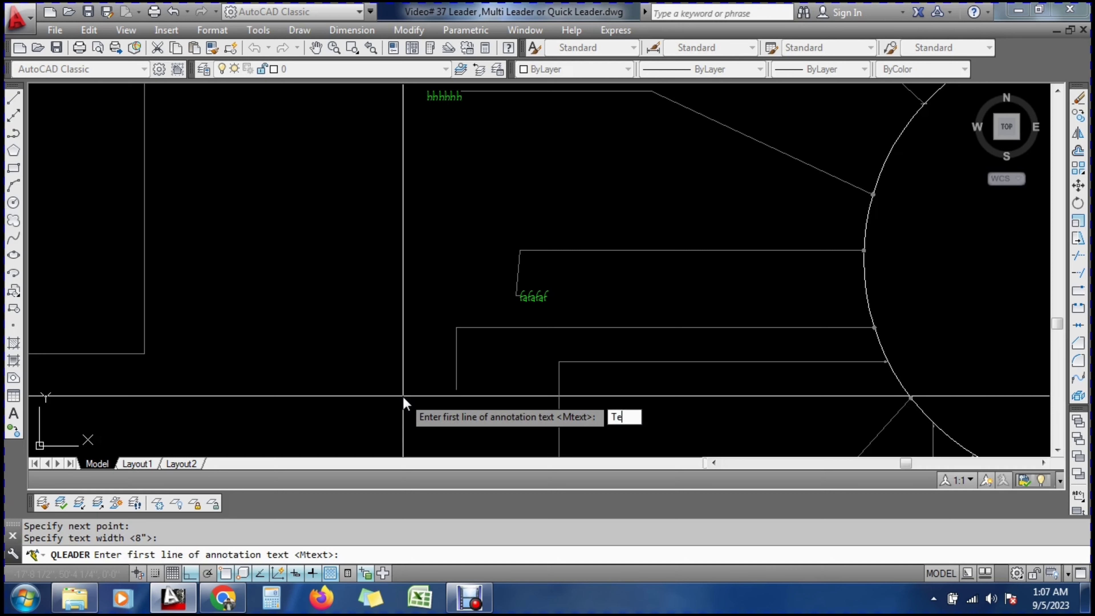
text(Text)
key(Return)
key(Return)
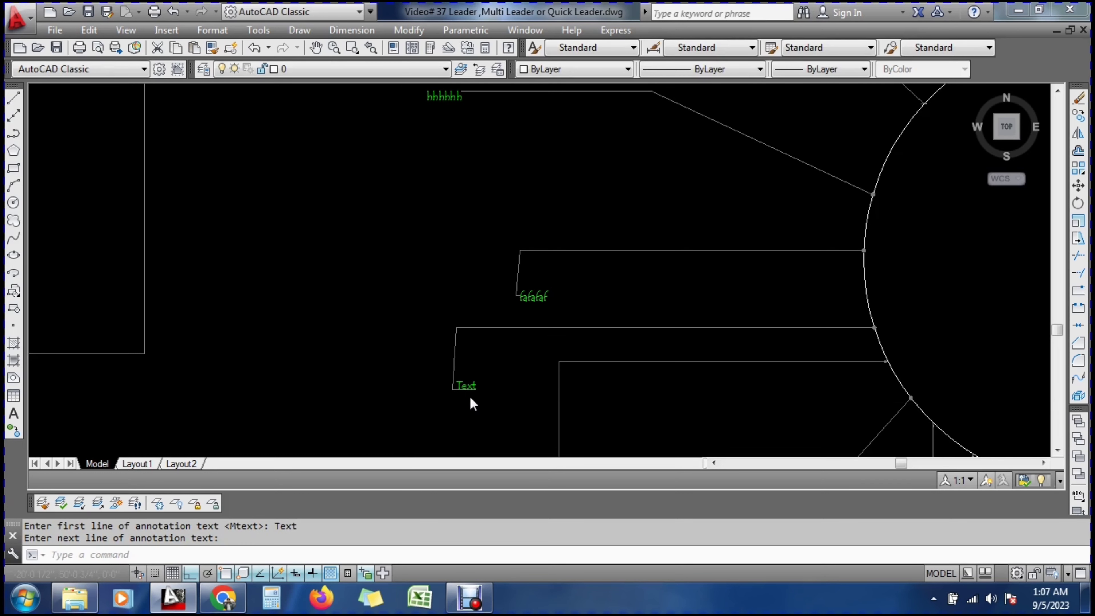
scroll(469, 396, up, 5)
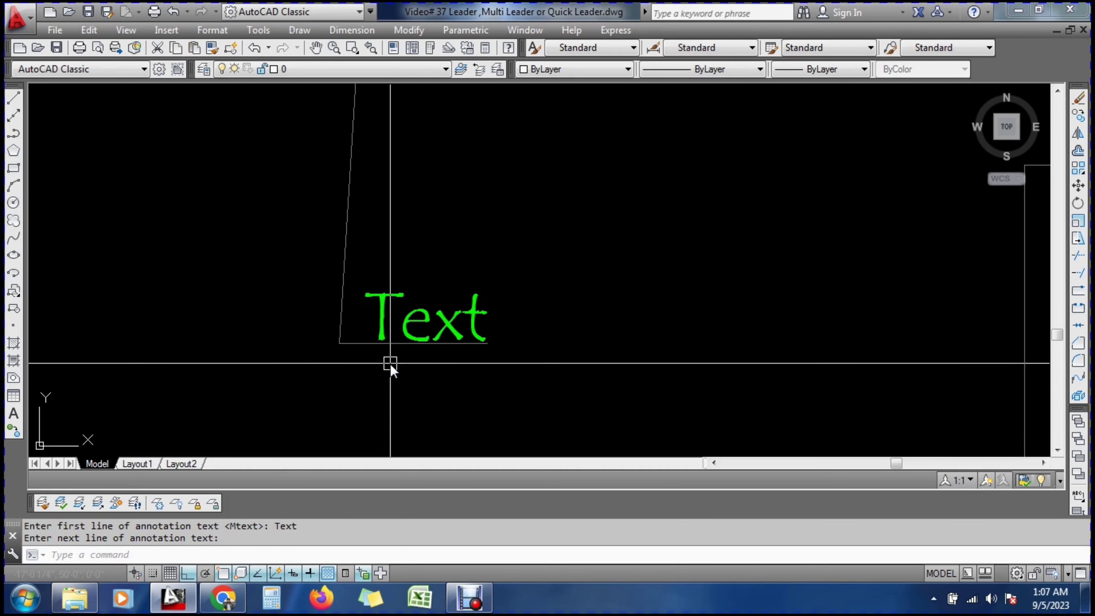
Review the quick leader's Leader Line & Arrow and Annotation settings, and close them without changes
text(le)
key(Return)
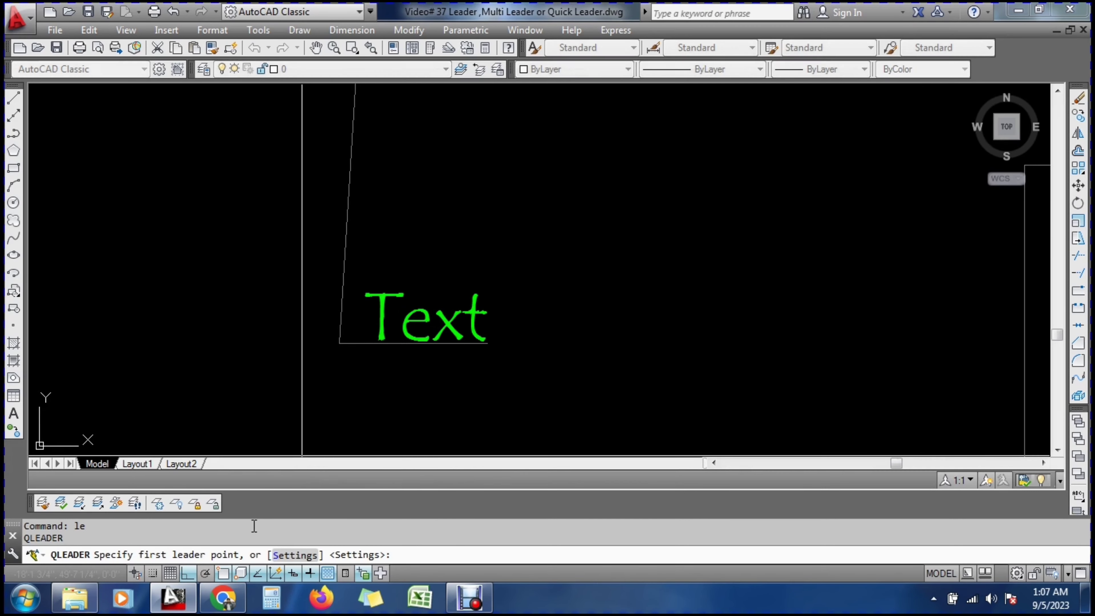
click(295, 554)
click(300, 174)
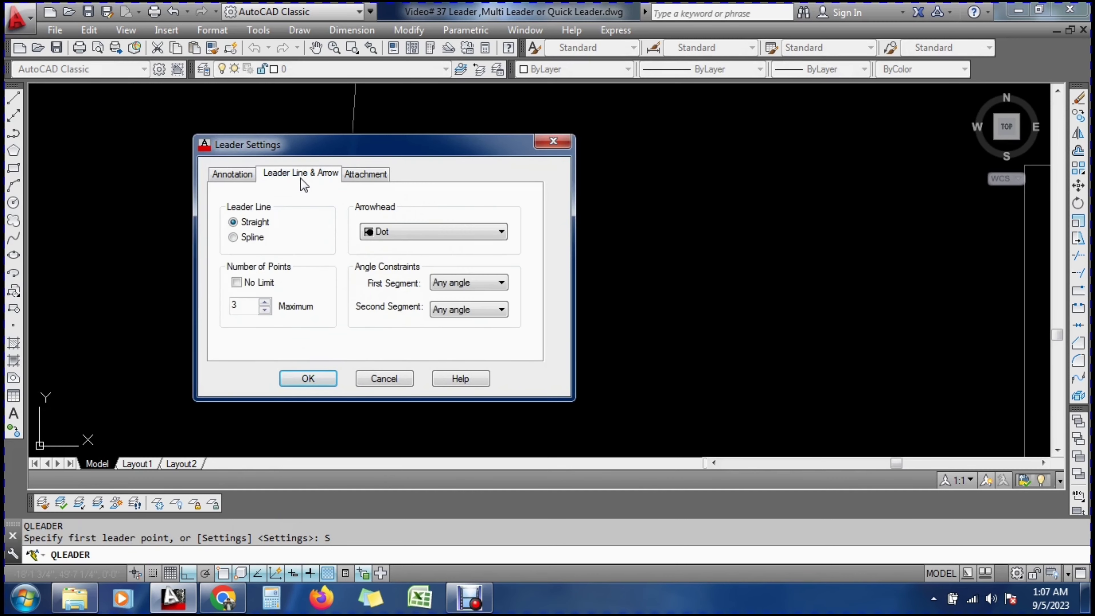
click(226, 176)
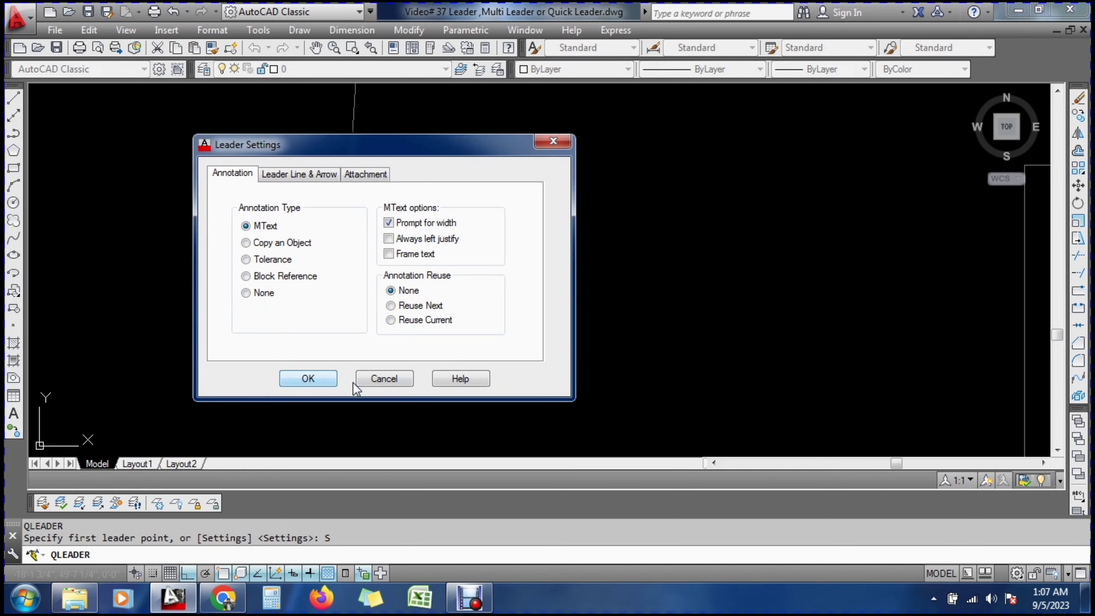
click(383, 378)
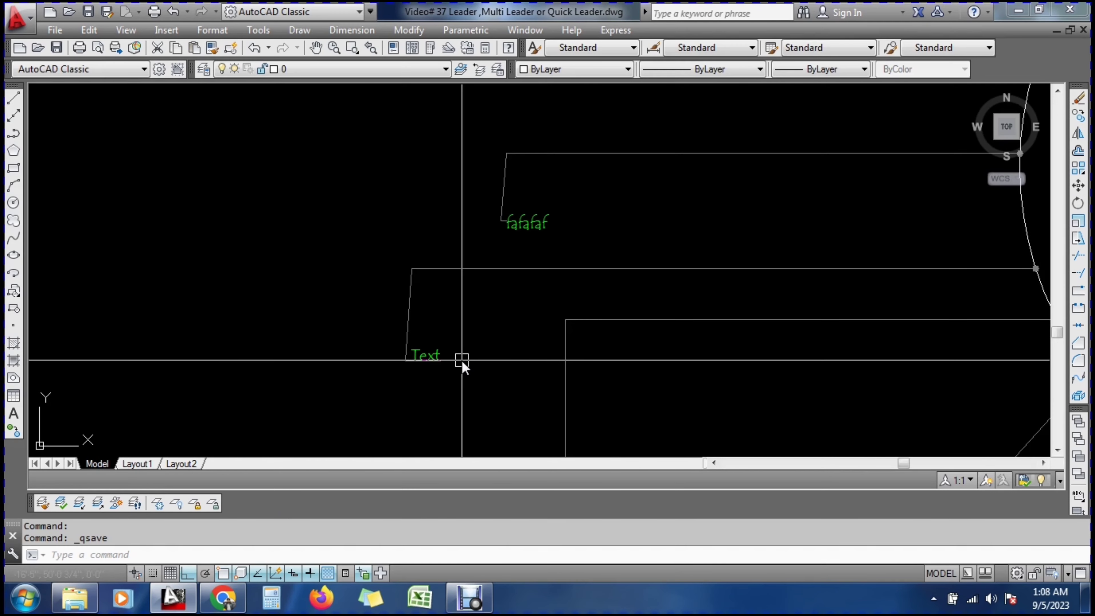
Move the fafafaf annotation text horizontally to the right, past its leader's bend
mouse_move(465, 360)
middle_down()
mouse_move(526, 305)
mouse_move(427, 322)
mouse_move(545, 299)
middle_up()
drag(545, 299, 622, 356)
key(Escape)
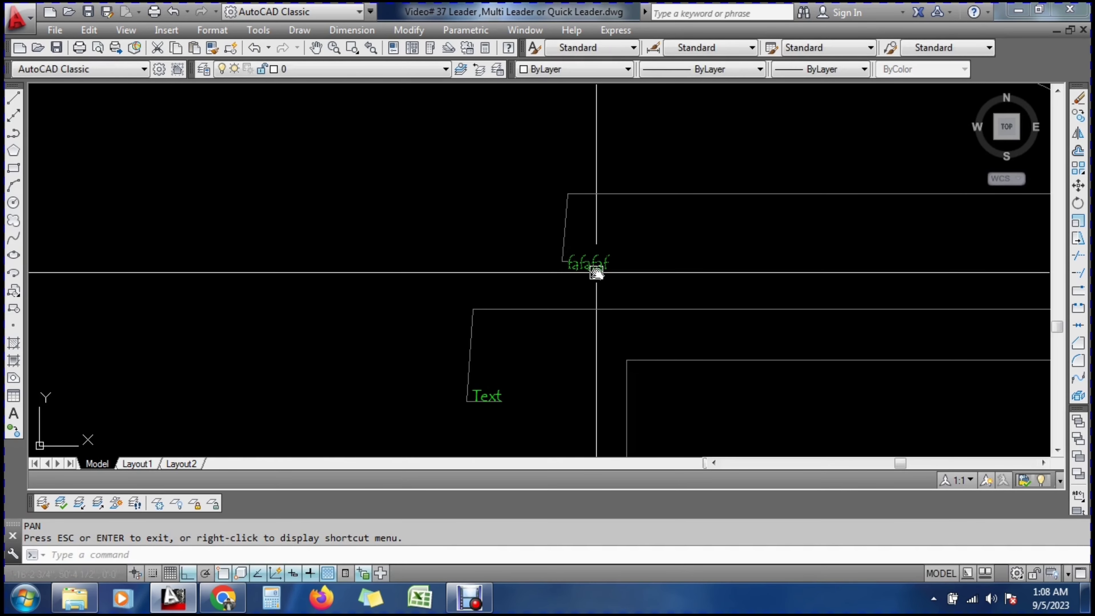
scroll(593, 266, up, 4)
click(589, 279)
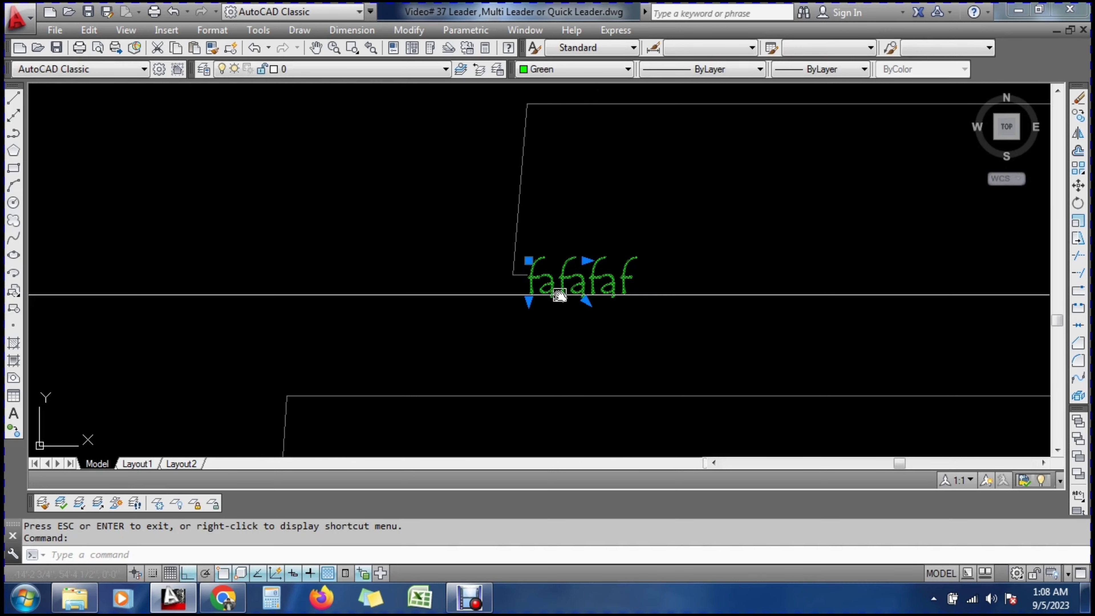
key(Escape)
text(m)
key(Return)
click(577, 289)
key(Return)
click(576, 288)
click(795, 318)
scroll(526, 143, down, 4)
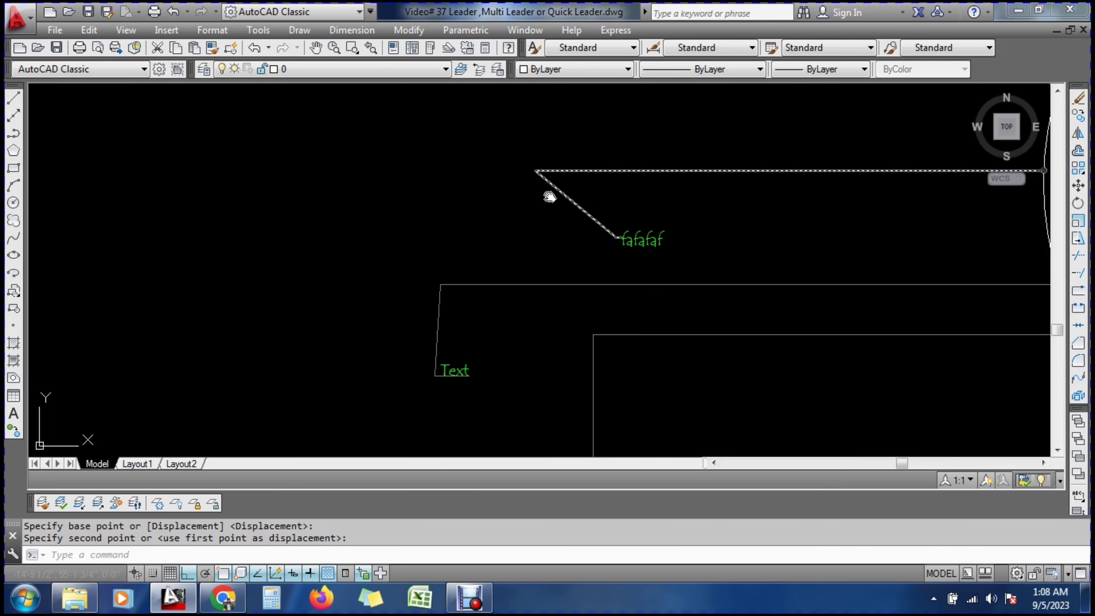
Undo the last move of the fafafaf annotation text
click(623, 240)
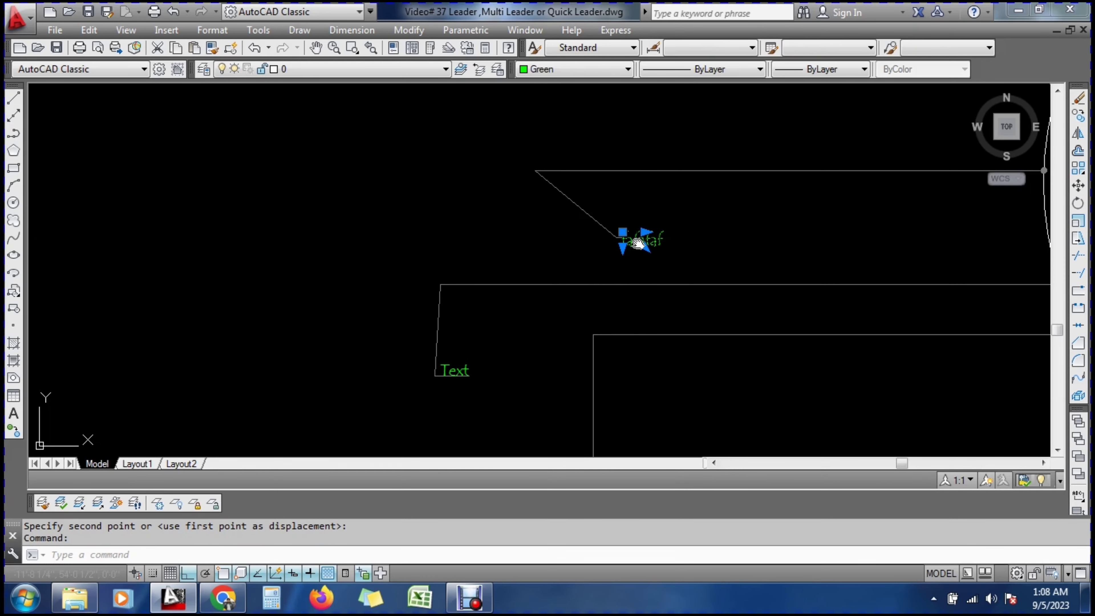
key(ctrl+z)
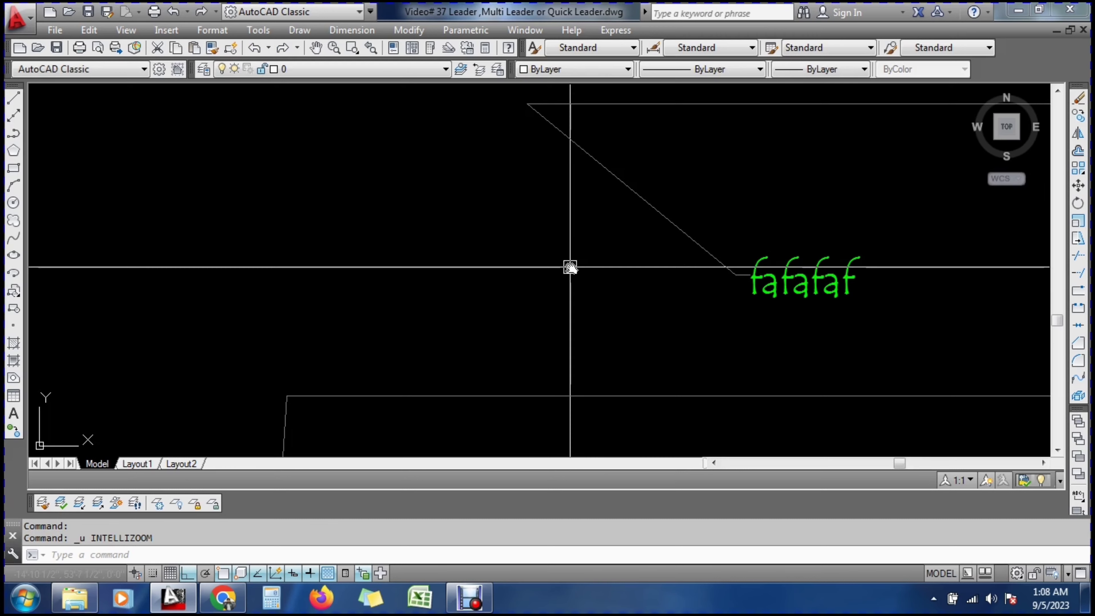
key(ctrl+z)
Draw a quick leader from the circle's upper-right edge, diagonally up and then horizontally right, accepting the default text width and leaving the annotation empty
middle_drag(583, 266, 534, 301)
scroll(534, 301, down, 3)
scroll(697, 291, up, 3)
middle_drag(697, 291, 685, 309)
text(le)
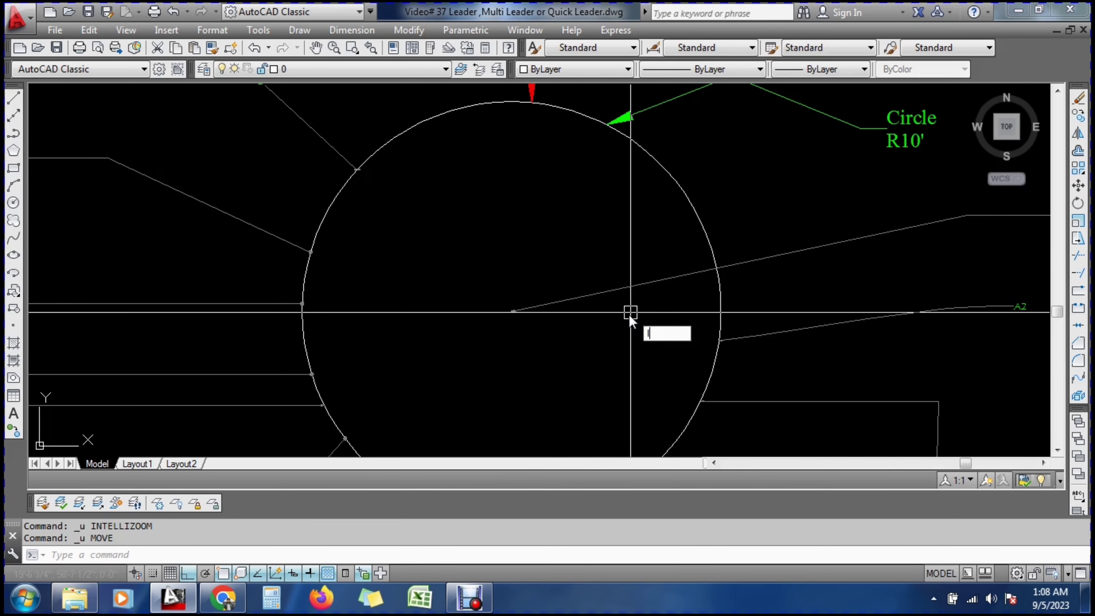
key(Return)
scroll(495, 354, down, 2)
scroll(690, 276, up, 2)
click(495, 343)
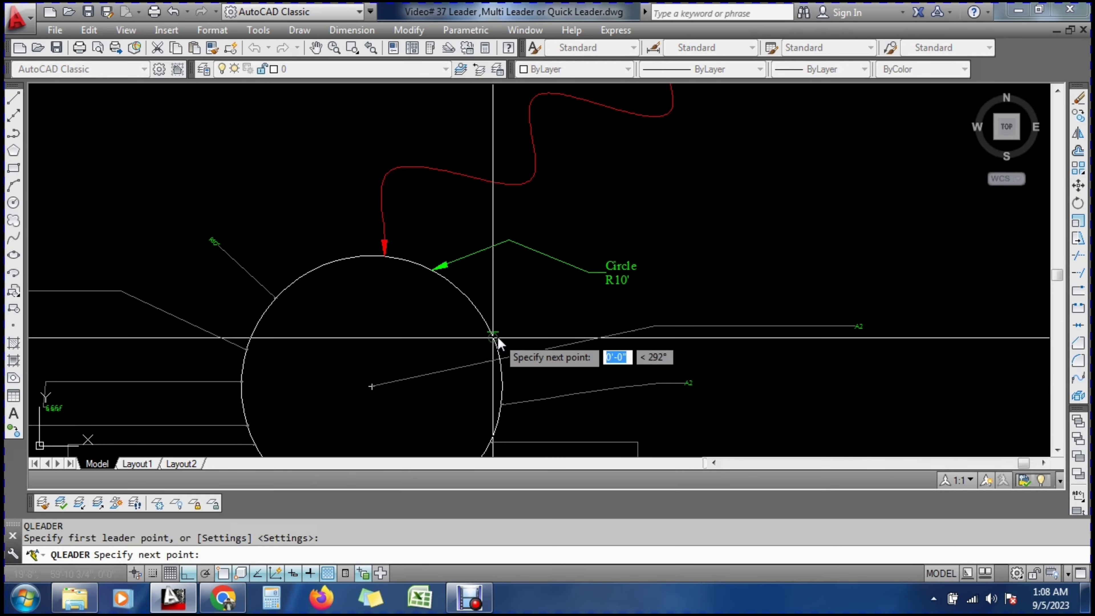
shift+click(694, 286)
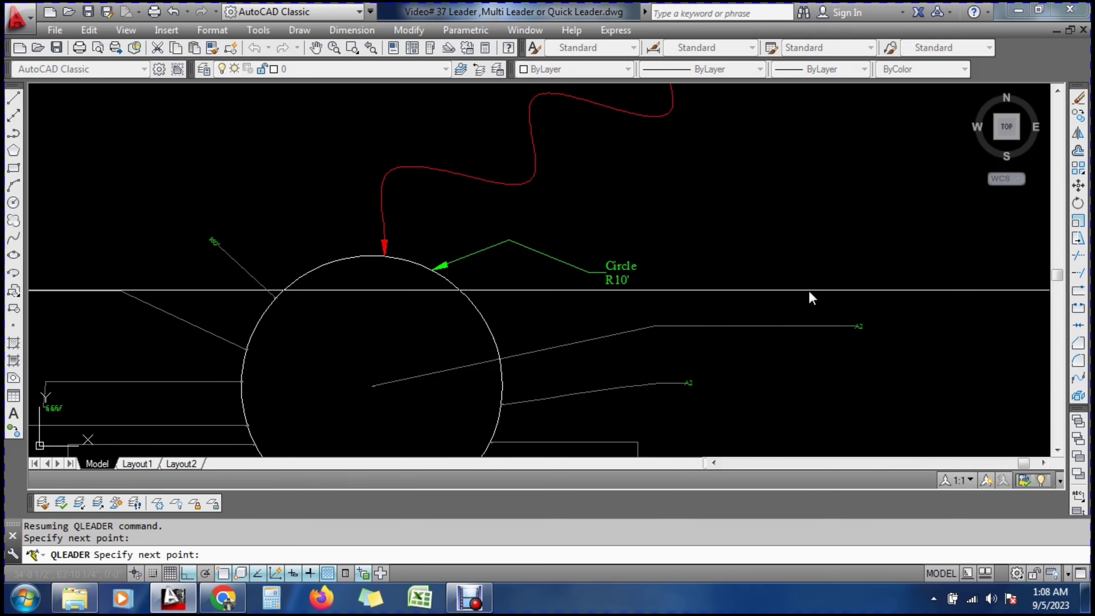
click(824, 298)
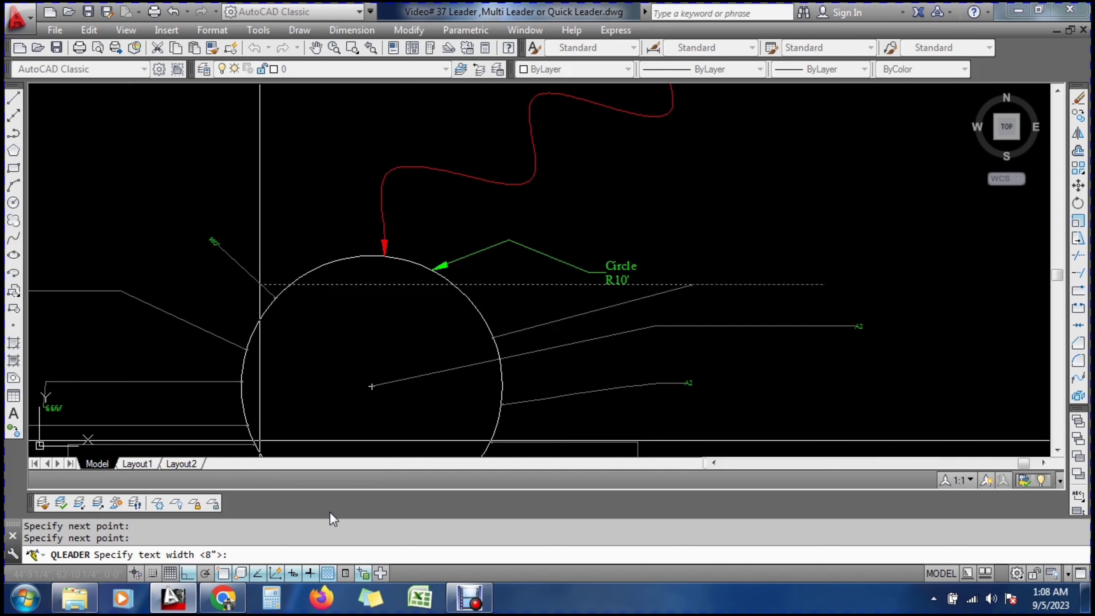
key(Return)
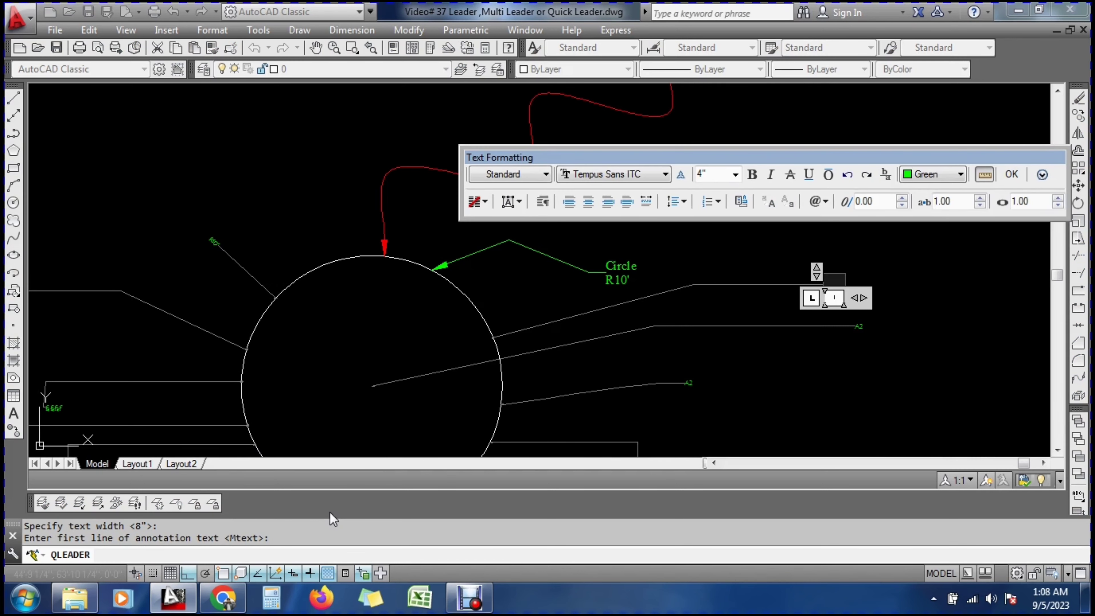
click(1009, 177)
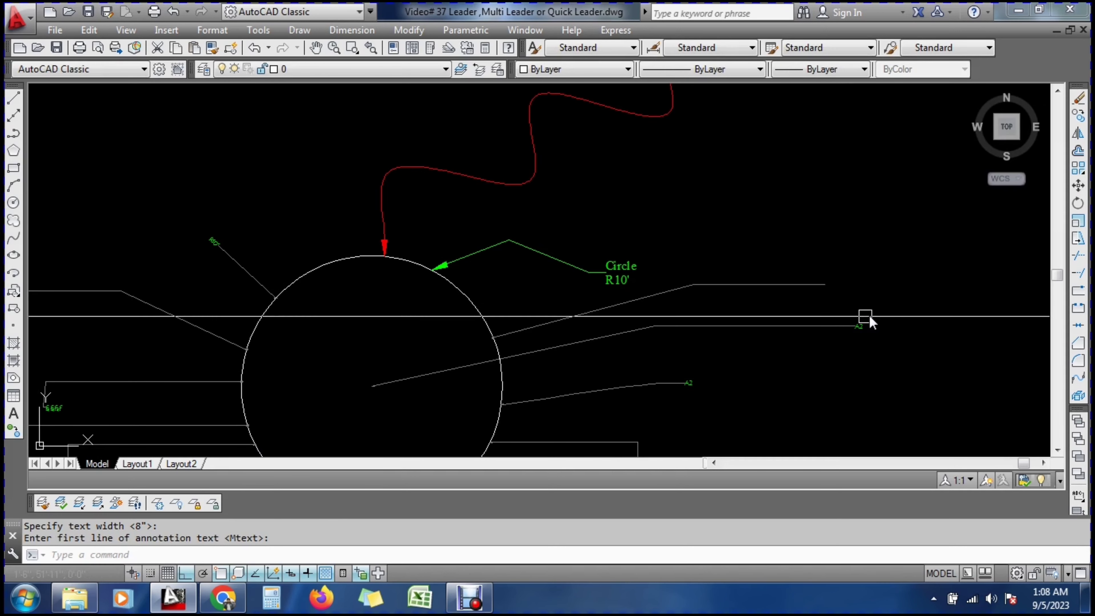
Place the separate multiline text TEXT just below and beyond the right end of the leader without annotation
scroll(864, 294, up, 3)
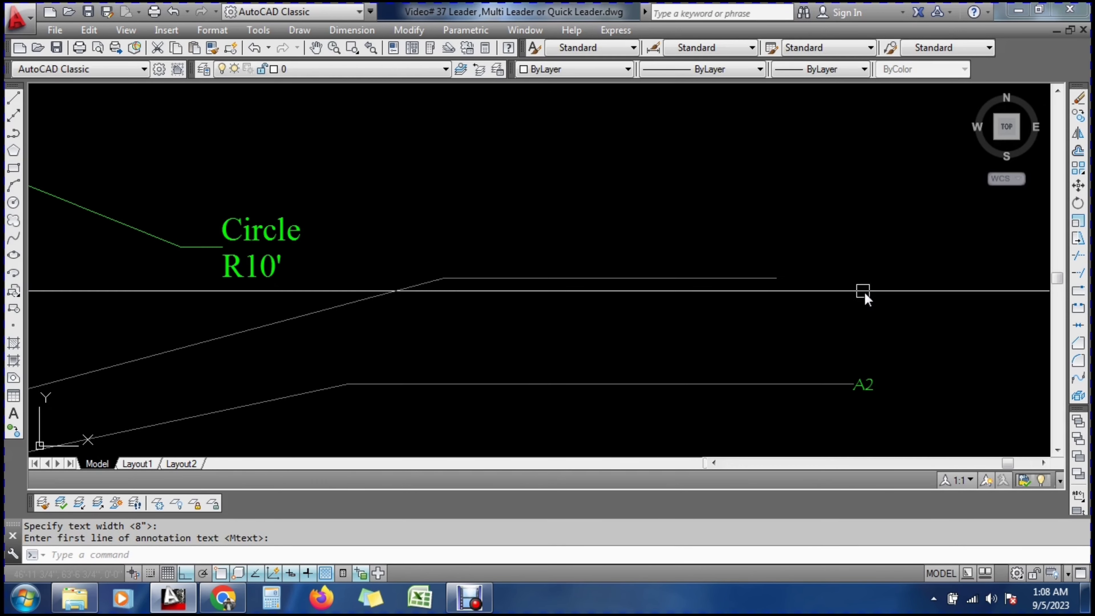
text(mt)
key(Return)
click(798, 297)
click(908, 349)
text(TE)
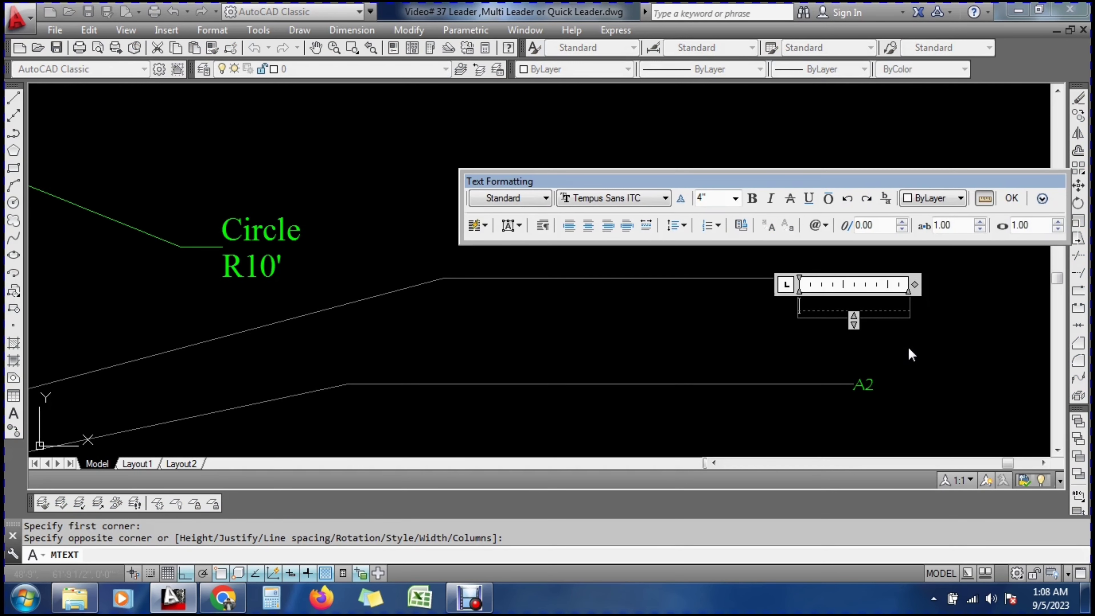
text(xt)
key(ctrl+a)
click(720, 339)
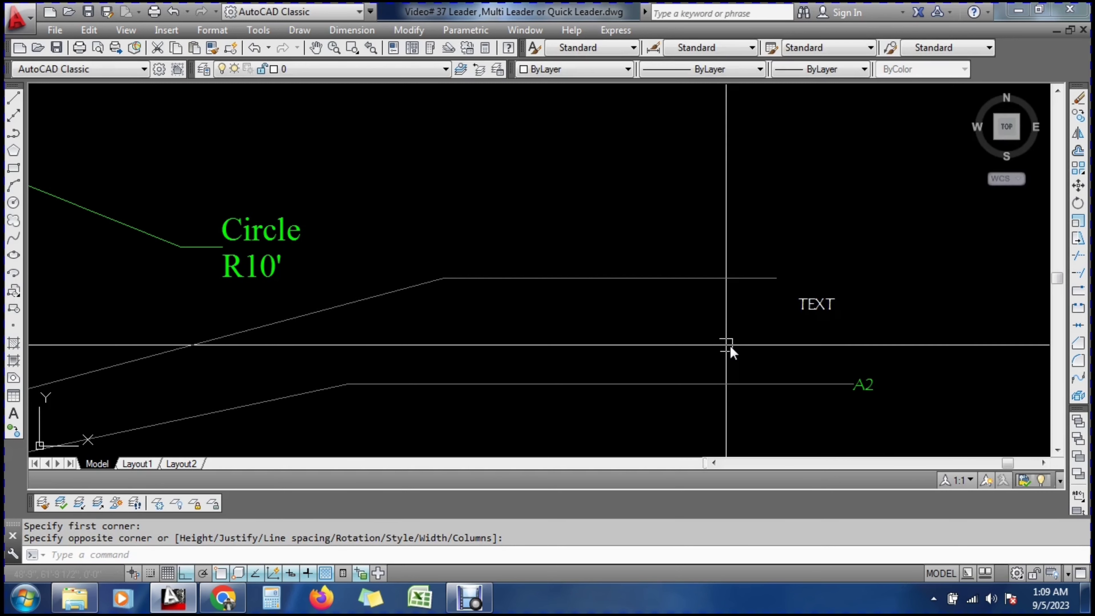
Move the separate TEXT straight up, above the end of the leader without annotation, and undo the move
click(811, 305)
key(Escape)
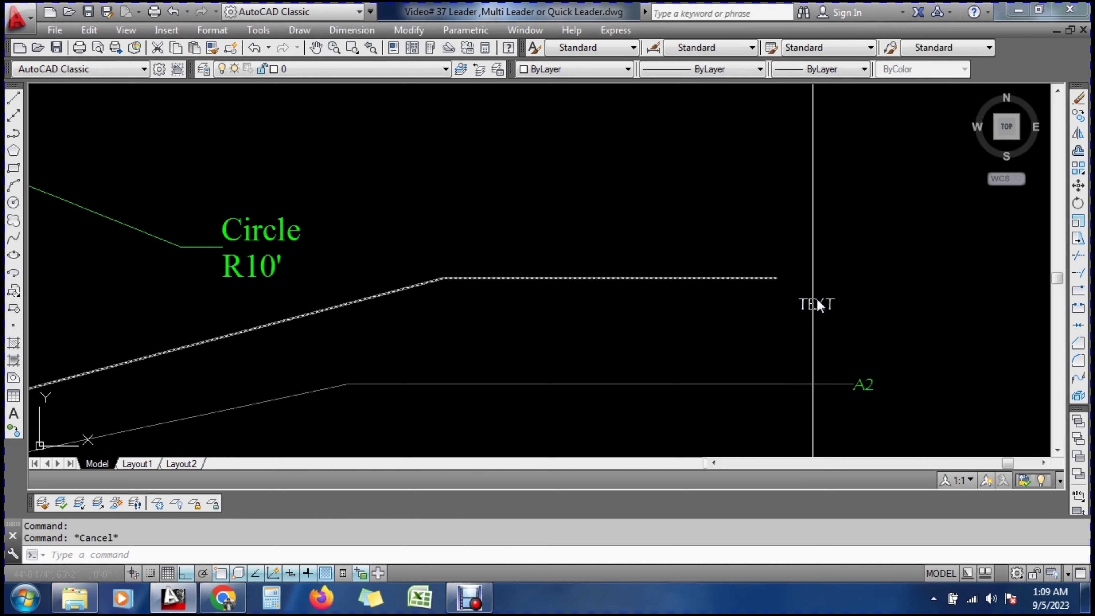
click(816, 309)
key(Escape)
text(m)
key(Return)
click(816, 306)
key(Return)
click(817, 305)
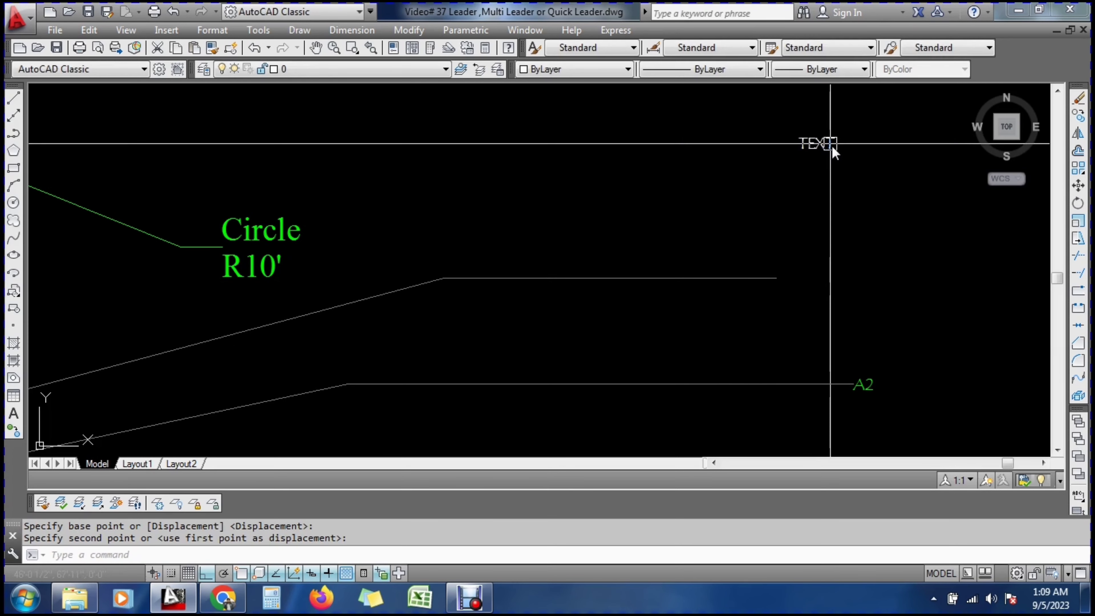
click(832, 145)
key(ctrl+z)
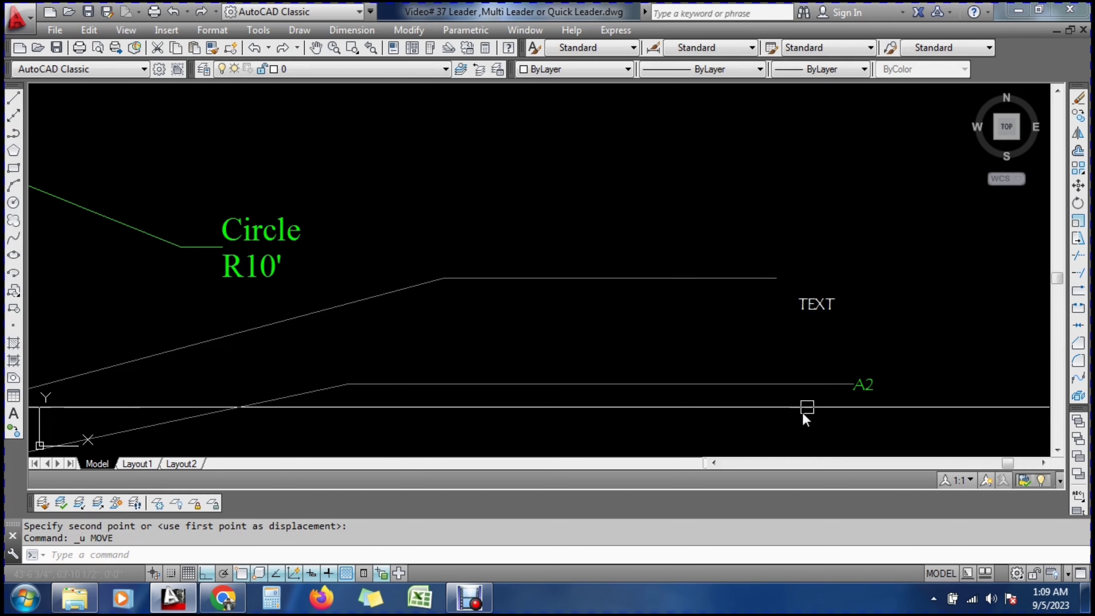
Stretch the upper A2 annotation downward together with its leader end, and undo the edit
click(869, 390)
click(867, 388)
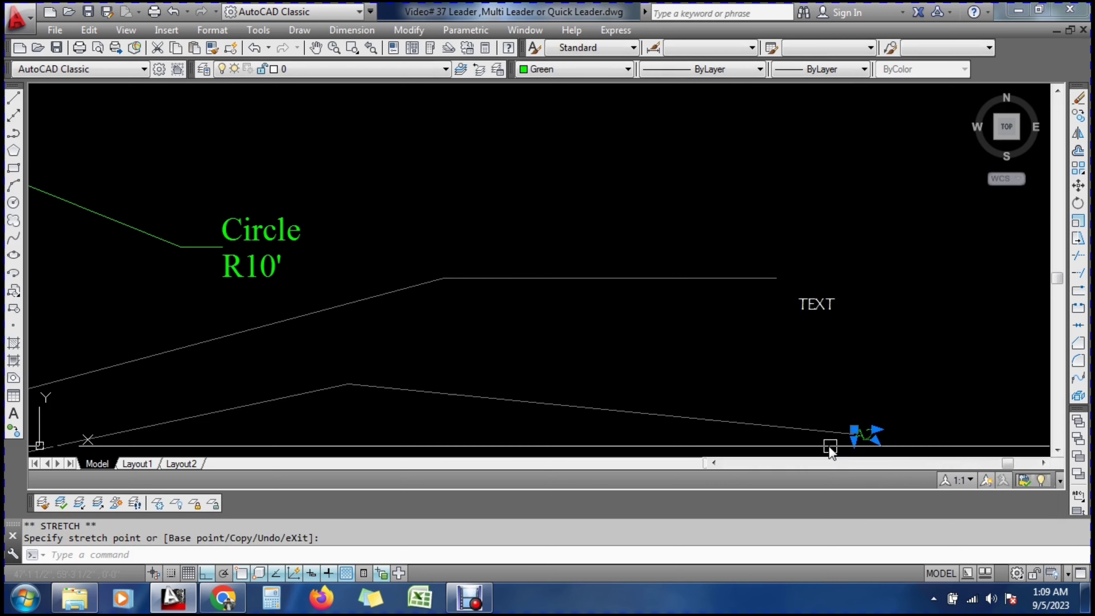
key(ctrl+z)
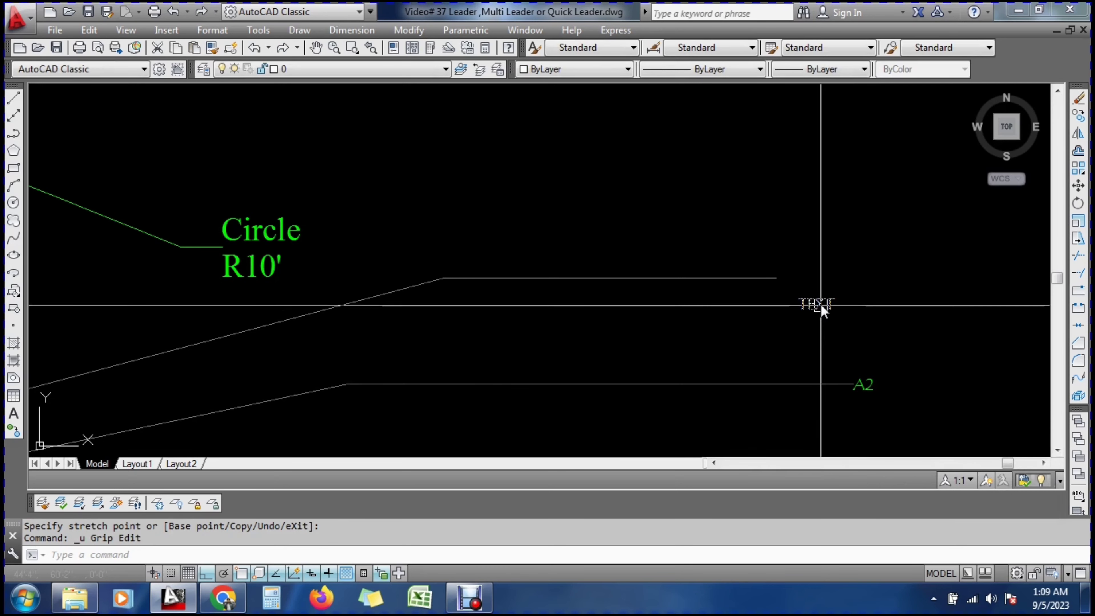
key(Escape)
key(Escape)
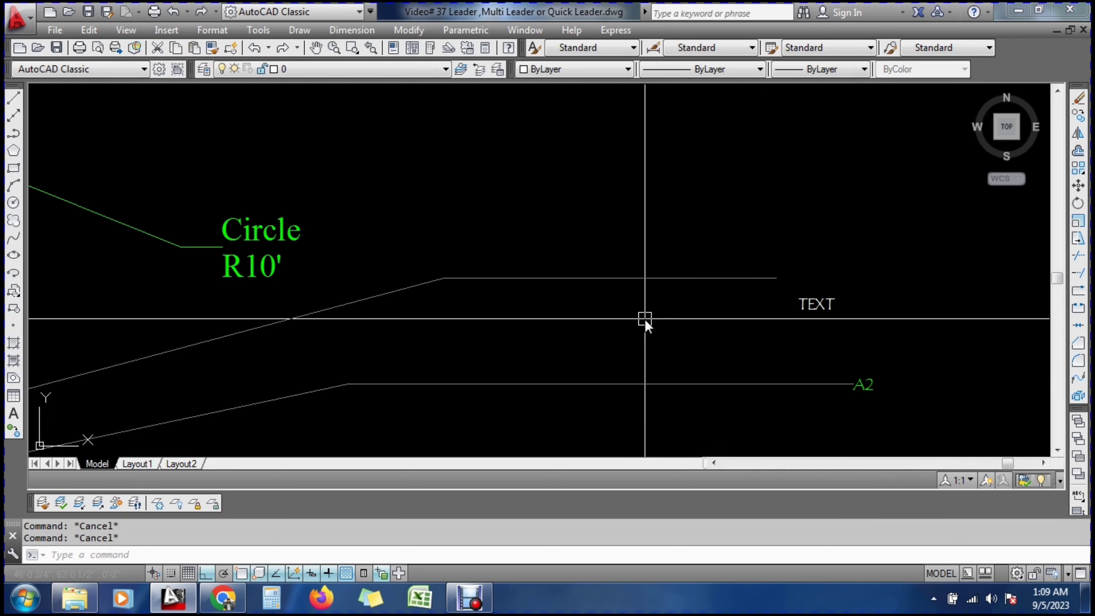
Attach the separate TEXT to the leader without annotation using QLATTACH
text(qlat)
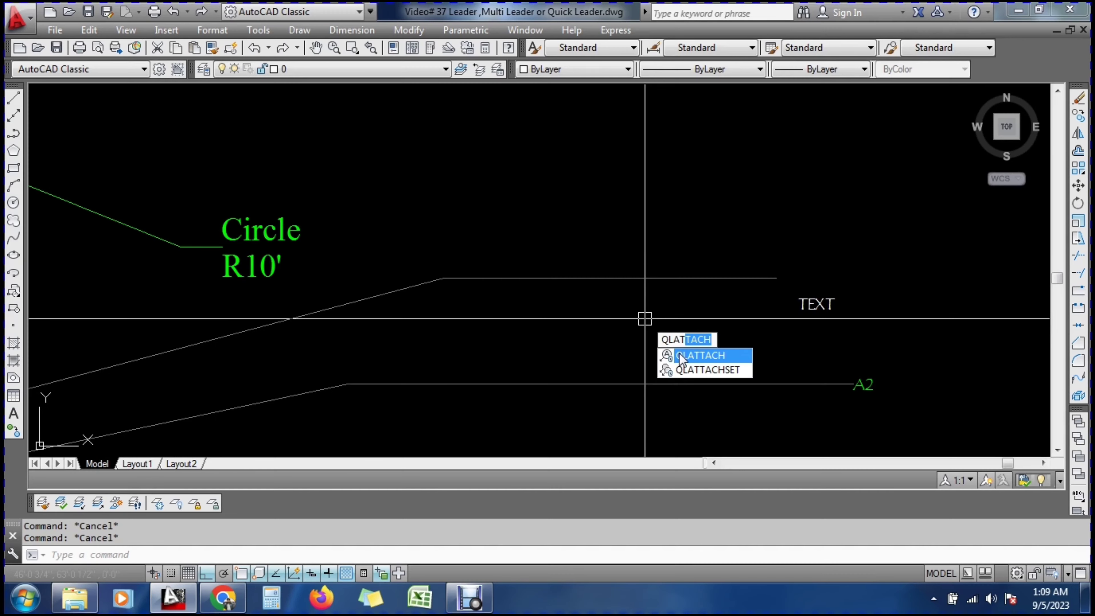
click(680, 356)
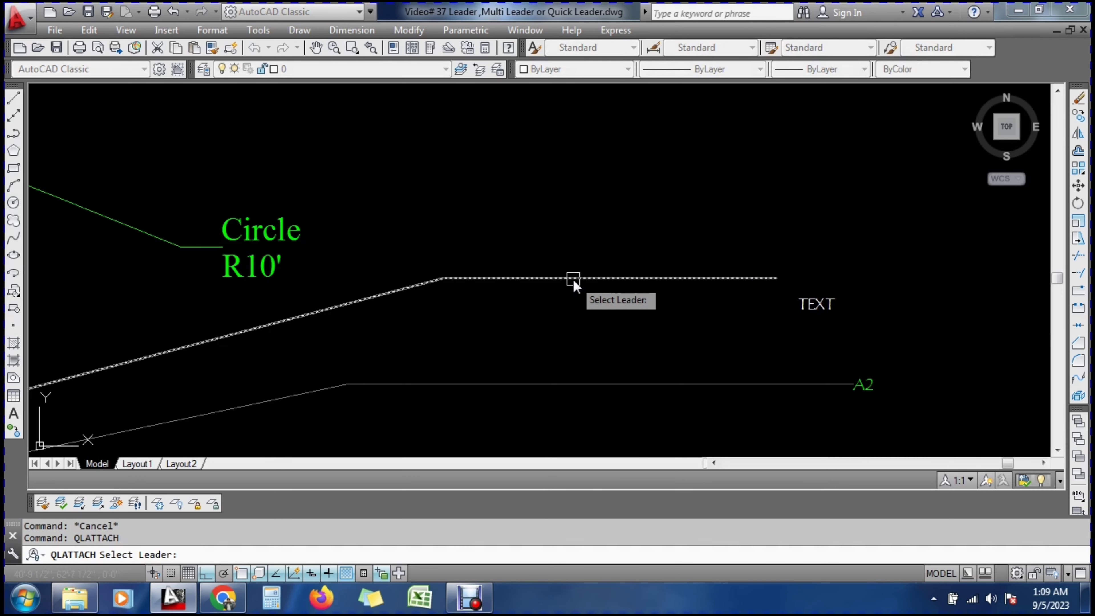
click(573, 280)
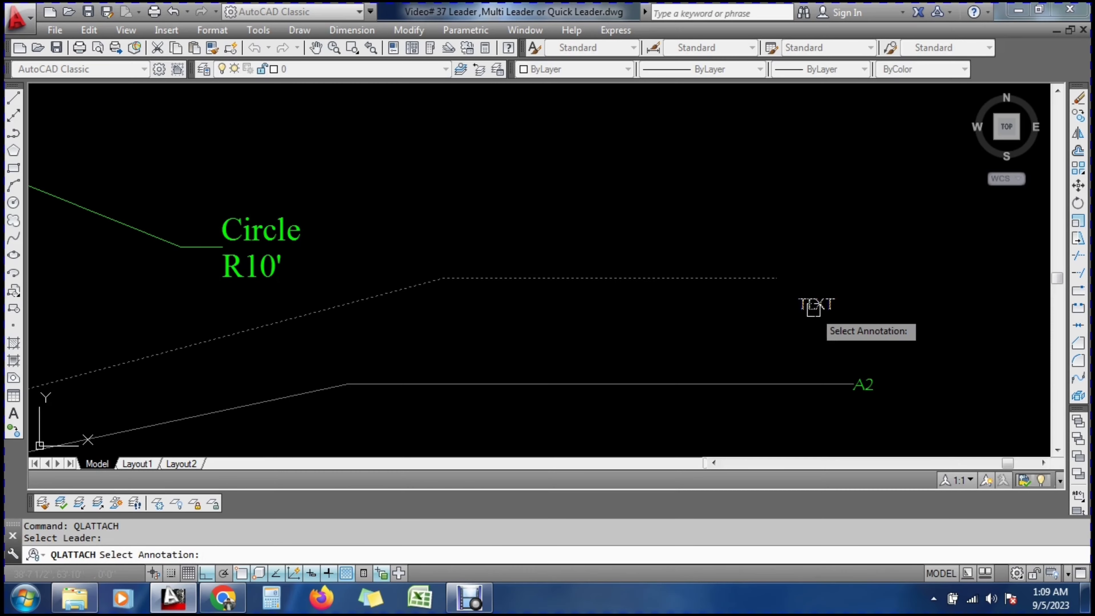
click(815, 305)
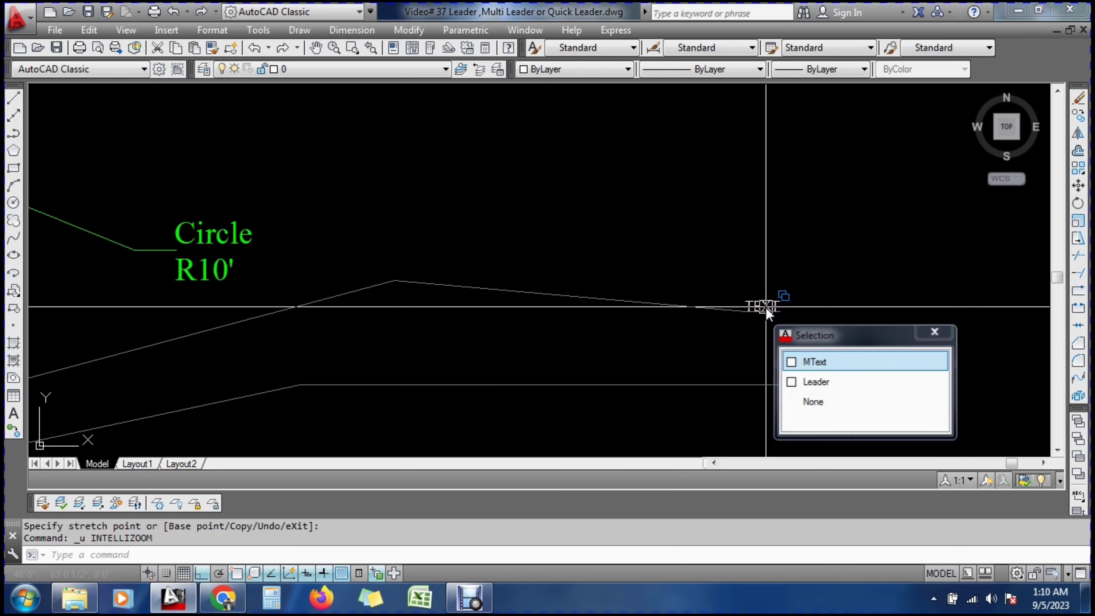
Move the attached TEXT annotation straight up, above its leader's bend, and save the drawing
key(Escape)
click(764, 307)
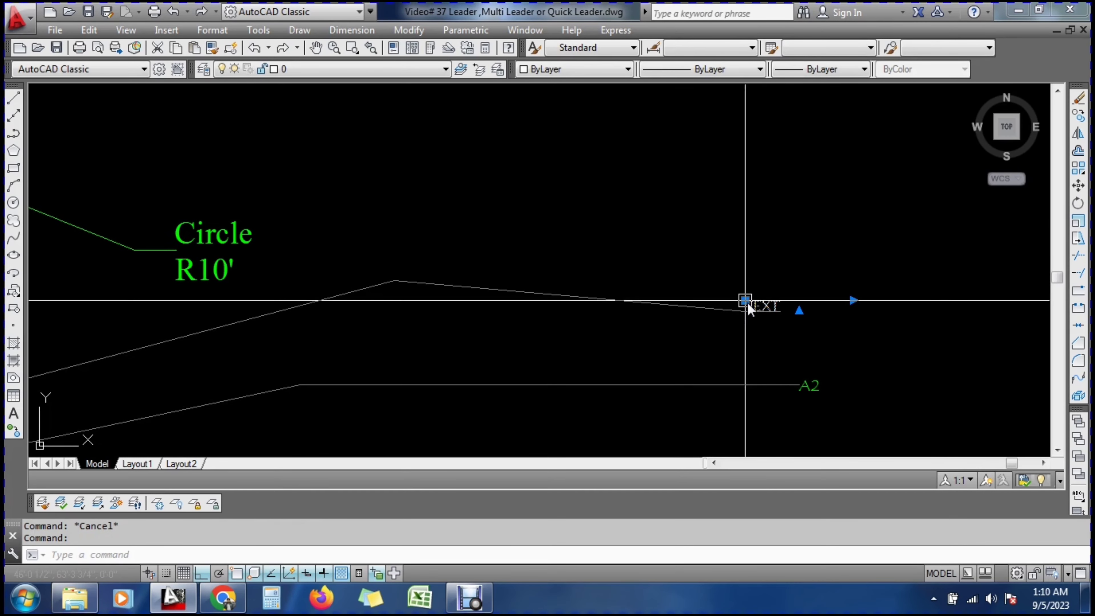
click(745, 302)
click(745, 216)
click(762, 308)
click(745, 308)
click(760, 216)
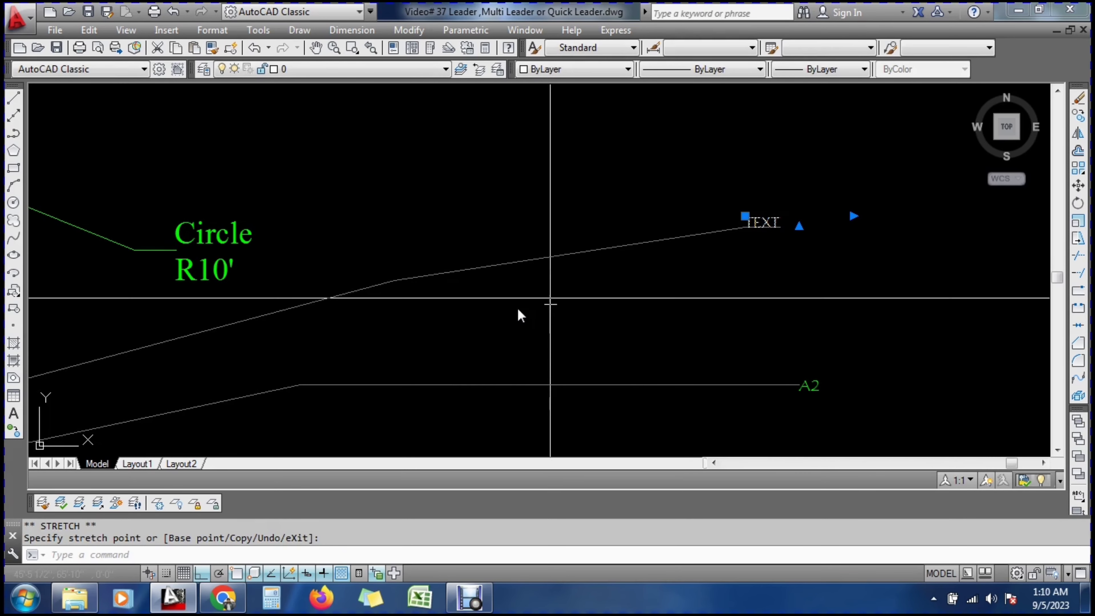
key(Escape)
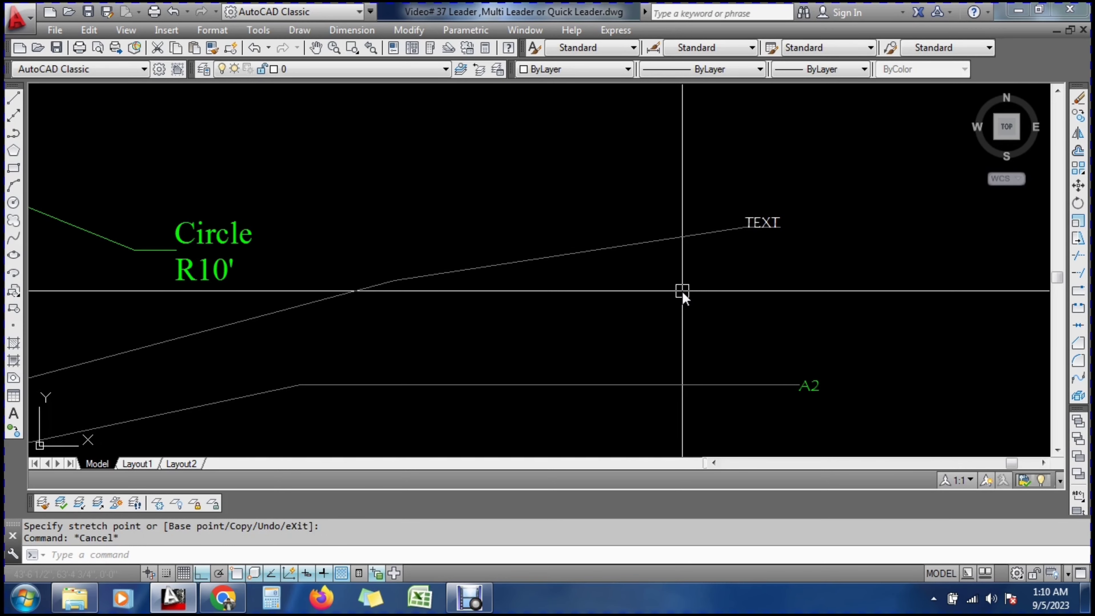
key(ctrl+s)
scroll(616, 295, down, 6)
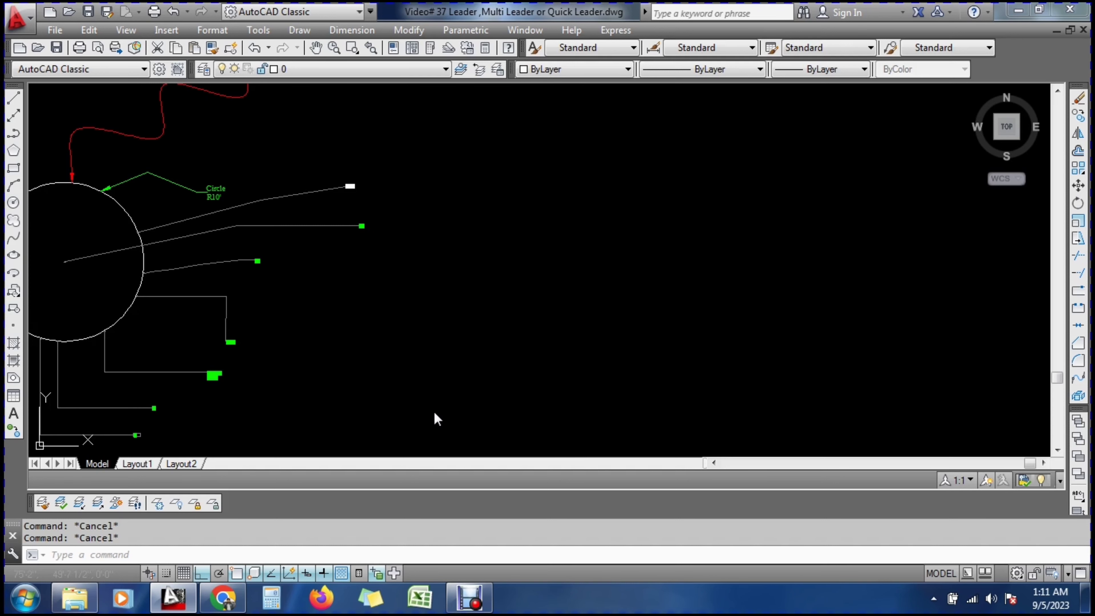
text(lea)
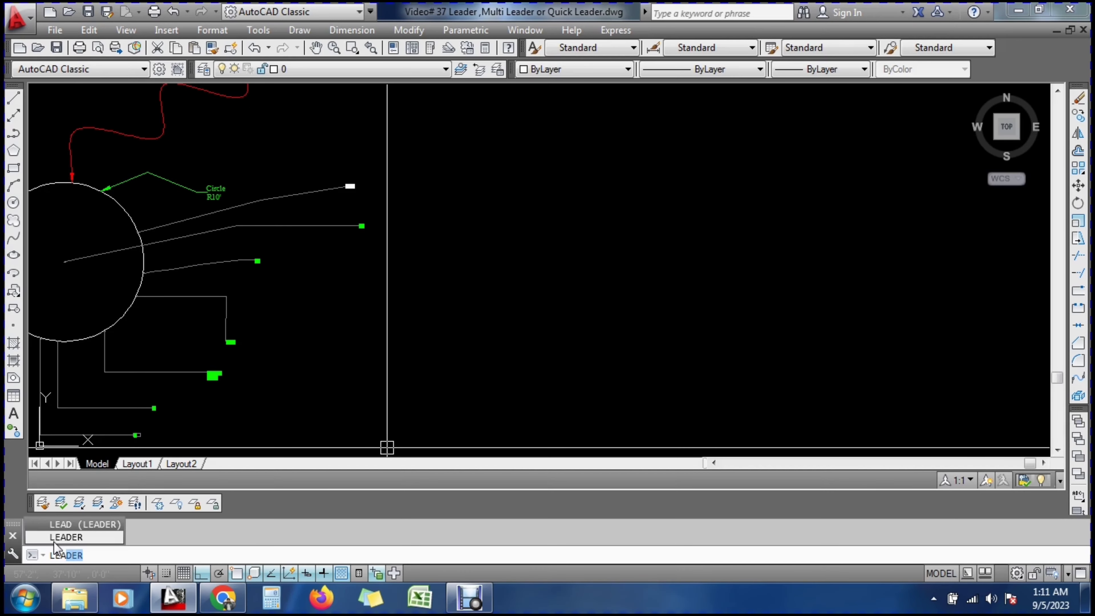
key(Escape)
key(Escape)
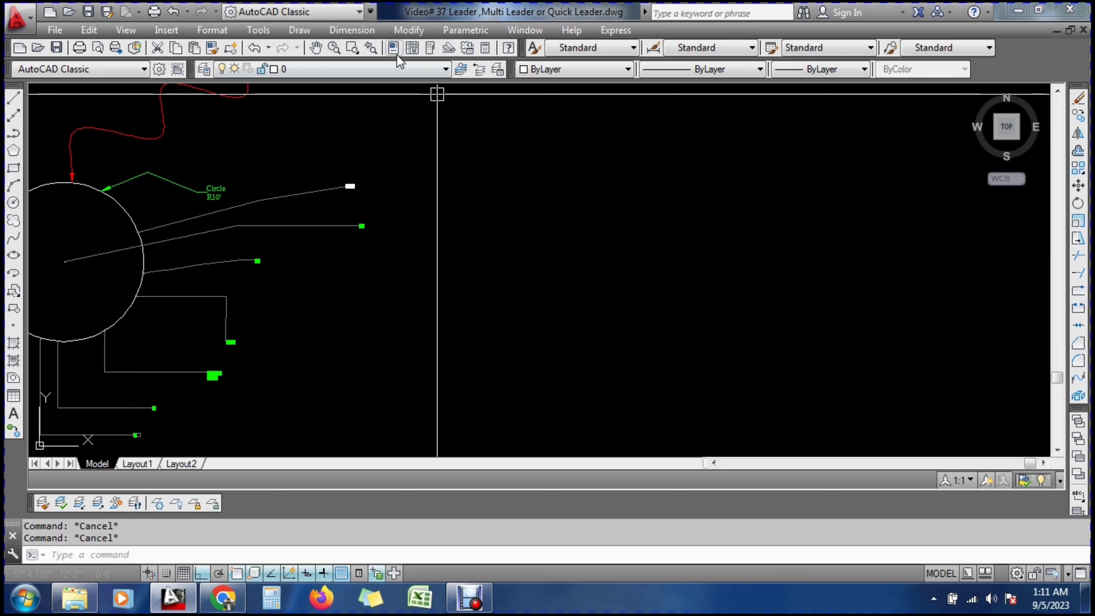
Draw a multileader in the empty area right of the circle's leaders, rising diagonally to the right with Ortho off, with the text Text Format
click(361, 32)
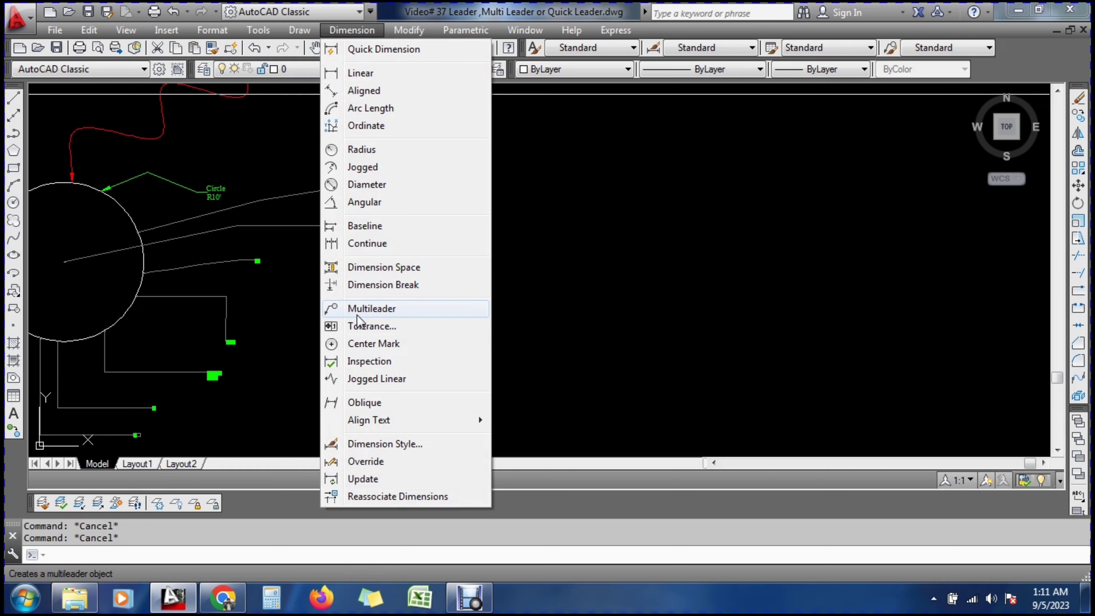
click(404, 309)
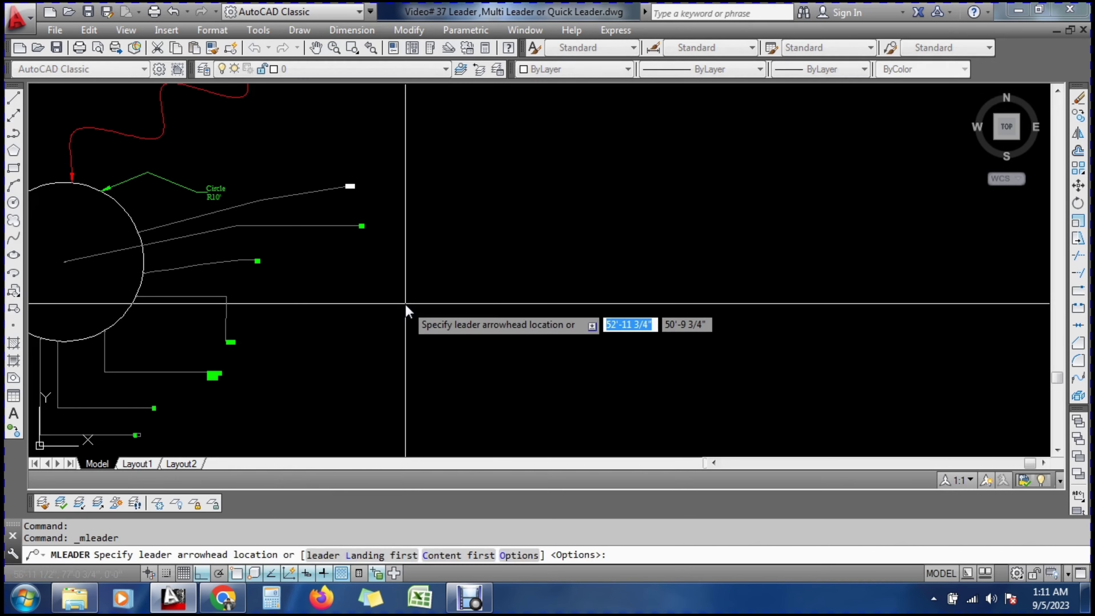
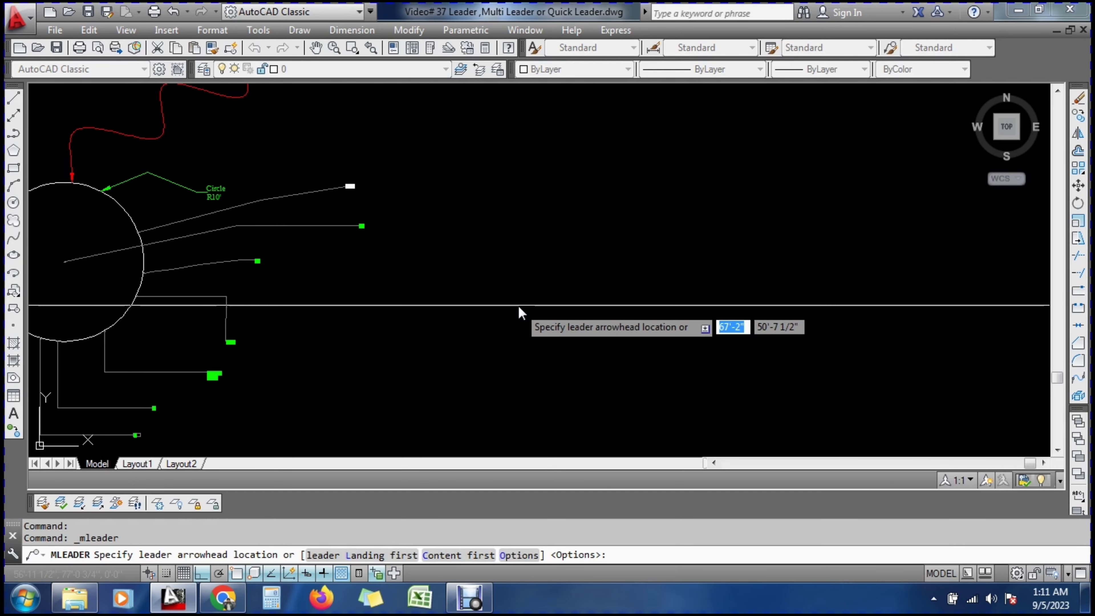
click(518, 305)
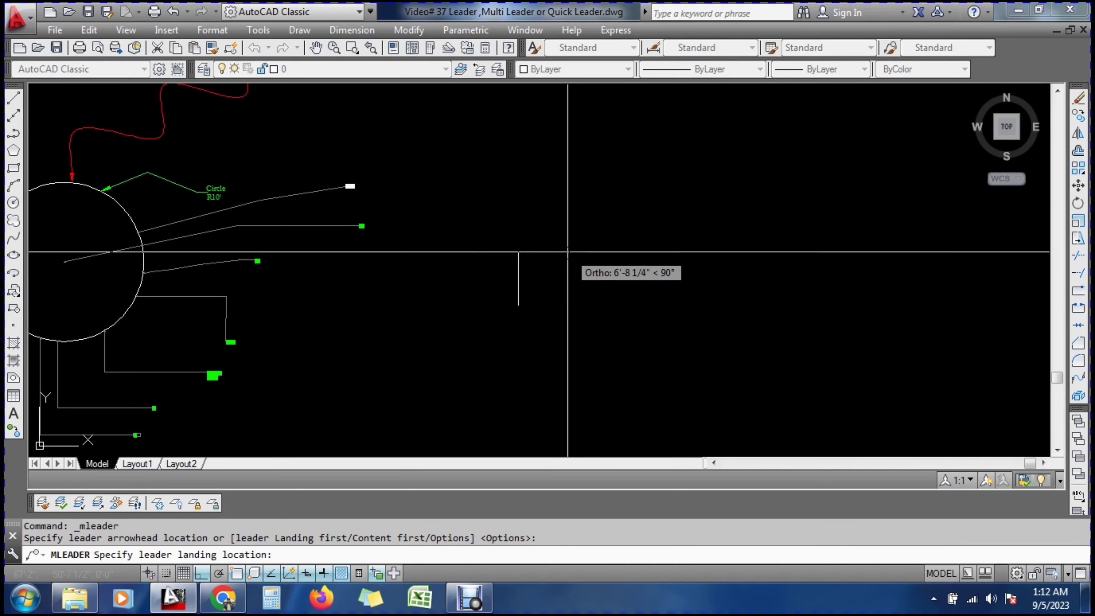
key(F8)
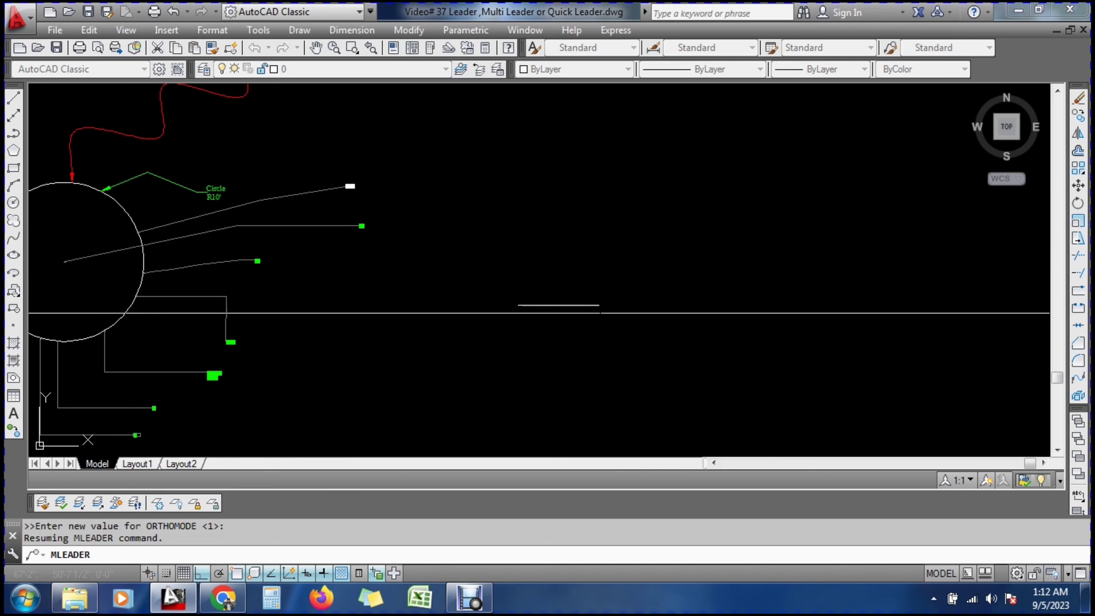
click(517, 306)
click(568, 255)
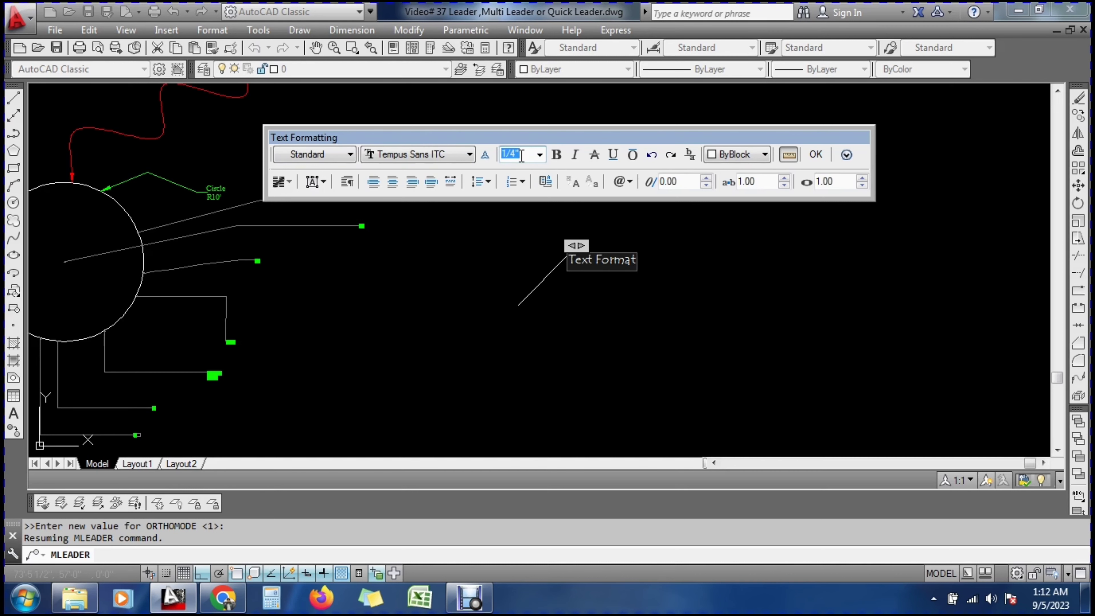
Set the multileader text's height to 2" and its font to Times New Roman TUR
click(469, 154)
scroll(410, 205, up, 1)
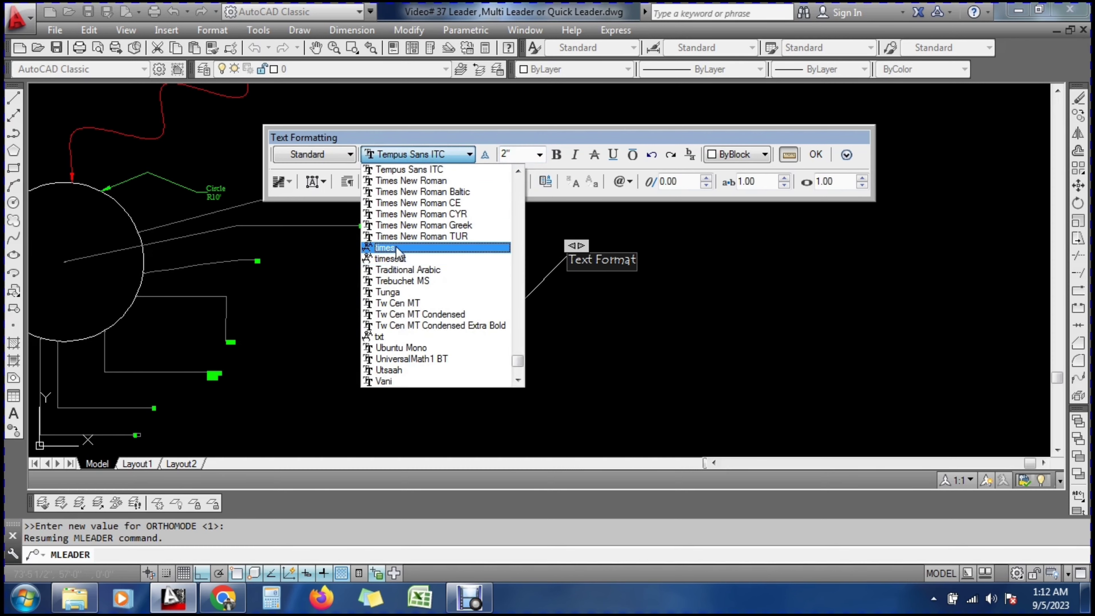
click(427, 241)
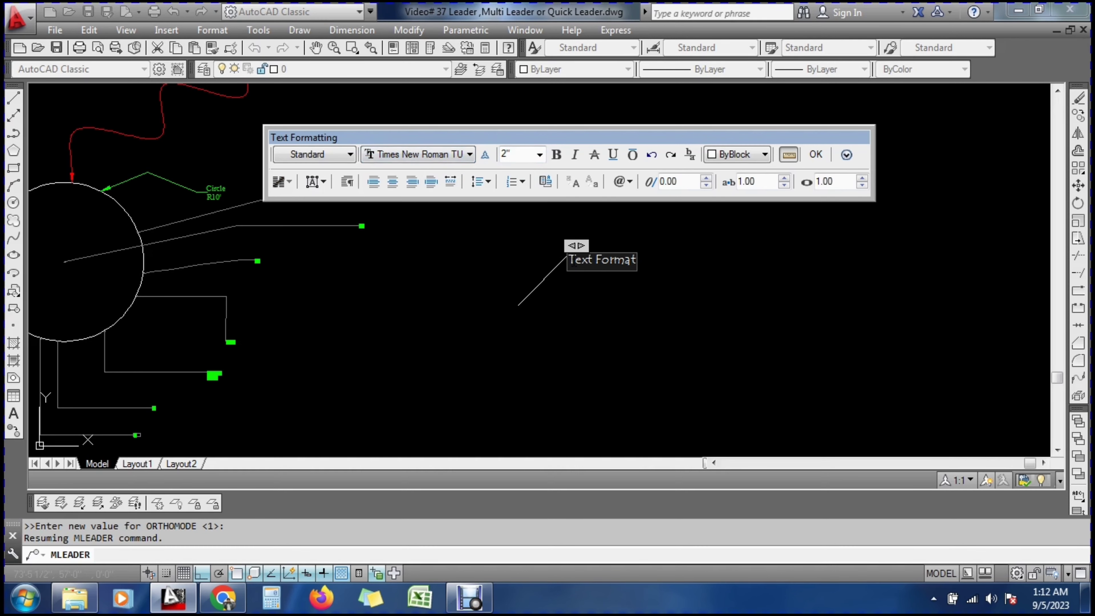
Change the multileader text's font to Traditional Arabic and finish editing the text
drag(574, 263, 634, 261)
click(413, 154)
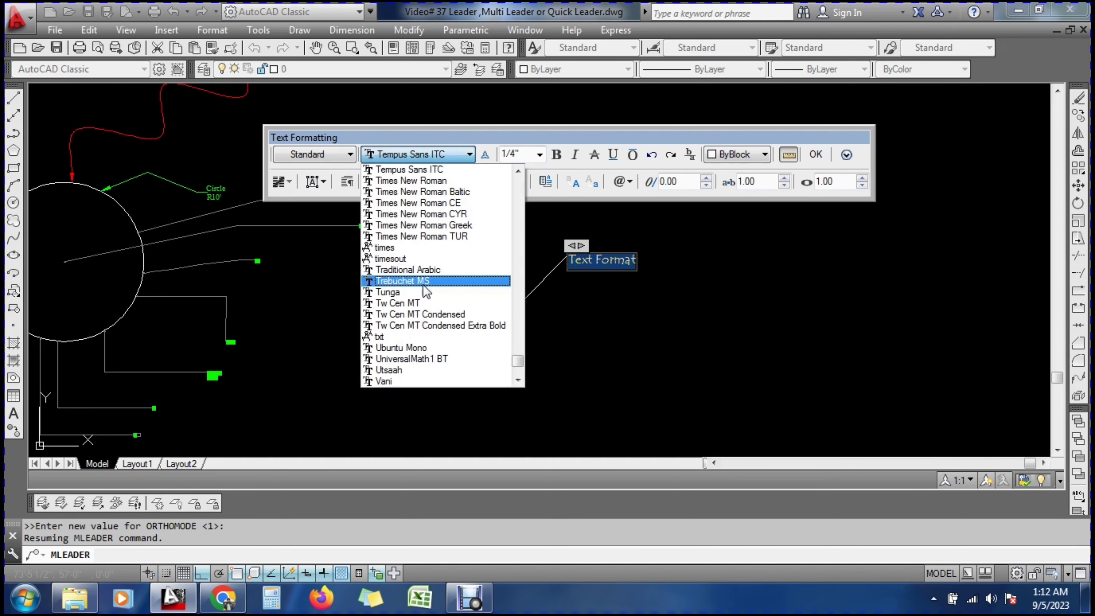
click(409, 269)
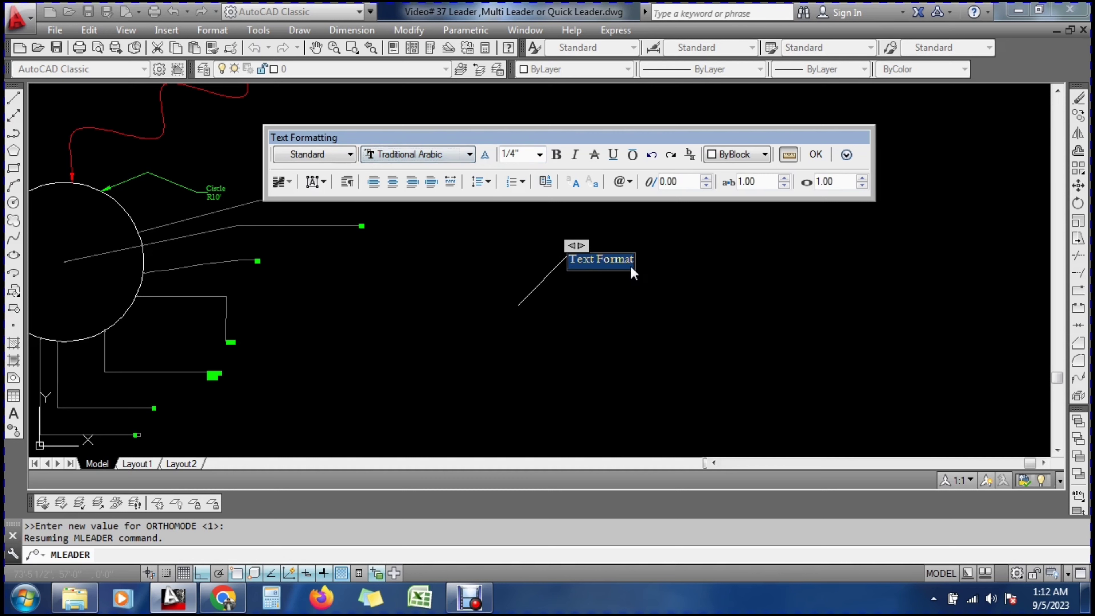
click(813, 155)
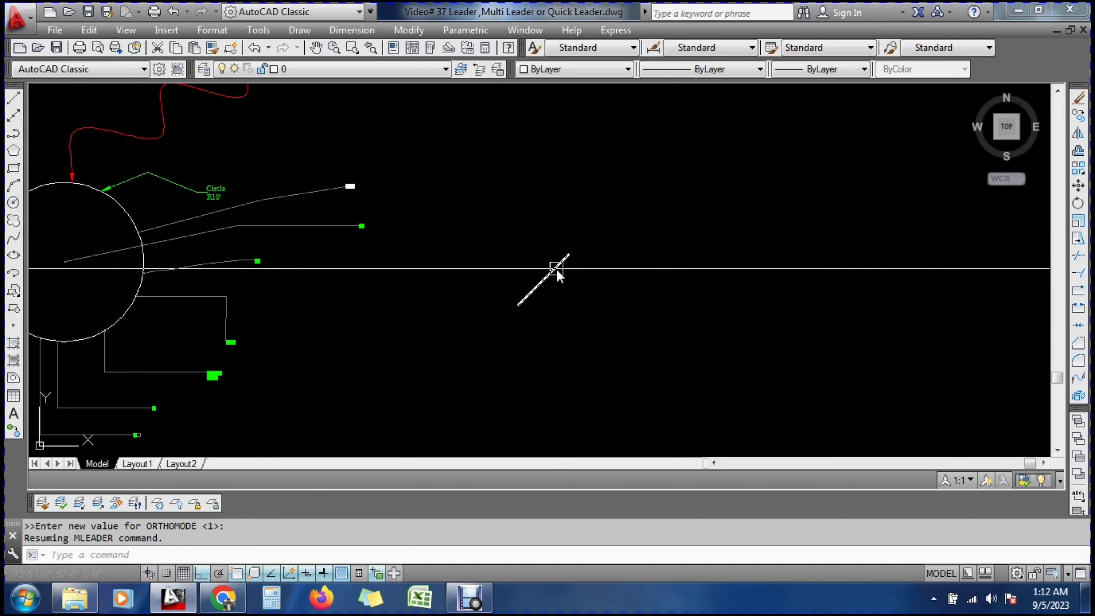
scroll(591, 238, up, 6)
scroll(606, 186, up, 10)
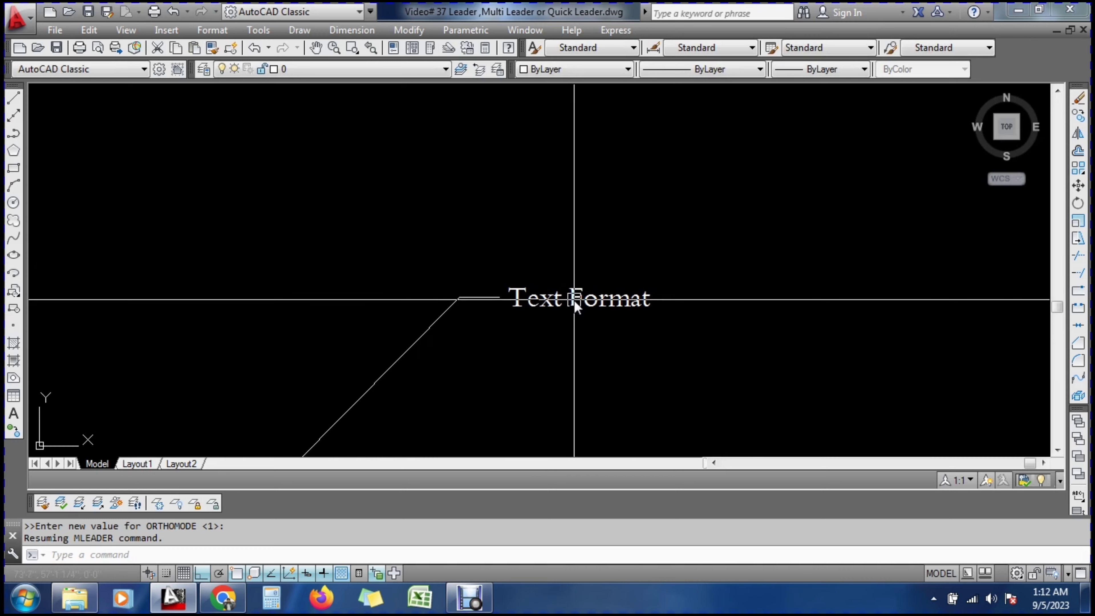
scroll(595, 270, down, 10)
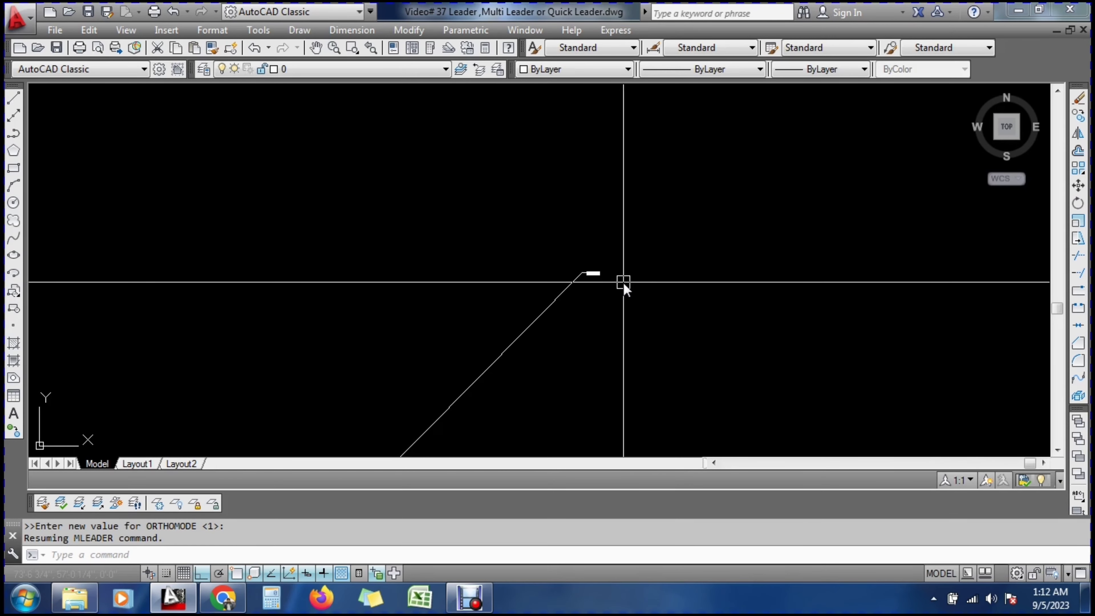
key(Escape)
key(Escape)
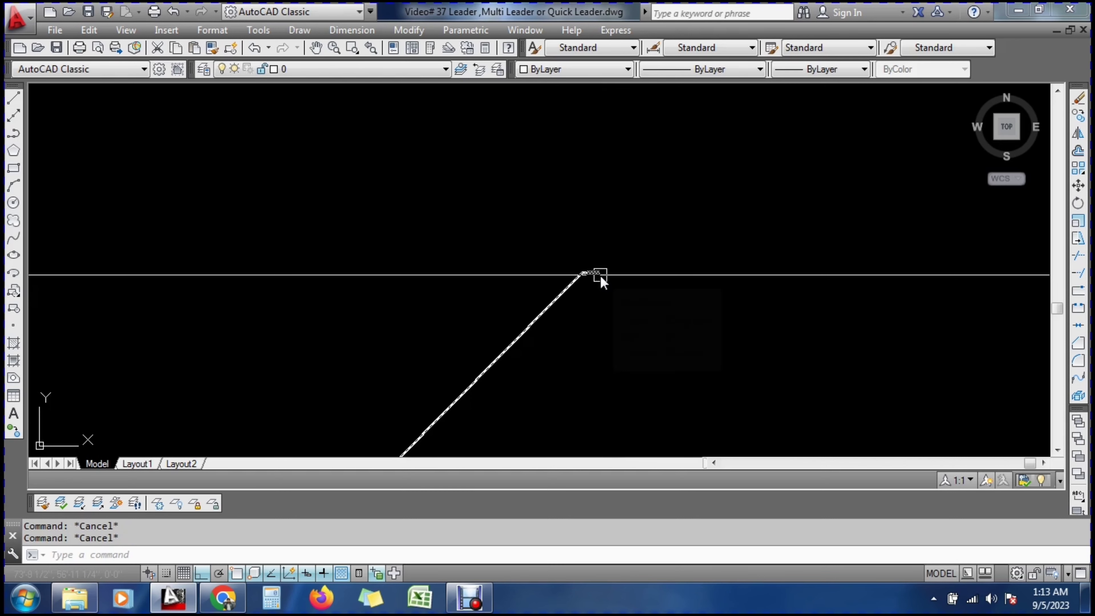
Look at the properties of the Text Format multileader
click(601, 276)
text(mo)
key(Return)
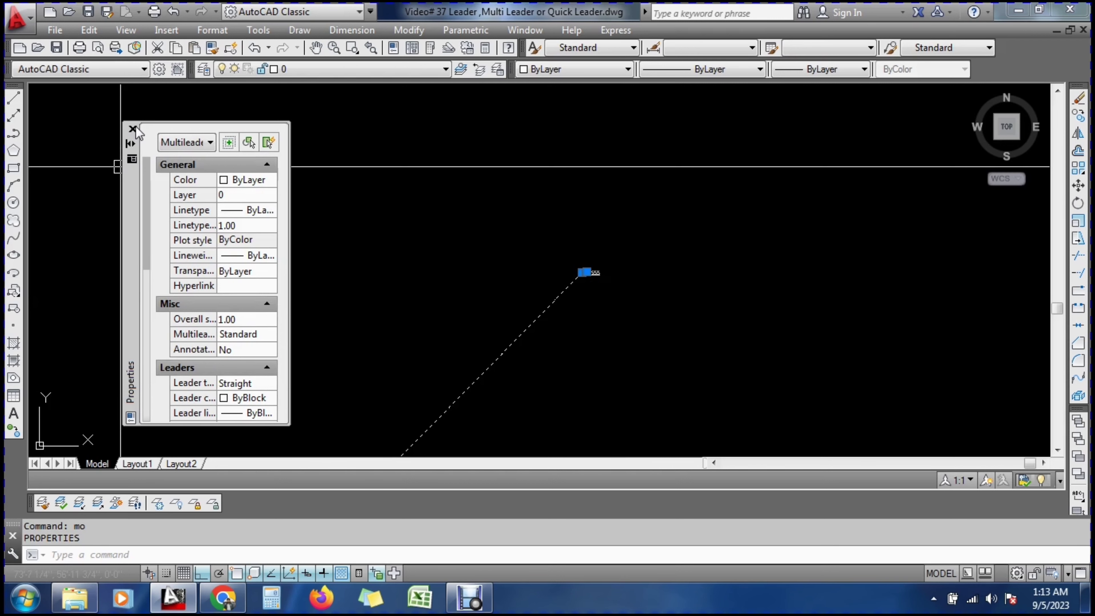
click(133, 129)
key(Escape)
key(Escape)
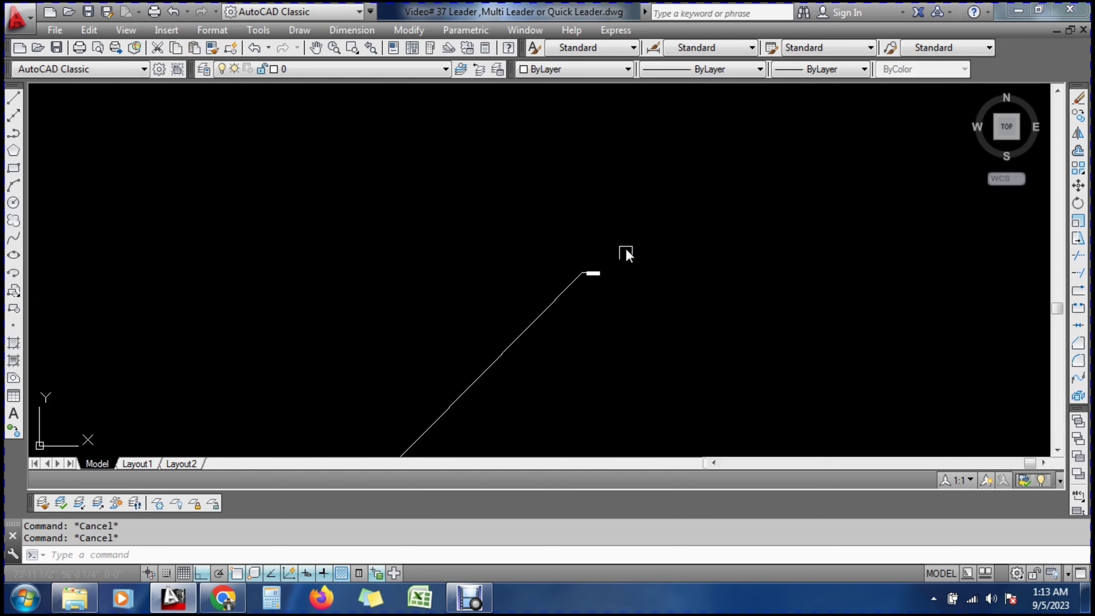
click(634, 236)
click(531, 315)
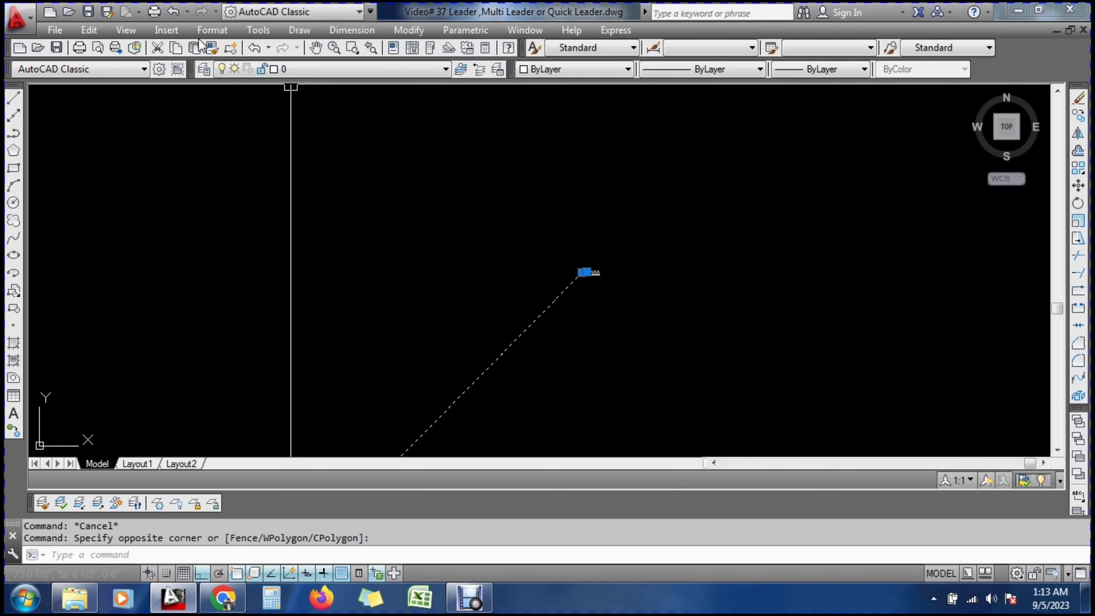
click(202, 29)
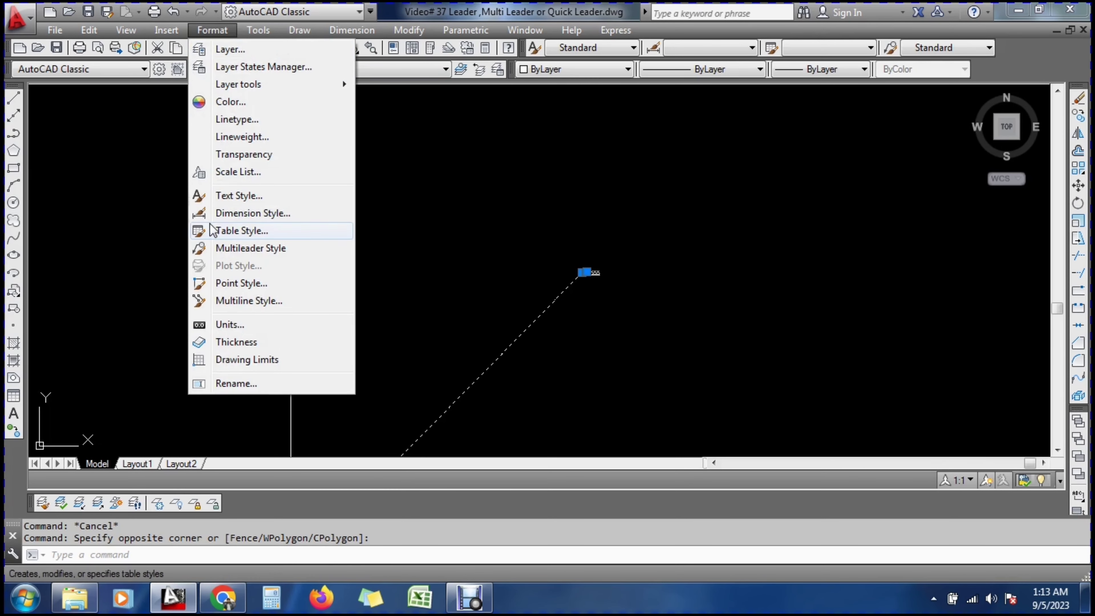
click(275, 256)
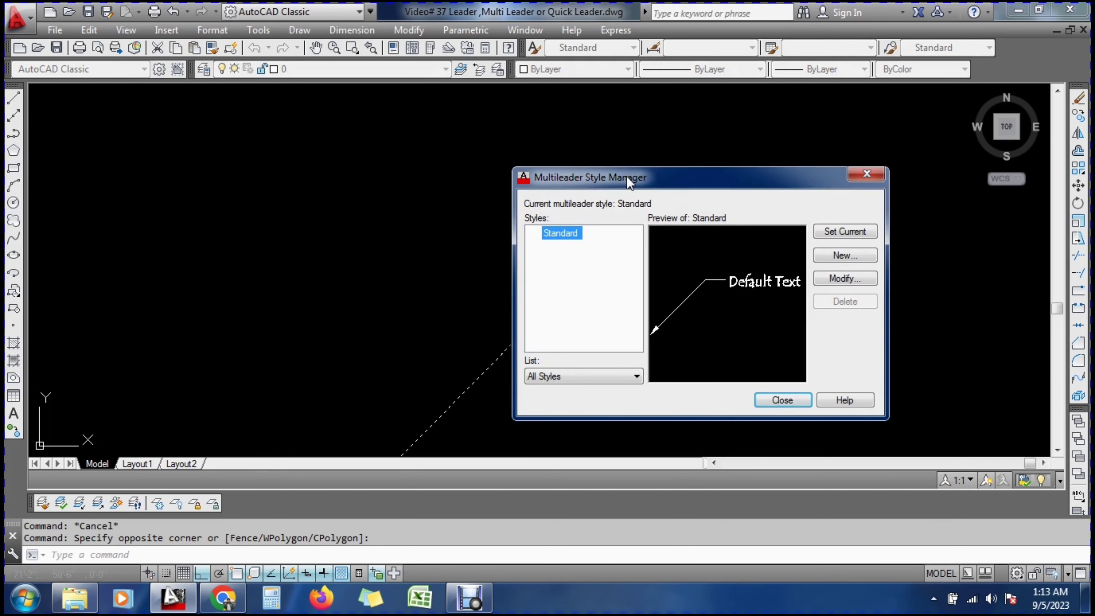
drag(629, 181, 749, 111)
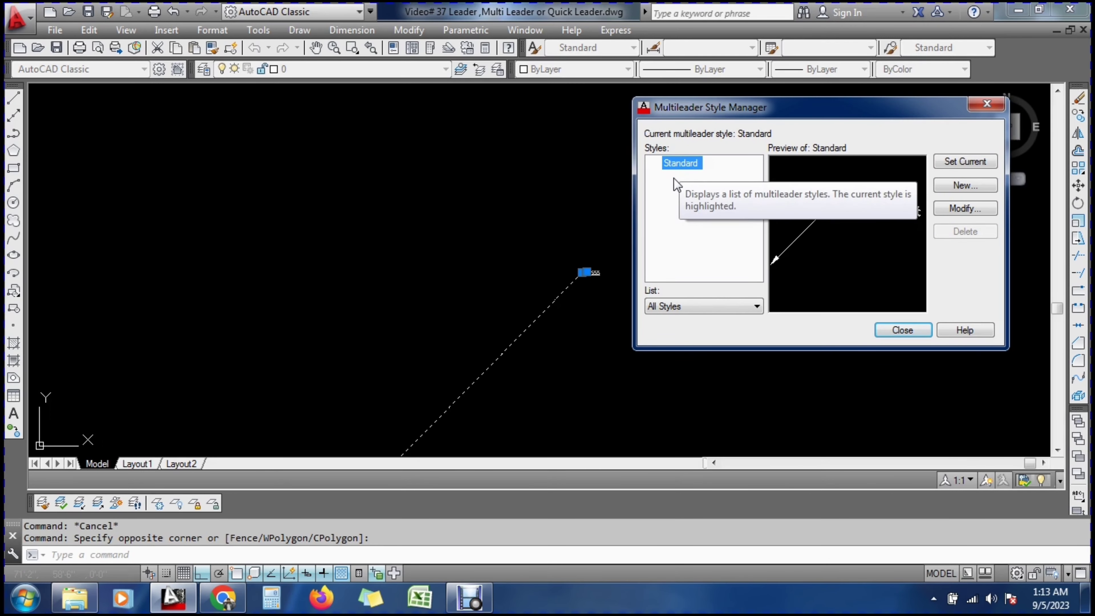
click(970, 210)
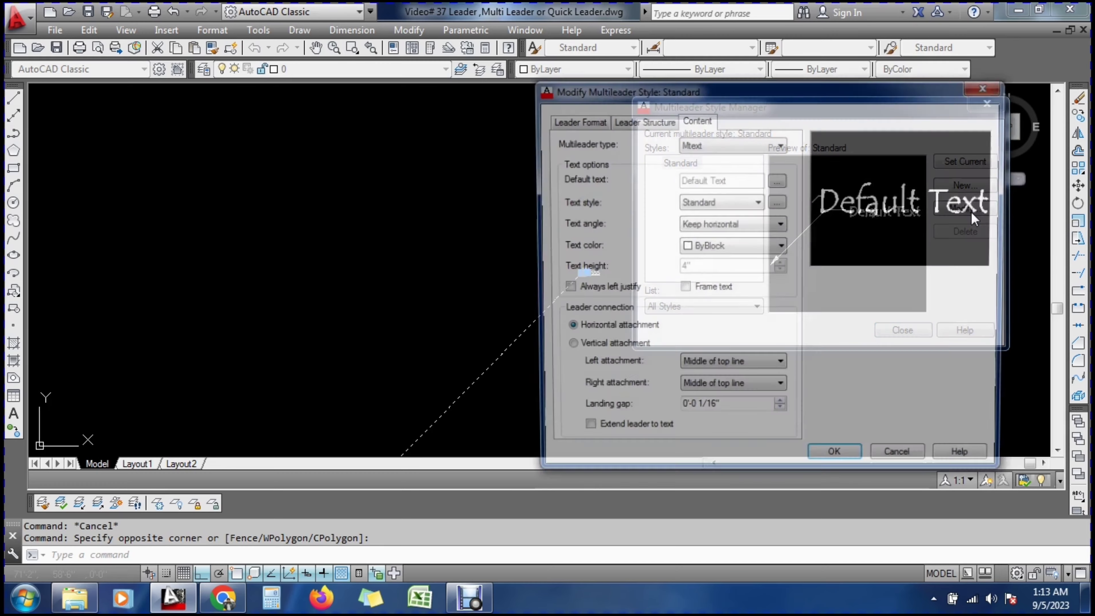
click(584, 119)
drag(606, 98, 625, 79)
key(Escape)
key(Escape)
Open the Standard multileader style for modification at its leader format settings, with the Text Format multileader in view
scroll(666, 296, up, 6)
scroll(600, 276, down, 3)
scroll(430, 245, up, 3)
text(z)
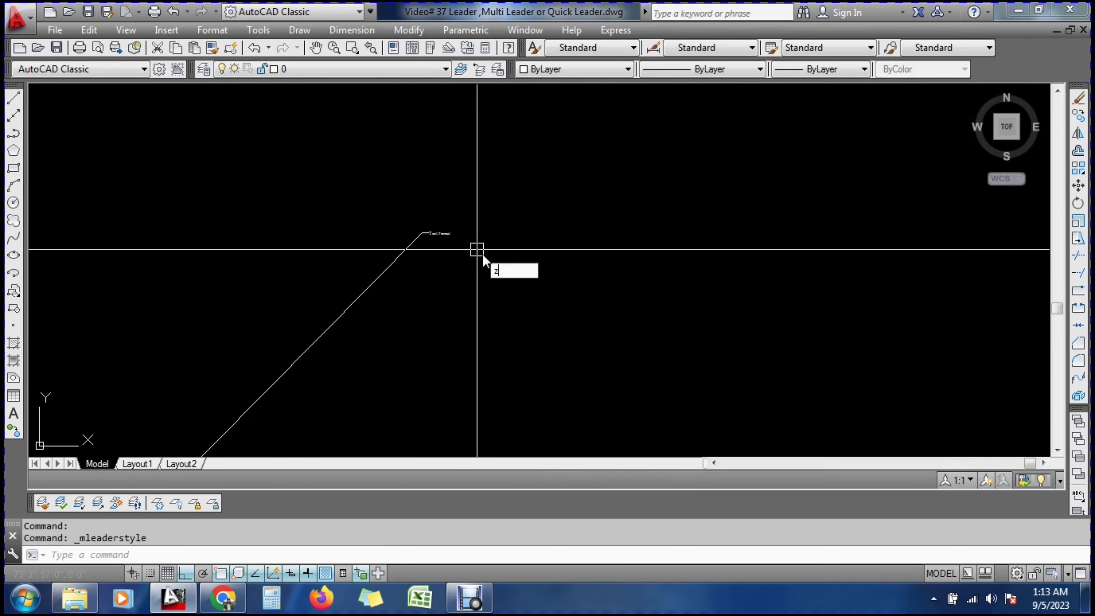
key(Return)
key(Return)
mouse_move(513, 279)
mouse_down()
mouse_move(555, 90)
mouse_move(393, 227)
mouse_up()
key(Escape)
key(Escape)
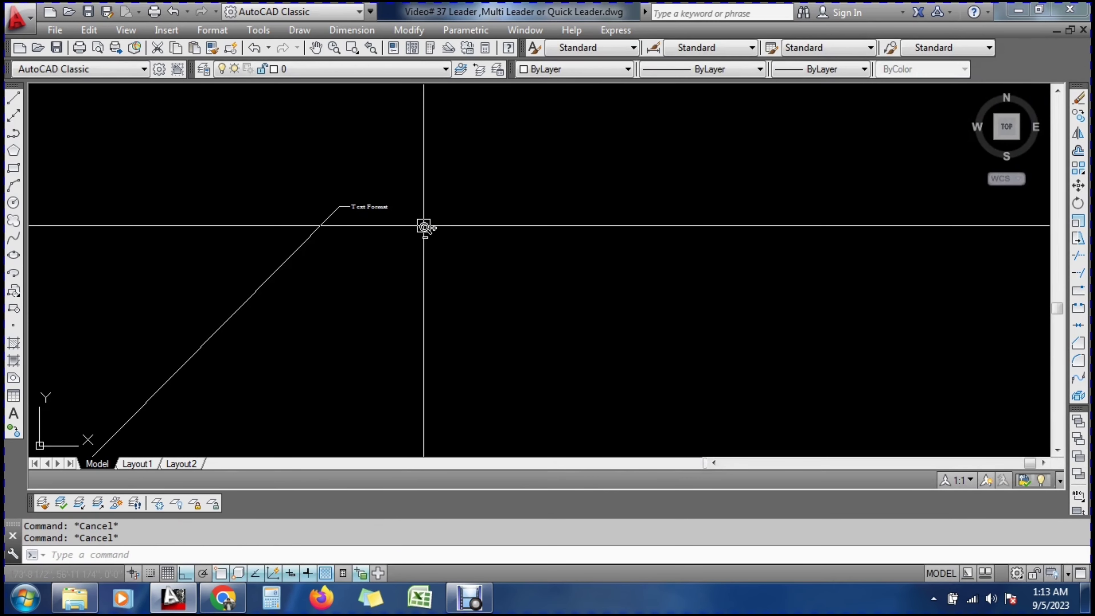
click(230, 30)
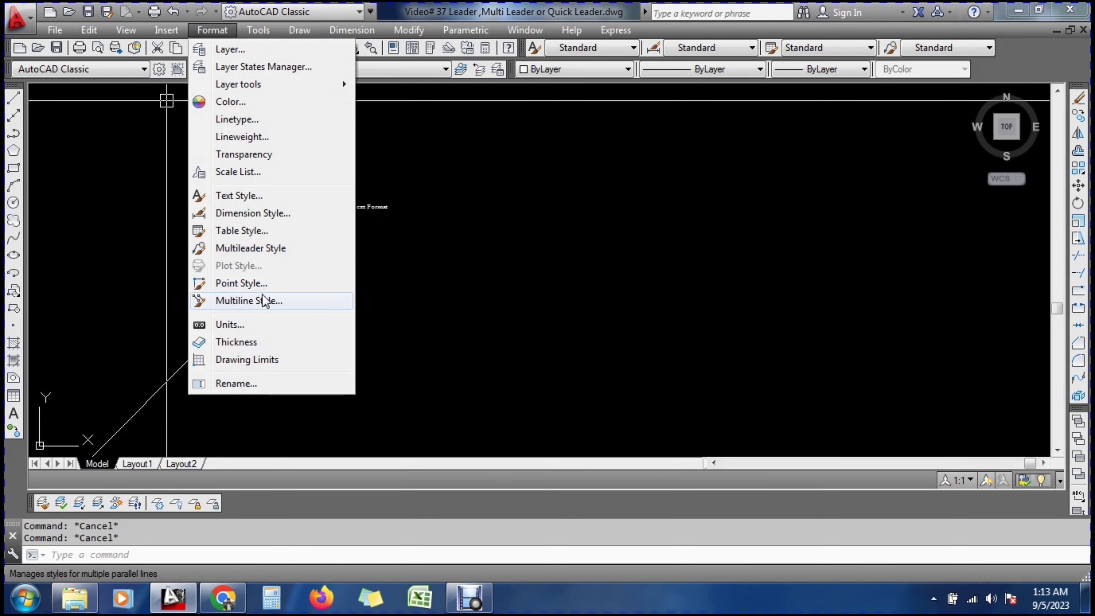
click(247, 249)
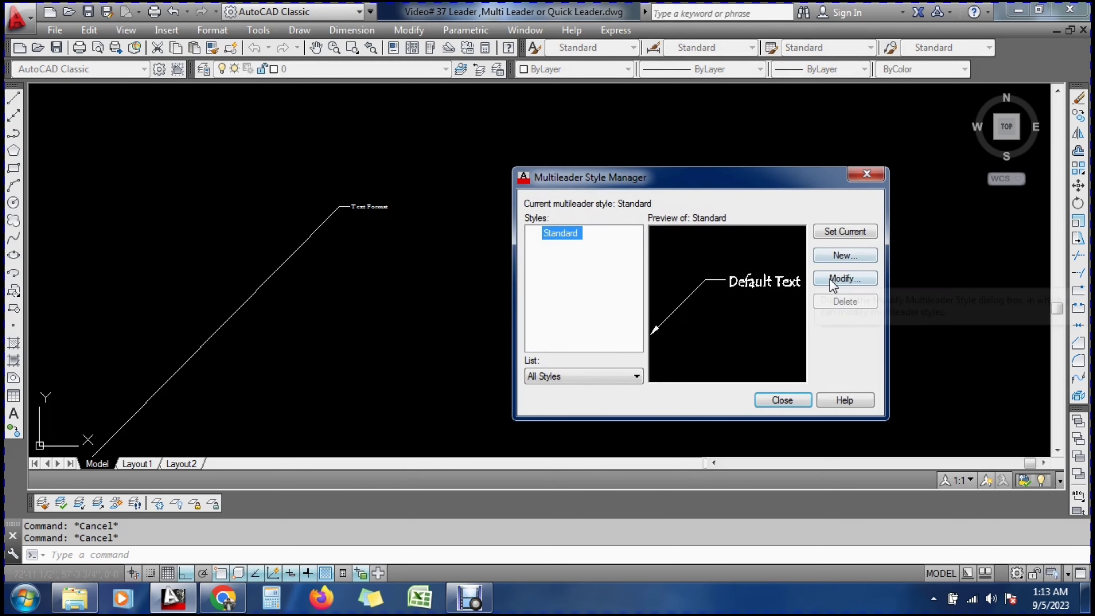
click(840, 277)
click(577, 121)
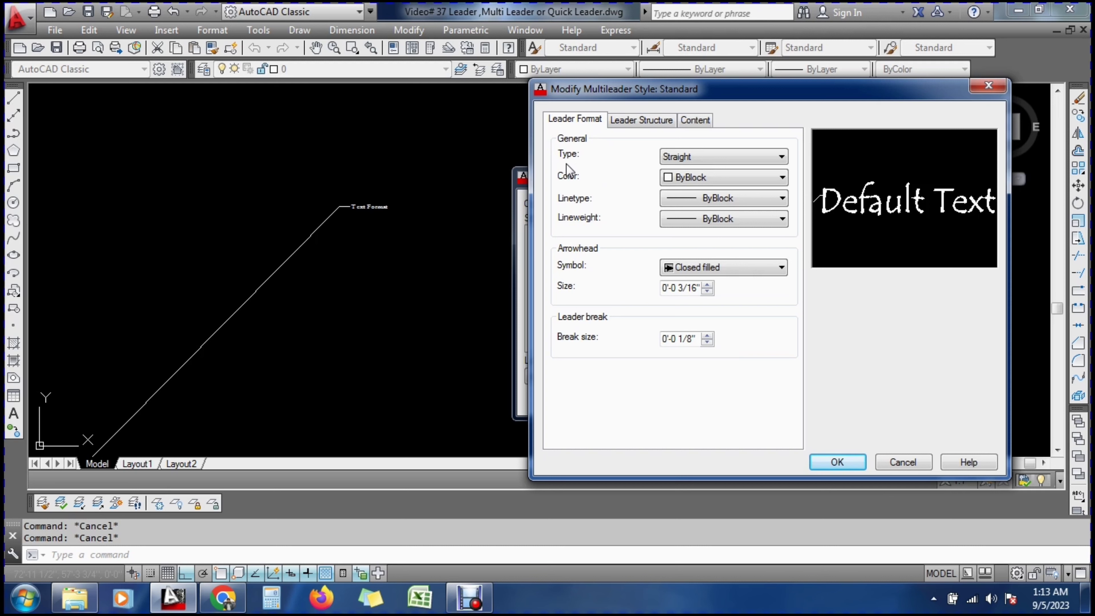
Try the Spline leader type in the Standard multileader style and set it back to Straight
click(700, 157)
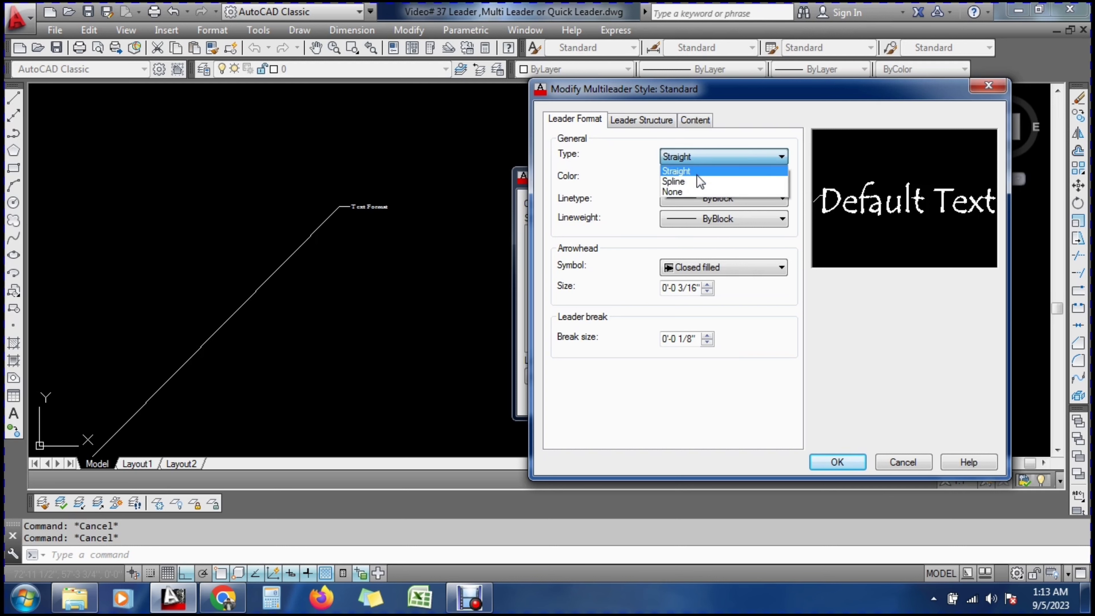
click(680, 181)
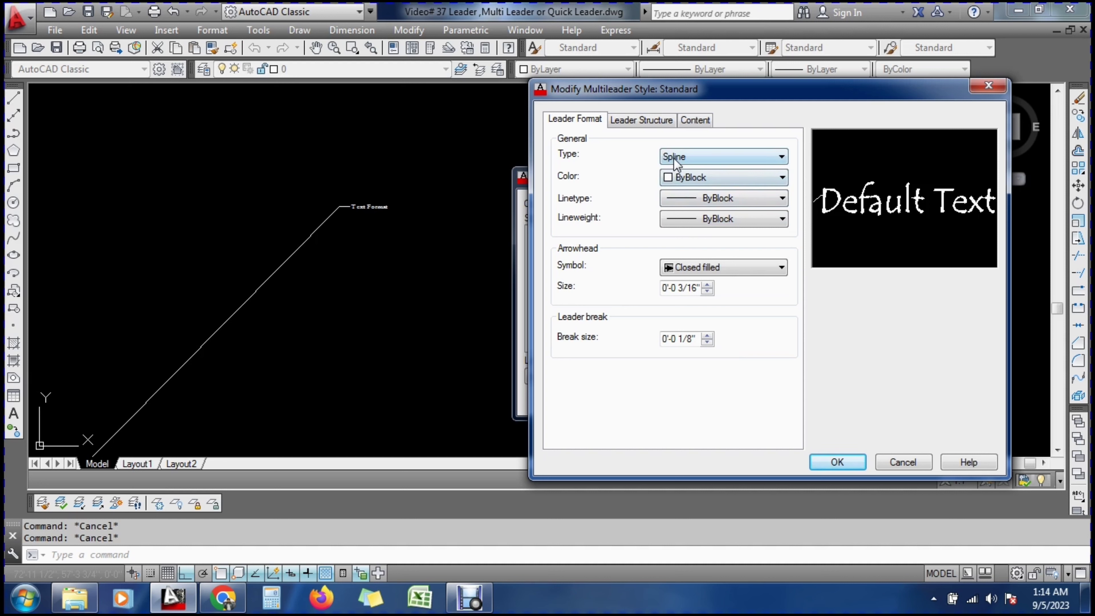
click(673, 157)
click(677, 172)
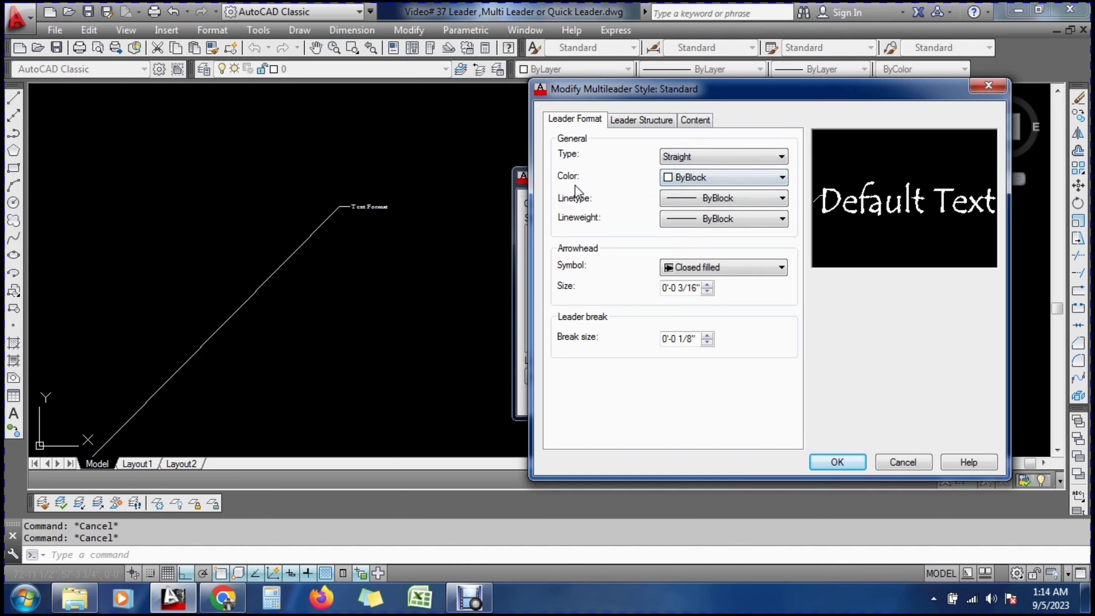
Try red and green as the leader color of the Standard multileader style and settle on Yellow
click(711, 182)
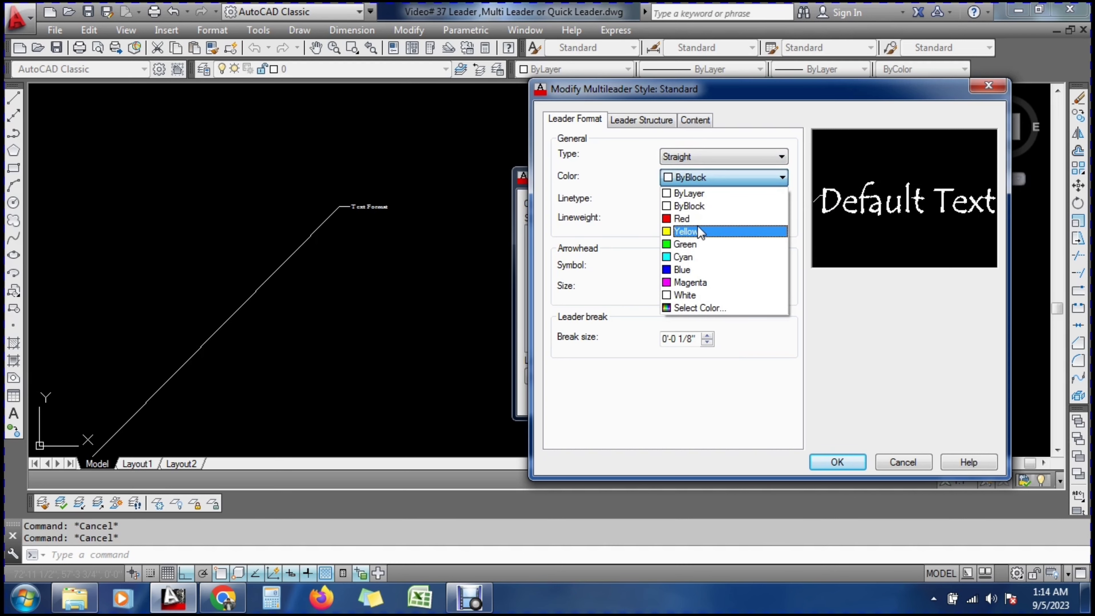
click(684, 218)
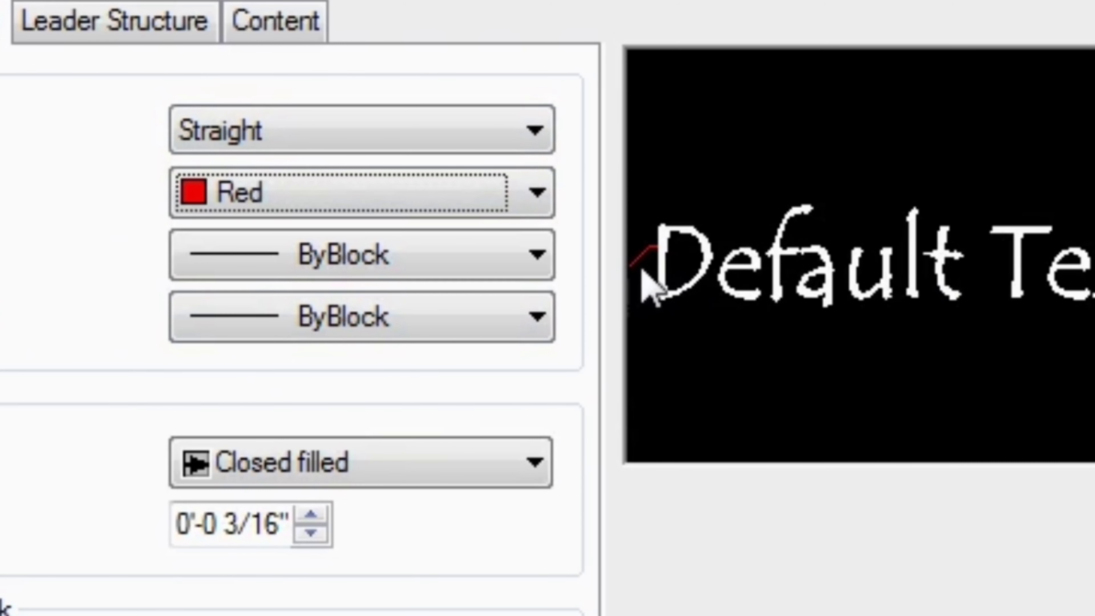
click(276, 194)
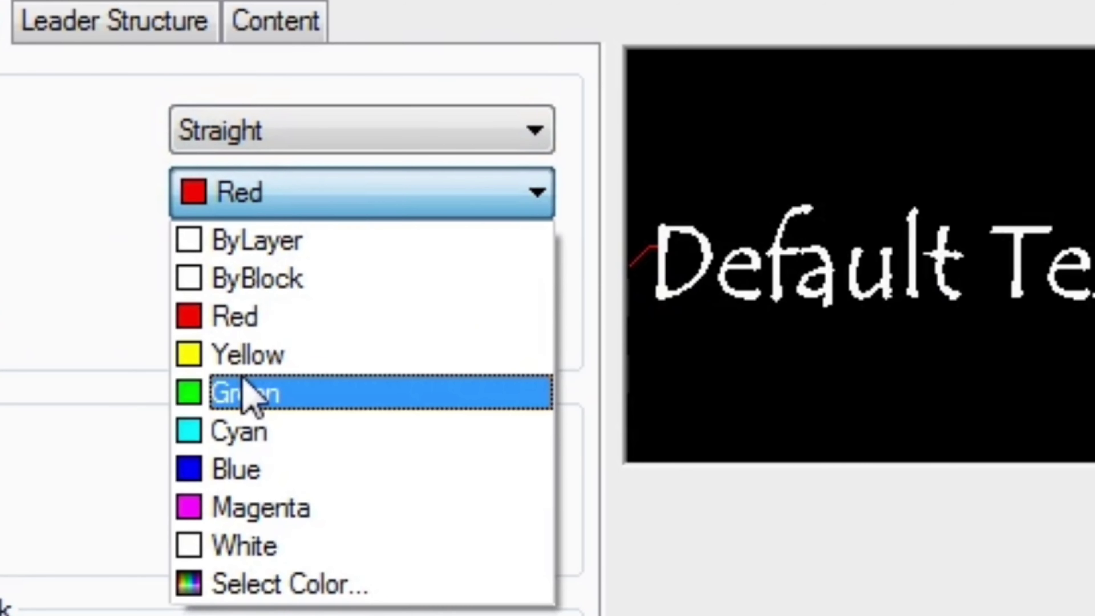
click(246, 391)
click(261, 202)
click(256, 355)
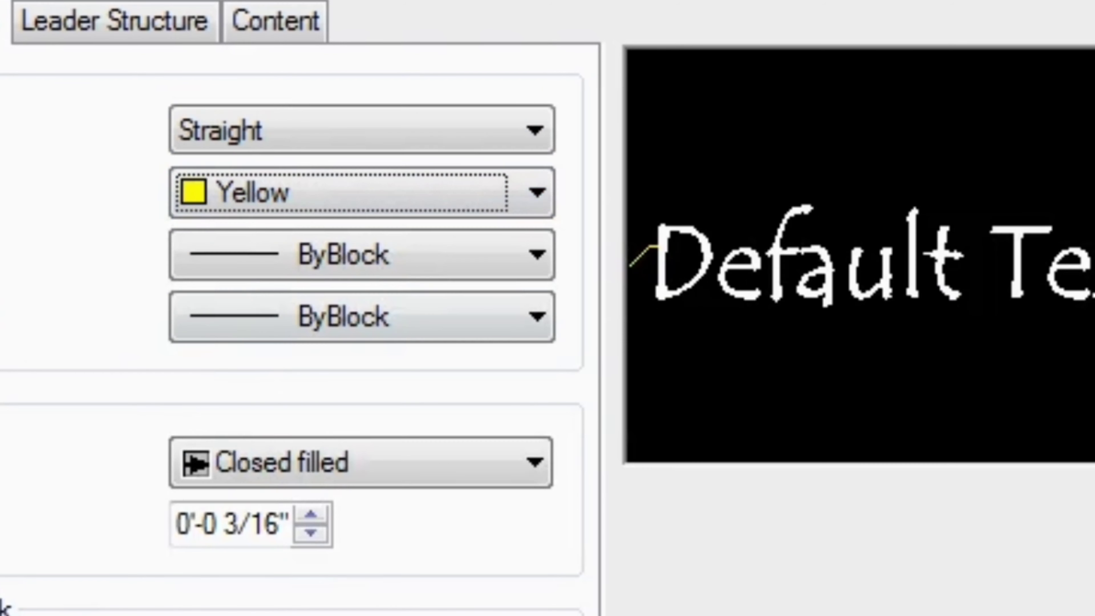
click(398, 255)
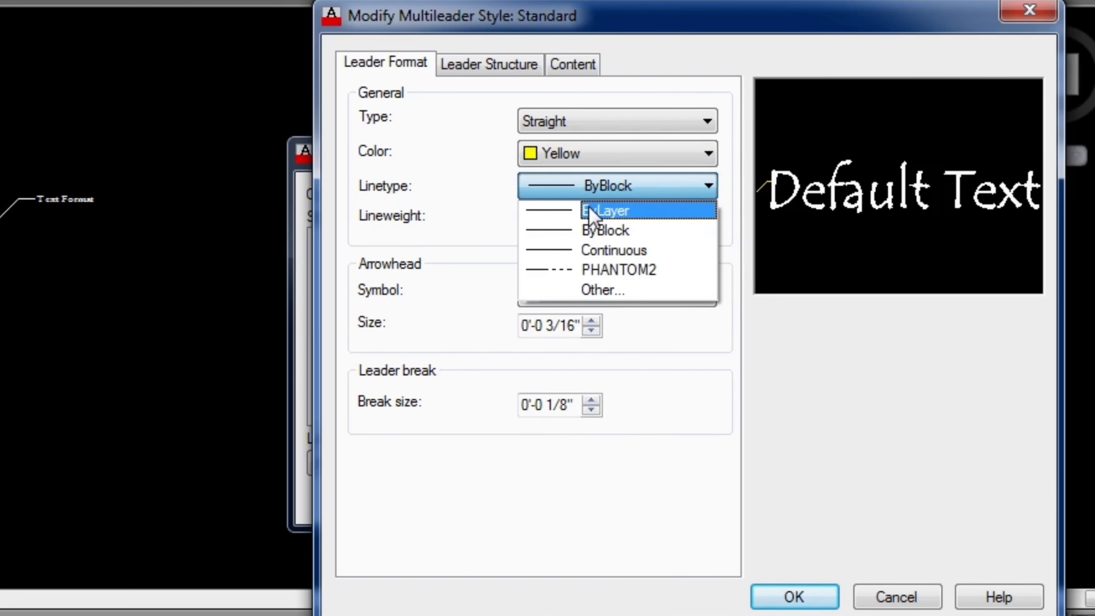
click(479, 232)
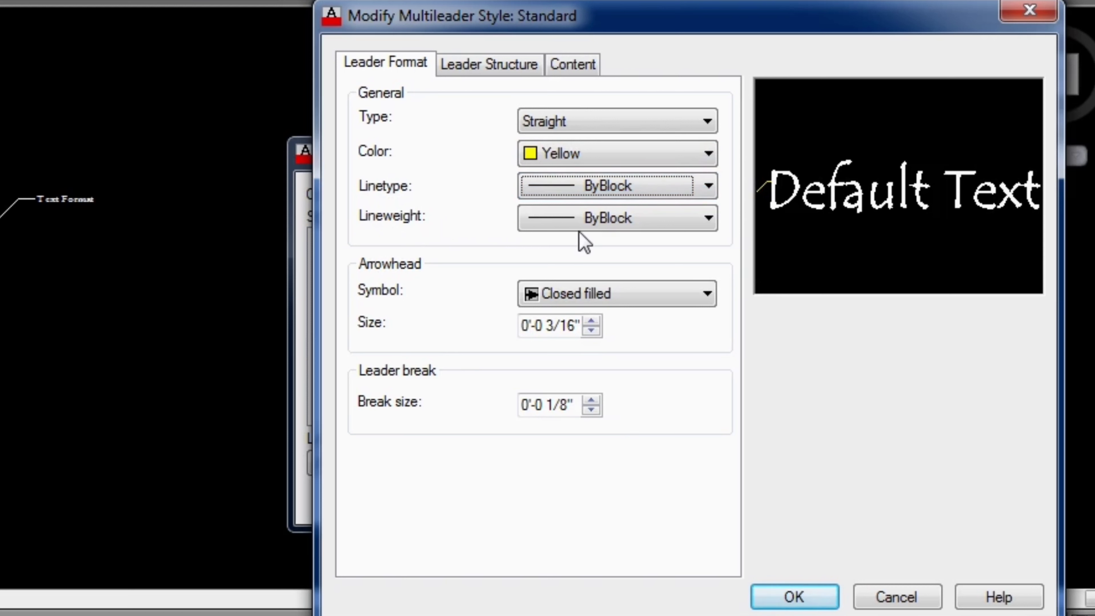
click(595, 225)
click(439, 258)
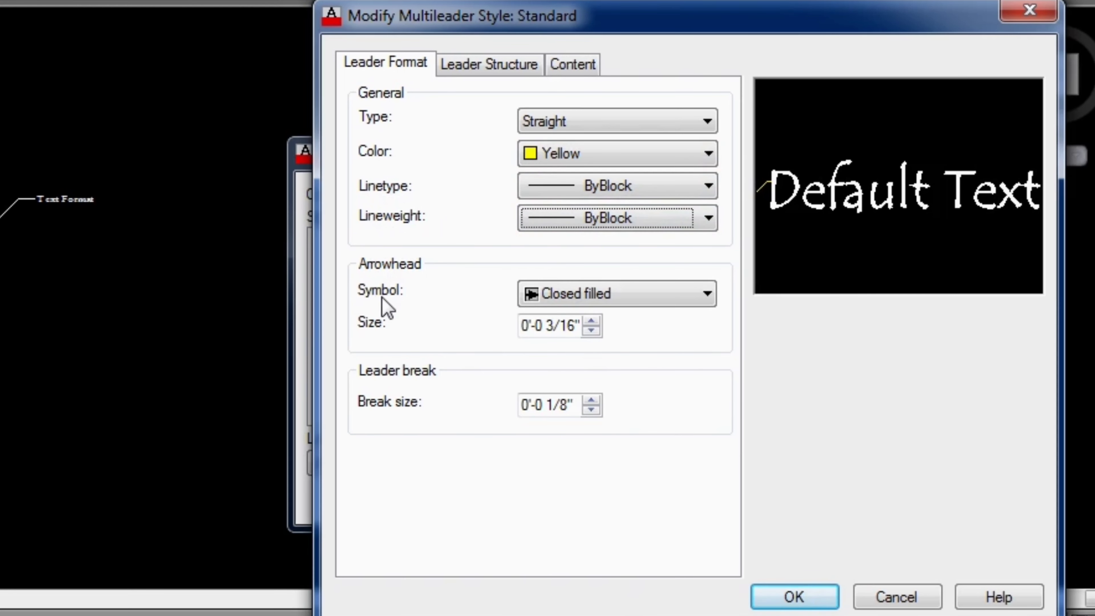
Set the multileader style's arrowhead symbol to Dot and its size to 4"
click(562, 297)
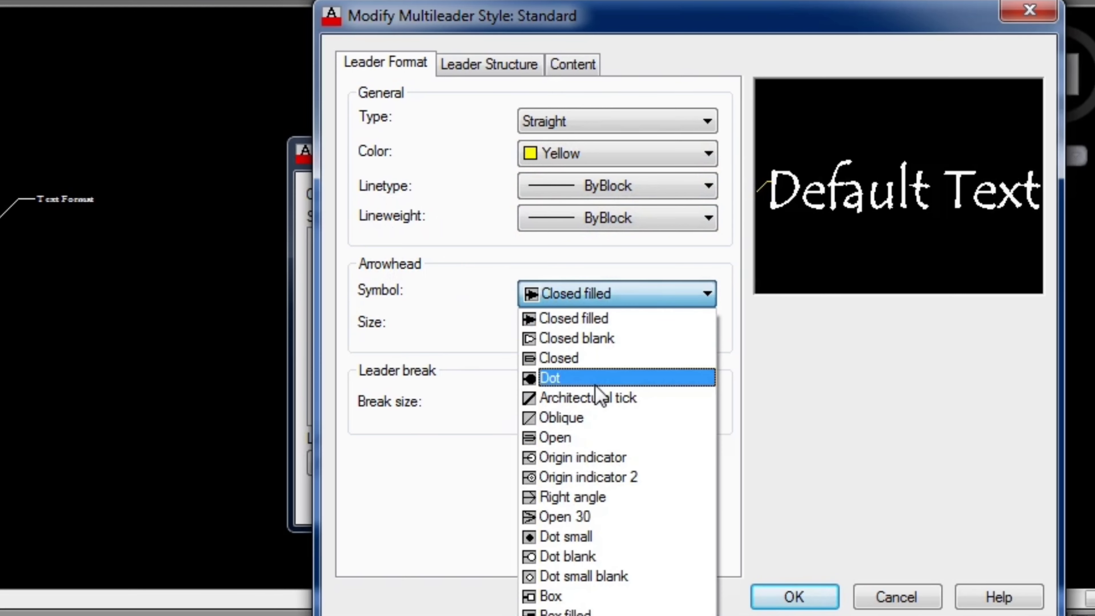
click(591, 382)
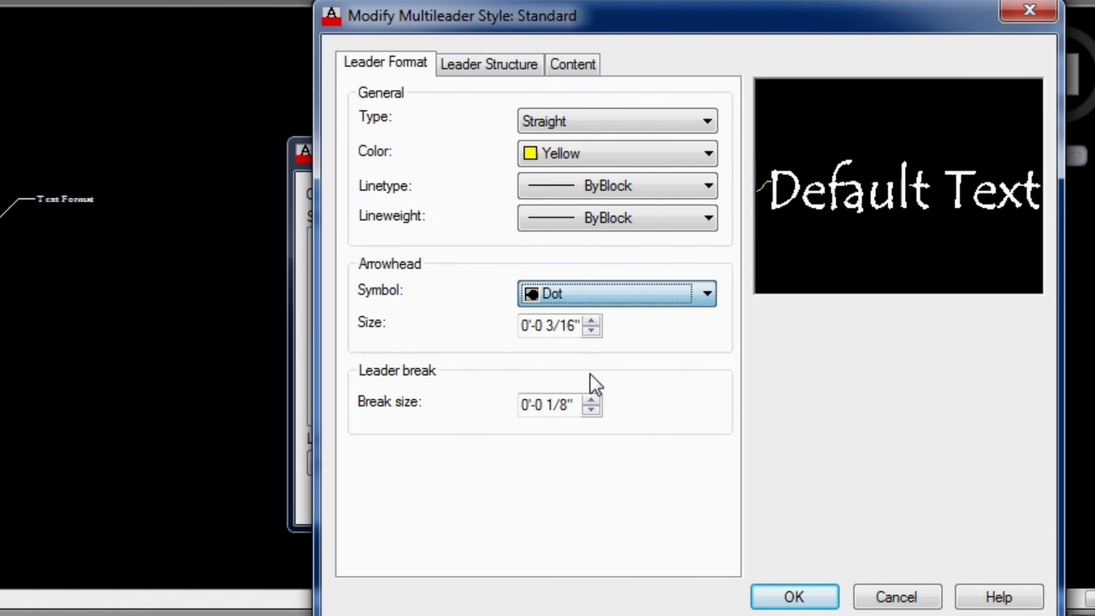
double_click(548, 332)
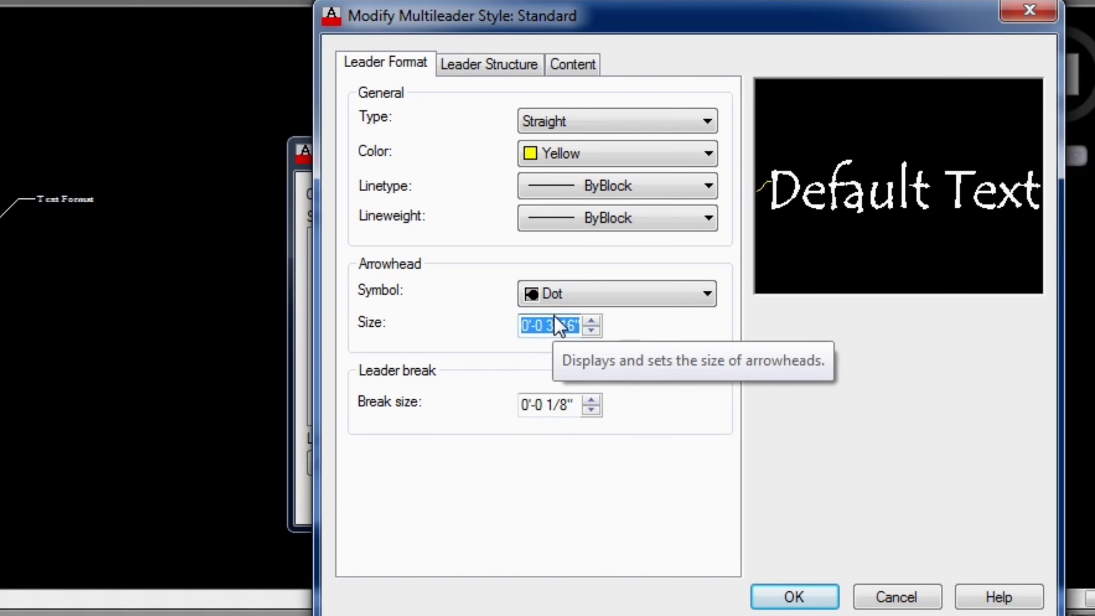
text(4)
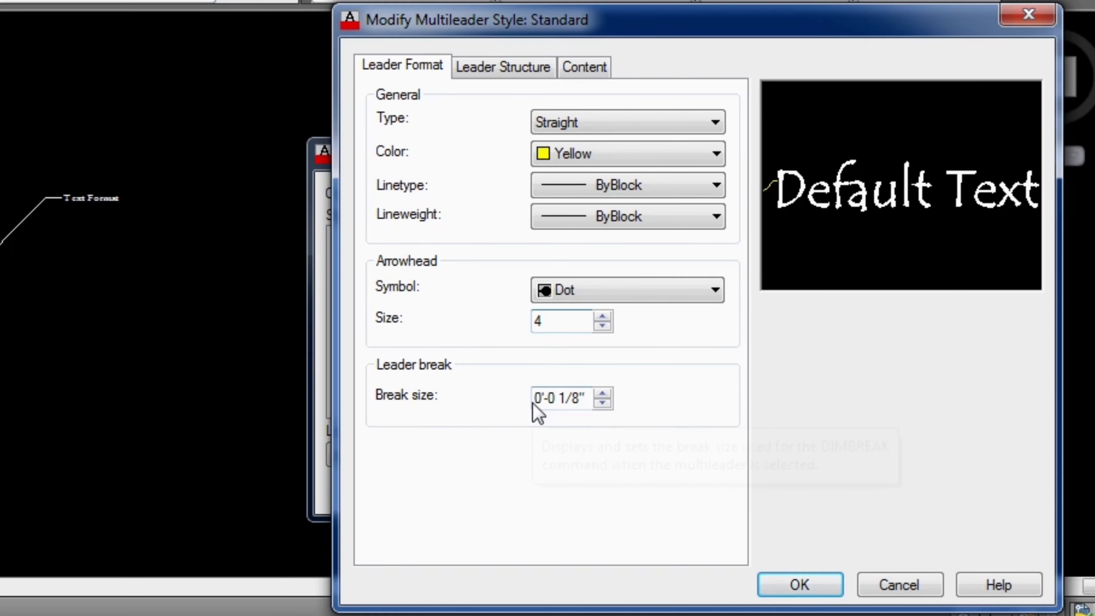
key(Tab)
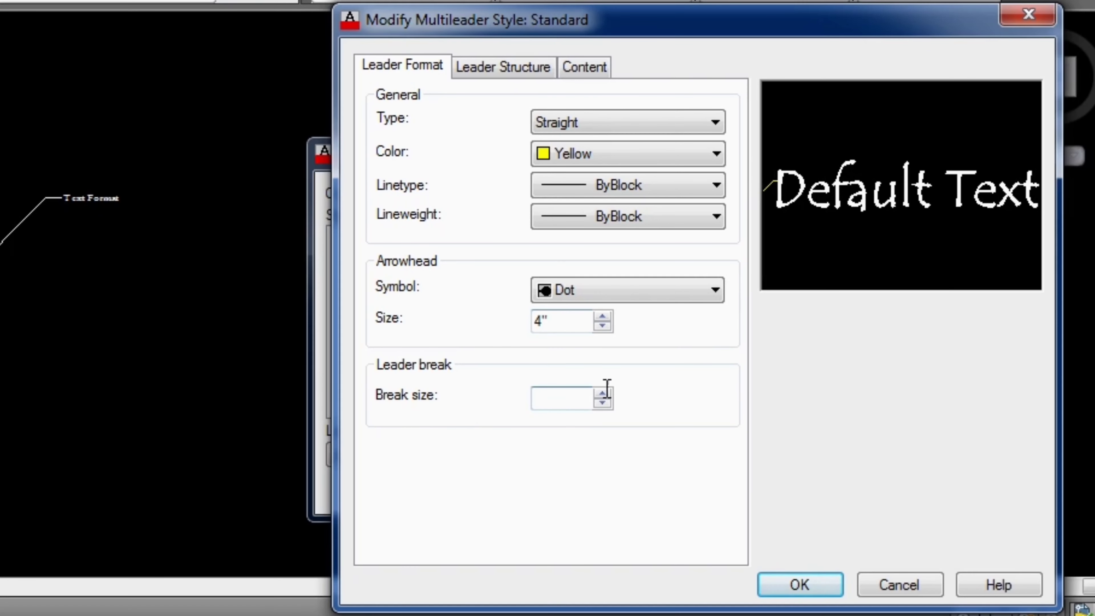
Set the leader break size to 2 and open the style's leader structure settings
text(4)
key(BackSpace)
text(2)
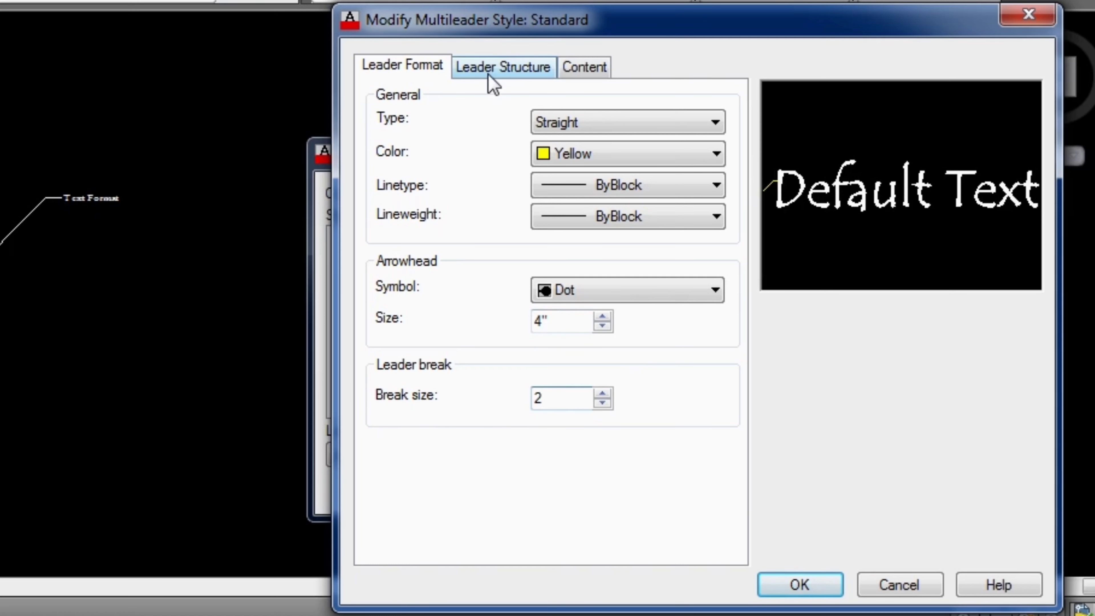
click(516, 82)
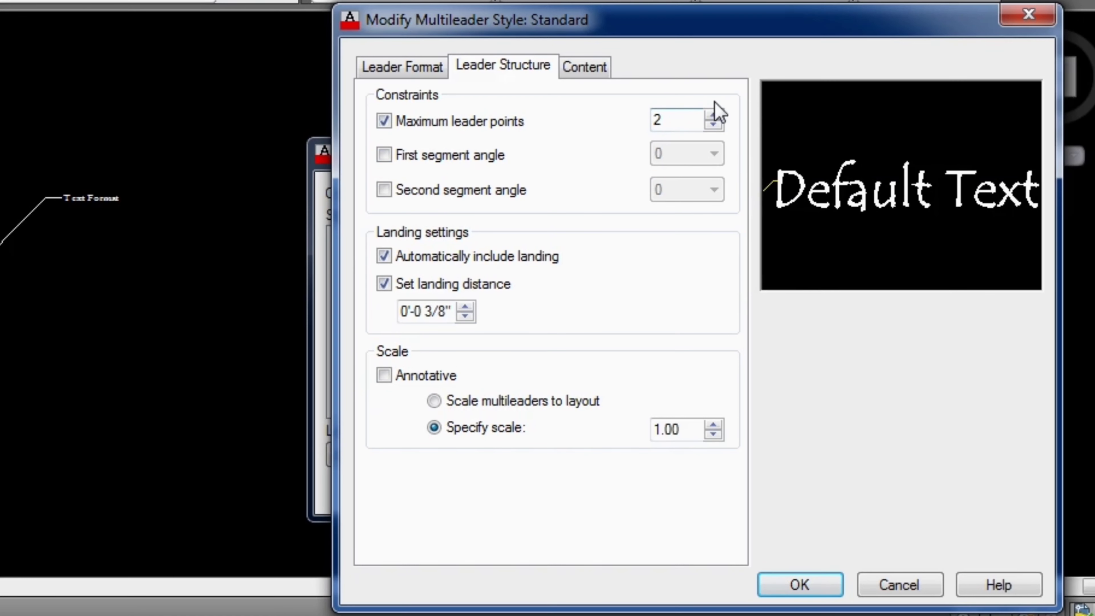
Try a higher maximum number of leader points in the Standard multileader style and set it back to 2
click(713, 115)
click(712, 116)
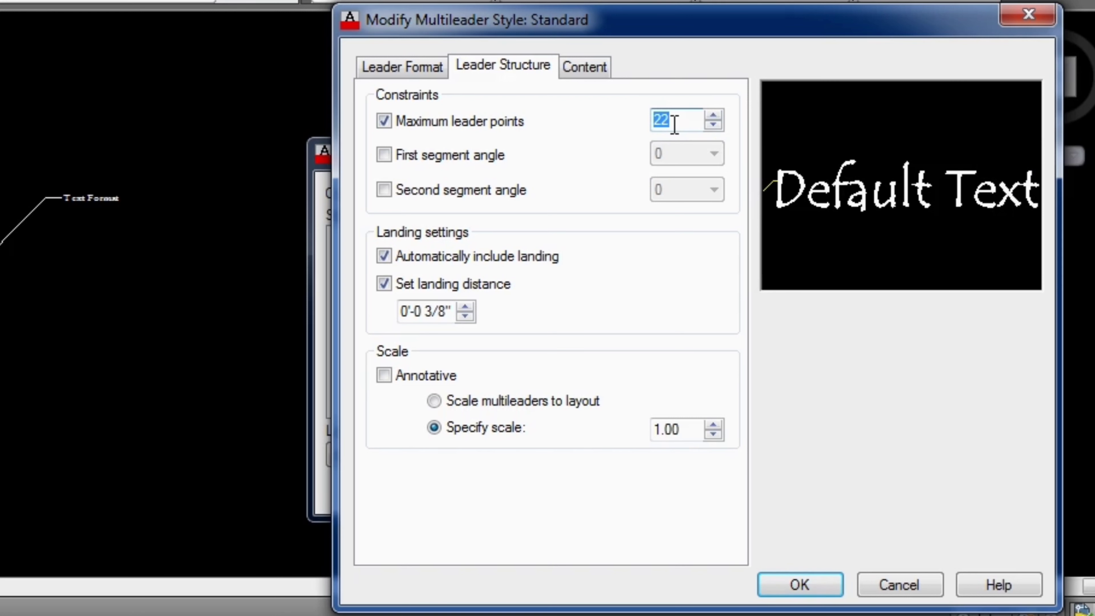
text(2)
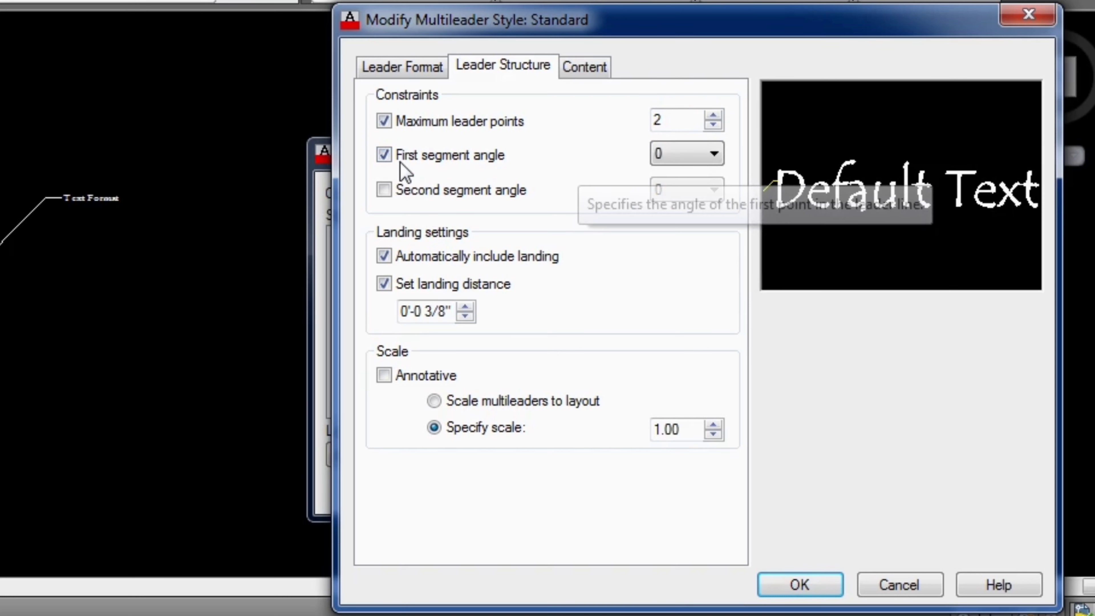
Try the first and second segment angle constraints with their angle choices, and turn both constraints off again
click(386, 158)
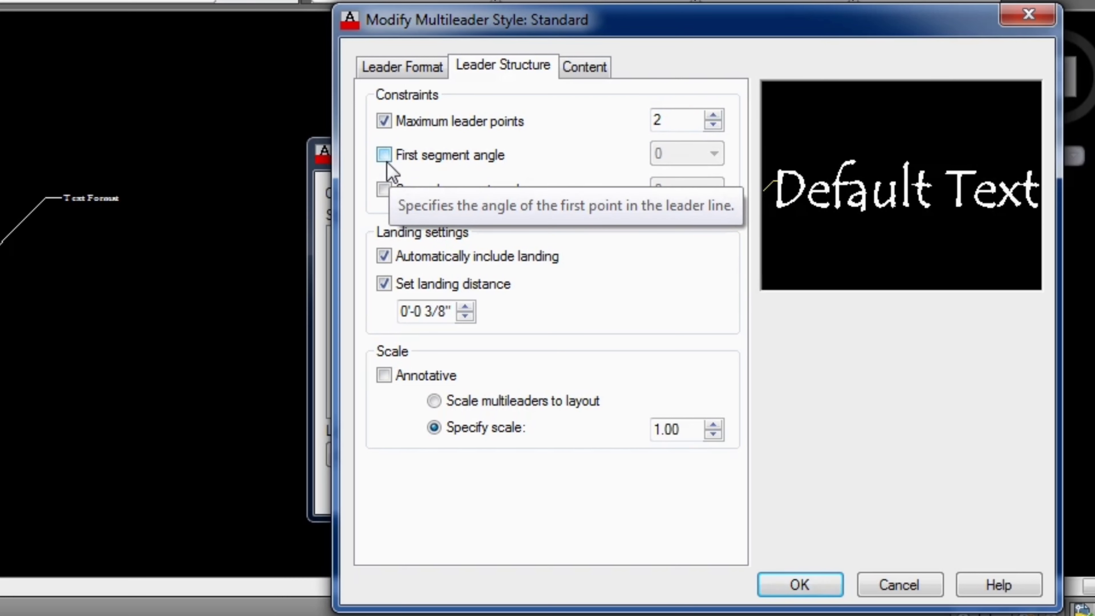
click(385, 157)
click(702, 156)
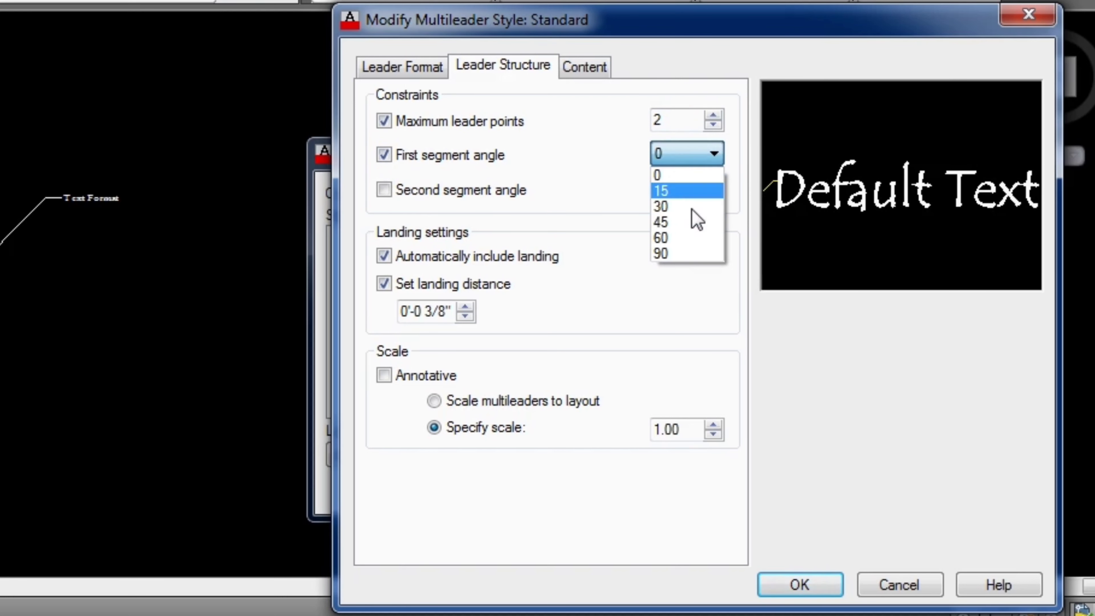
click(472, 169)
click(467, 163)
click(424, 196)
click(679, 191)
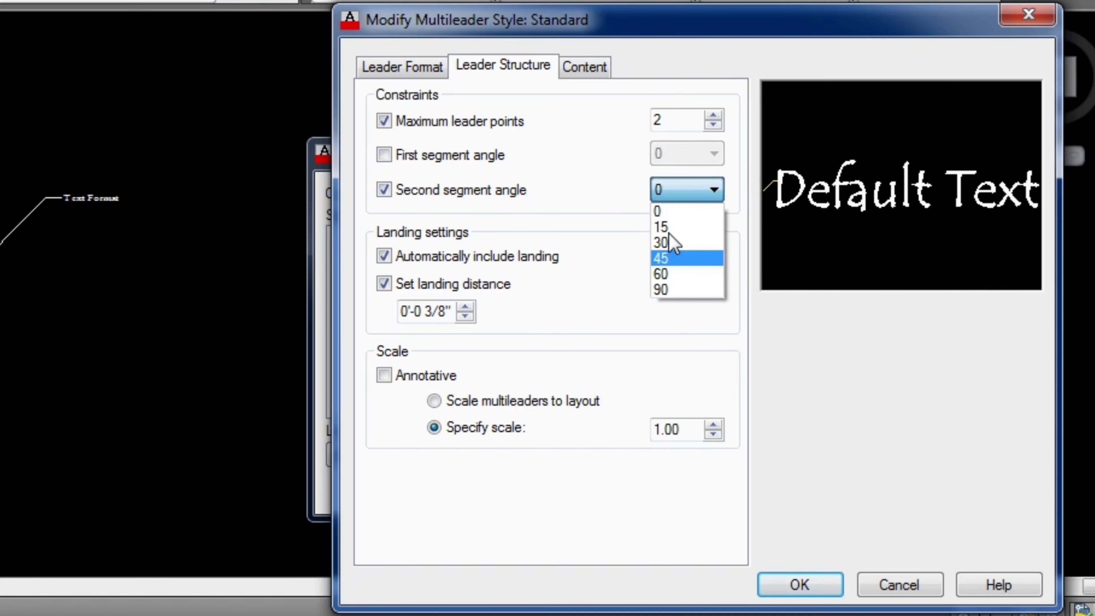
click(414, 192)
click(383, 190)
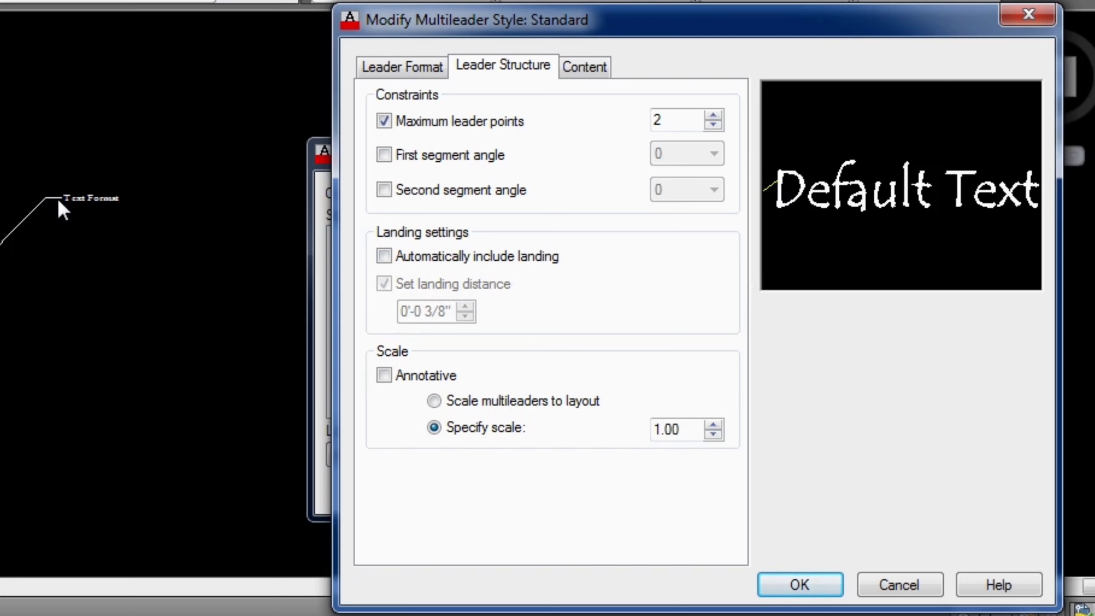
Try the style without an automatic landing and without a set landing distance, leaving both options enabled
click(384, 256)
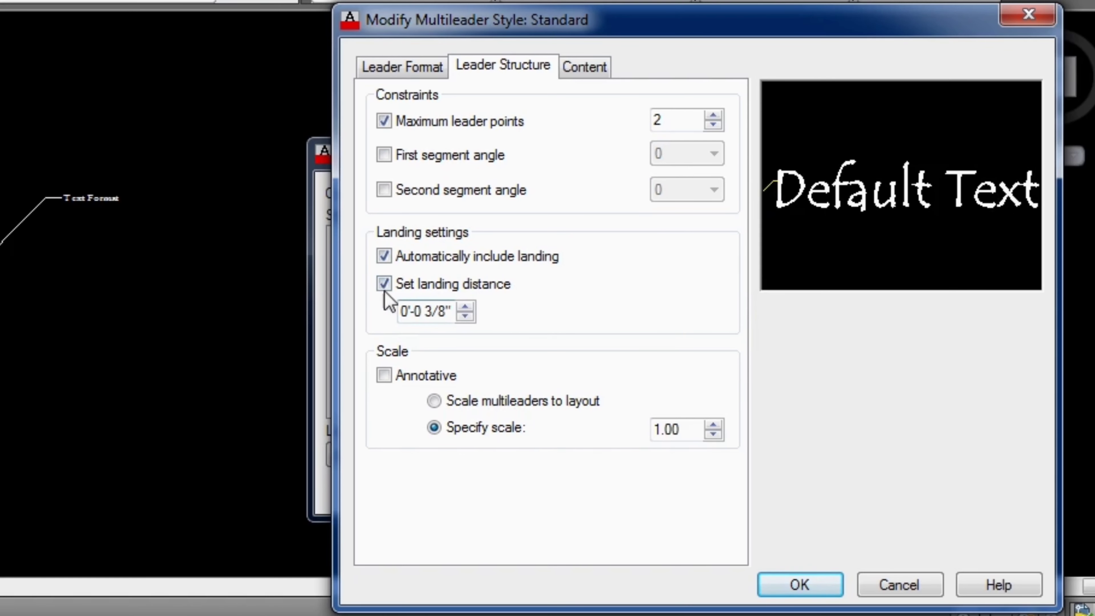
click(384, 283)
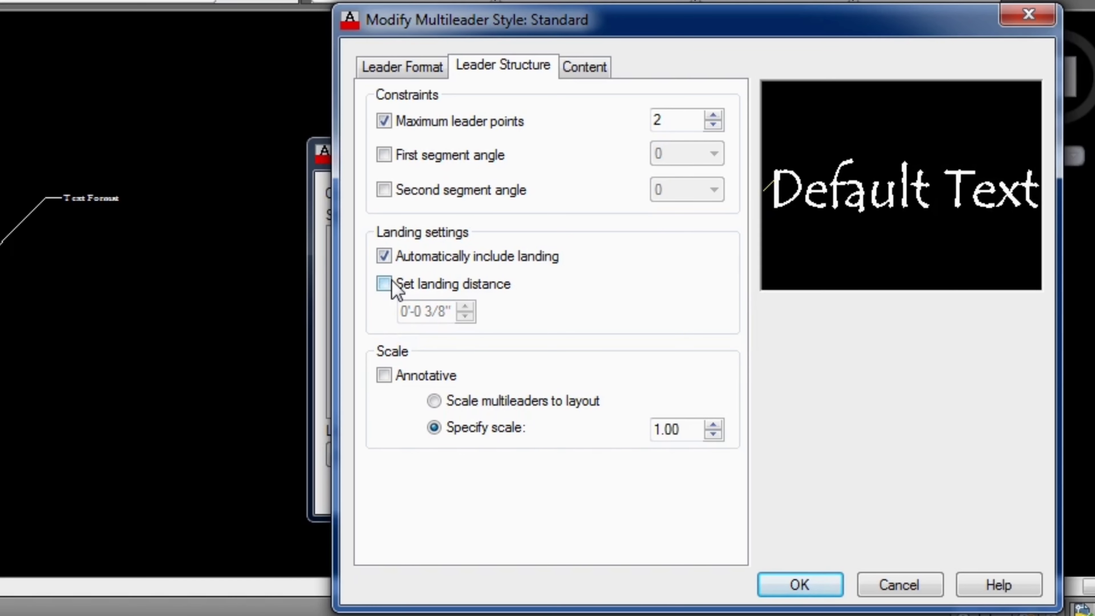
click(384, 284)
click(384, 285)
click(402, 285)
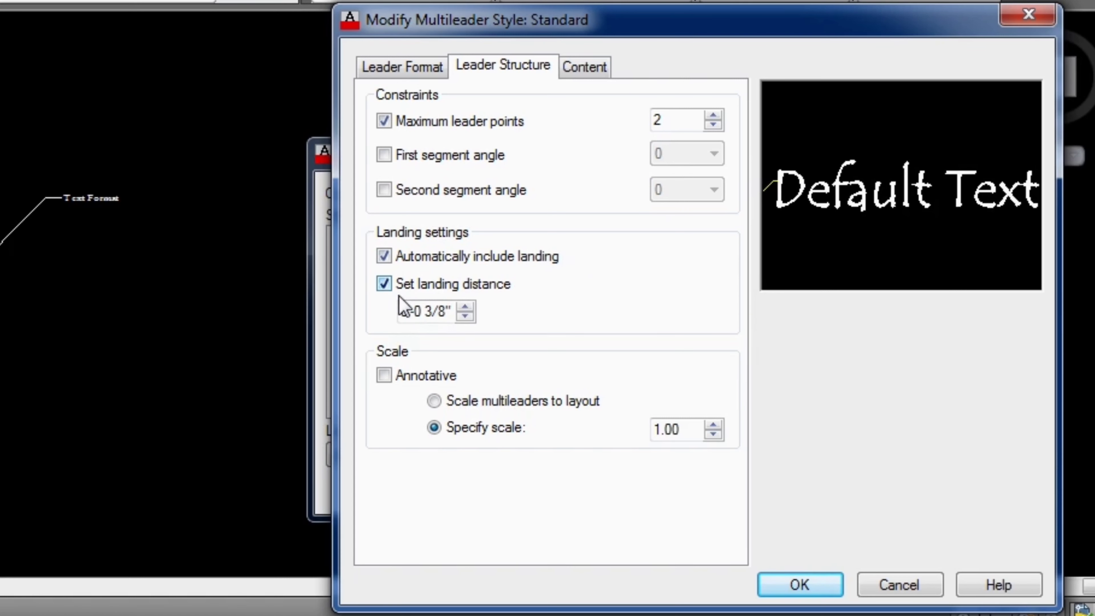
Set the landing distance to 1" and try the Annotative scale option, leaving it off
click(464, 307)
drag(461, 307, 464, 322)
click(465, 315)
click(434, 311)
double_click(442, 313)
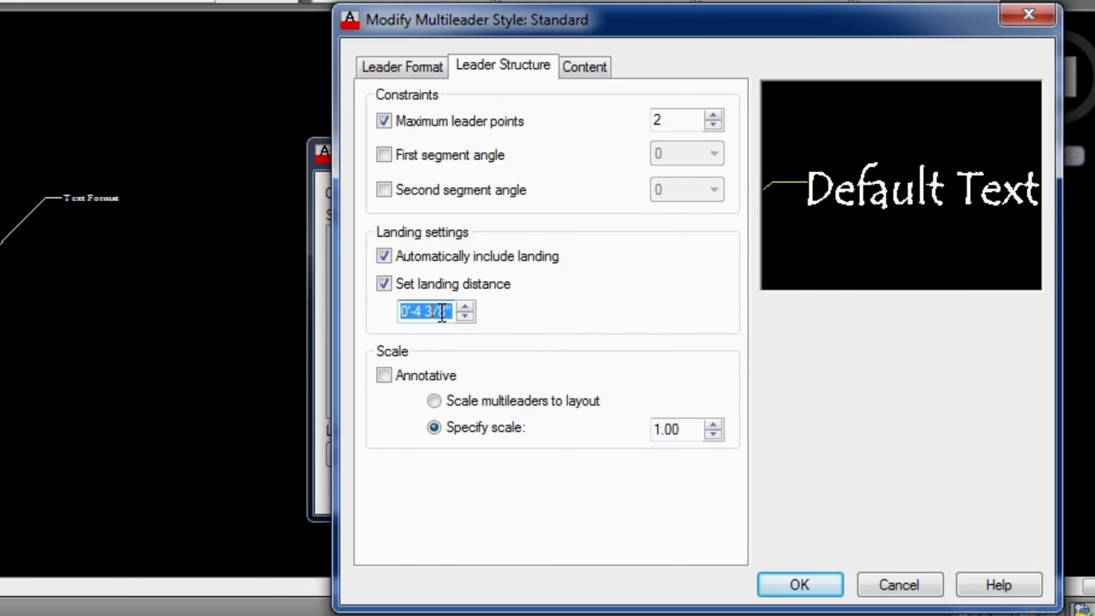
text(1)
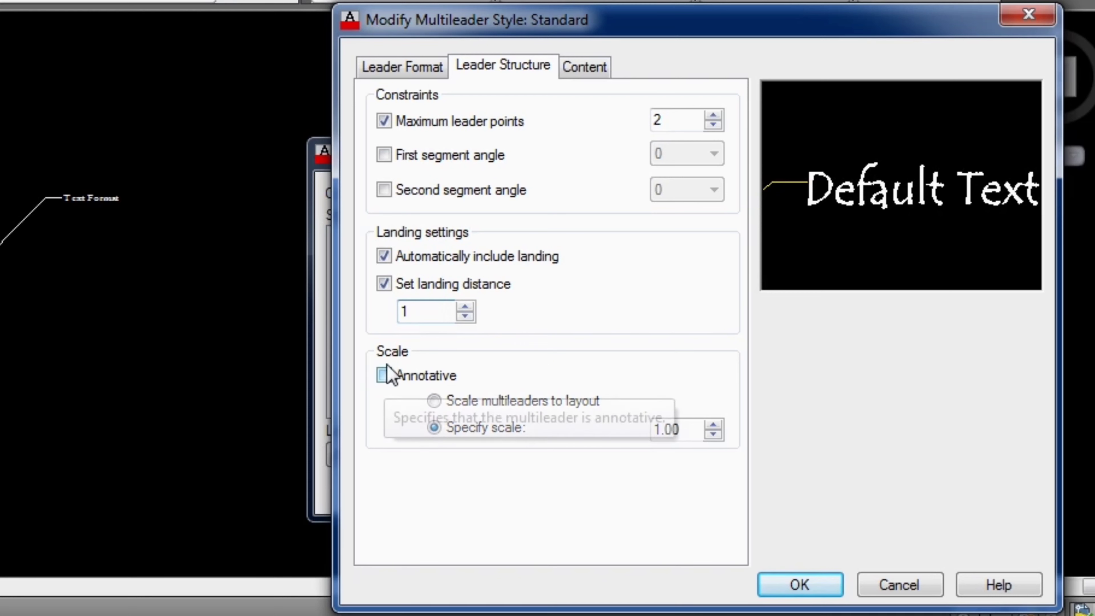
click(387, 381)
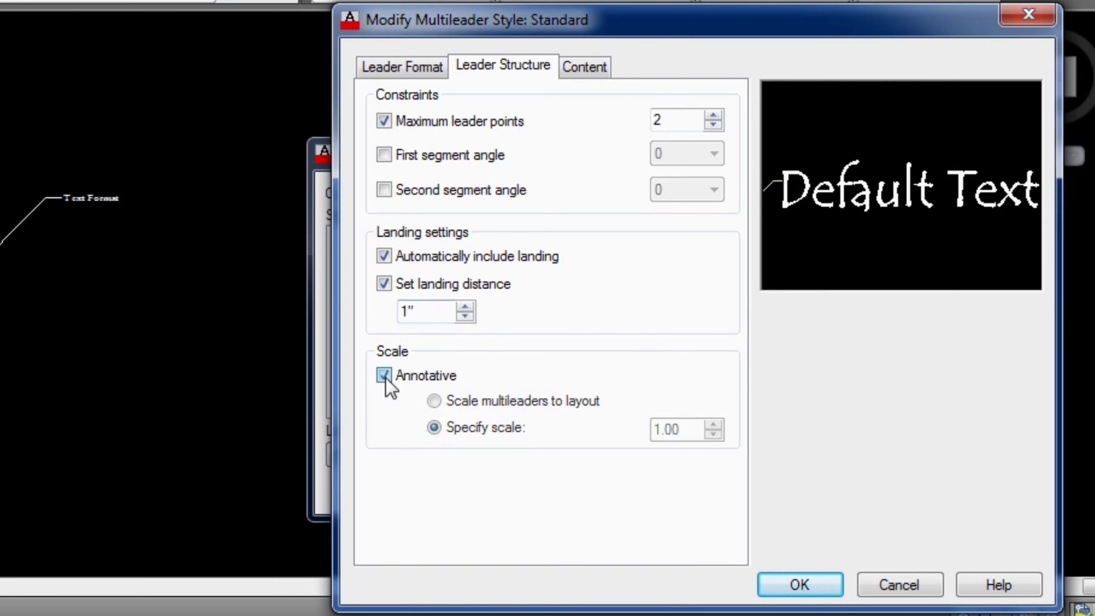
click(387, 382)
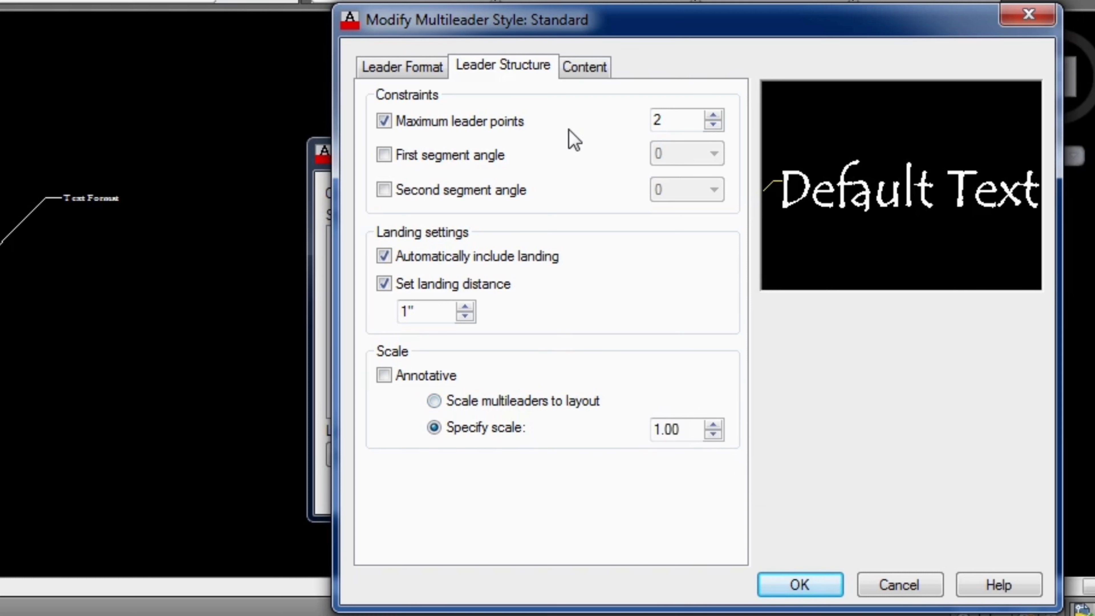
Try Block as the multileader type in the style's content settings and view its source block choices
click(586, 68)
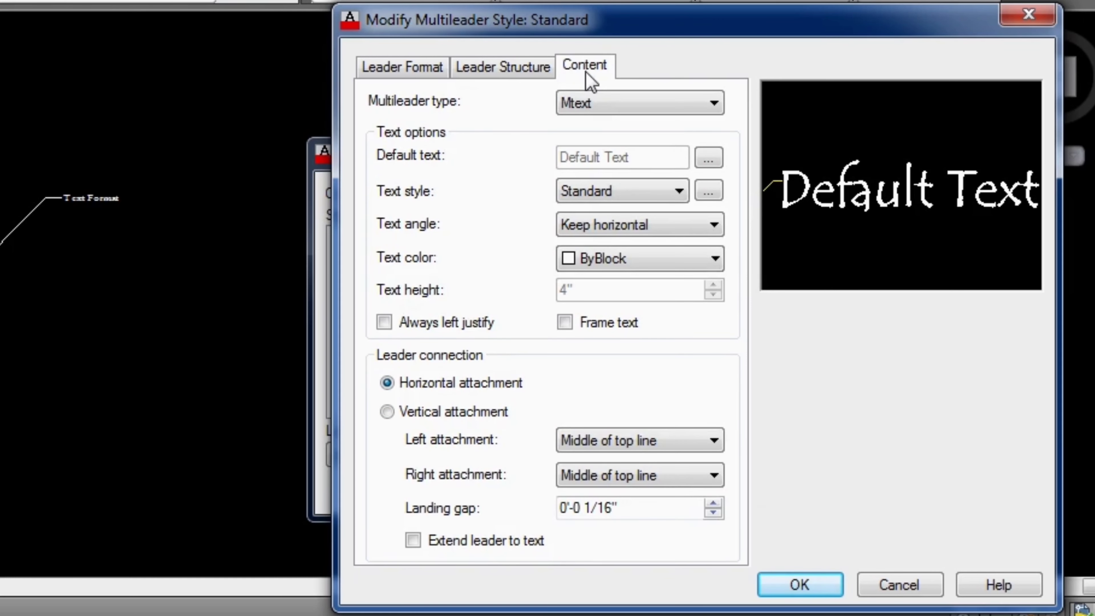
click(594, 108)
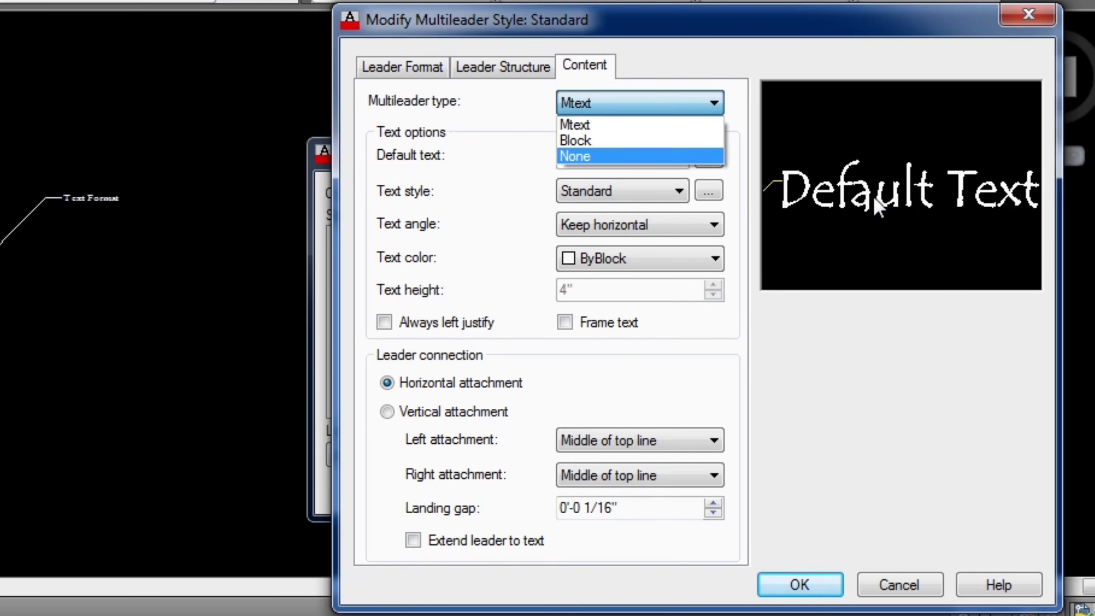
click(581, 140)
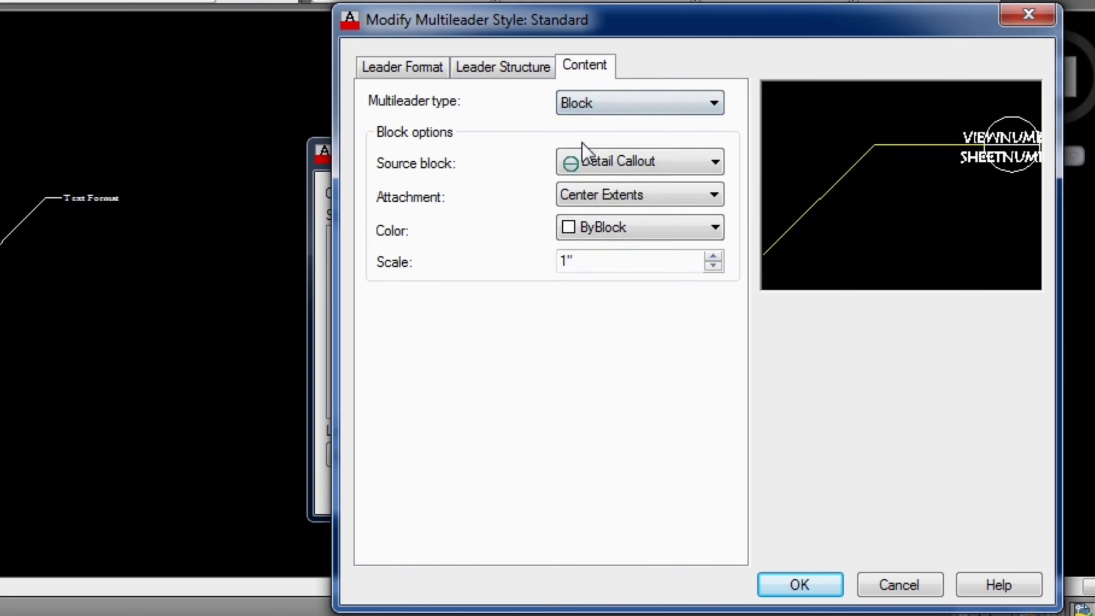
click(603, 172)
click(604, 183)
Discard the style modifications, set Standard as the current multileader style and close the style manager
click(867, 580)
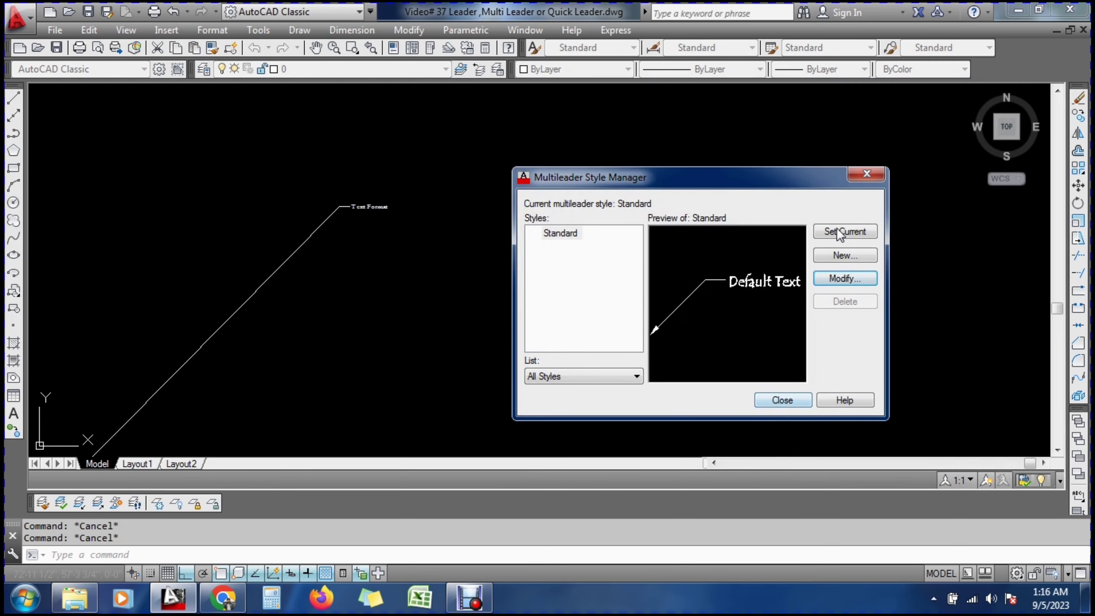
click(831, 229)
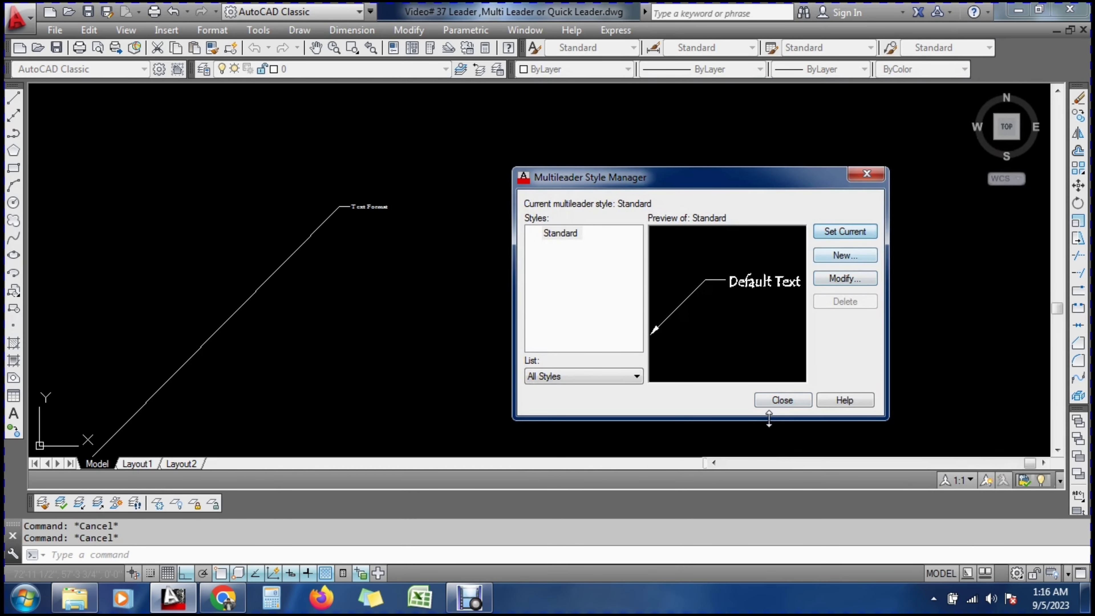
click(781, 400)
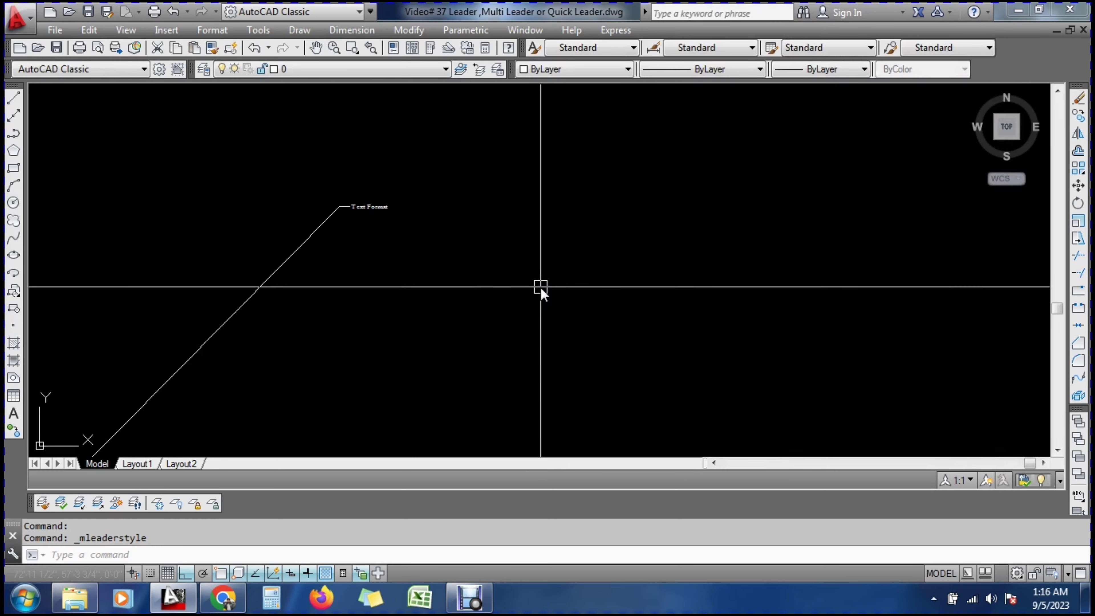
text(b)
key(Return)
key(Escape)
key(Escape)
Draw a small circle in the empty area beside the existing leader
text(c)
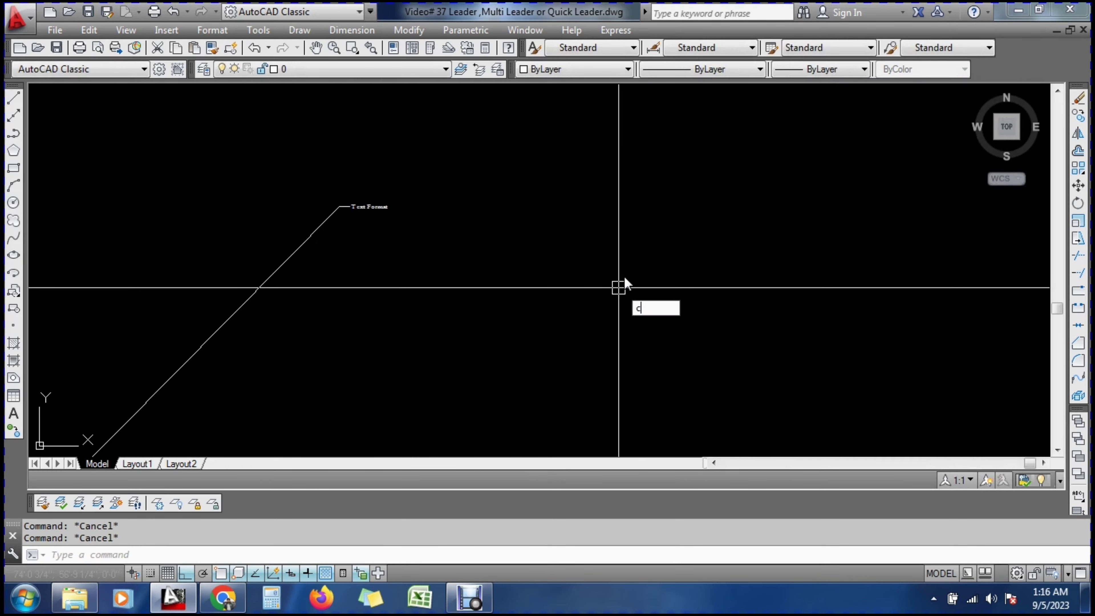
key(Return)
click(618, 262)
click(652, 297)
key(Escape)
Draw a vertical line from the circle's top quadrant down through its center to just below the circle
text(l)
key(Return)
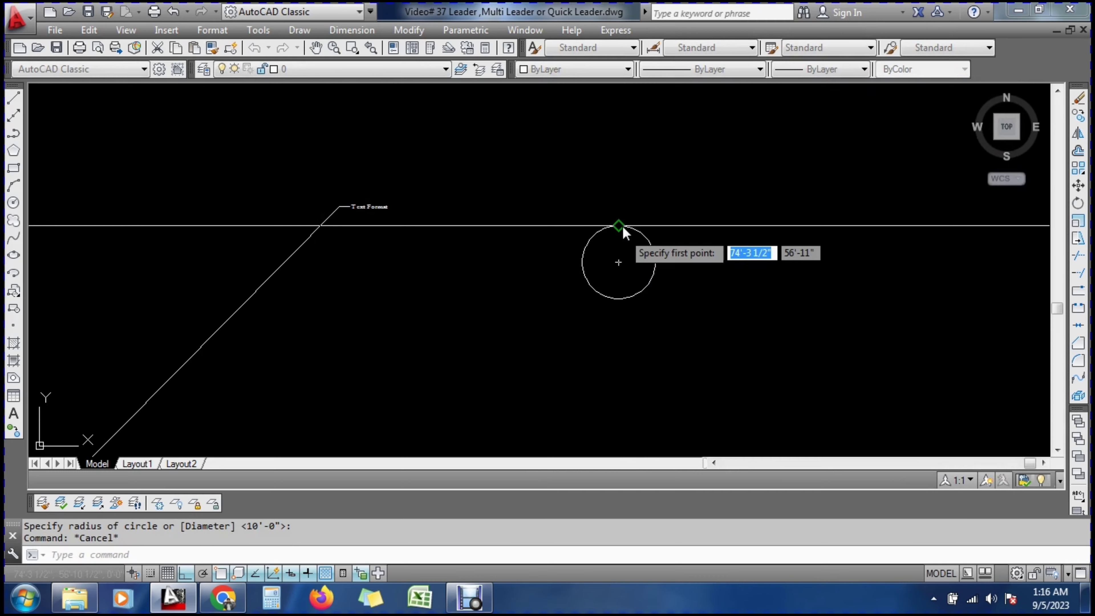
click(618, 225)
click(620, 322)
key(Escape)
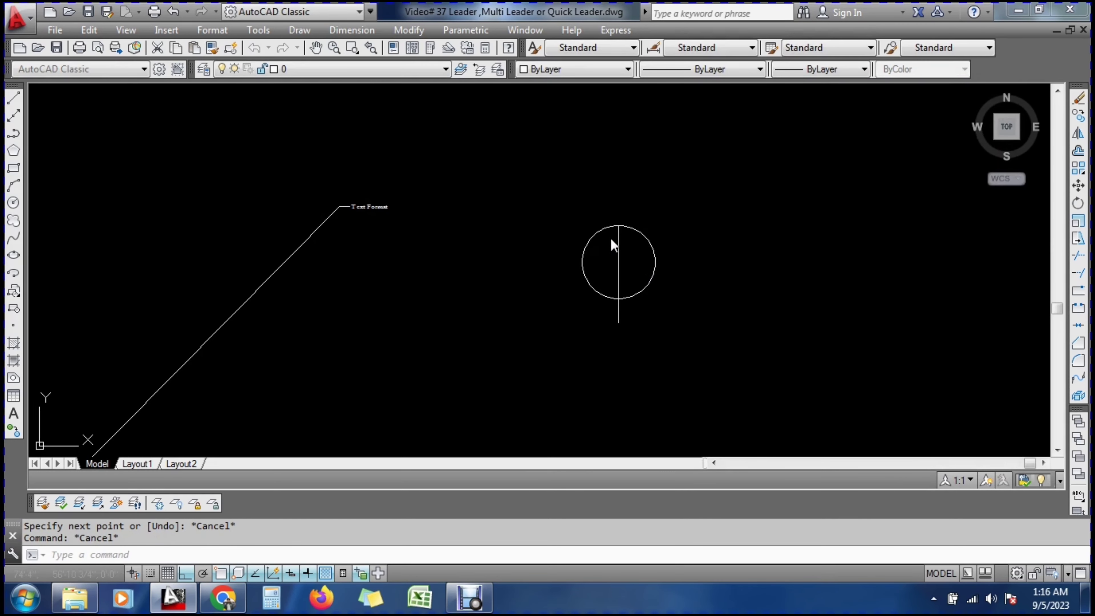
Try to trim the circle's left arc at the vertical line, and undo the trim
text(tr)
key(Return)
key(Return)
click(606, 230)
text(u)
key(Return)
key(Escape)
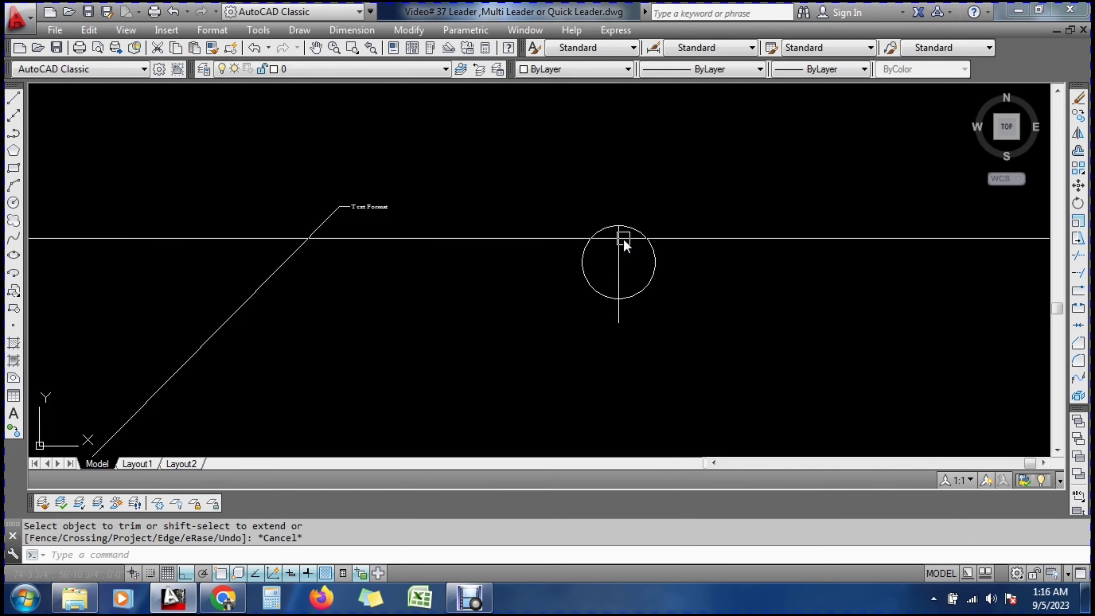
Scale the circle and vertical line down to about half their size, using the circle's center as base point
key(Escape)
text(sc)
key(Return)
click(548, 206)
click(733, 409)
key(Return)
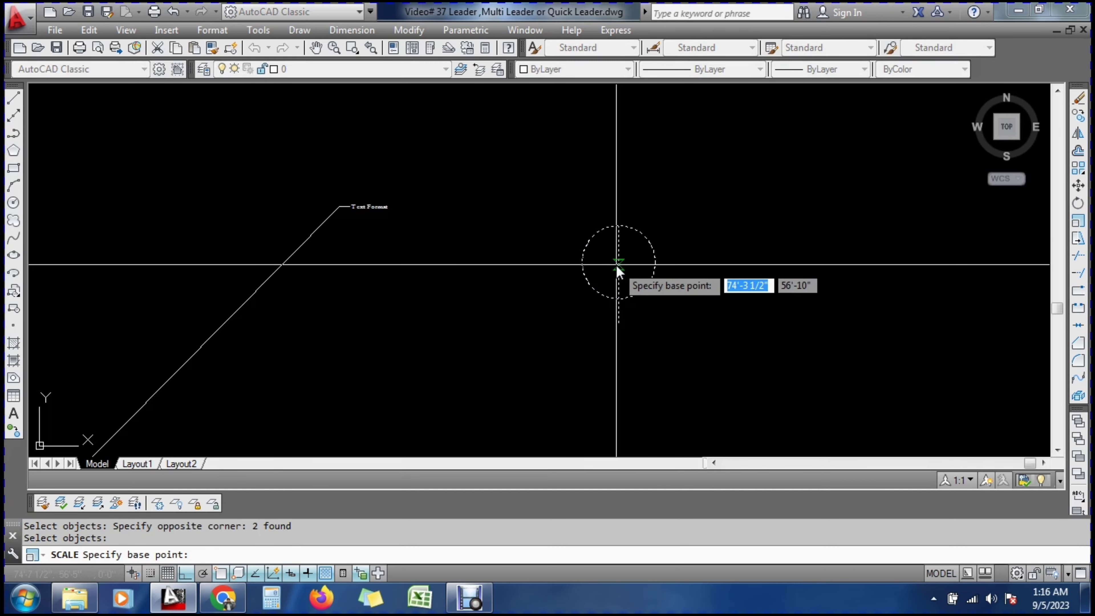
click(618, 263)
click(618, 249)
key(Escape)
key(Escape)
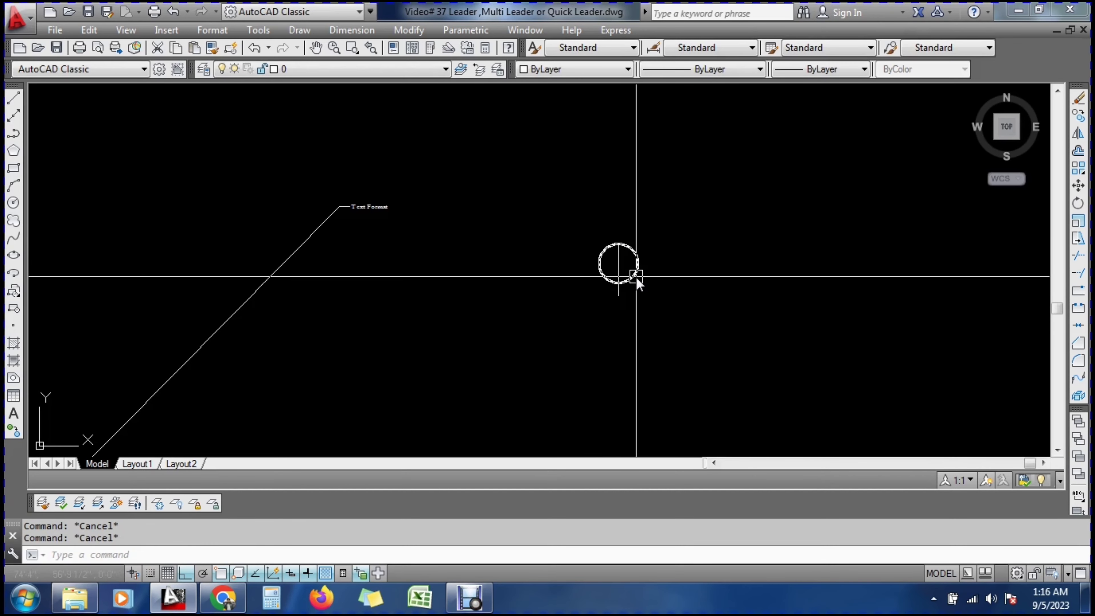
Define a block named saa from the circle and line with its base point at the circle's center, and close the block editor
text(b)
key(Return)
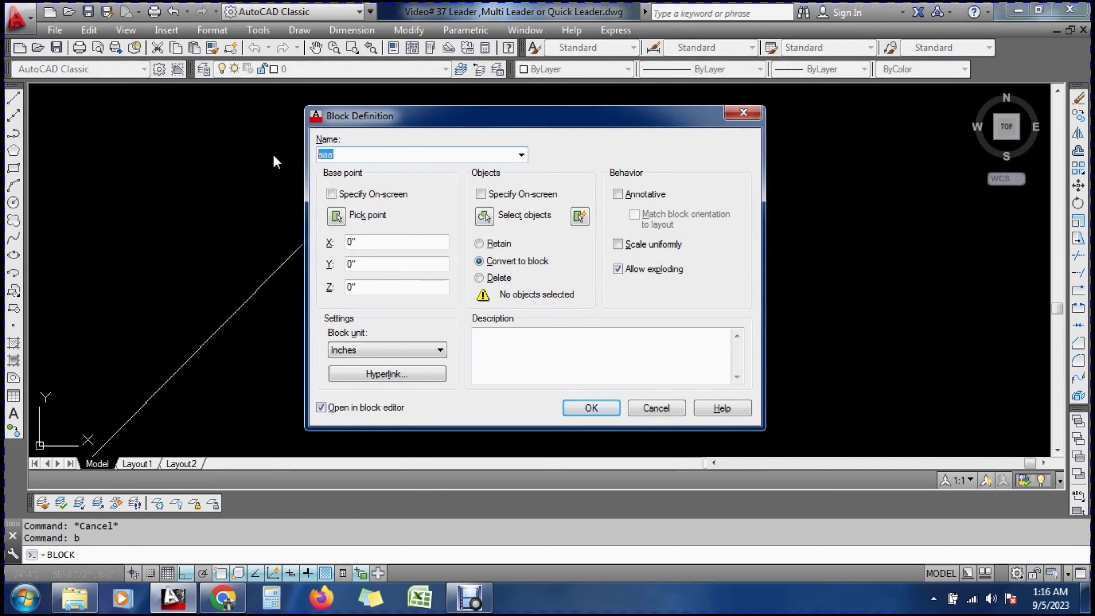
click(484, 215)
click(545, 210)
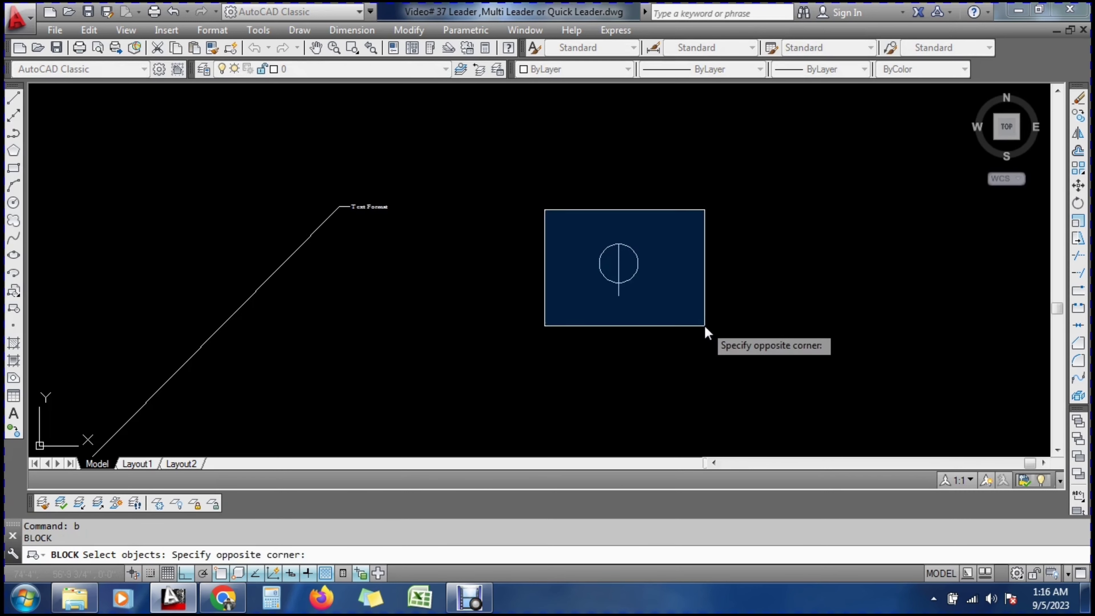
click(707, 326)
key(Return)
click(336, 216)
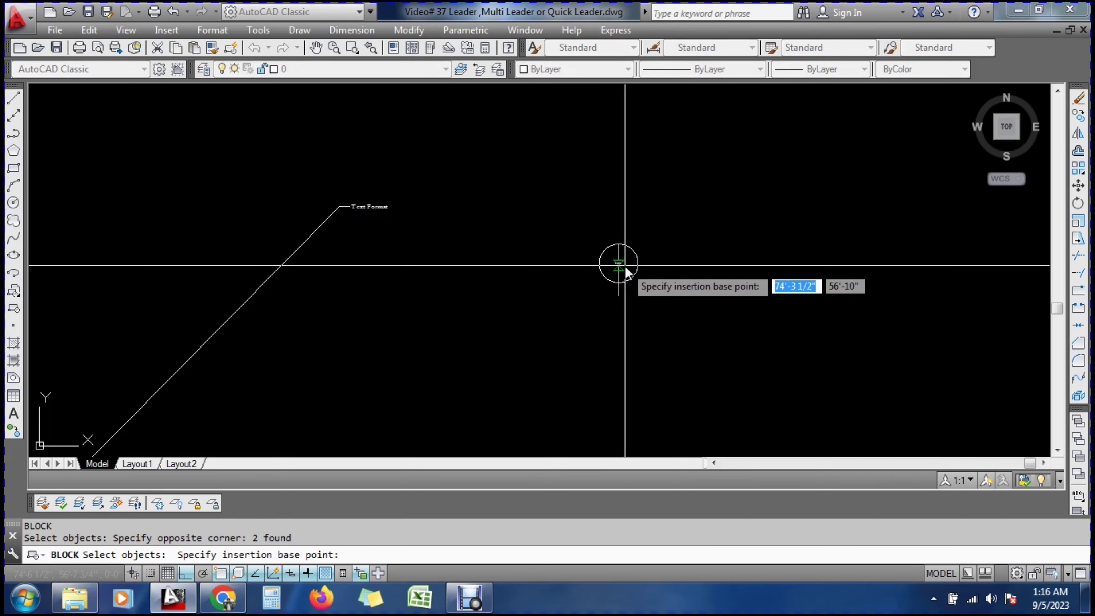
click(621, 261)
click(604, 408)
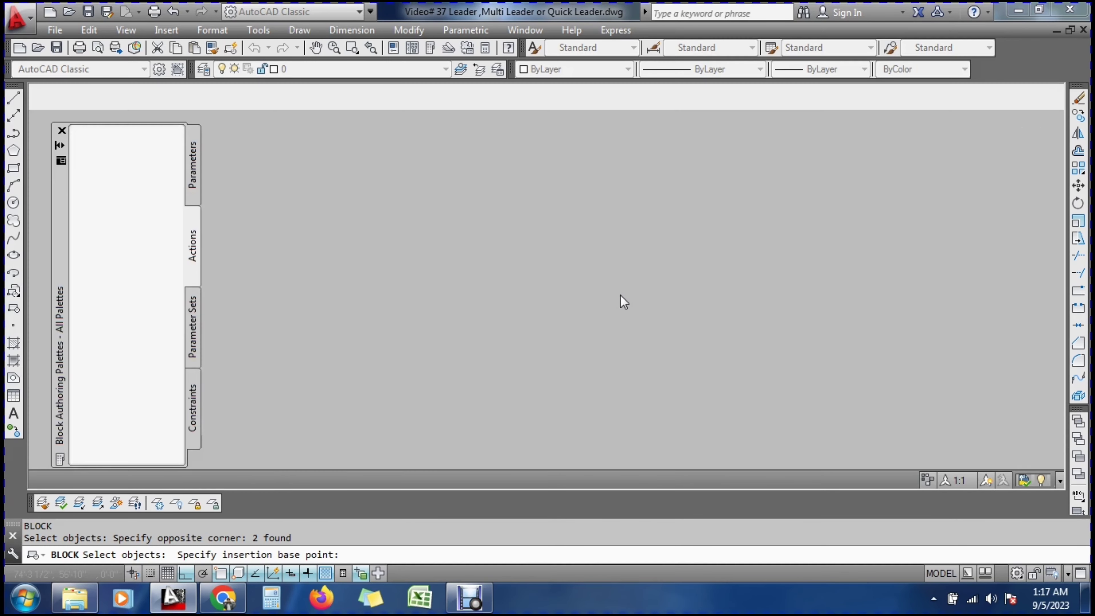
click(524, 101)
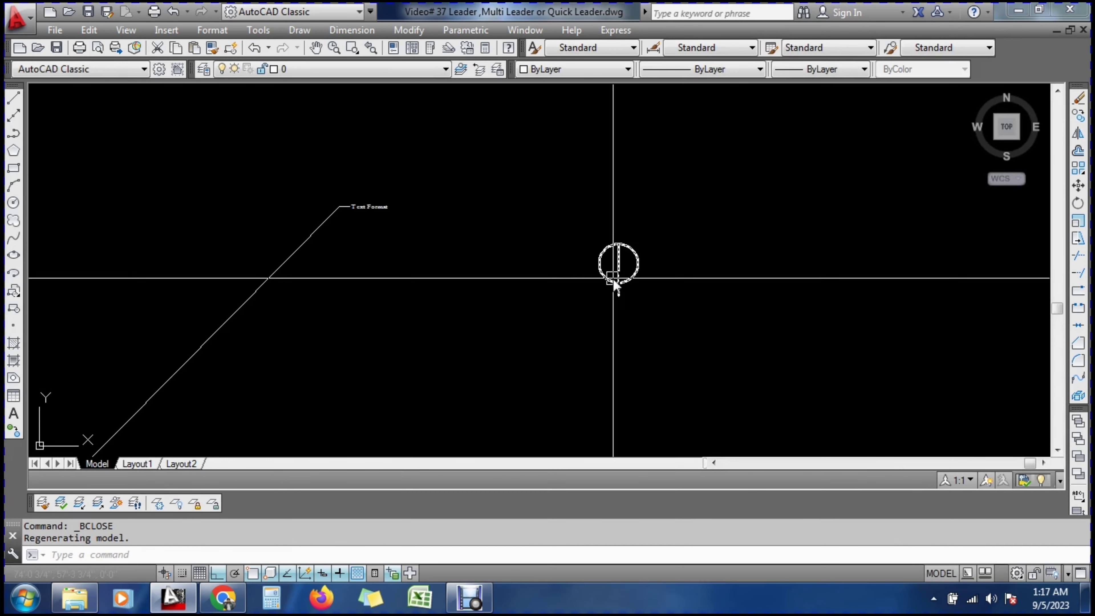
key(Escape)
key(Escape)
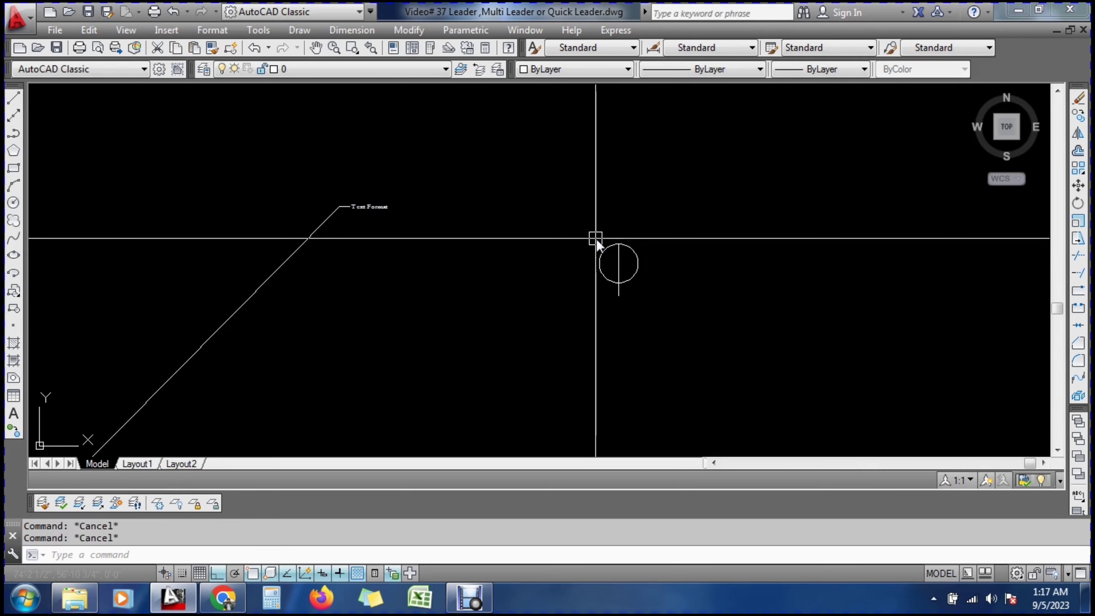
Reopen the Standard multileader style for modification and set its multileader type to Block
click(201, 32)
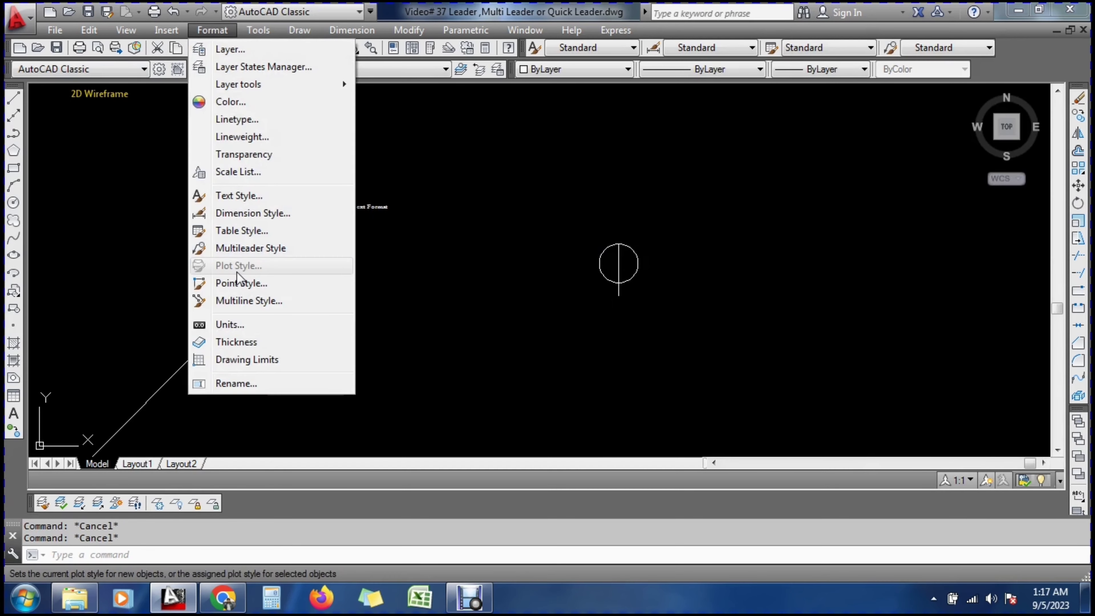
click(263, 248)
click(843, 280)
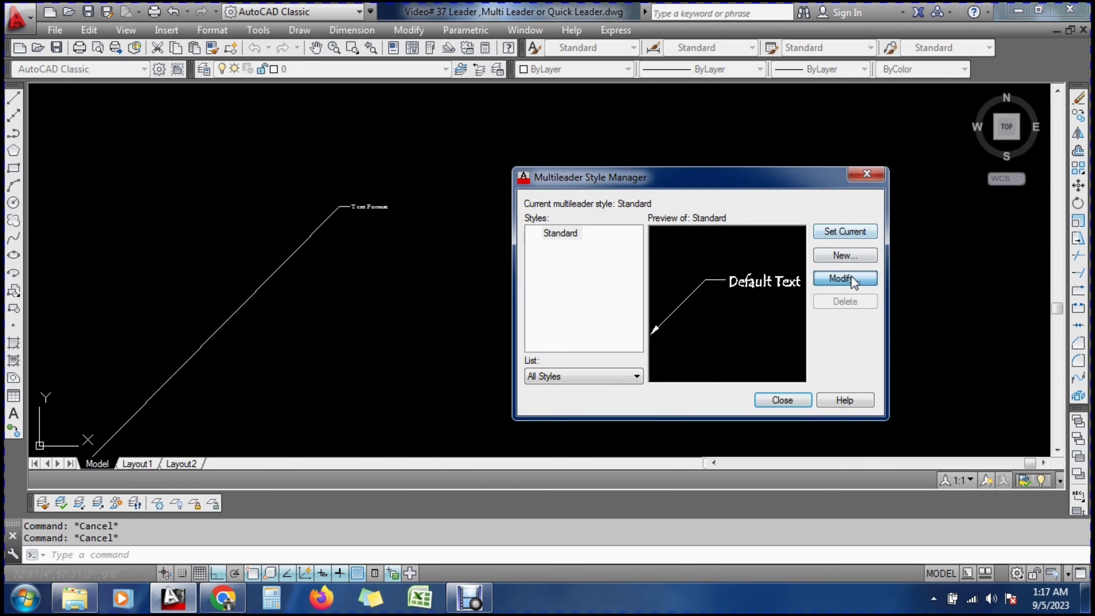
click(706, 143)
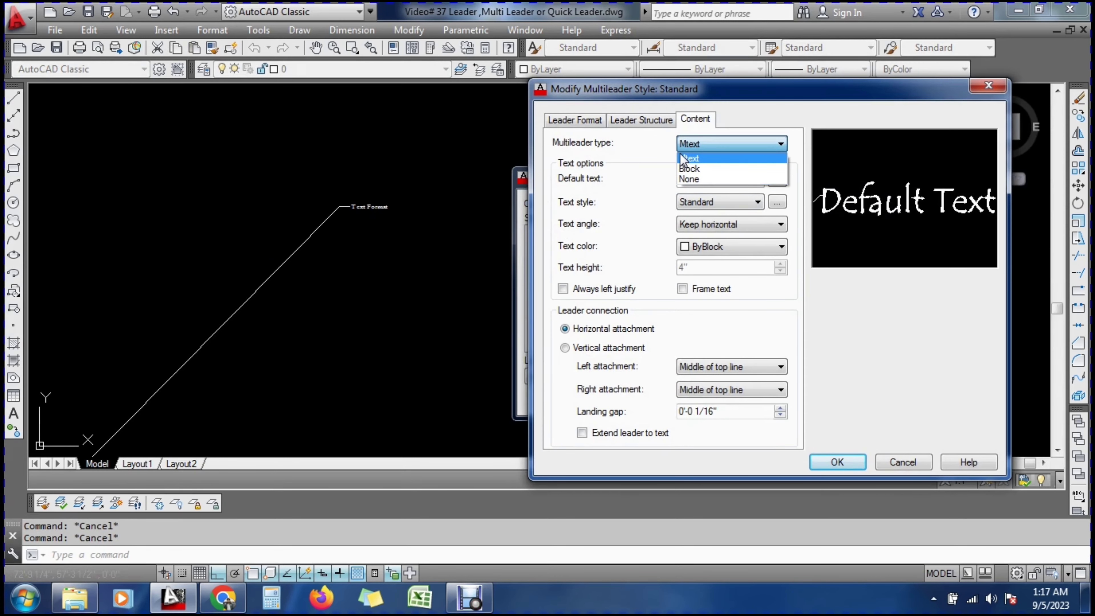
click(699, 169)
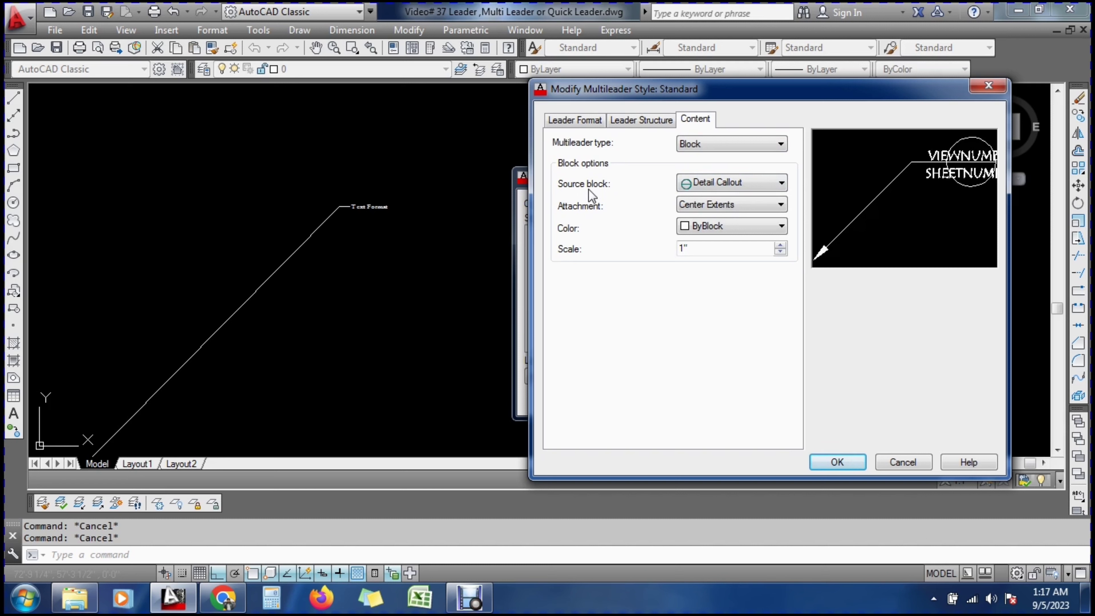
Set the multileader's source block to the user block A from the drawing
click(714, 189)
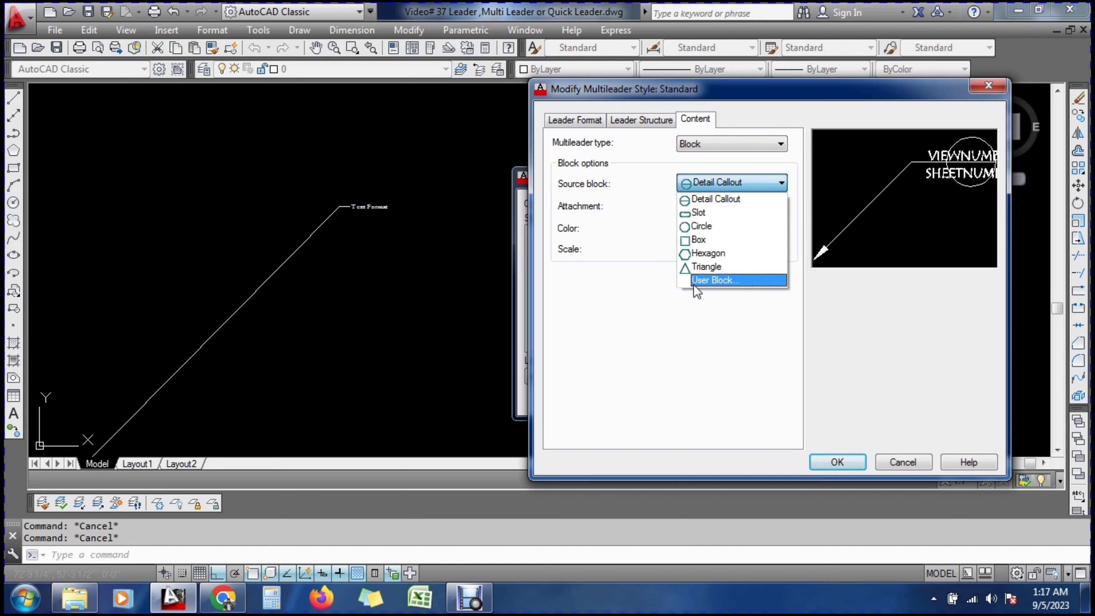
click(710, 283)
click(457, 170)
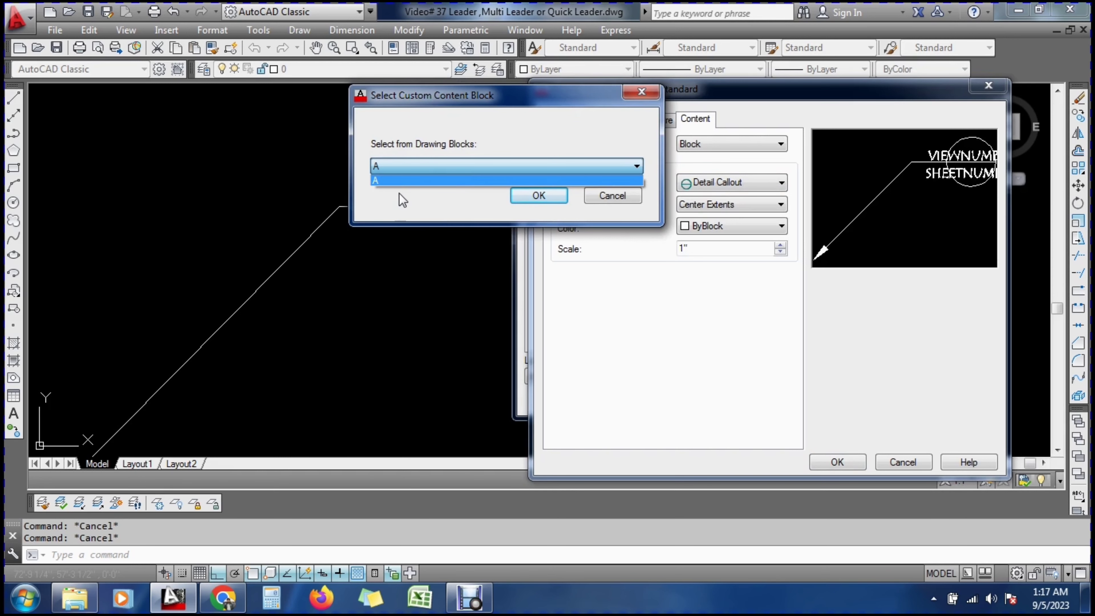
click(522, 202)
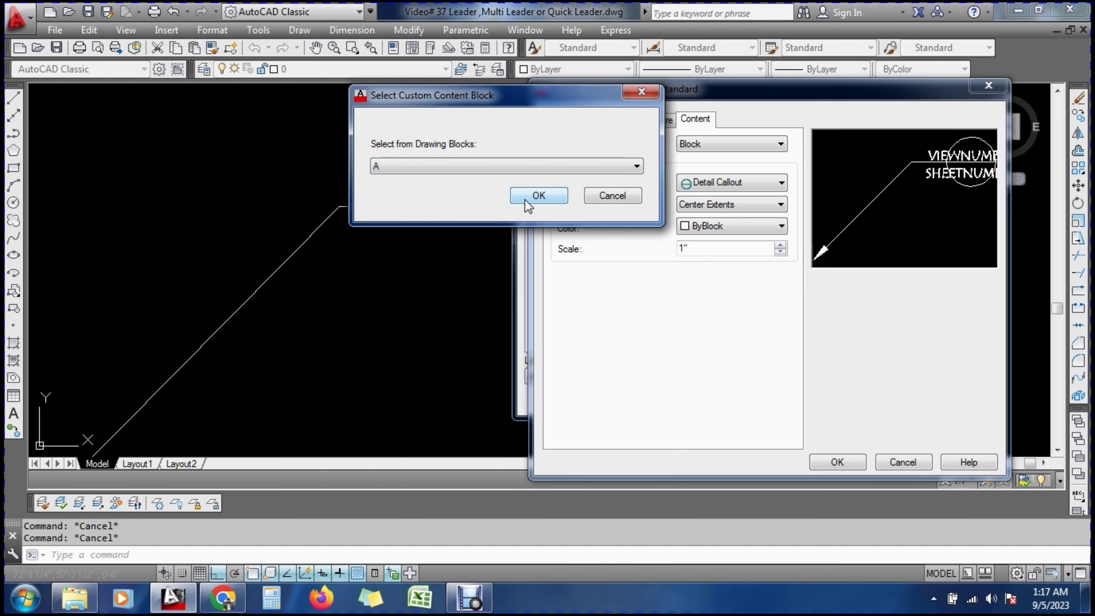
click(536, 196)
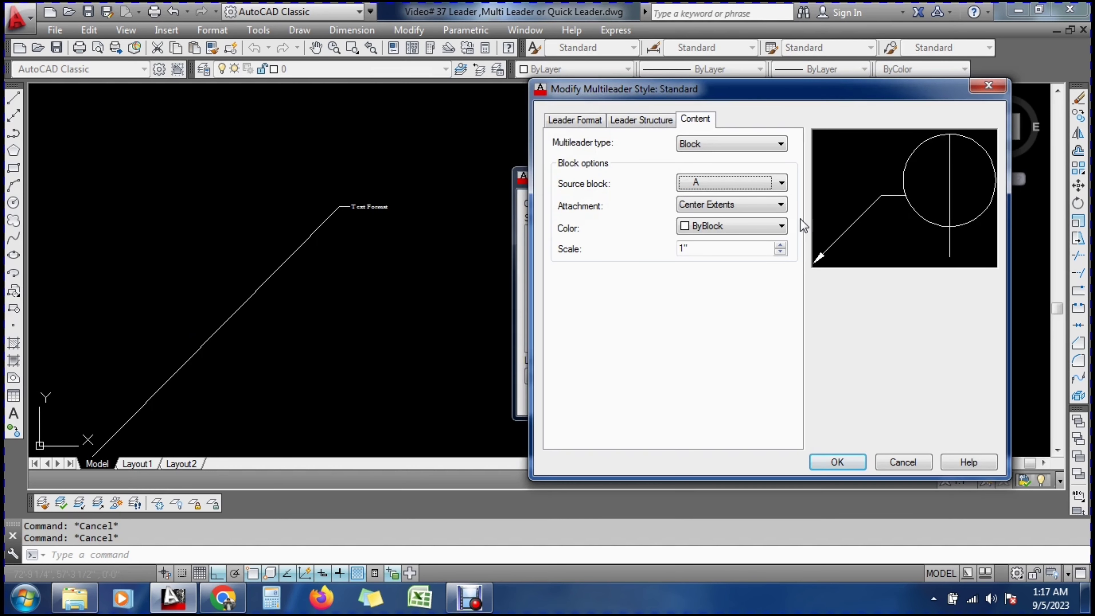
Try the block attachment as Insertion point and return it to Center Extents
click(720, 207)
click(717, 229)
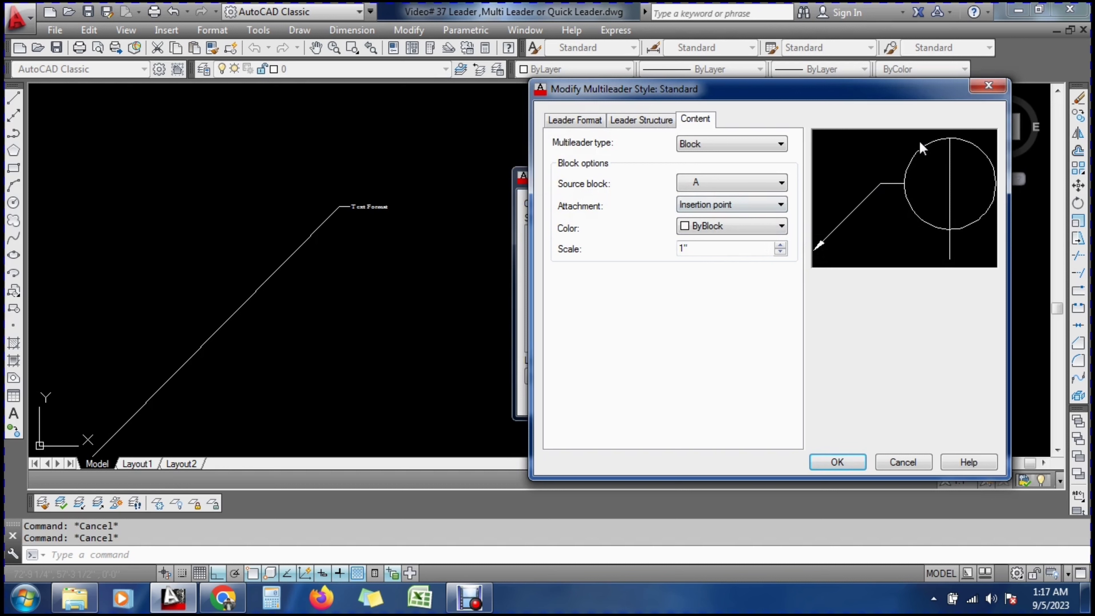
click(705, 205)
click(697, 218)
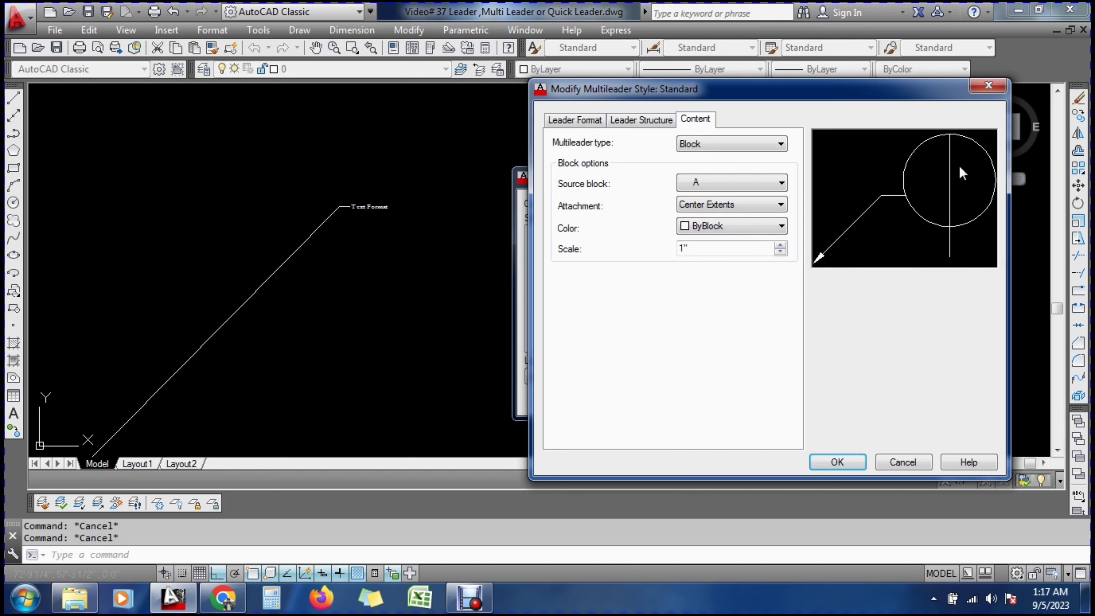
Set the block color to Red, save the Standard multileader style and close the style manager
click(728, 225)
click(702, 264)
click(689, 253)
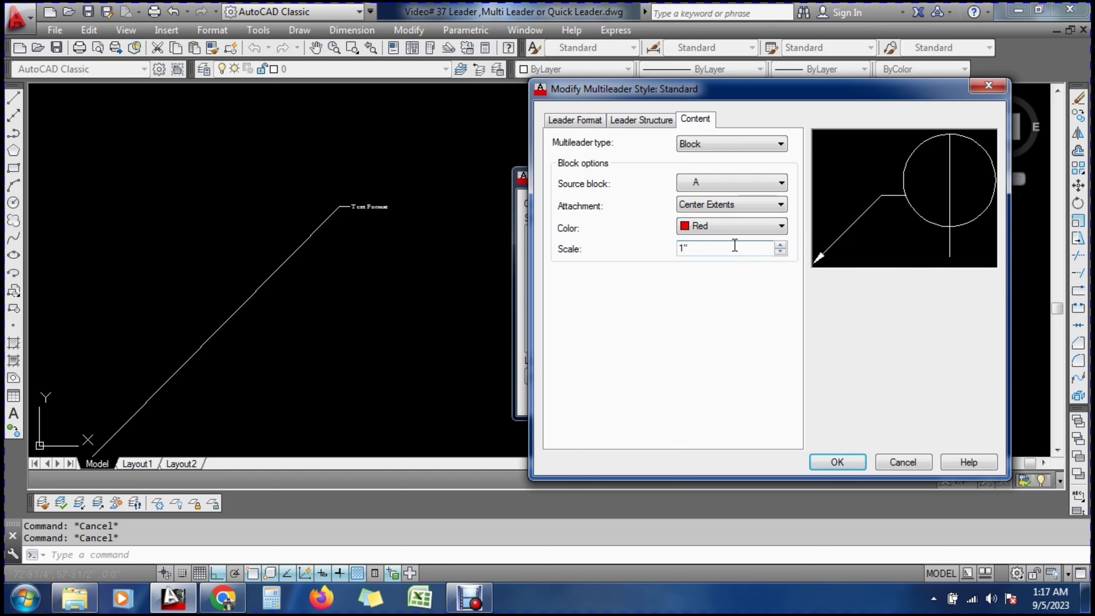
click(840, 463)
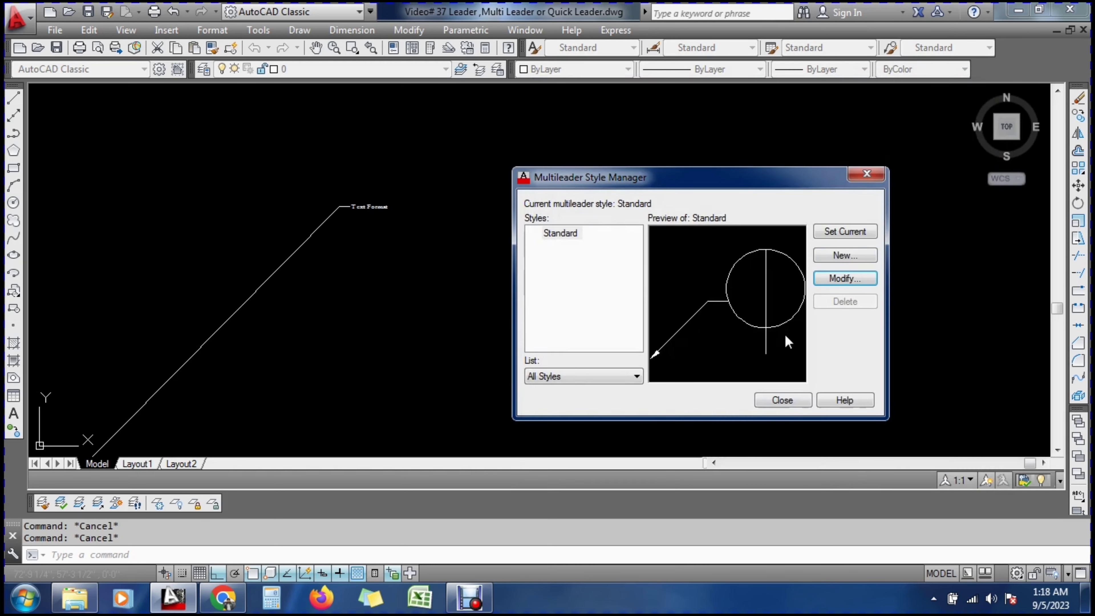
click(782, 399)
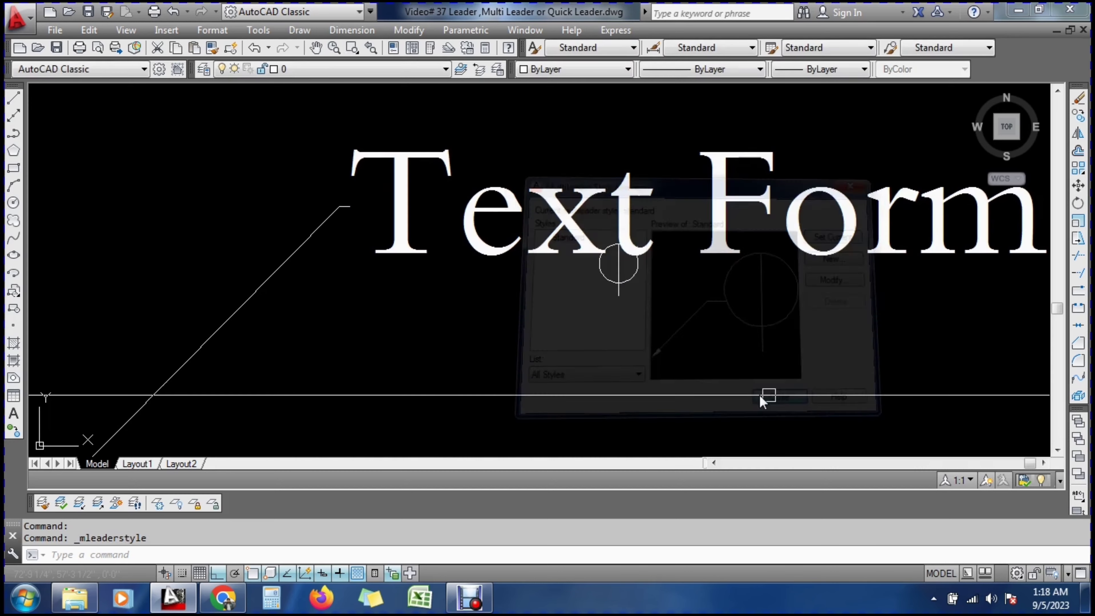
scroll(464, 245, down, 1)
click(440, 209)
scroll(496, 244, down, 3)
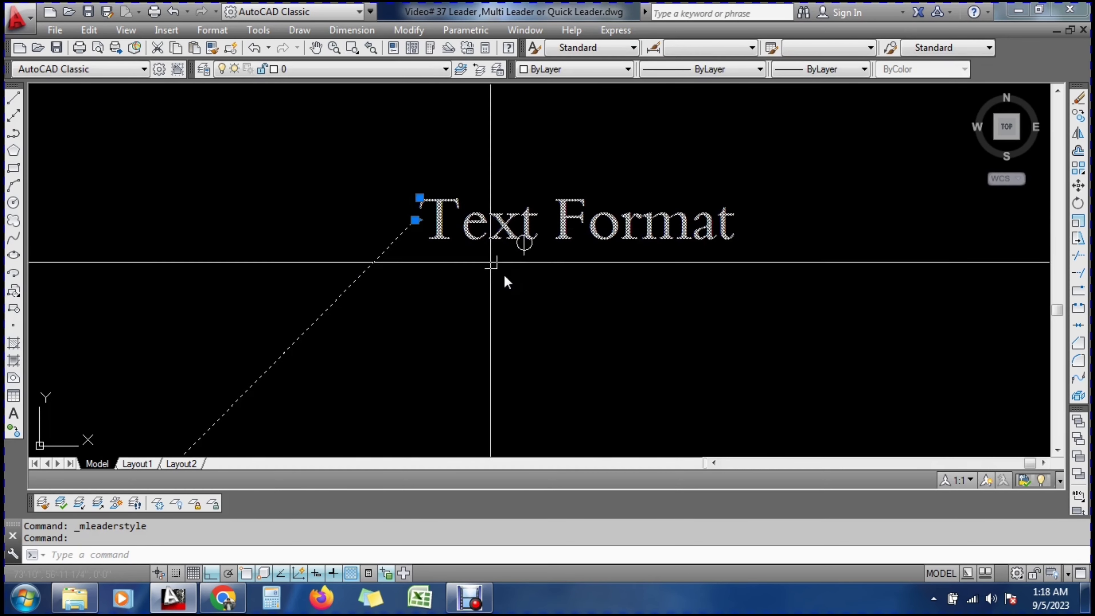
key(Escape)
key(Escape)
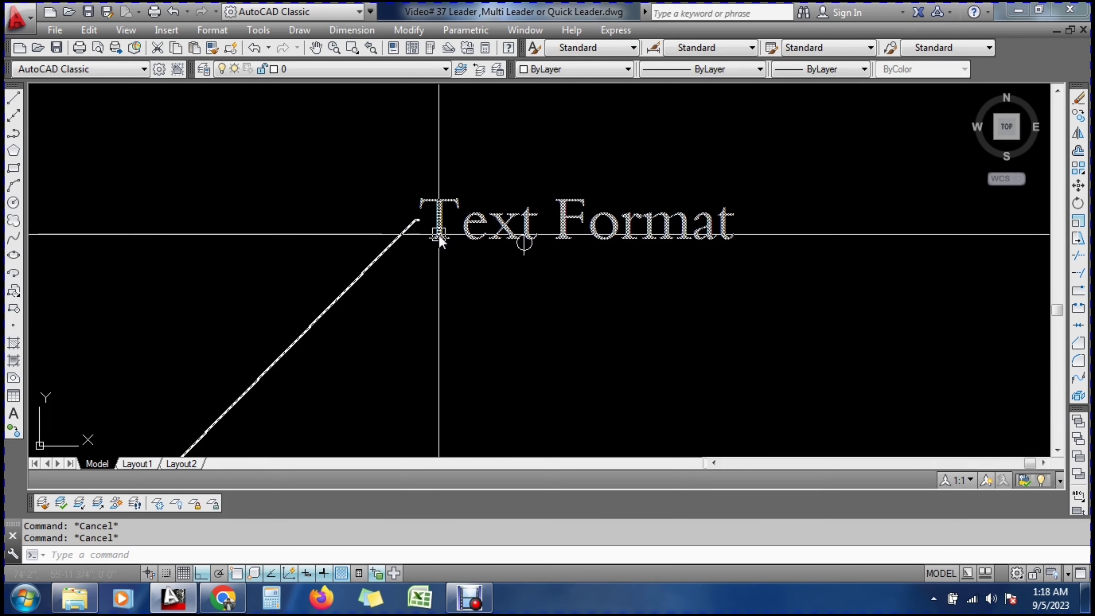
text(le)
key(Return)
key(Escape)
key(Escape)
key(Escape)
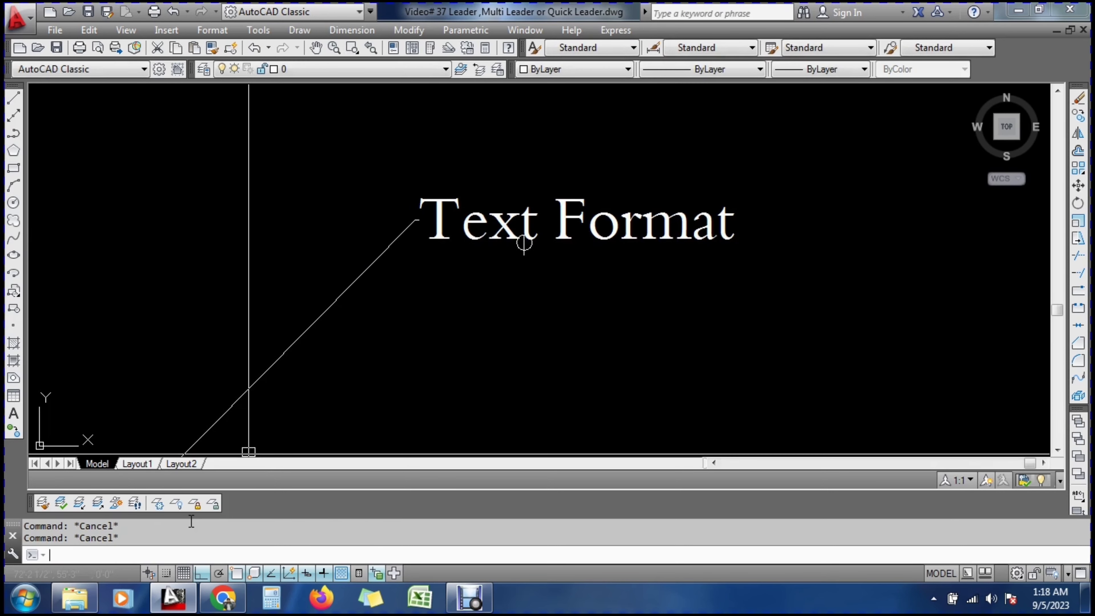
Draw a vertical multileader with the circle-and-line block at its upper end, below the Text Format leader's text
click(352, 29)
click(373, 310)
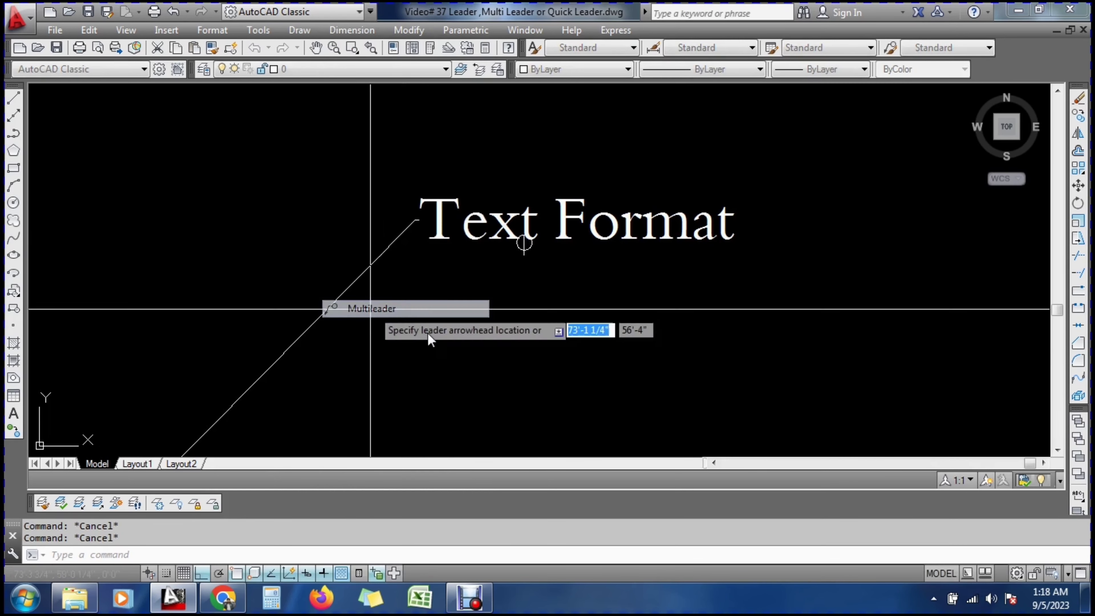
click(566, 406)
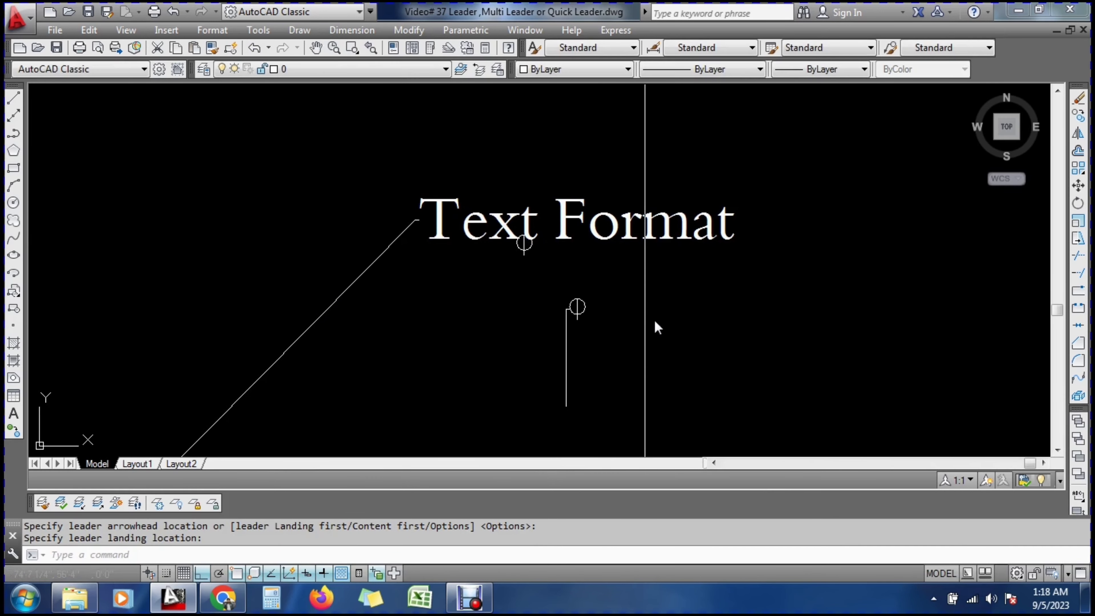
scroll(594, 286, up, 5)
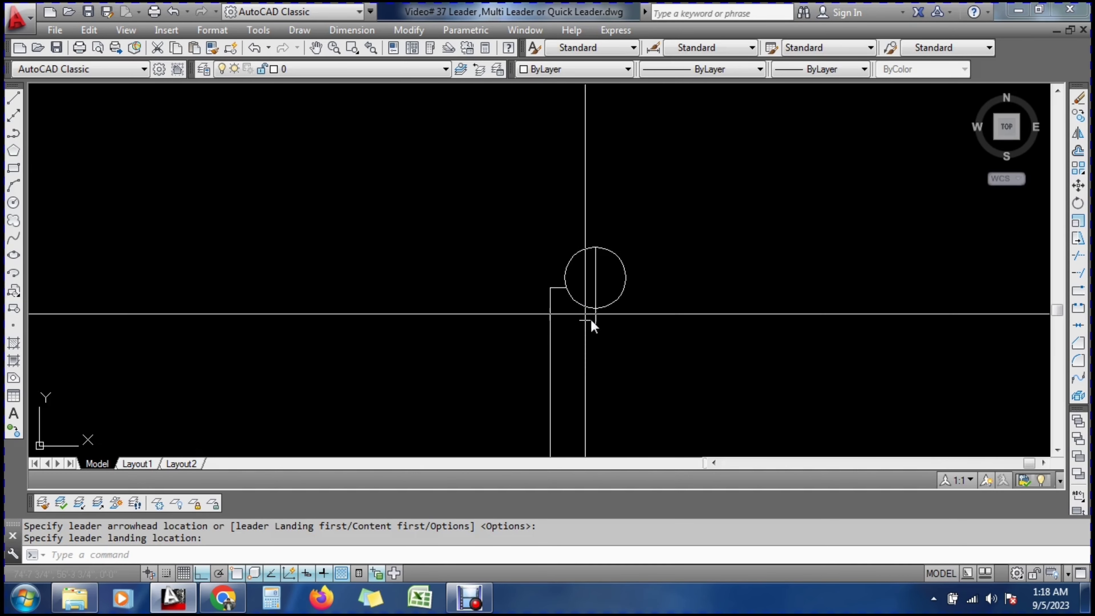
key(Escape)
key(Escape)
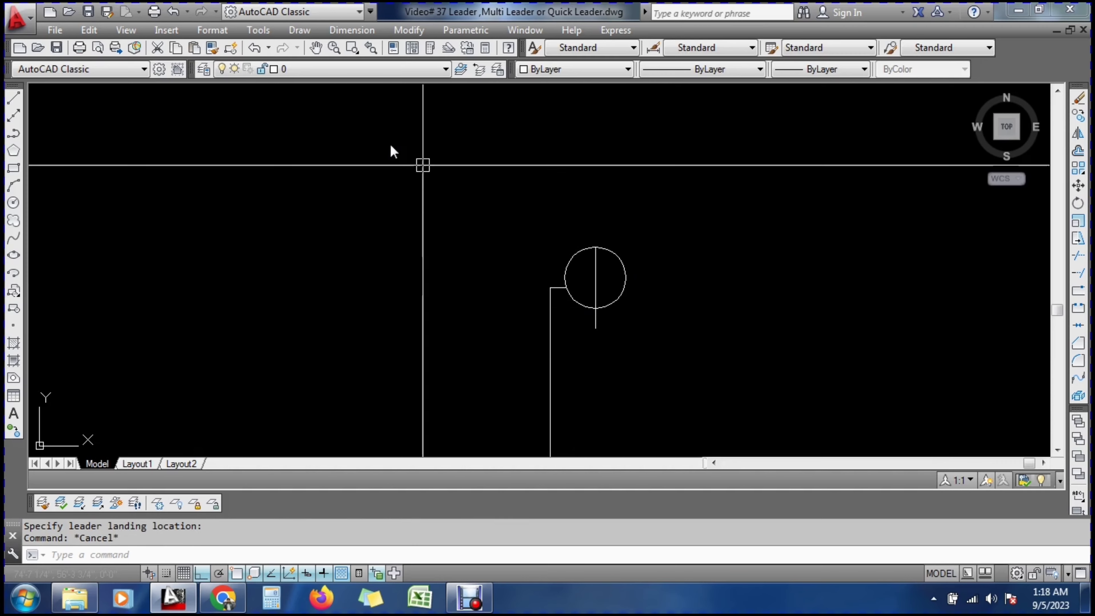
click(352, 30)
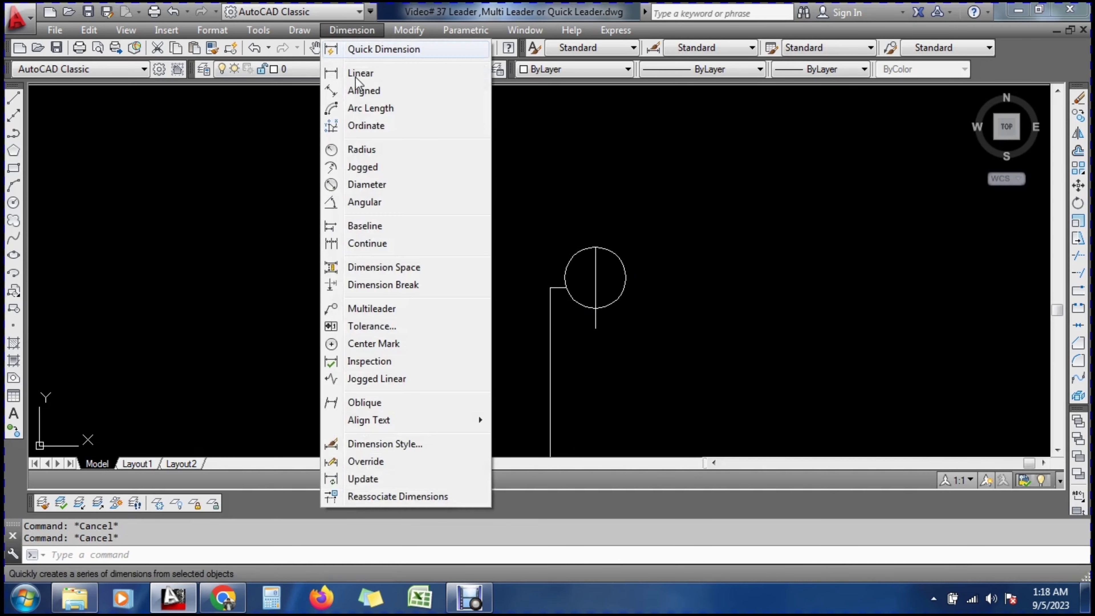
click(377, 308)
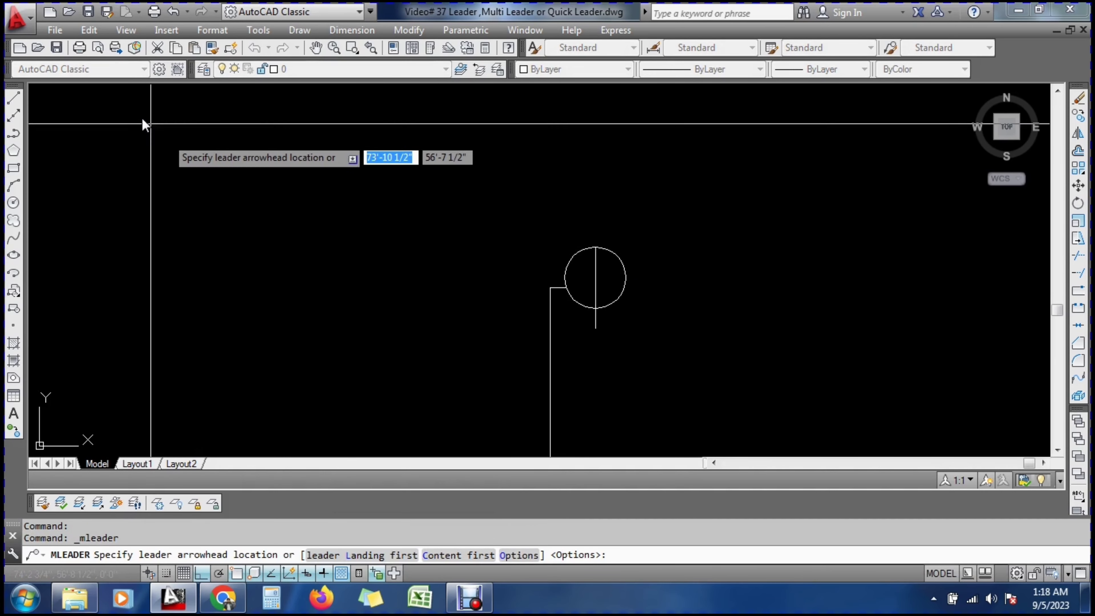
key(Escape)
Reopen the Standard multileader style for modification and set its multileader type to Mtext after trying None
click(196, 30)
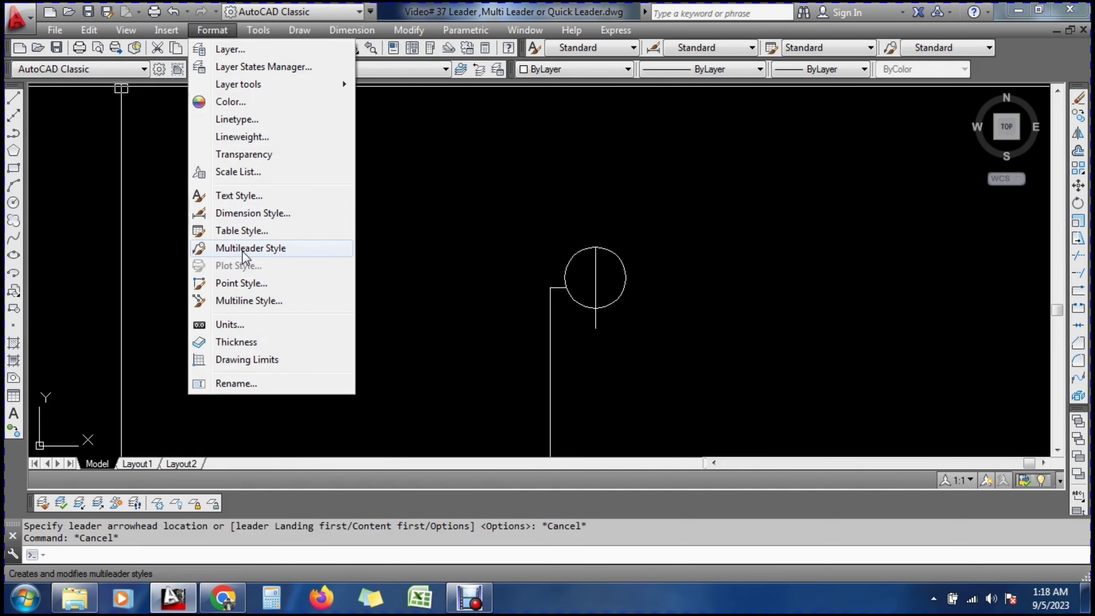
click(245, 254)
drag(703, 196, 535, 149)
click(677, 231)
click(692, 143)
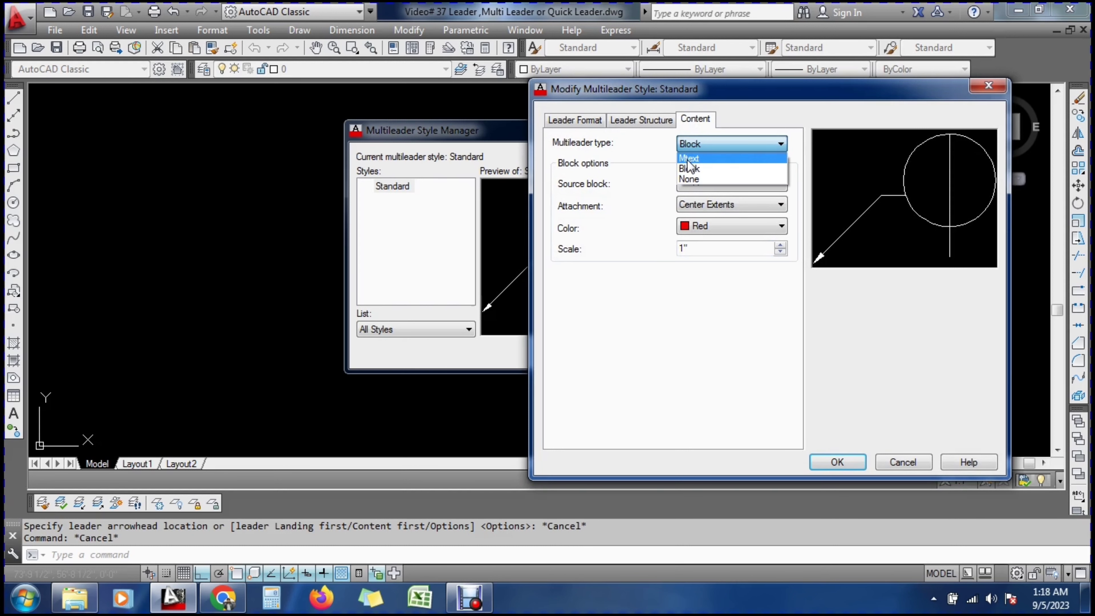
click(688, 159)
click(701, 144)
click(716, 178)
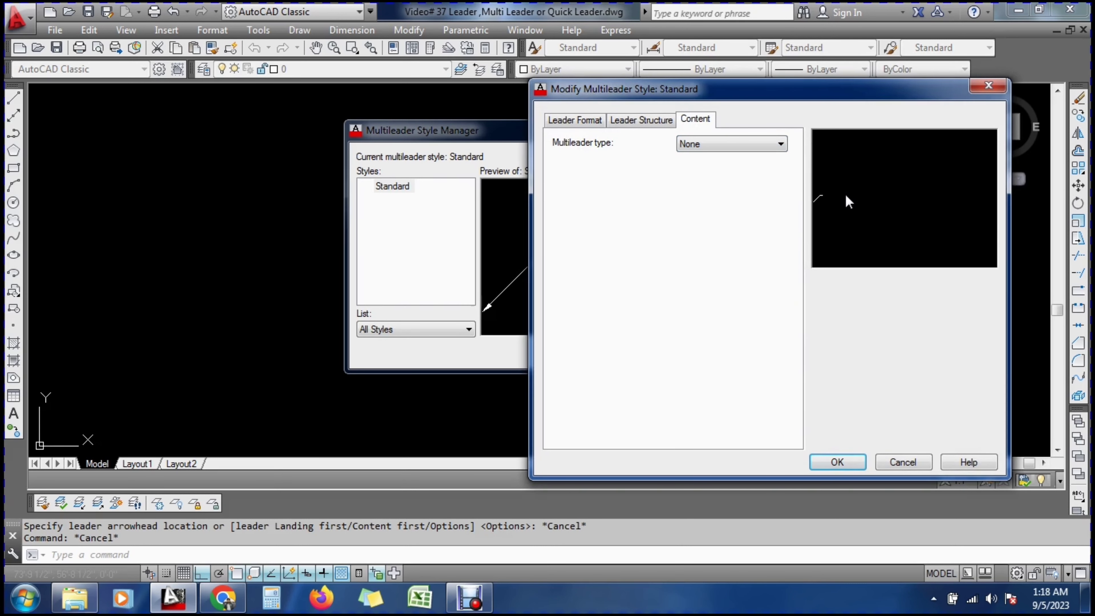
click(730, 146)
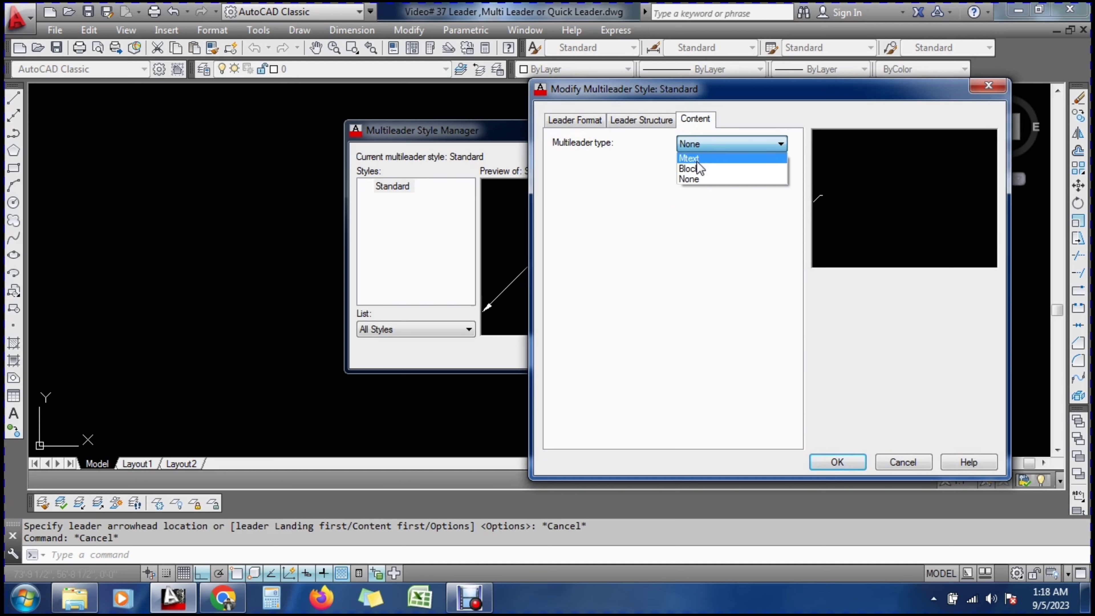
click(701, 160)
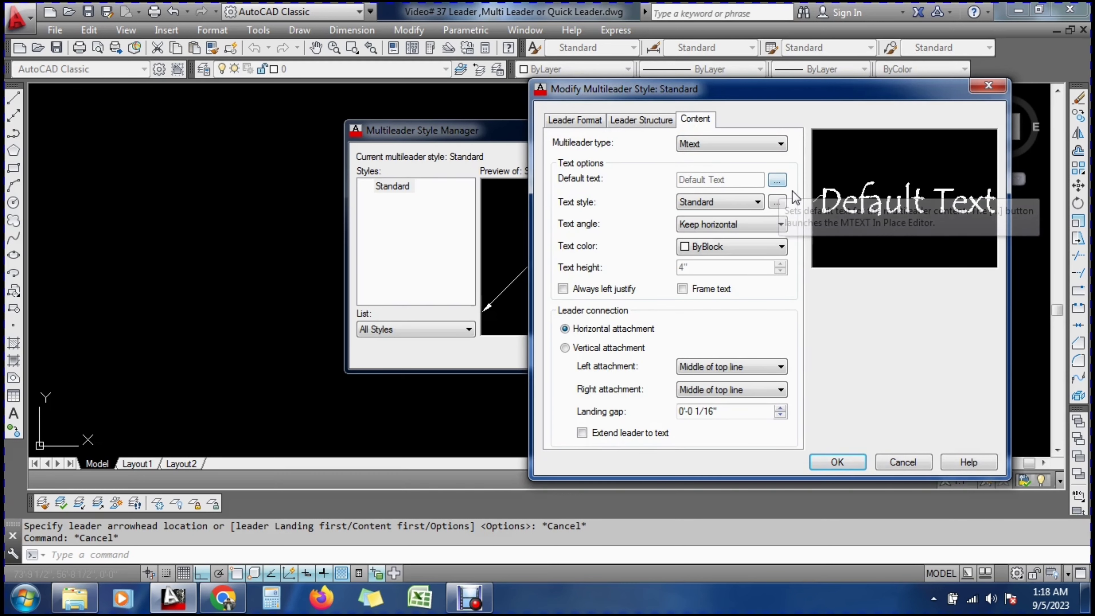
Enter a person's first name as the multileader's default text
click(777, 181)
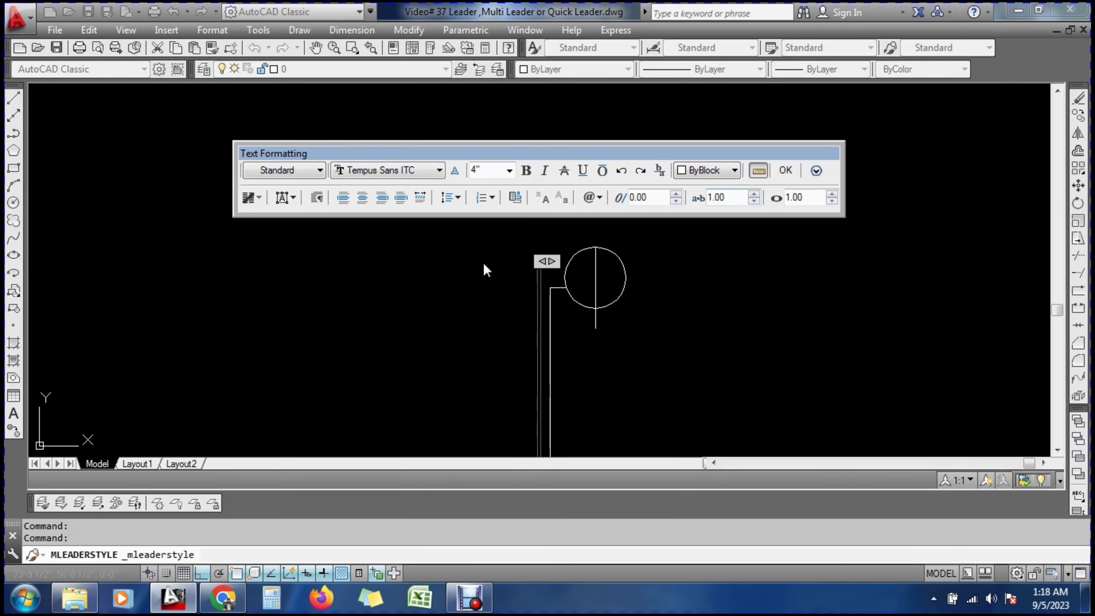
scroll(589, 293, up, 2)
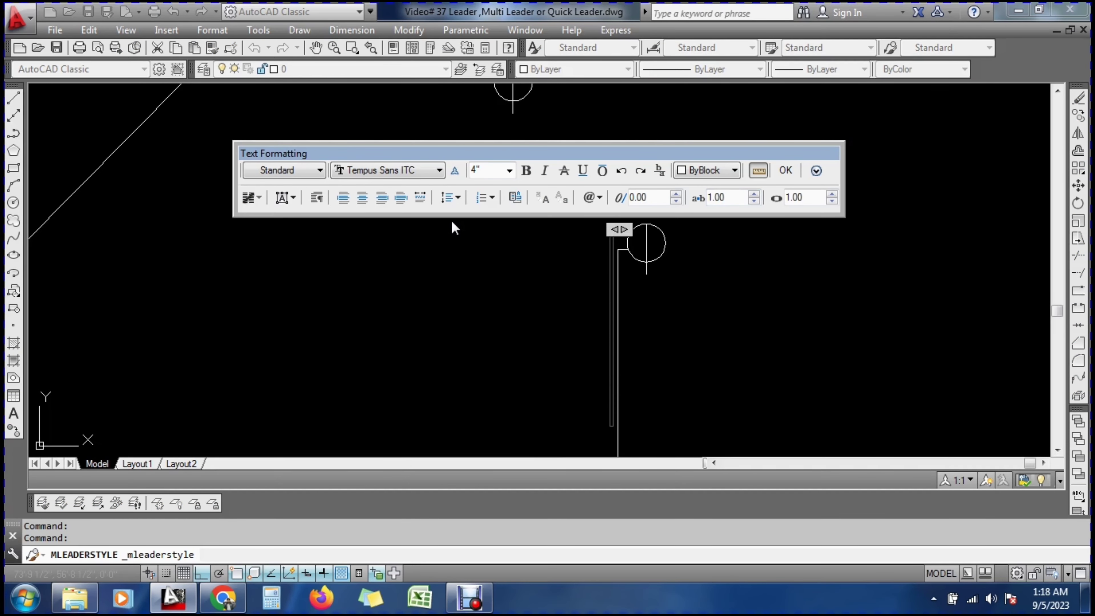
text(Rais)
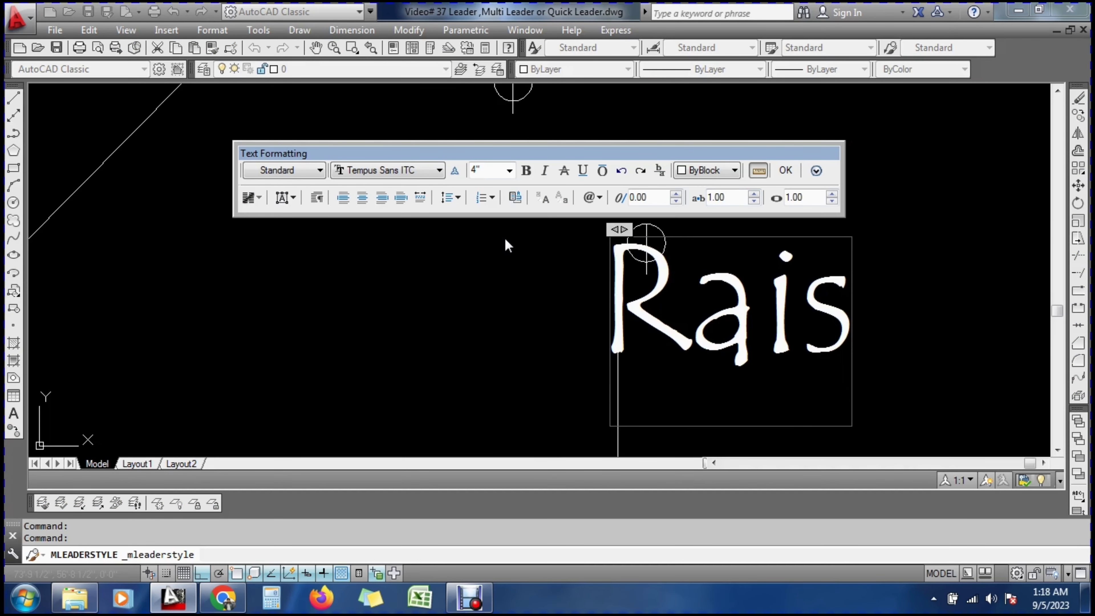
click(785, 171)
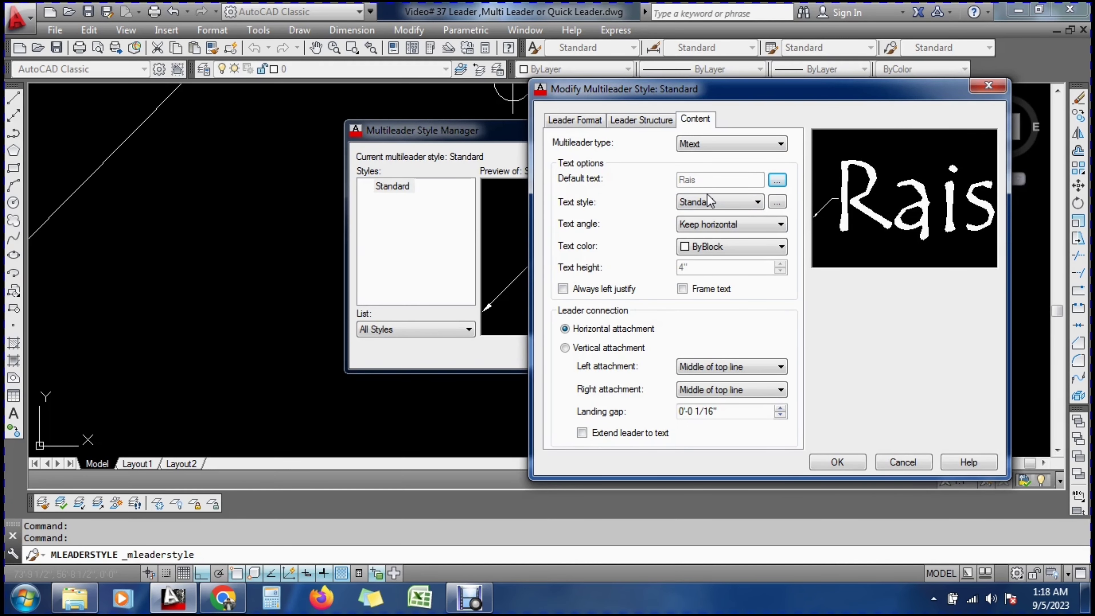
Change the Standard text style to Times New Roman CYR, Bold, height 2", set it current and save the changes
click(772, 204)
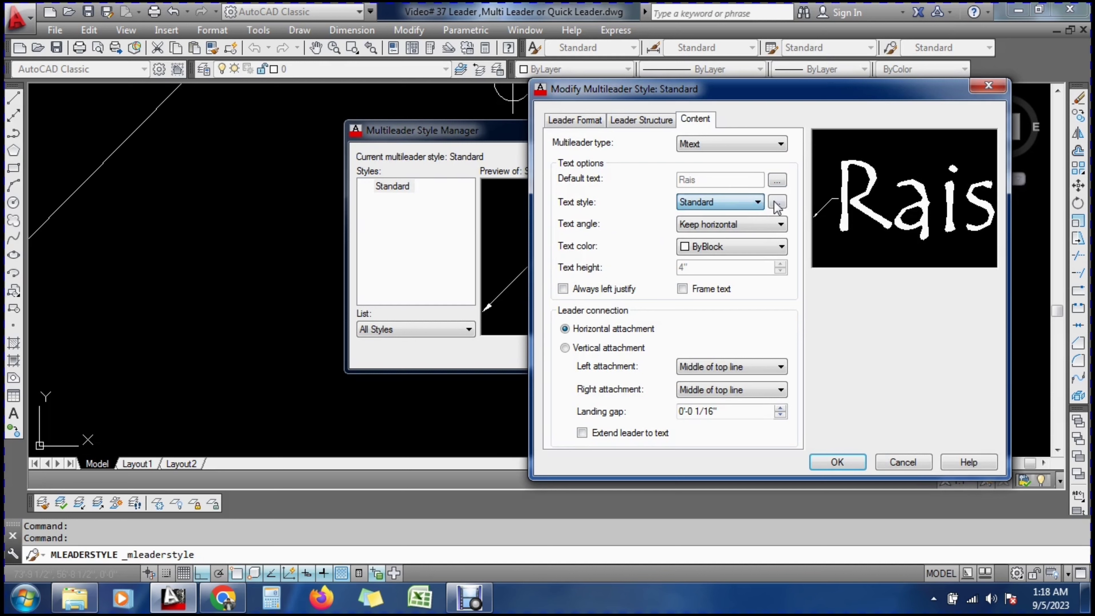
click(777, 203)
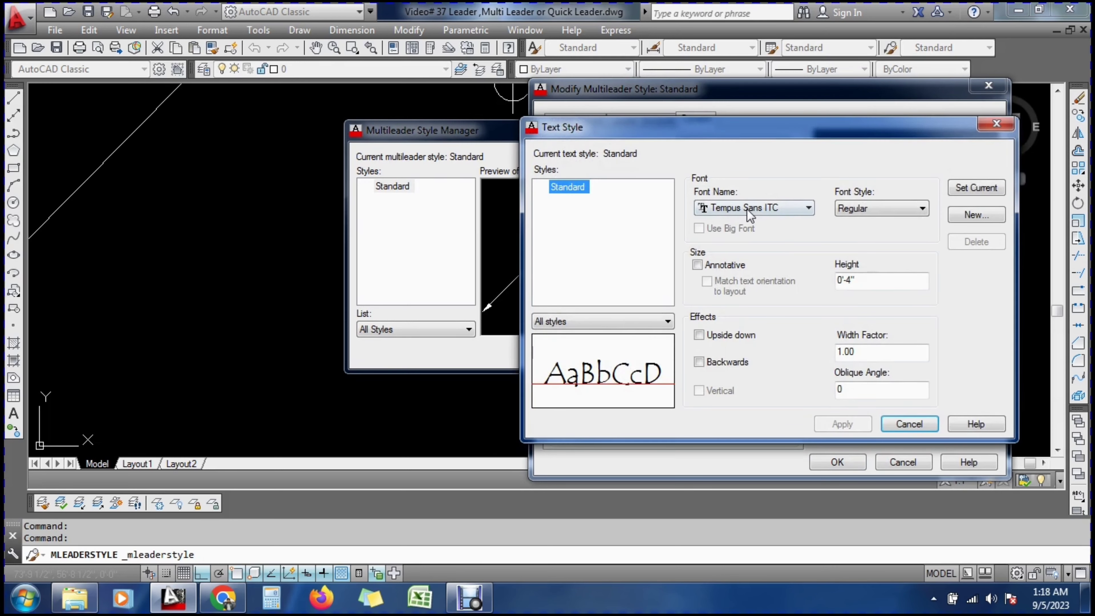
click(746, 208)
click(740, 269)
click(858, 209)
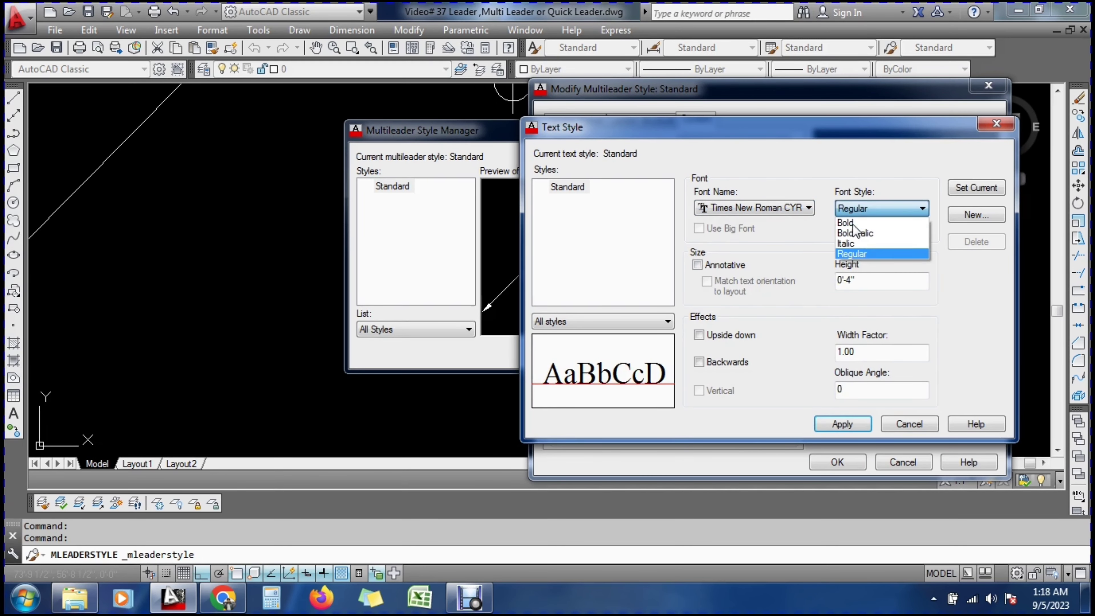
click(845, 237)
key(Tab)
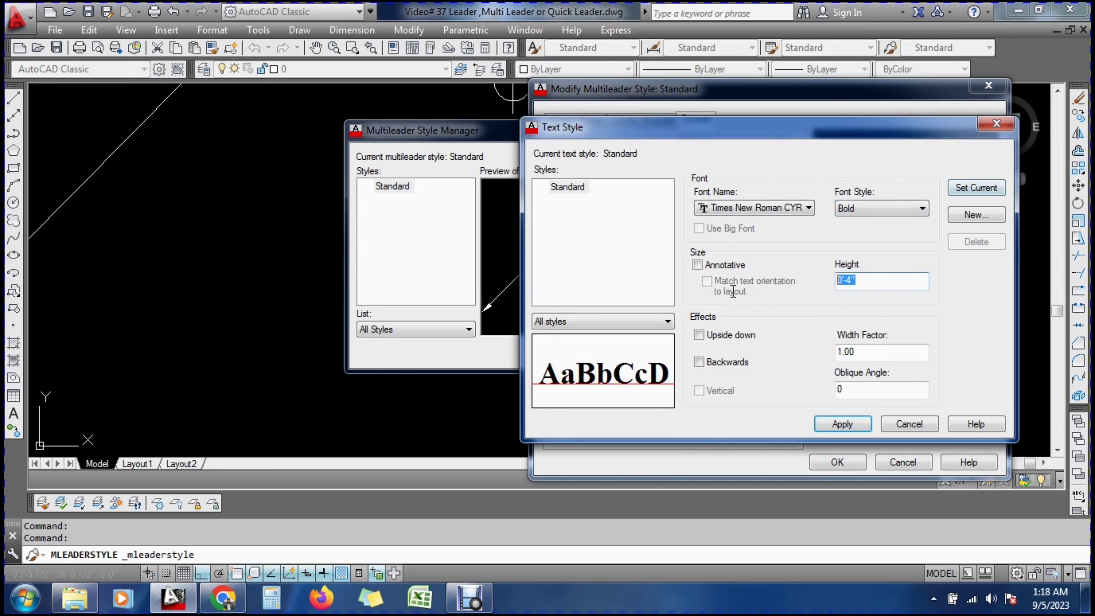
click(959, 193)
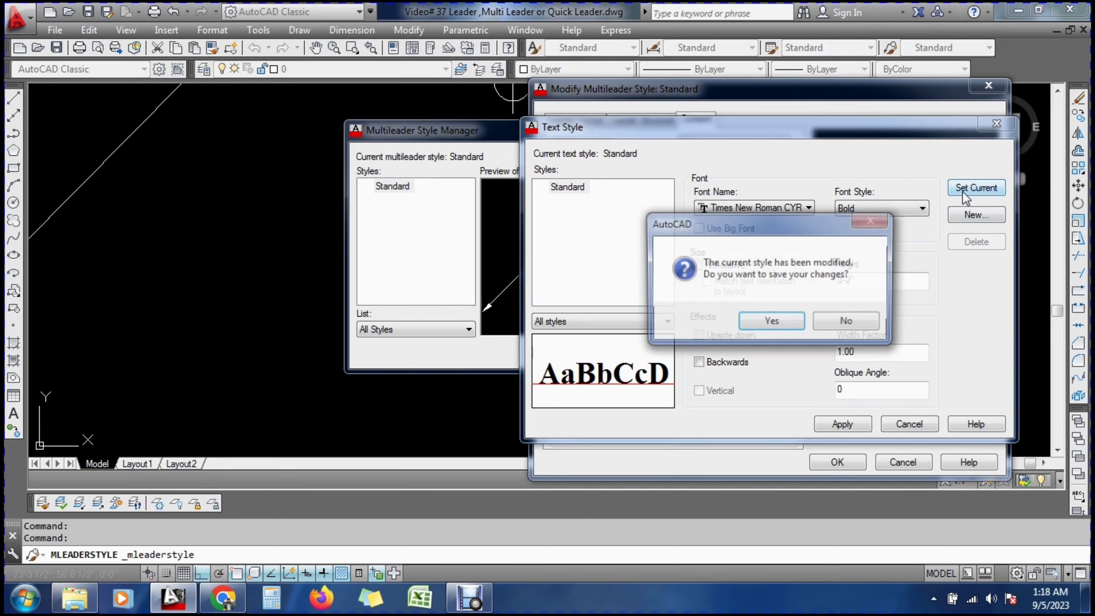
click(773, 321)
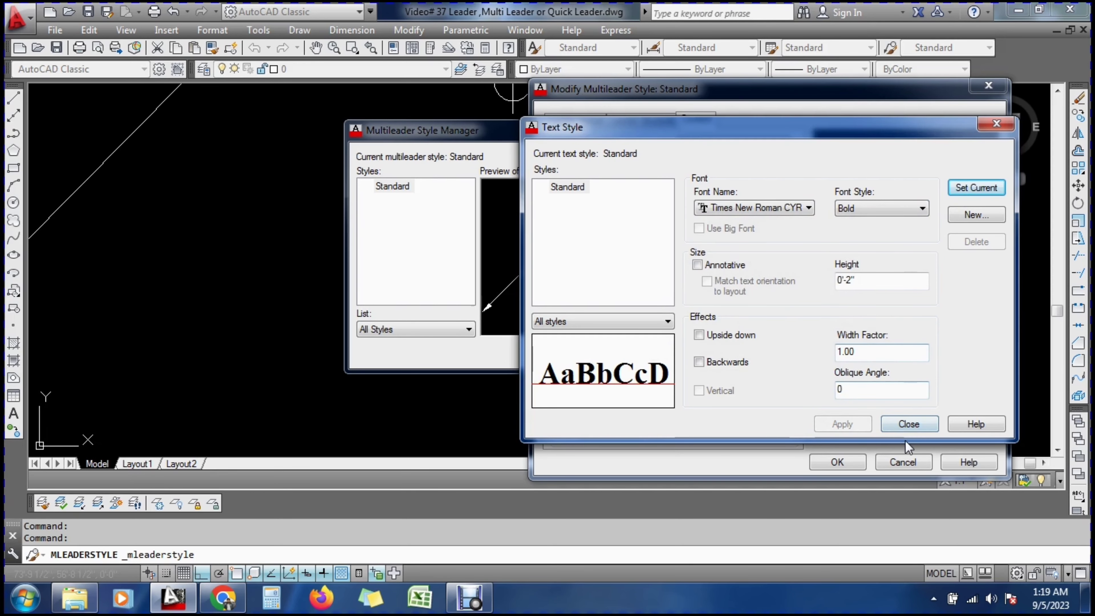
click(908, 424)
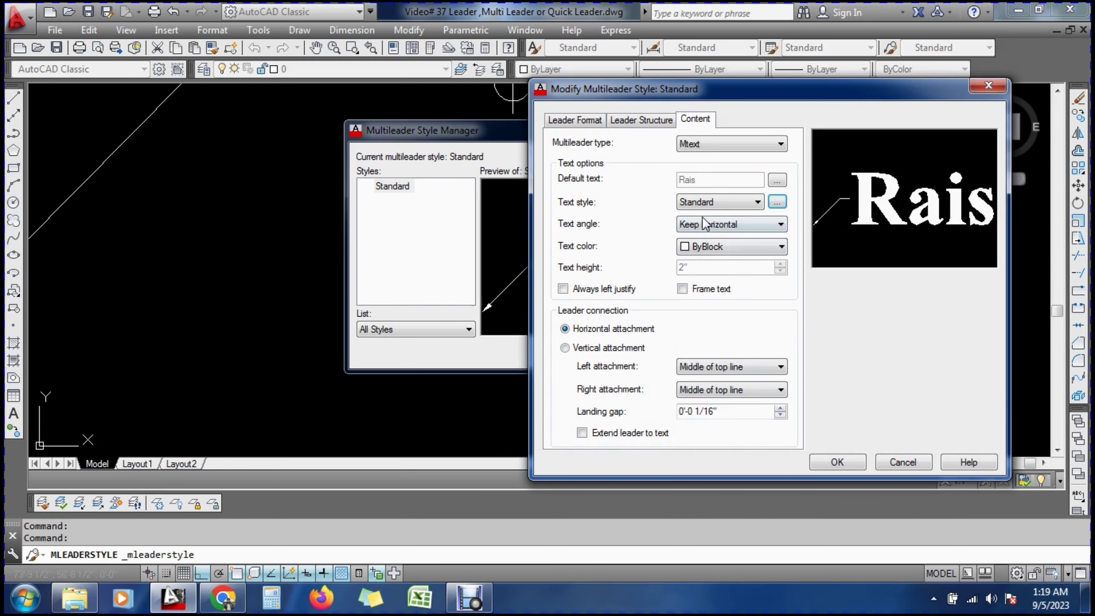
Try the text angle options As inserted and Keep horizontal, ending on Always right-reading for the multileader text
click(712, 226)
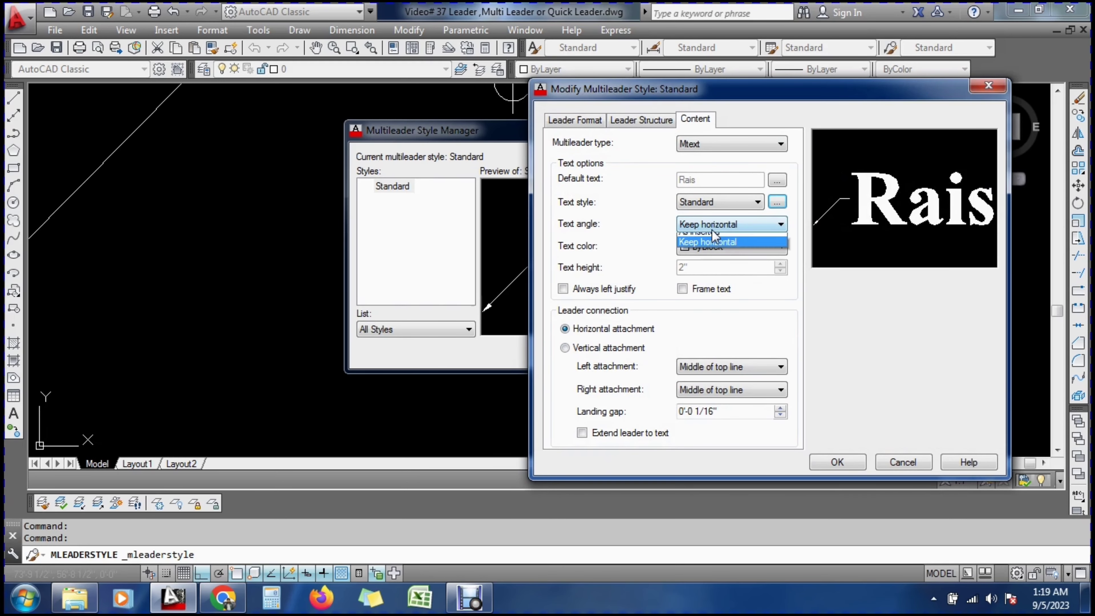
click(705, 241)
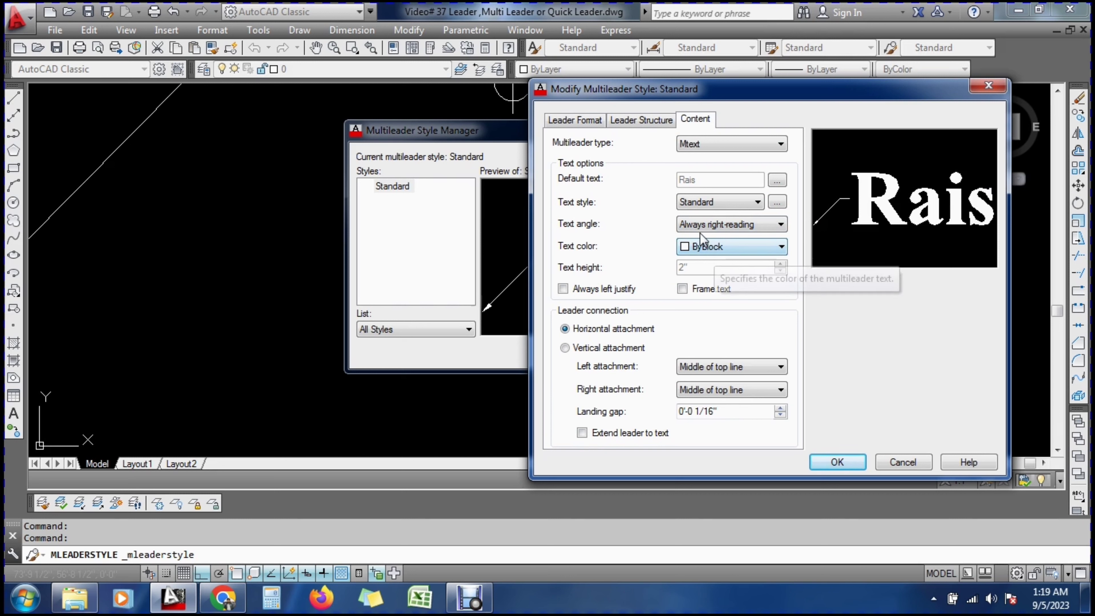
click(726, 229)
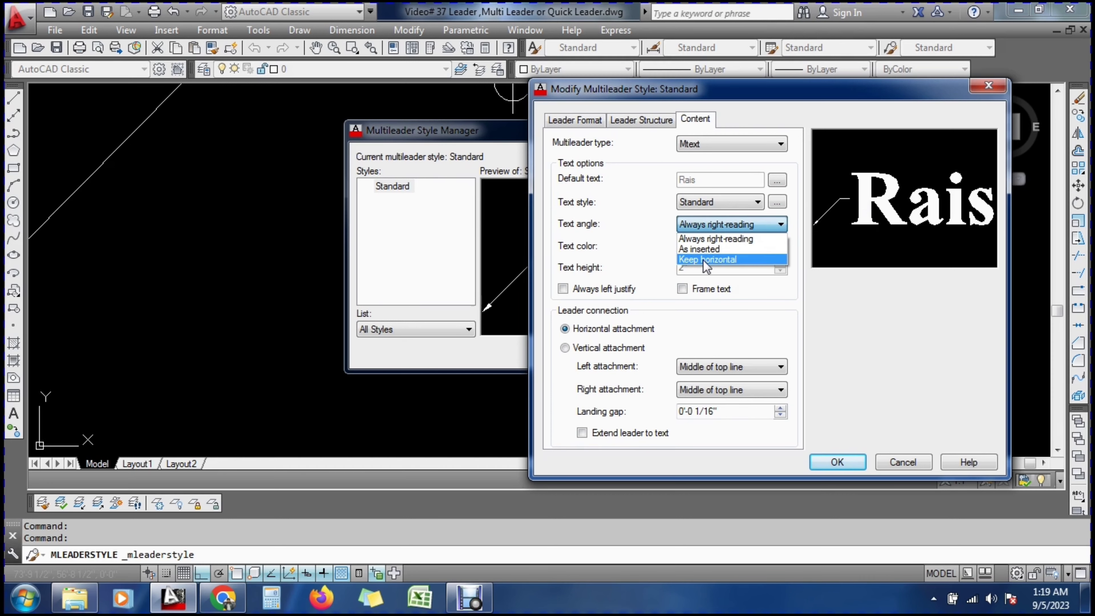
click(699, 252)
click(702, 229)
click(702, 259)
click(741, 225)
click(714, 239)
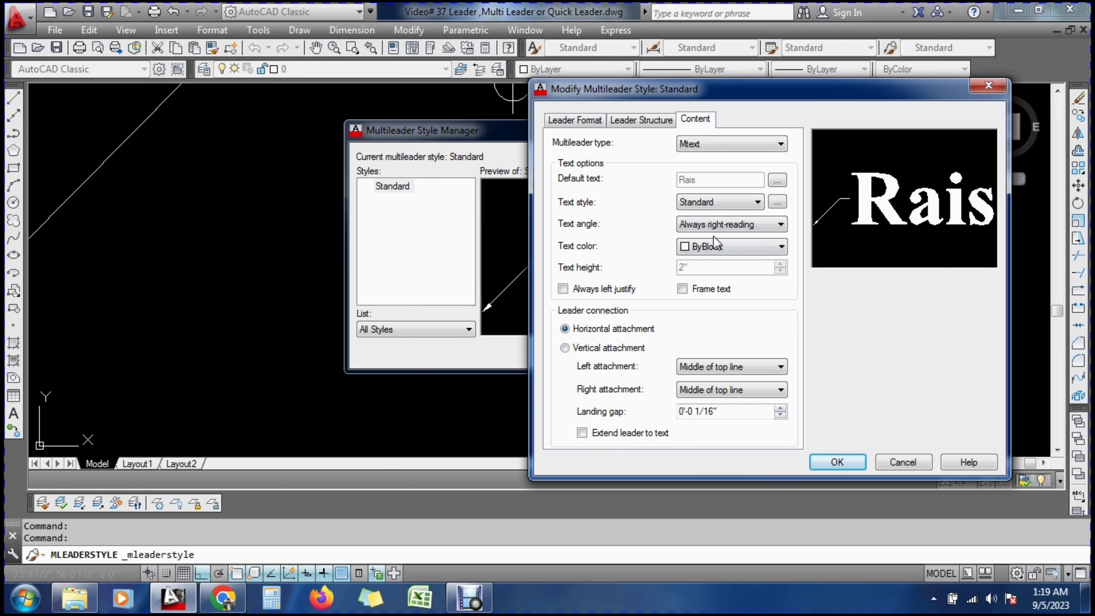
Set the multileader text color to Green after trying Red
click(713, 247)
click(703, 287)
click(711, 248)
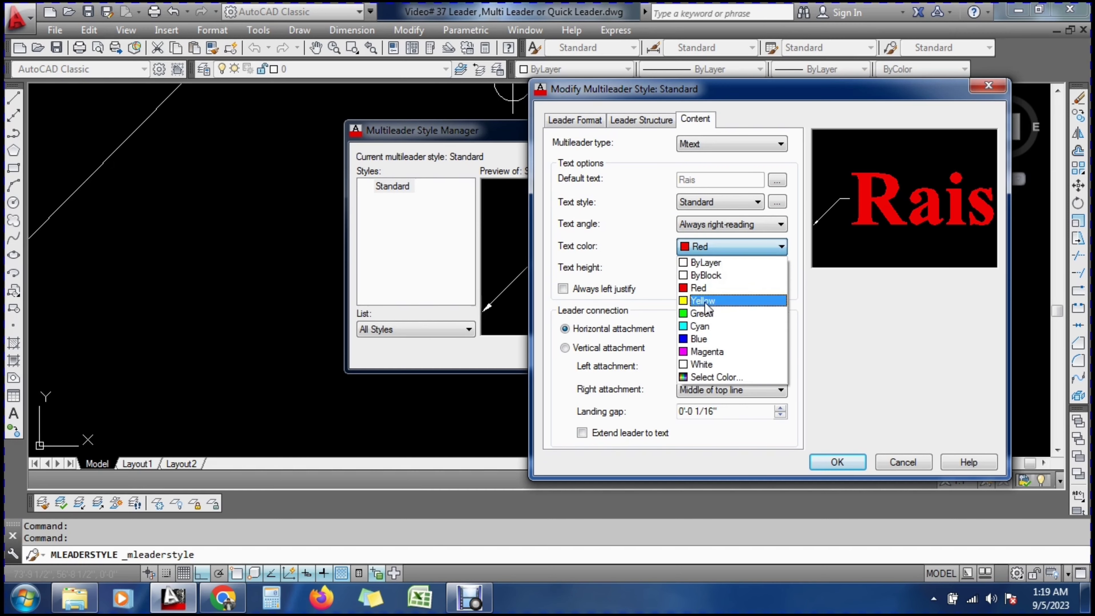
click(707, 311)
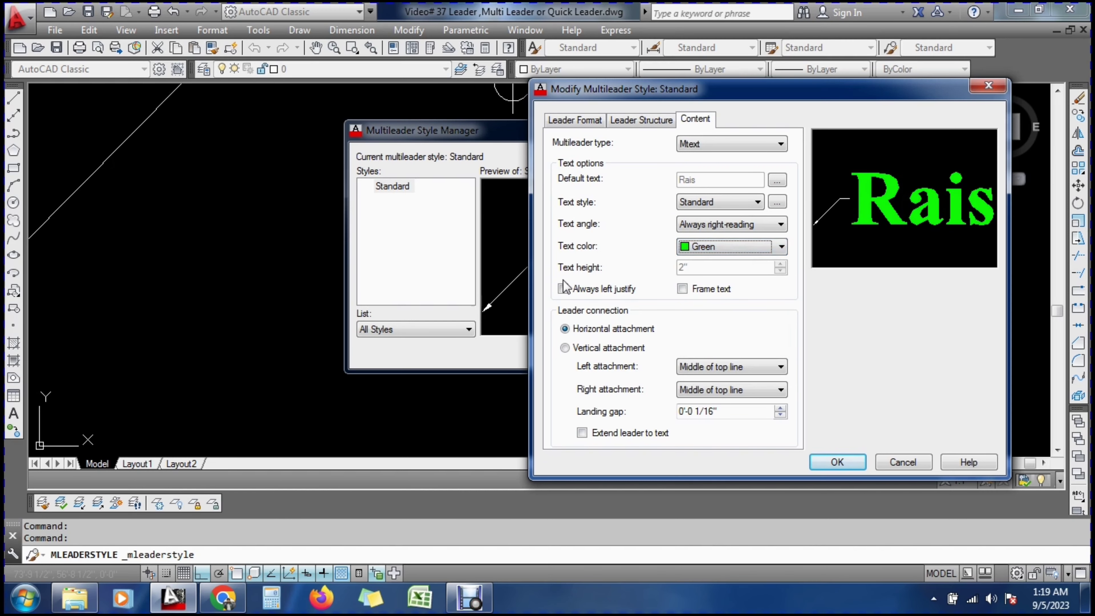
Review the default text and the Standard text style's settings without changing them
click(774, 181)
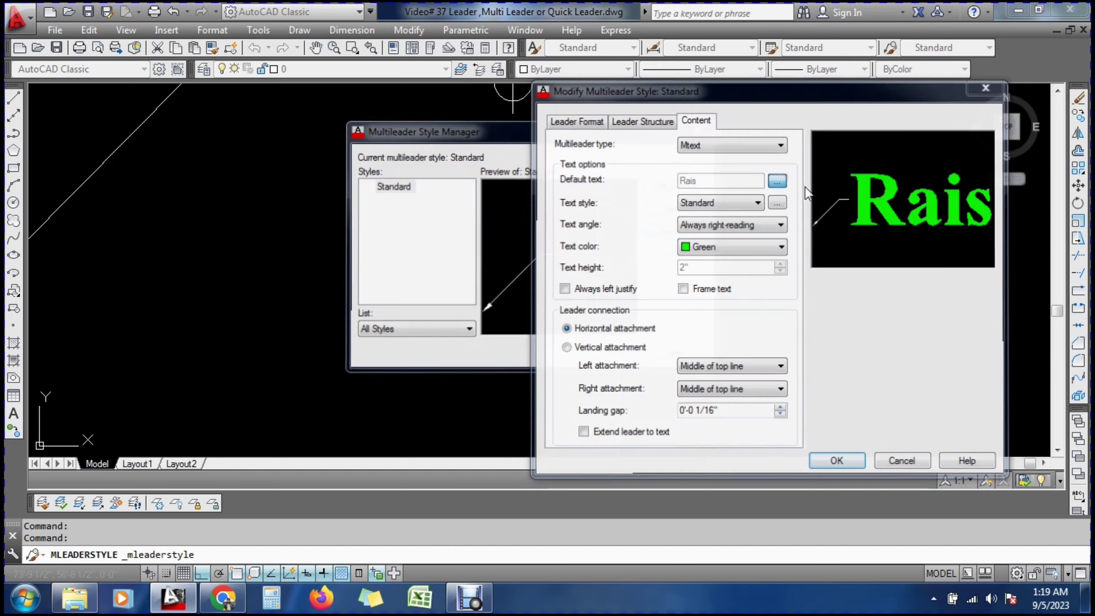
click(858, 174)
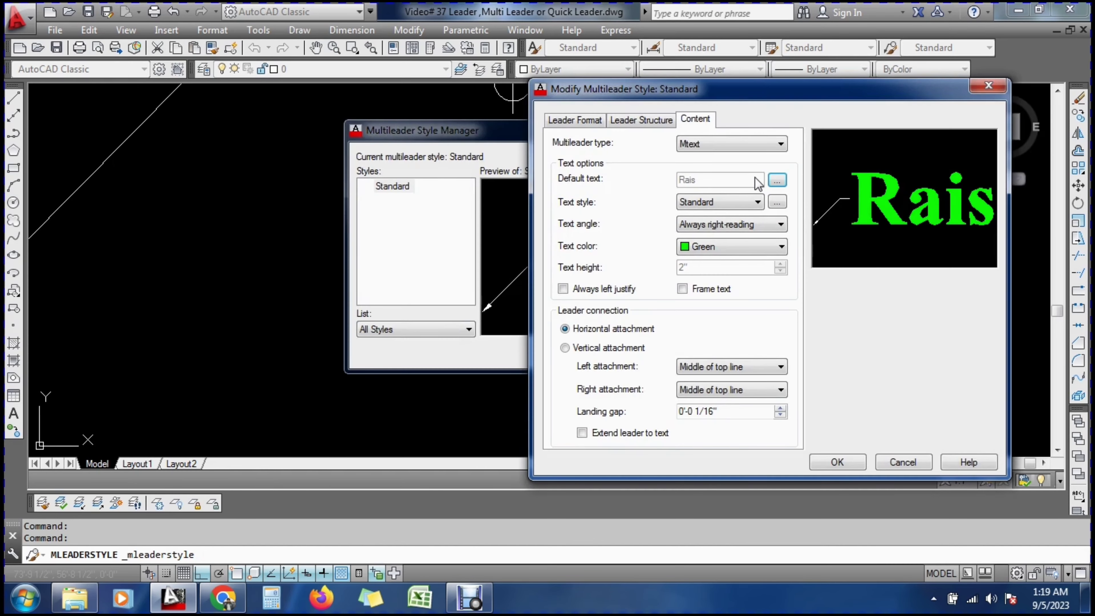
click(775, 203)
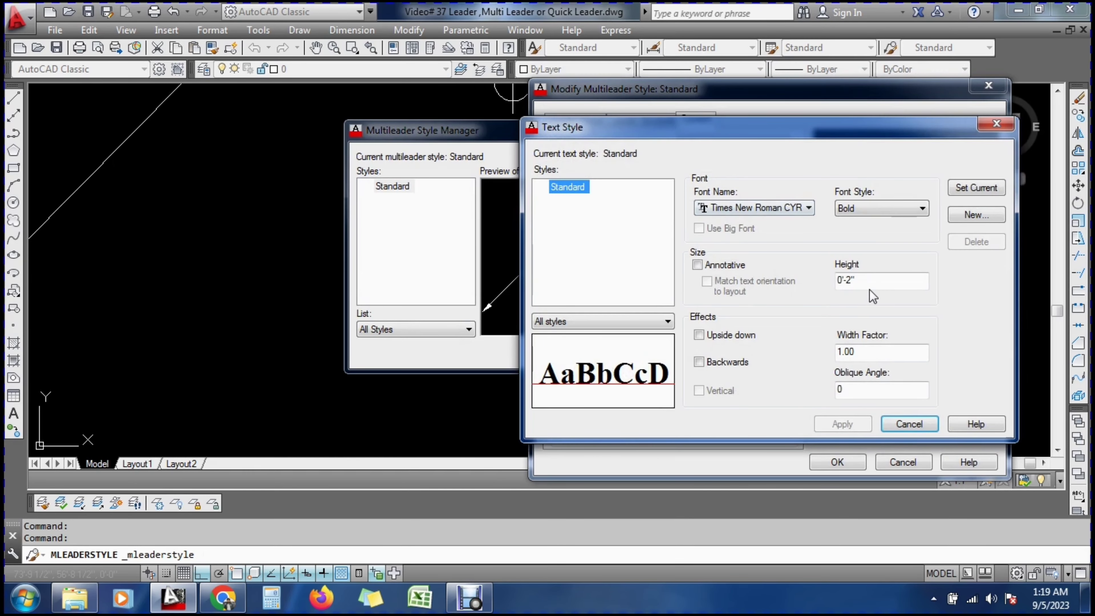
click(998, 123)
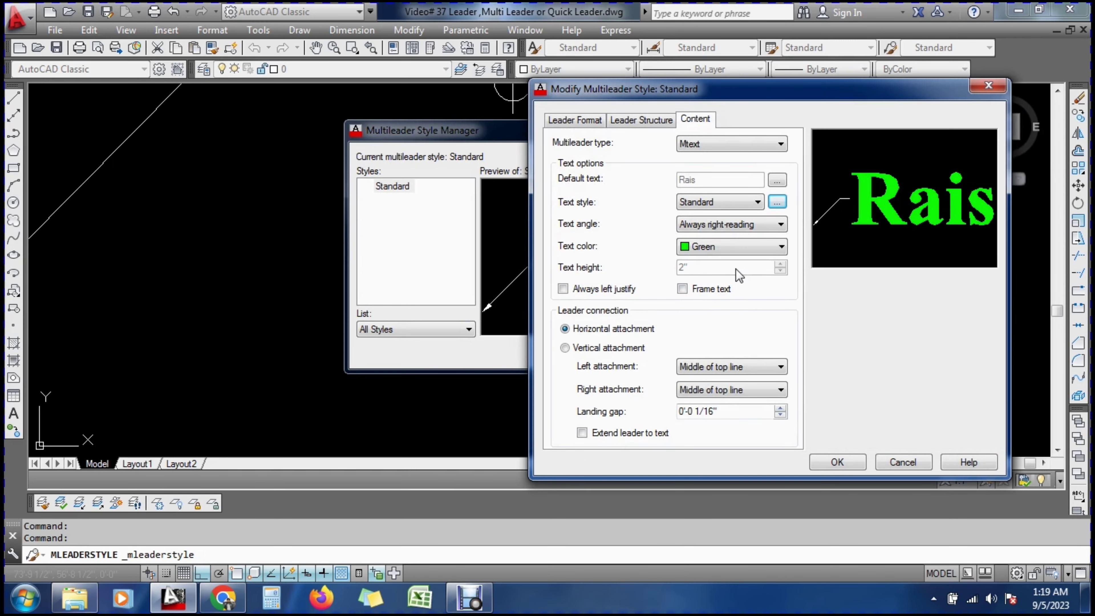
Turn the Frame text option on and back off for the multileader text
click(563, 289)
click(682, 289)
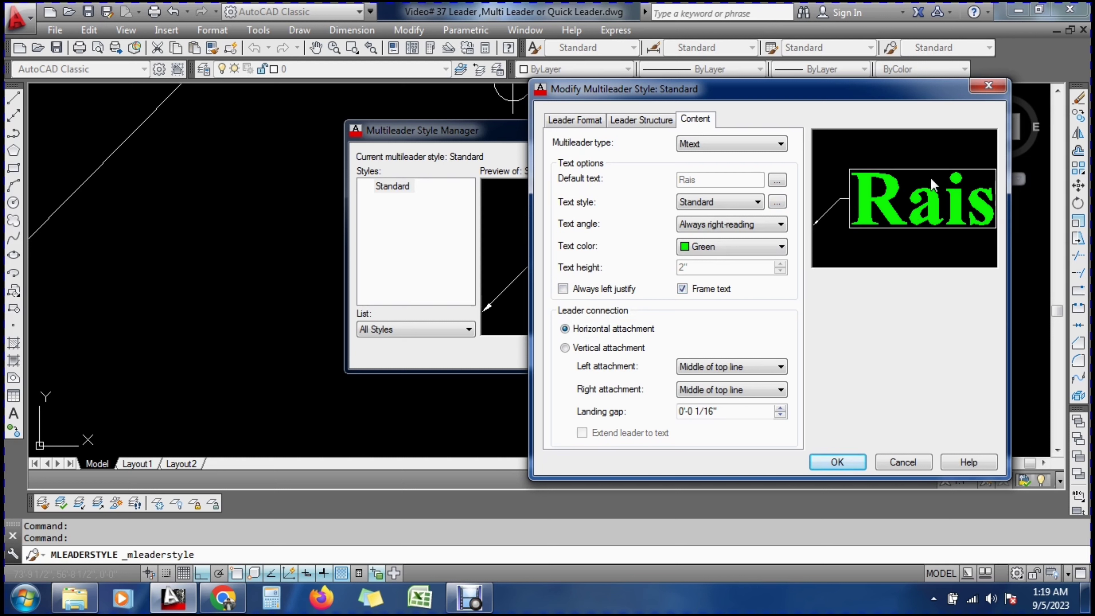
click(682, 289)
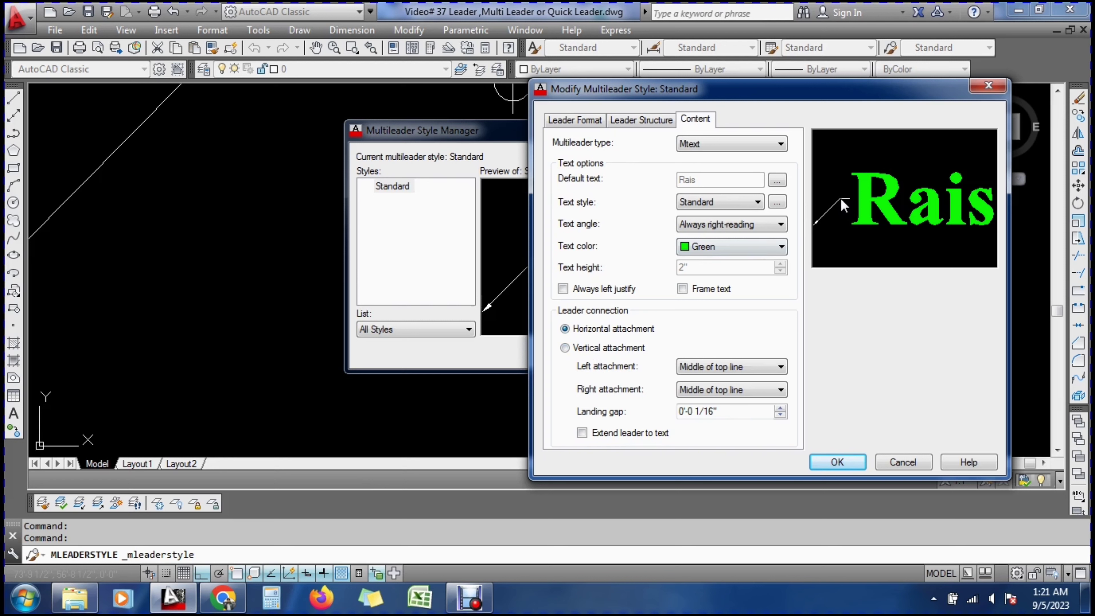
Try vertical attachment and a Top of top line left attachment, restoring horizontal attachment with Middle of top line
click(565, 348)
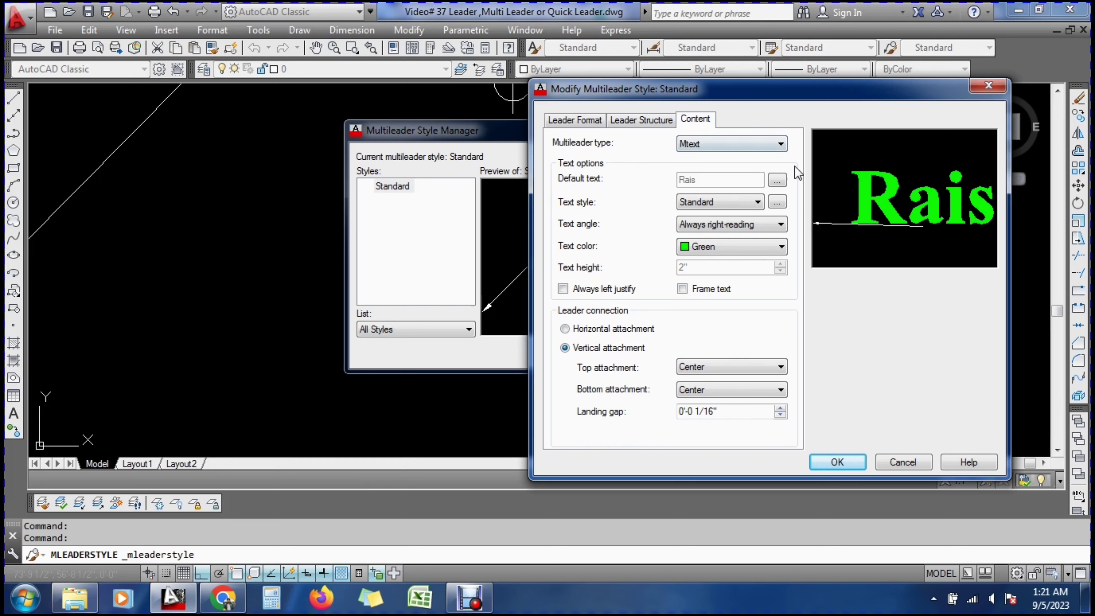
click(565, 329)
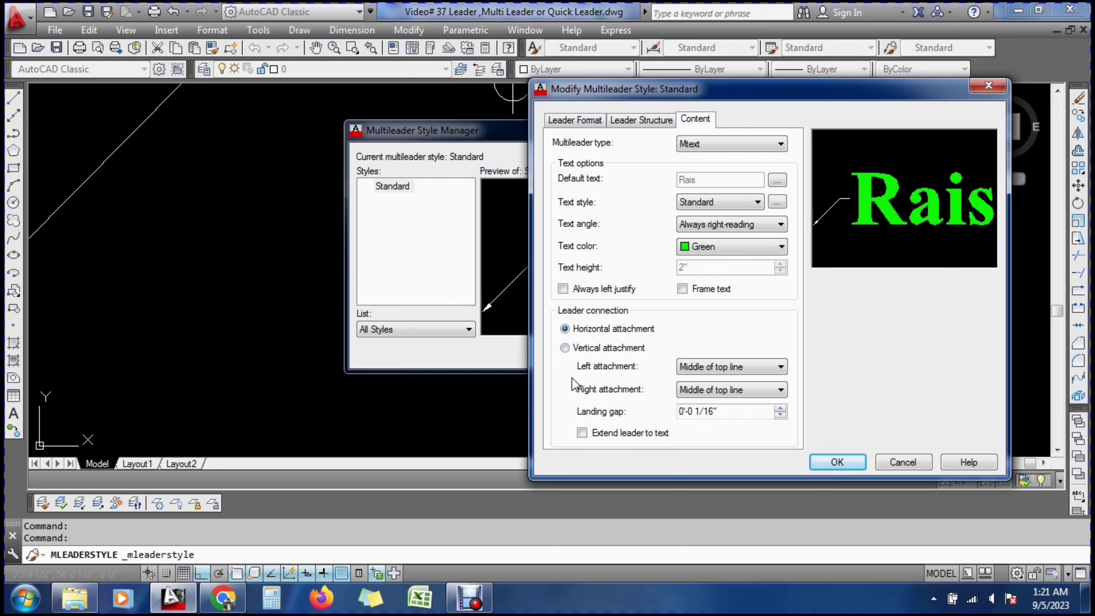
click(729, 368)
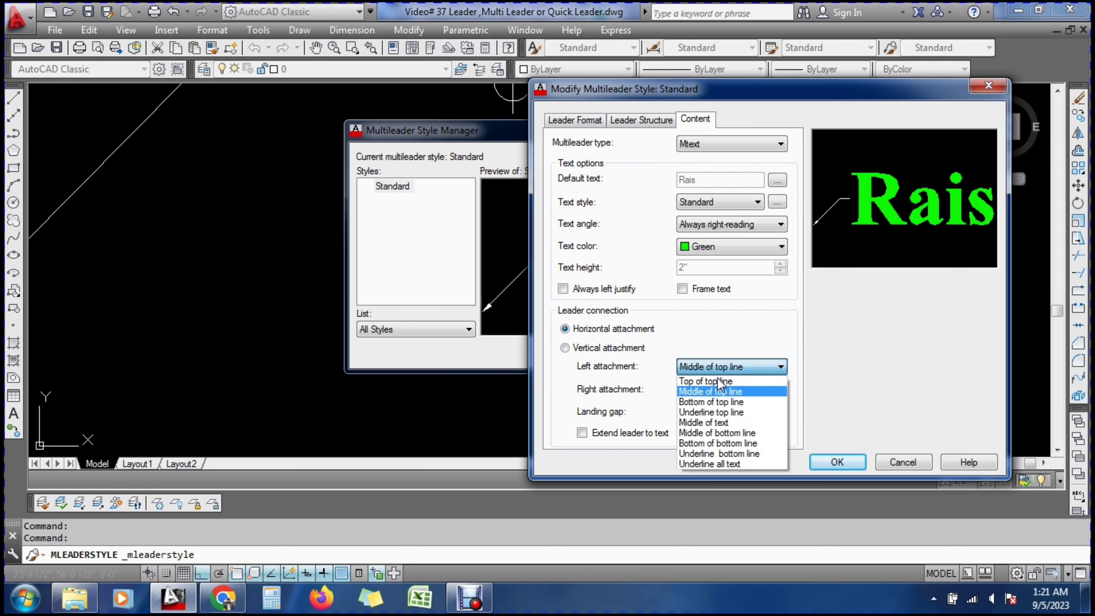
click(713, 382)
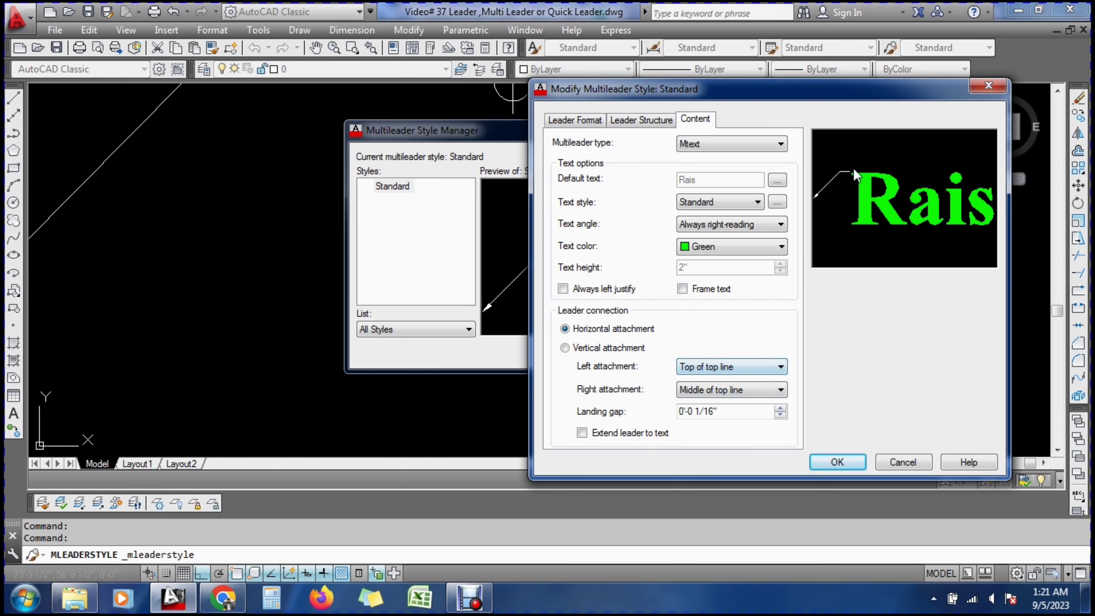
click(690, 371)
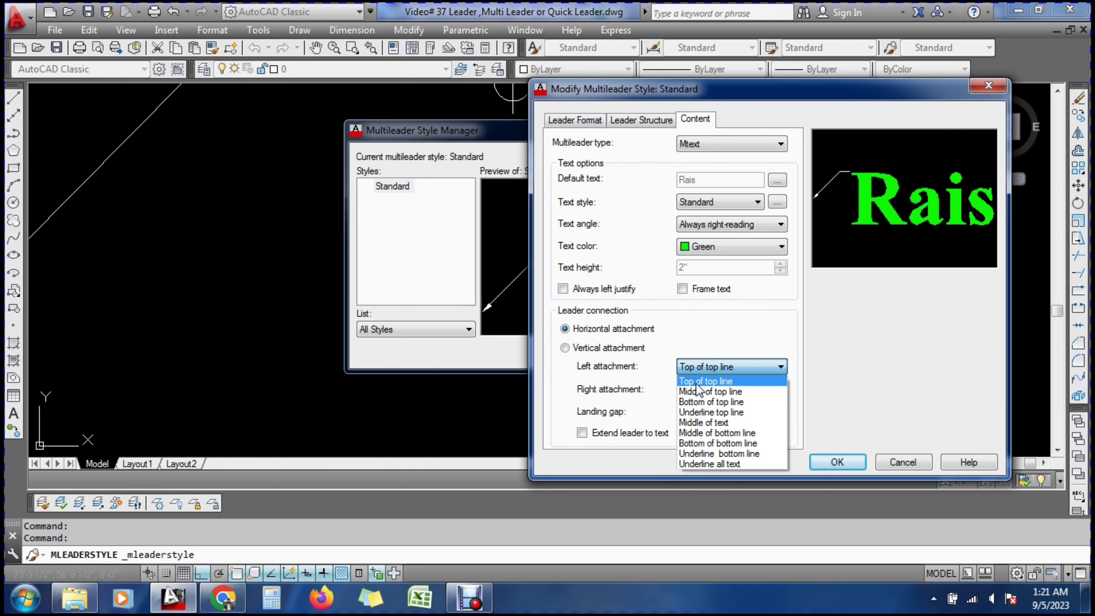
click(710, 392)
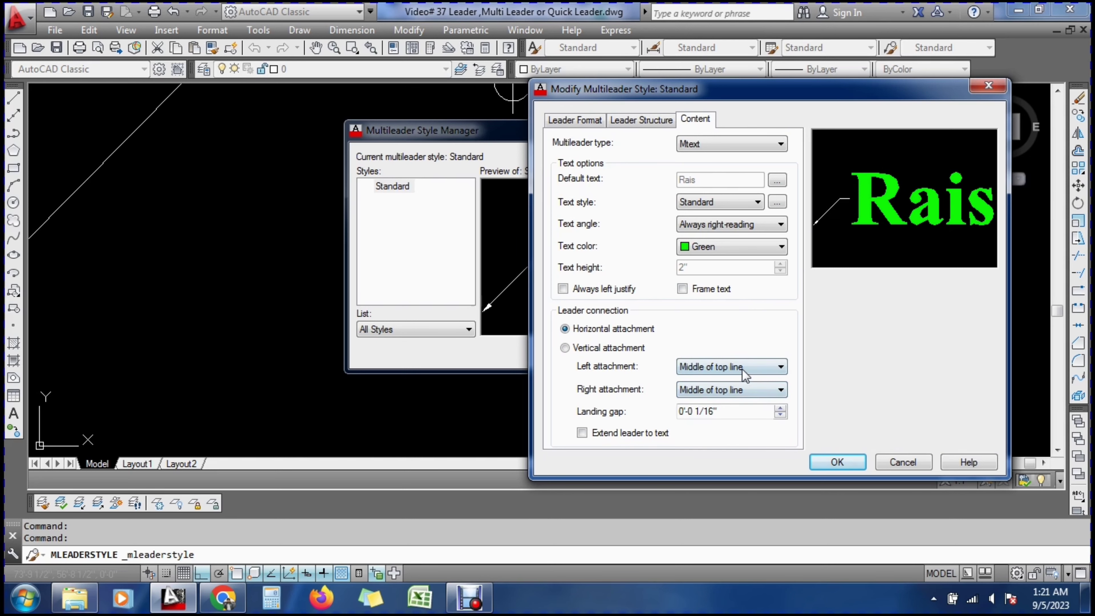
Look over the right attachment options and try a landing gap of 0" for the leader connection
click(711, 393)
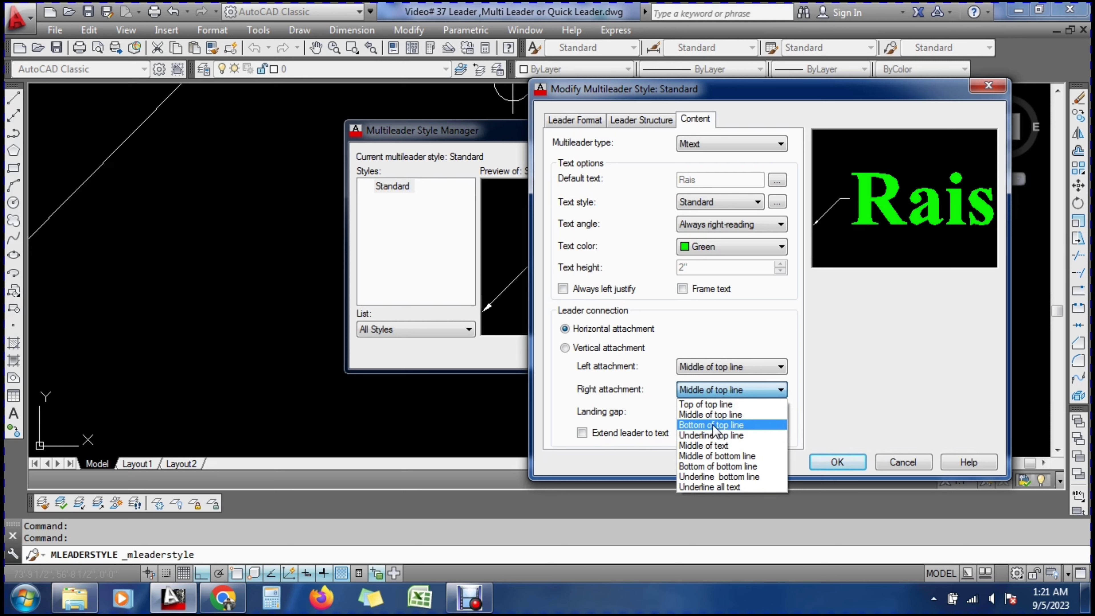
click(585, 419)
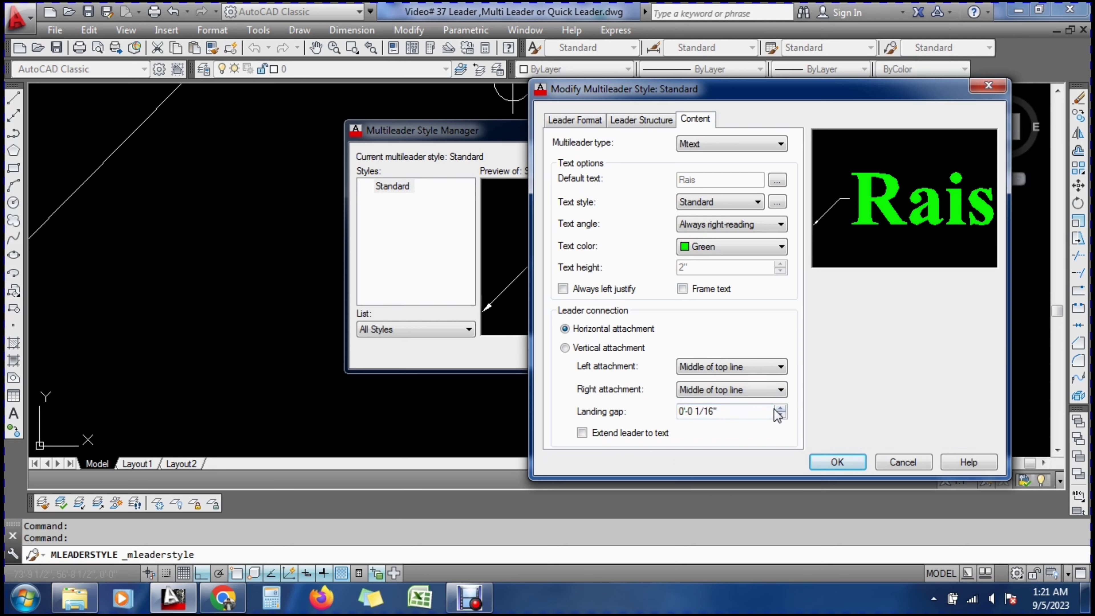
drag(778, 408, 780, 415)
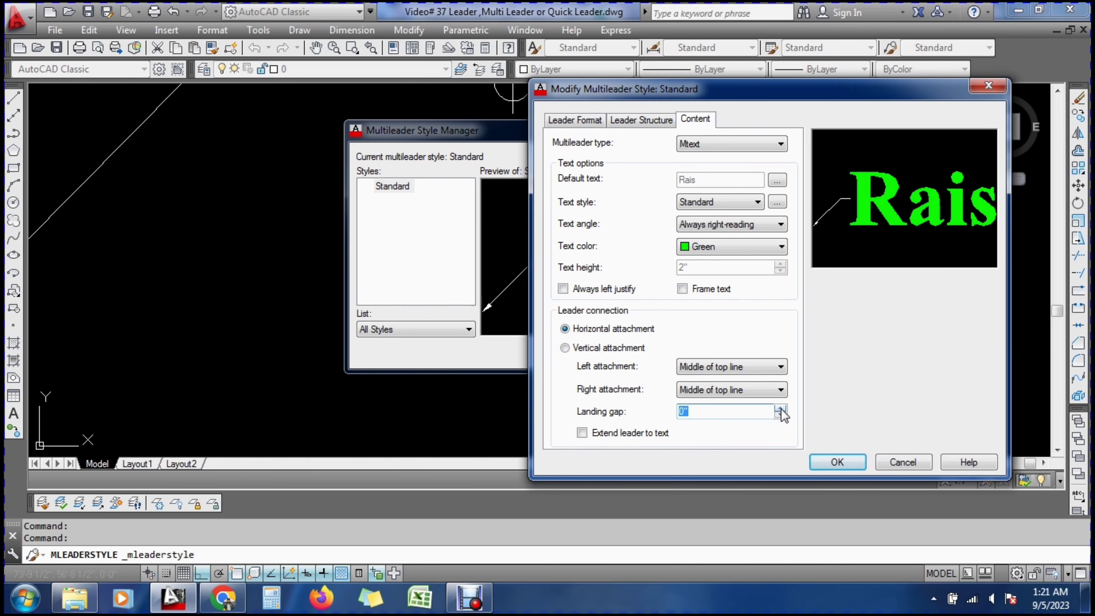
click(781, 408)
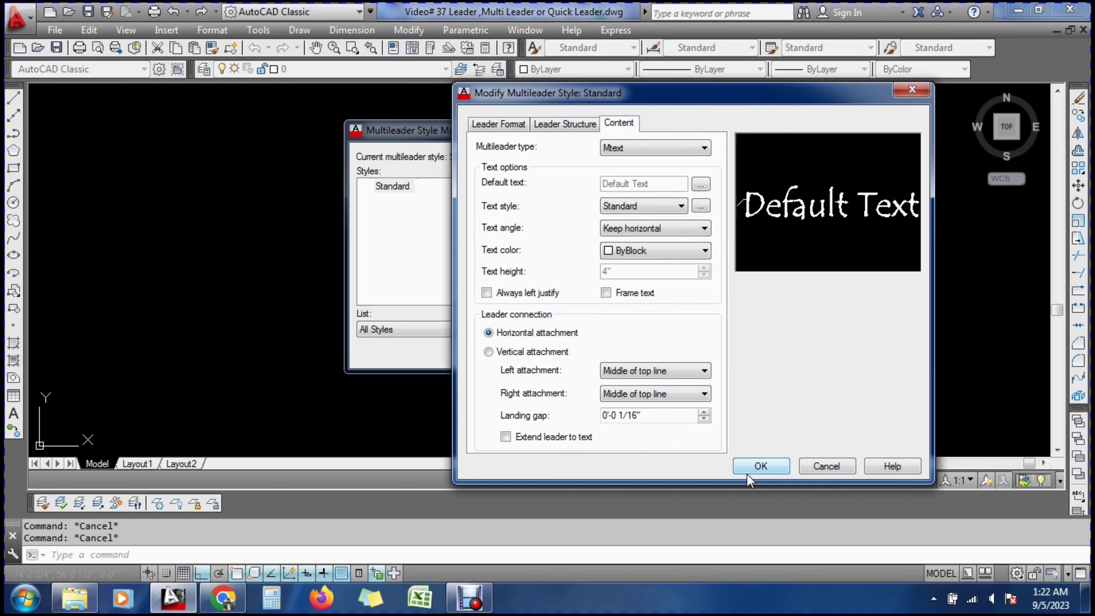
Accept the Standard multileader style with Mtext content, horizontal text and ByBlock color, and close the Multileader Style Manager
click(747, 472)
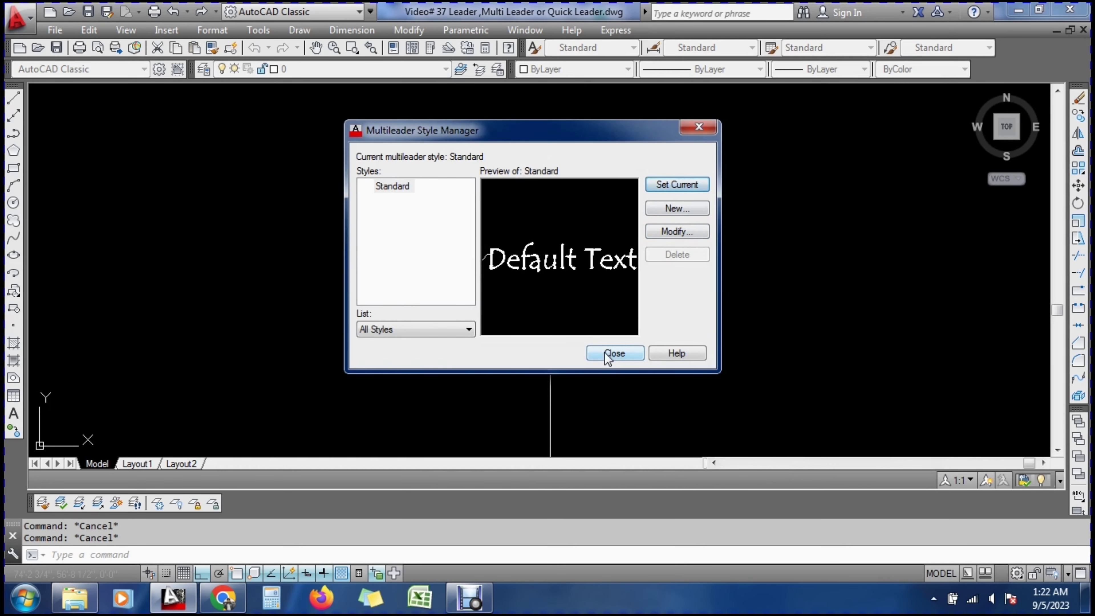
click(614, 353)
scroll(640, 330, down, 4)
scroll(633, 321, up, 6)
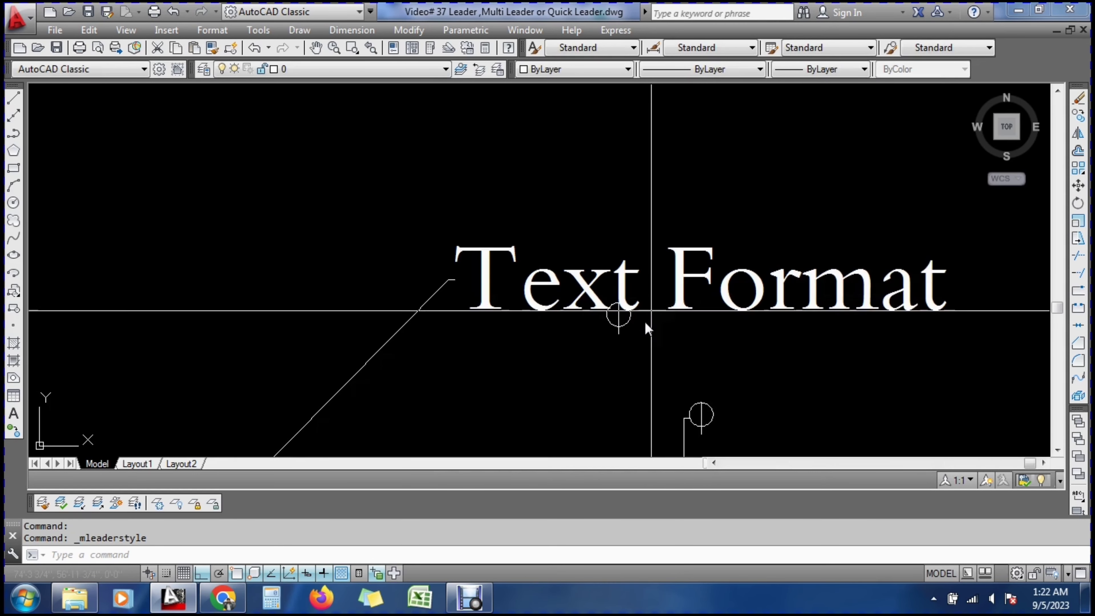
Erase the circle-and-line block that overlaps the Text Format leader's text
text(e)
key(Return)
click(599, 354)
click(673, 247)
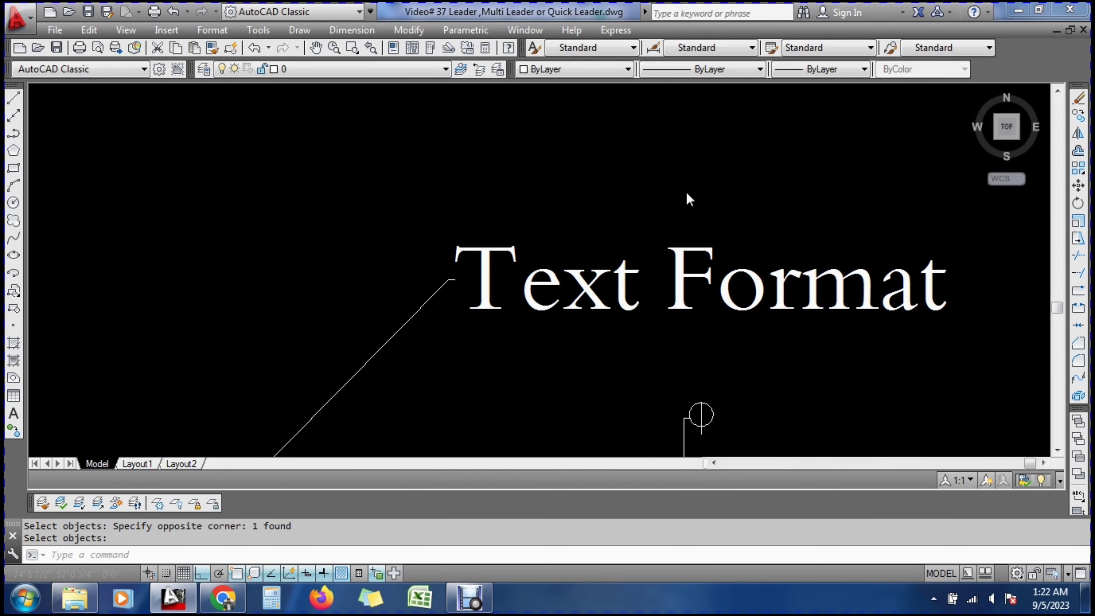
Examine the arrowhead at the lower end of the Text Format leader, selecting the leader and clearing the selection
scroll(689, 199, down, 5)
scroll(623, 232, down, 5)
scroll(637, 227, up, 5)
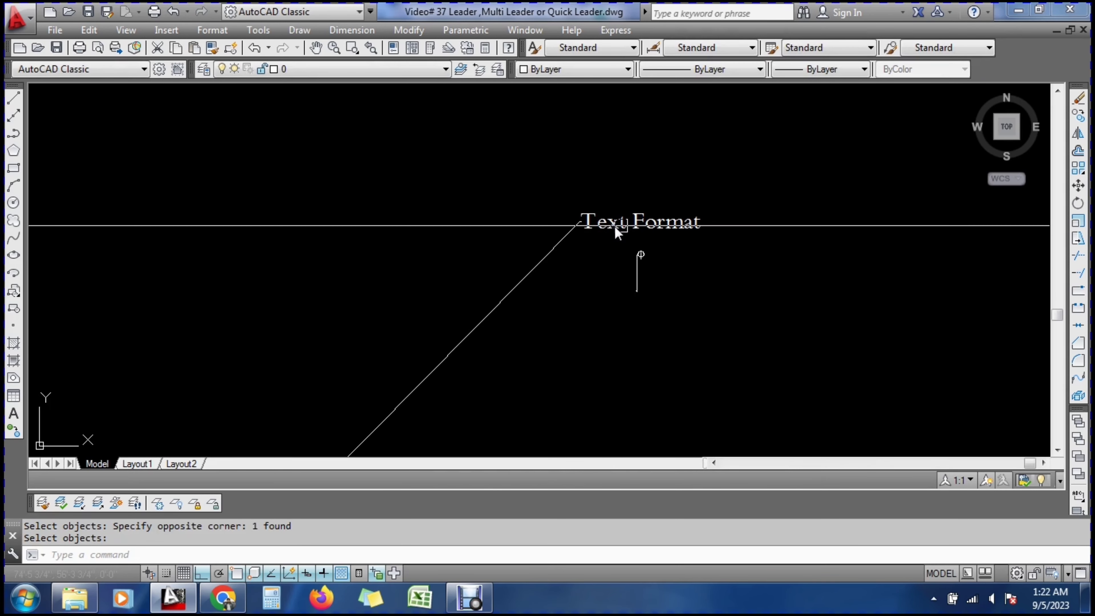
scroll(396, 424, up, 3)
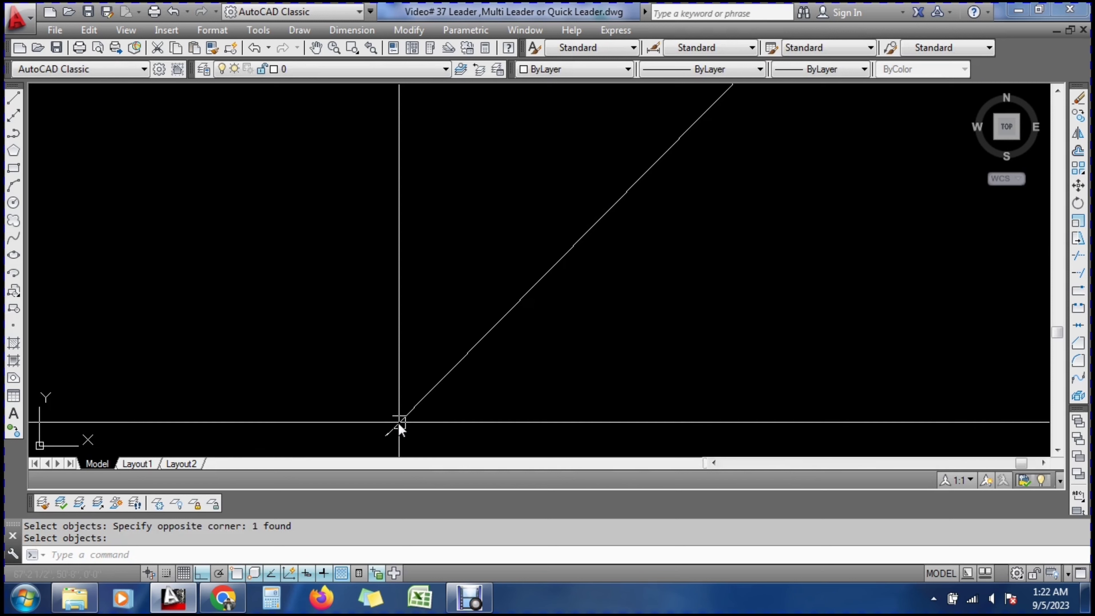
click(398, 423)
scroll(373, 441, up, 4)
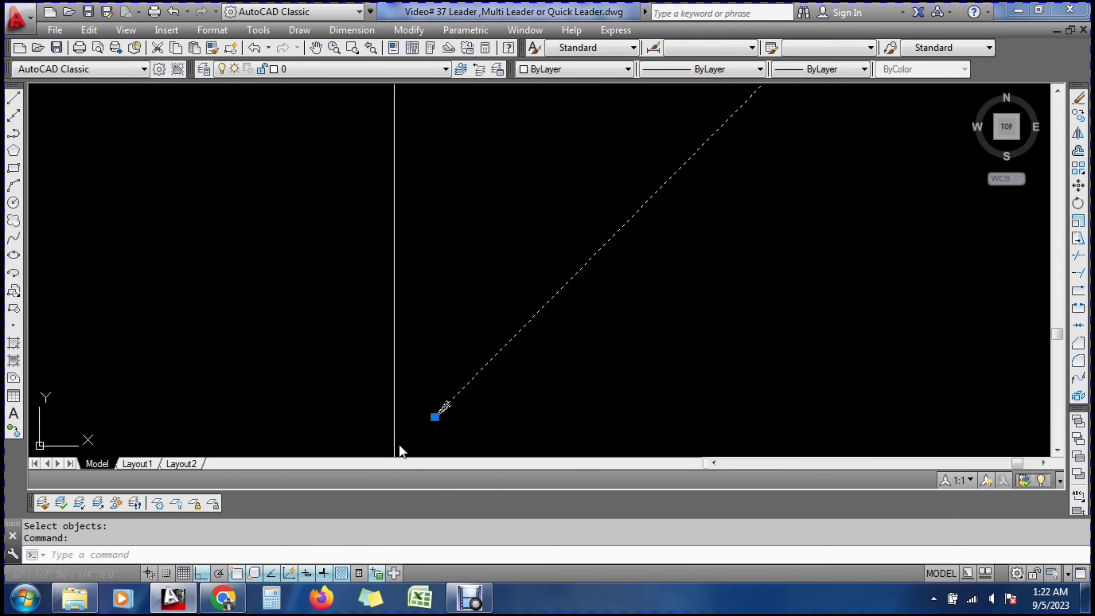
scroll(399, 446, up, 2)
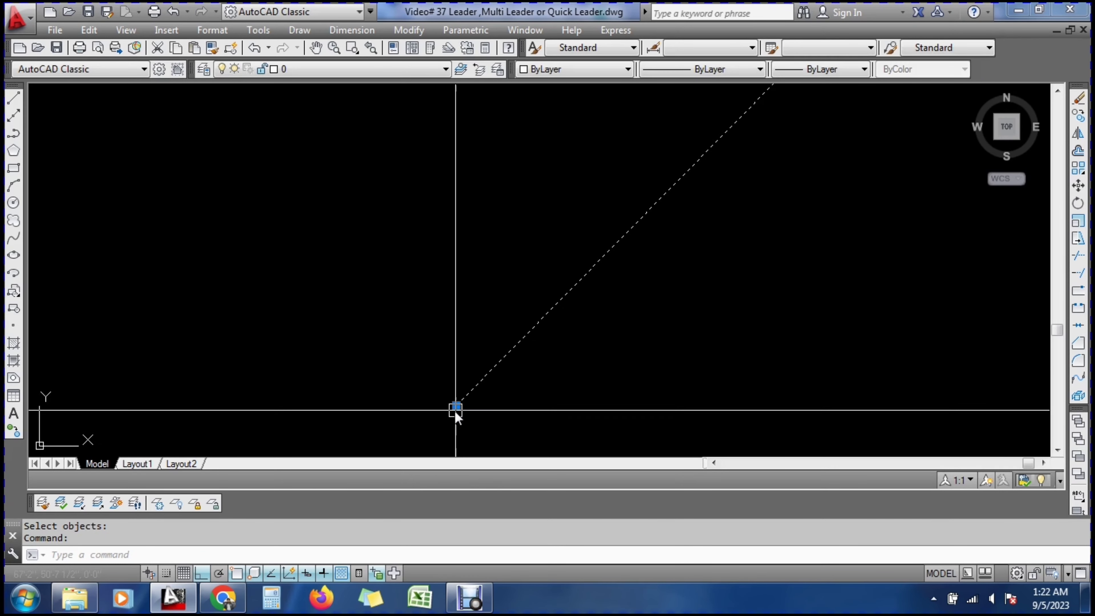
scroll(456, 412, down, 5)
key(Escape)
key(Escape)
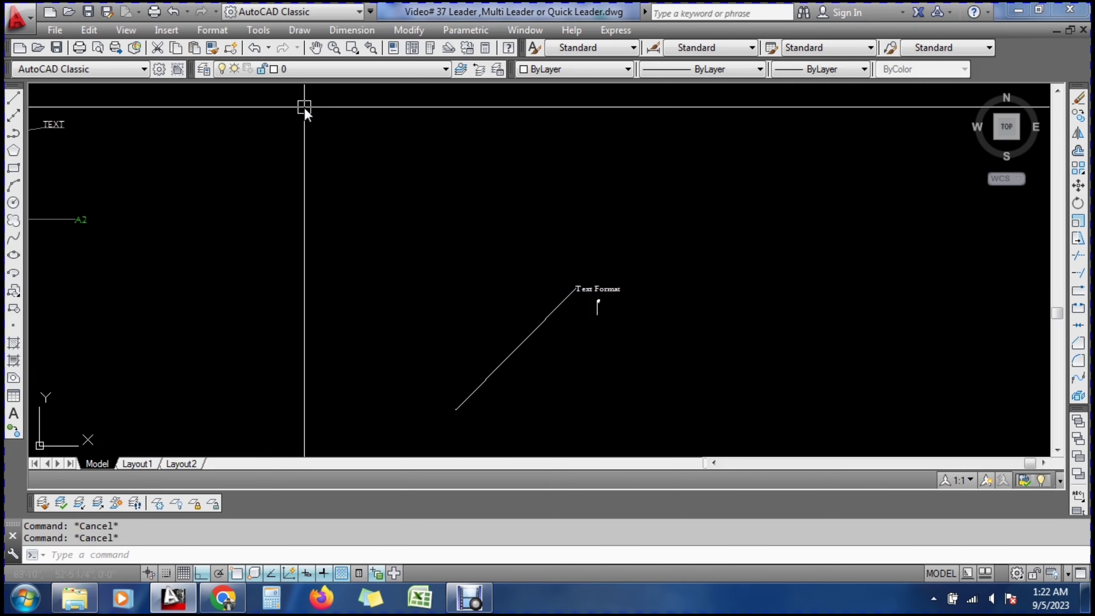
Modify the Standard multileader style to use an arrowhead size of 4" and close the style manager
click(211, 30)
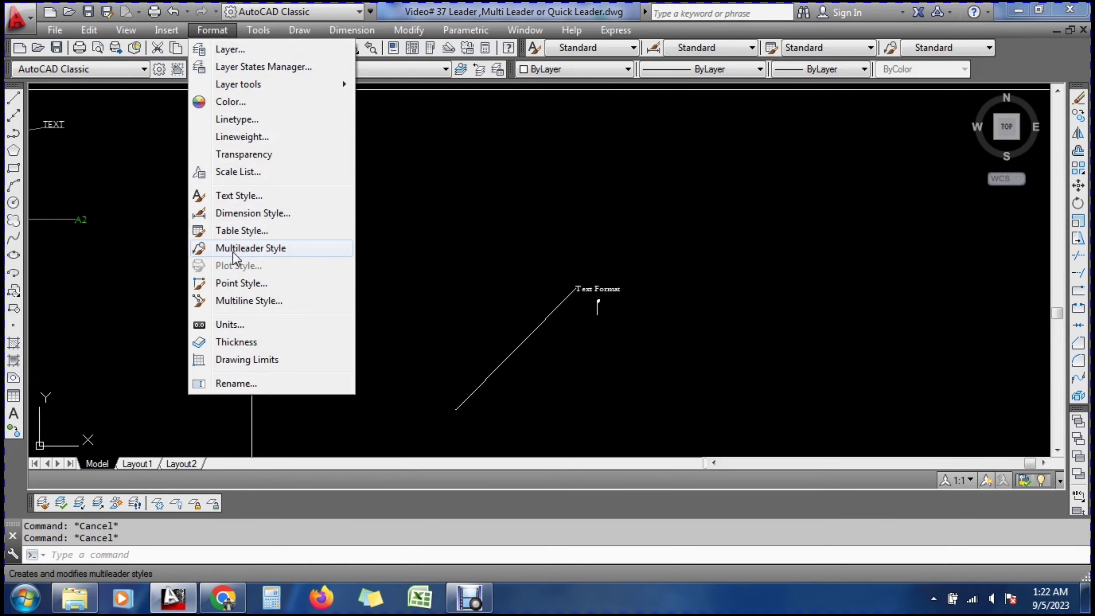
click(249, 248)
click(676, 232)
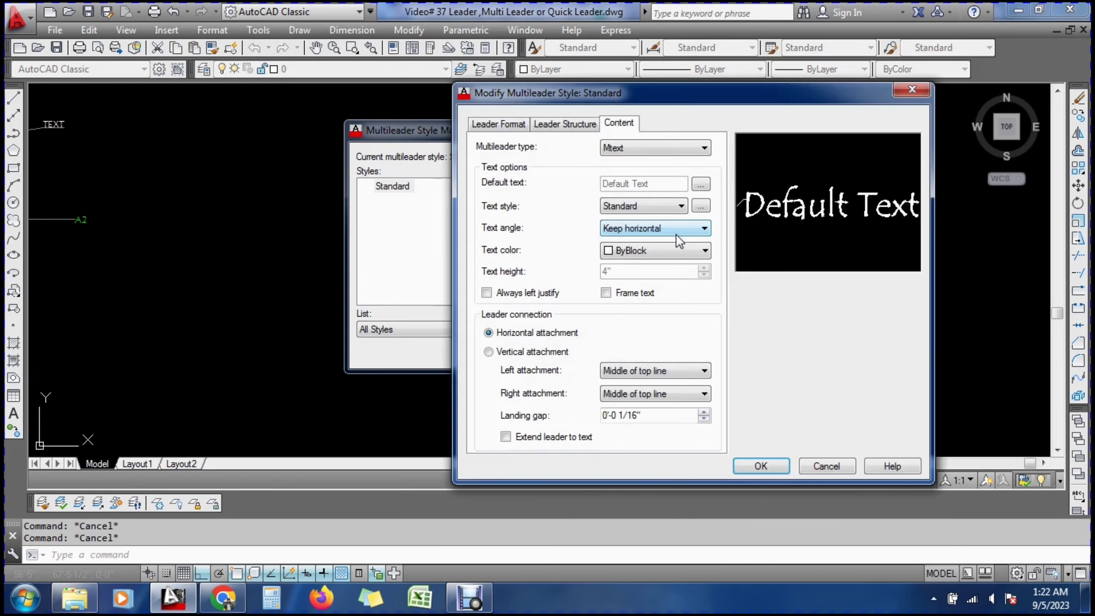
click(515, 127)
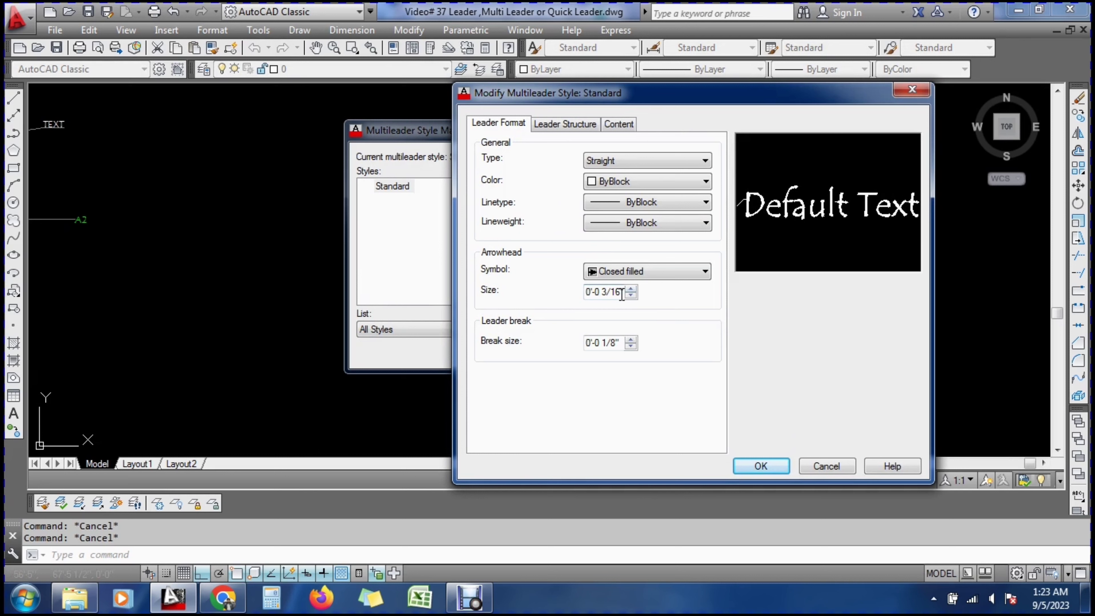
drag(621, 293, 530, 276)
text(4)
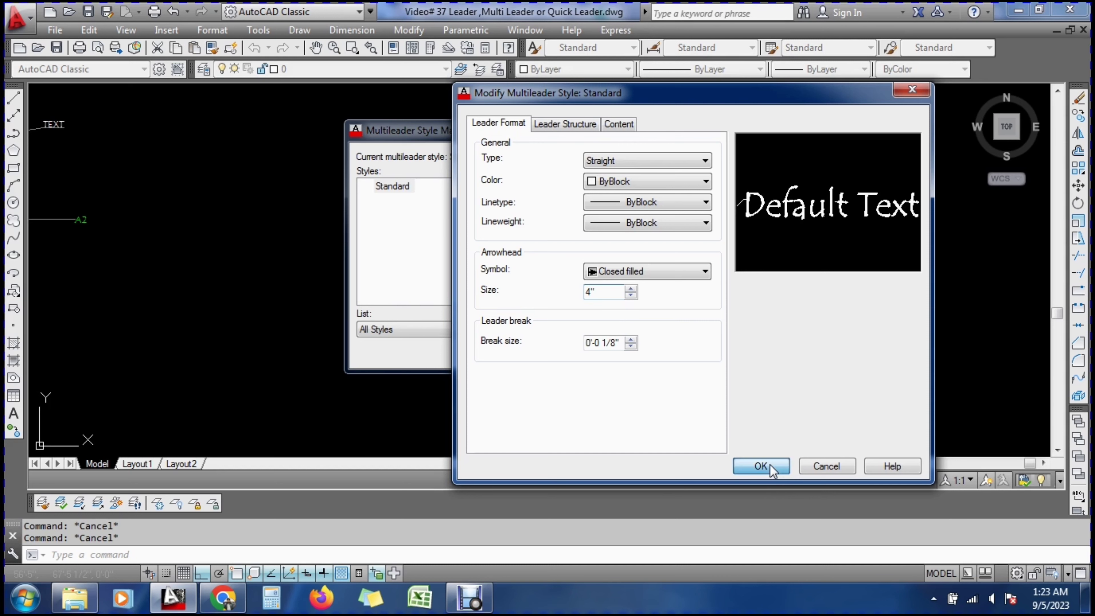
click(761, 466)
click(613, 351)
scroll(474, 405, up, 5)
scroll(412, 410, down, 5)
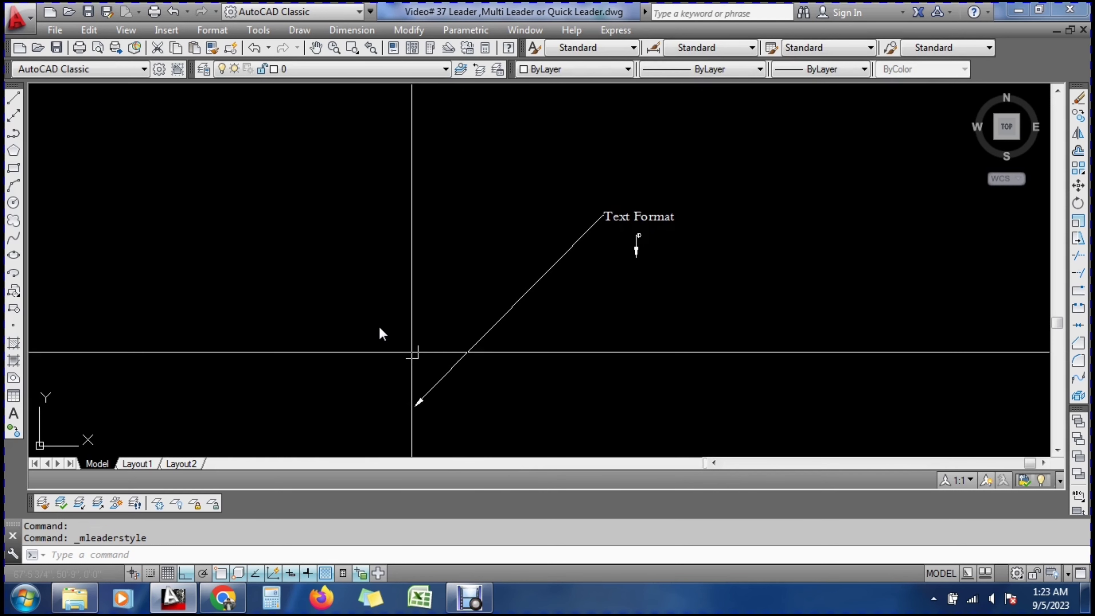
Save the drawing and view the collection of leaders around the circle
click(87, 13)
scroll(669, 309, down, 6)
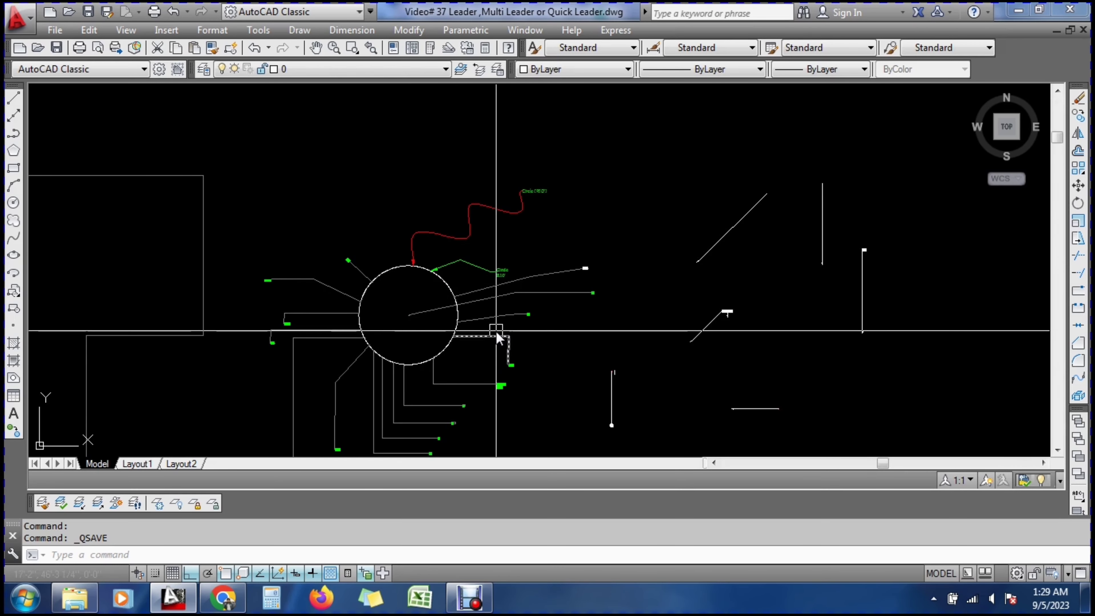
mouse_move(493, 335)
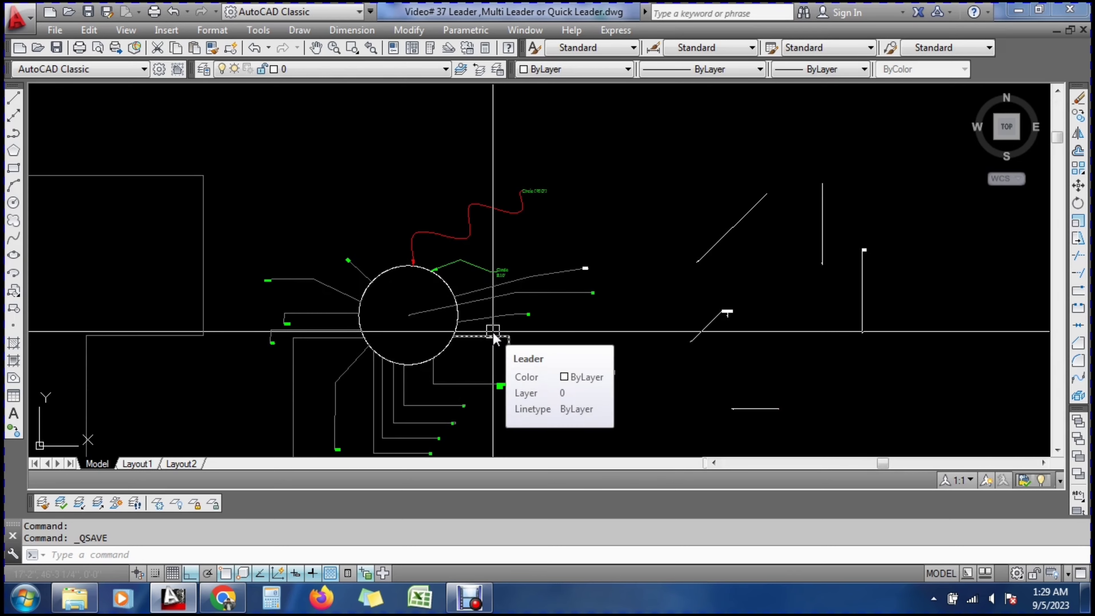